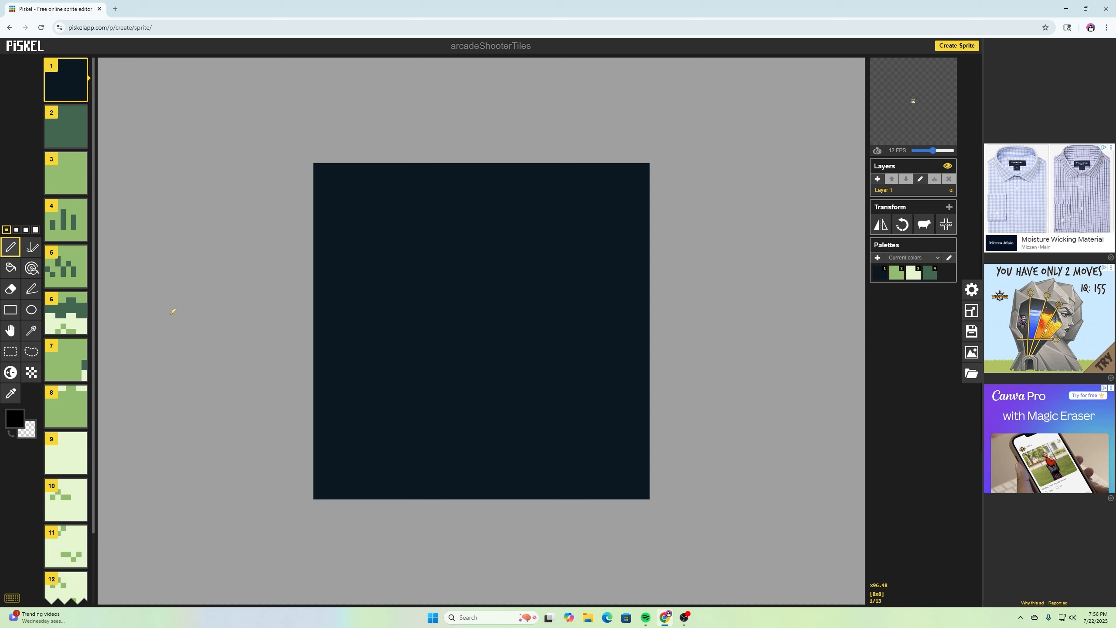
- Add a new frame at the end of the sequence and fill it with the light green palette colour
scroll(66, 310, down, 2)
scroll(65, 168, up, 3)
scroll(80, 379, down, 2)
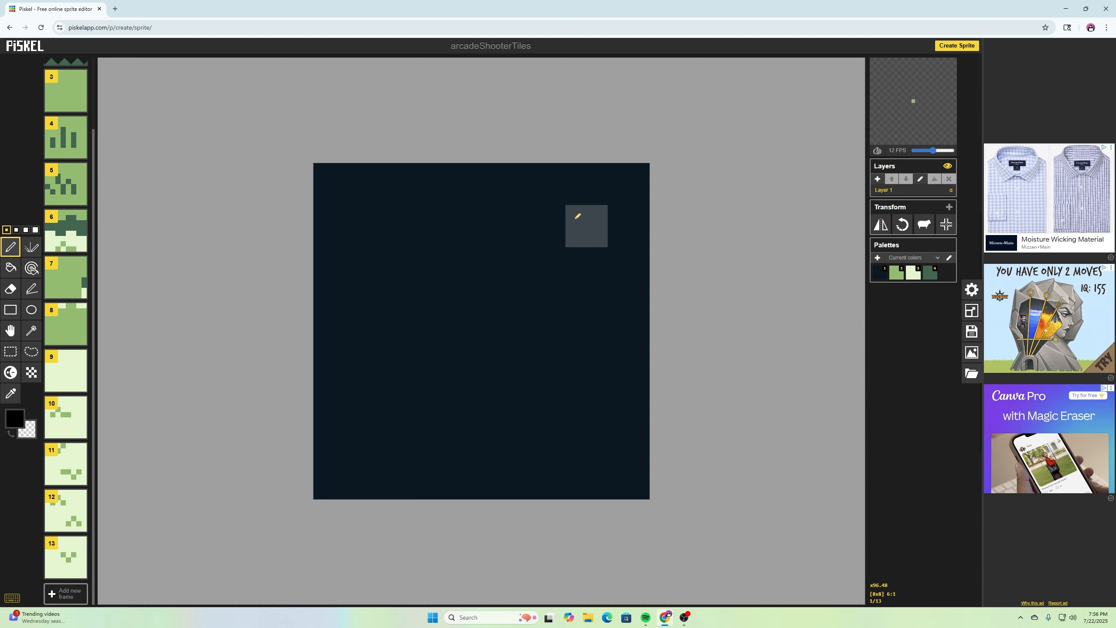
click(62, 597)
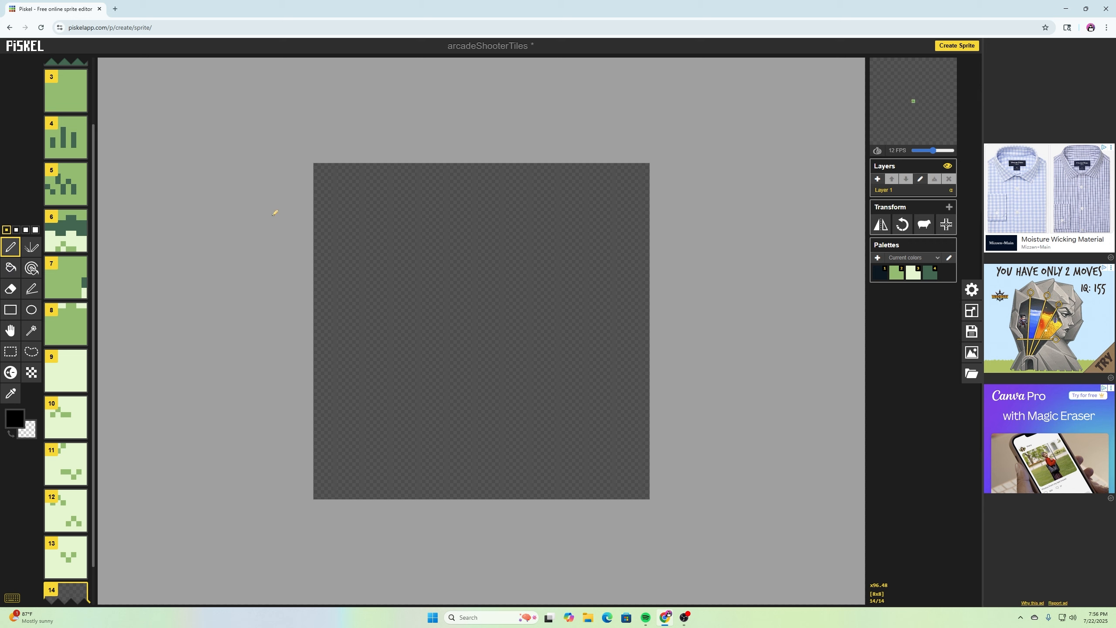
click(10, 267)
click(914, 276)
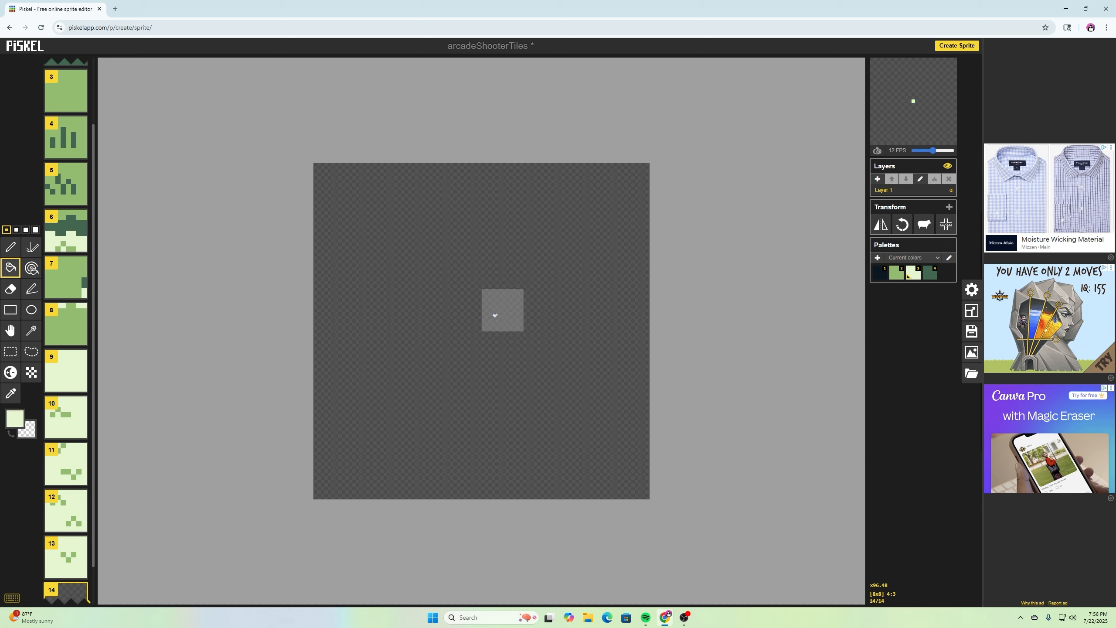
click(495, 312)
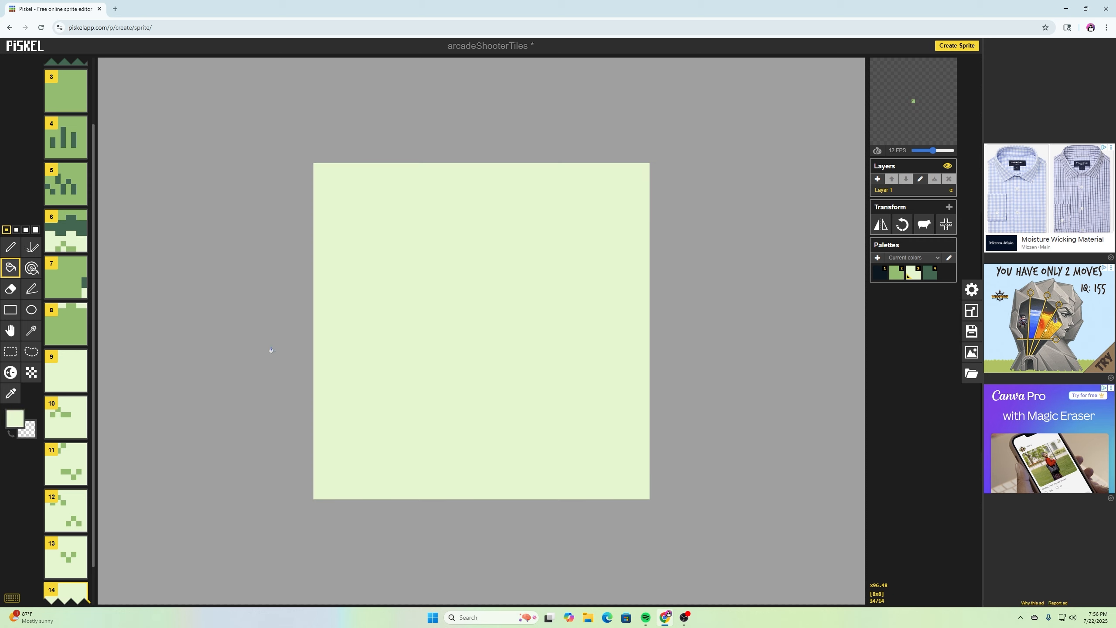
- Add a new layer and draw a tall pixel-art digit 0 on it in the dark colour
scroll(66, 469, down, 1)
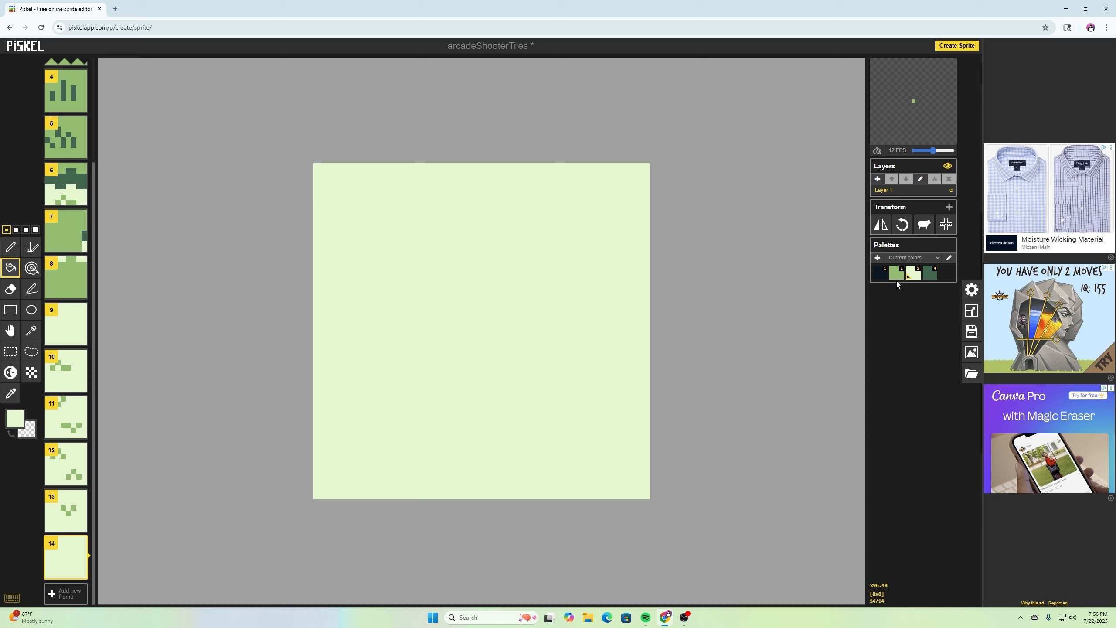
click(883, 279)
click(11, 247)
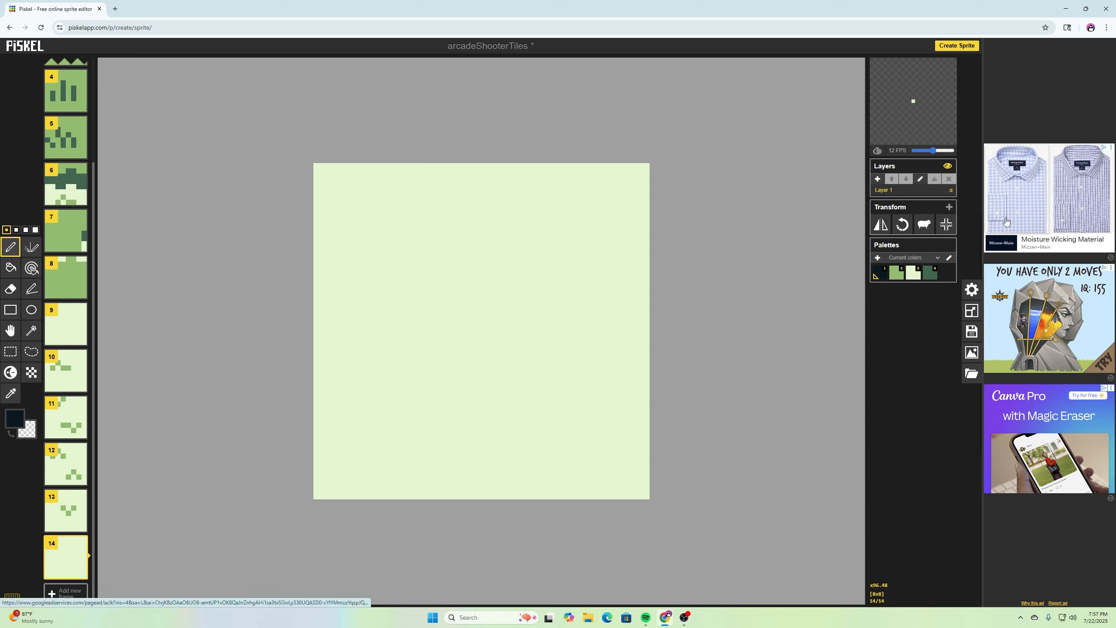
click(878, 180)
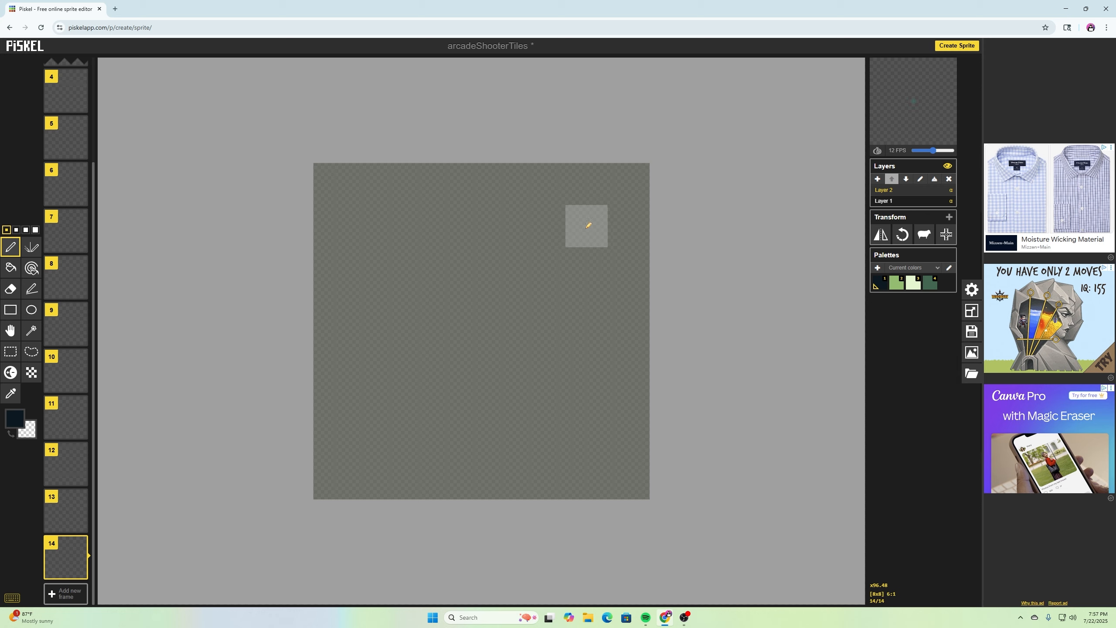
click(588, 226)
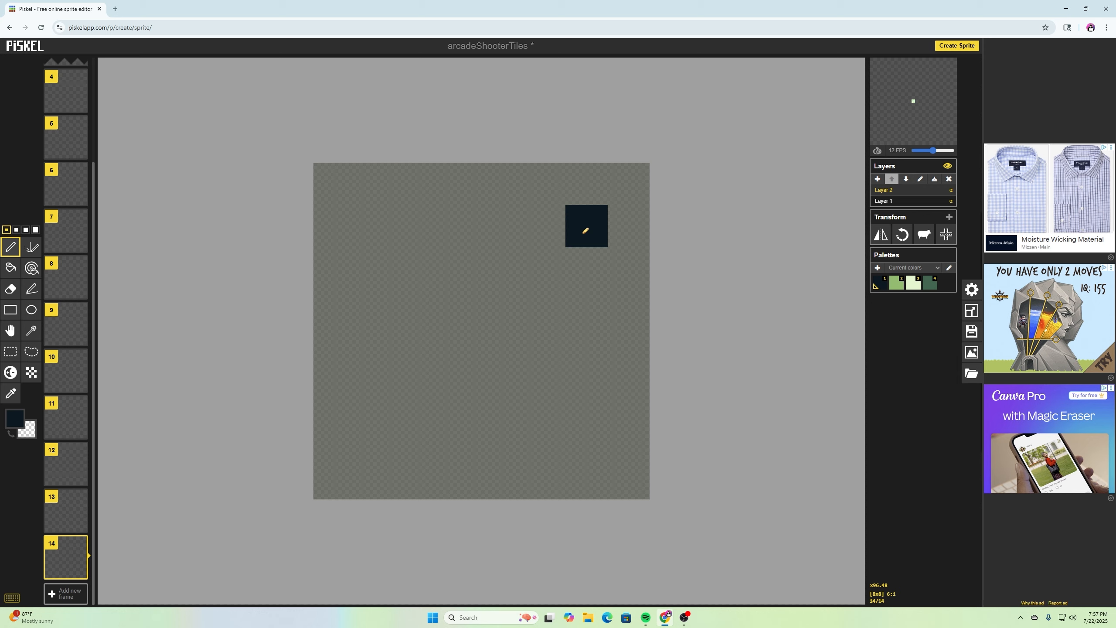
mouse_move(588, 255)
mouse_down()
mouse_move(588, 309)
mouse_move(527, 438)
mouse_move(514, 221)
mouse_move(545, 226)
mouse_up()
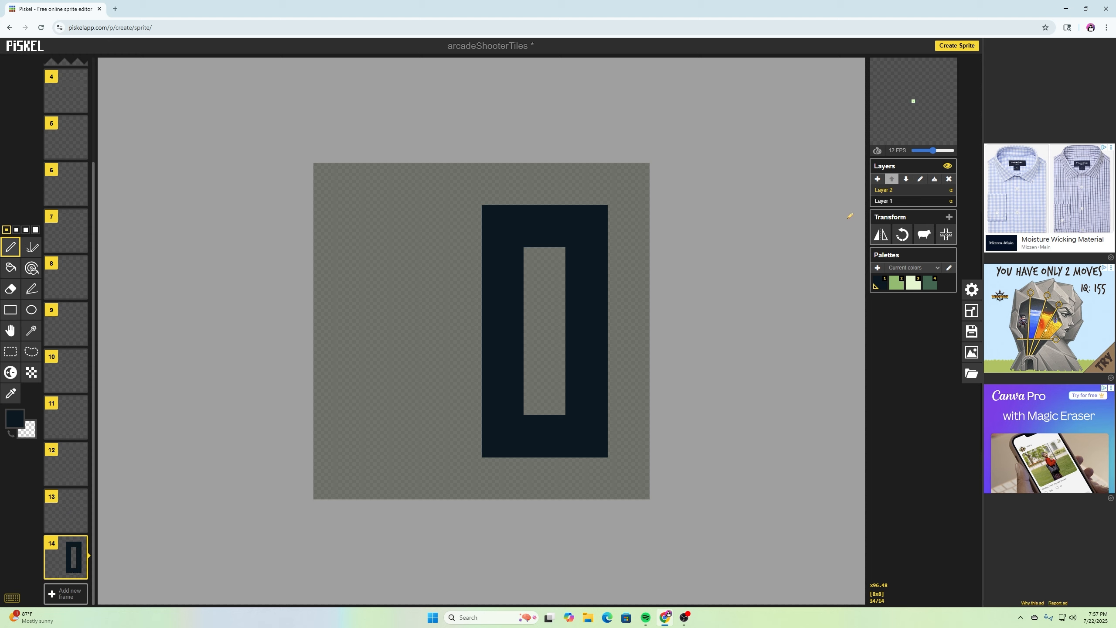
- Duplicate the frame and erase the 0's left side to turn it into a digit 1
click(80, 572)
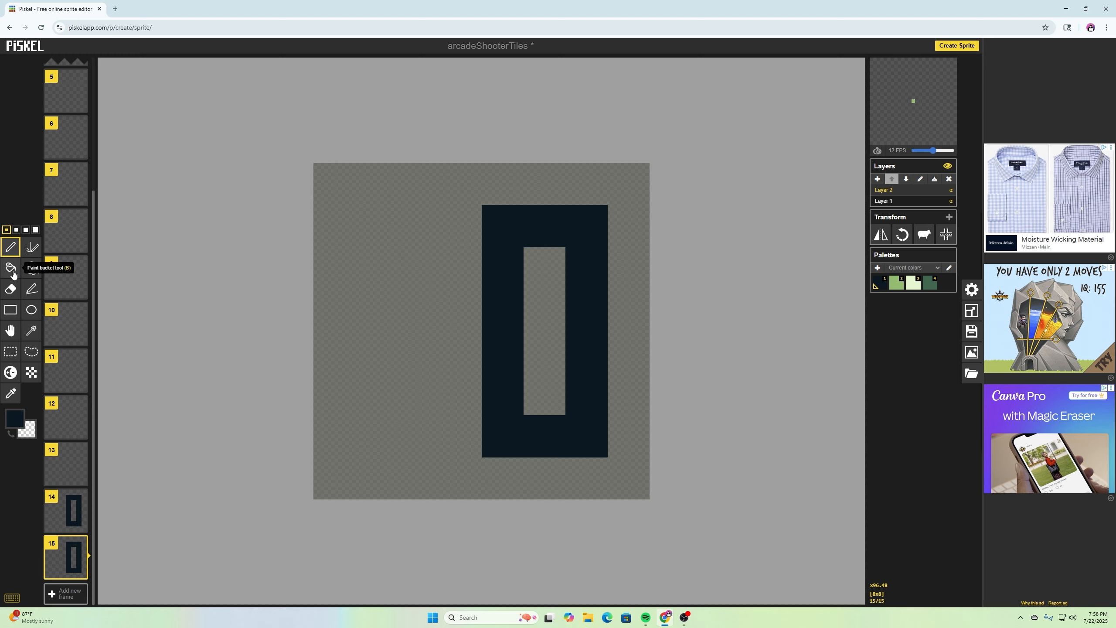
click(10, 289)
drag(545, 226, 545, 436)
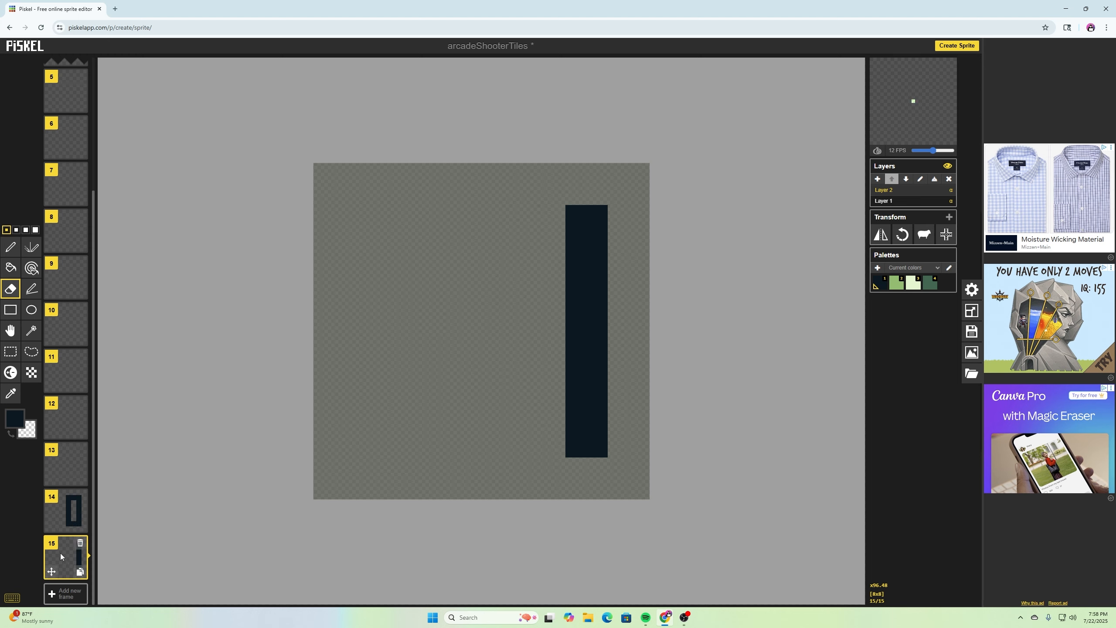
- Duplicate the 1 frame to continue the digit sequence
click(80, 572)
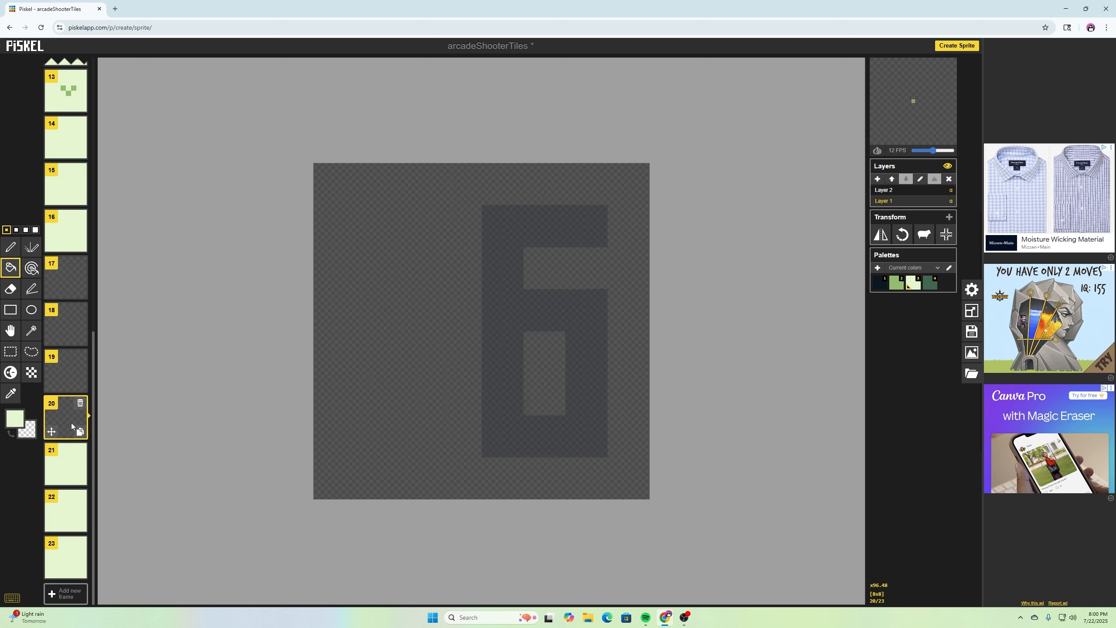
click(66, 277)
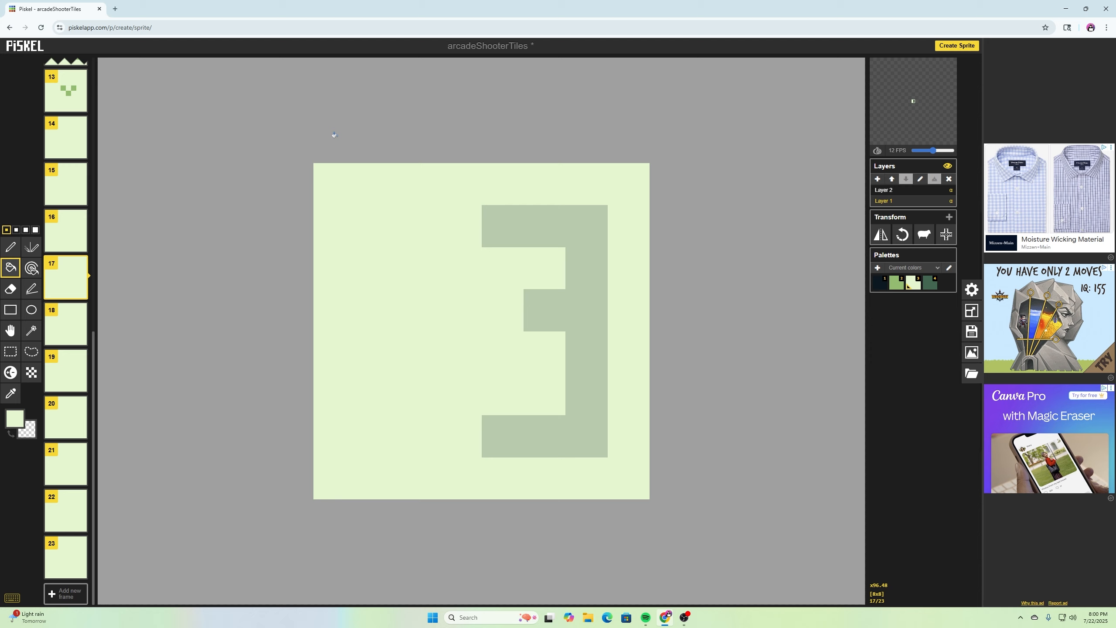
- Add a copy of the 9 frame at the end of the sequence and select its top layer
click(66, 562)
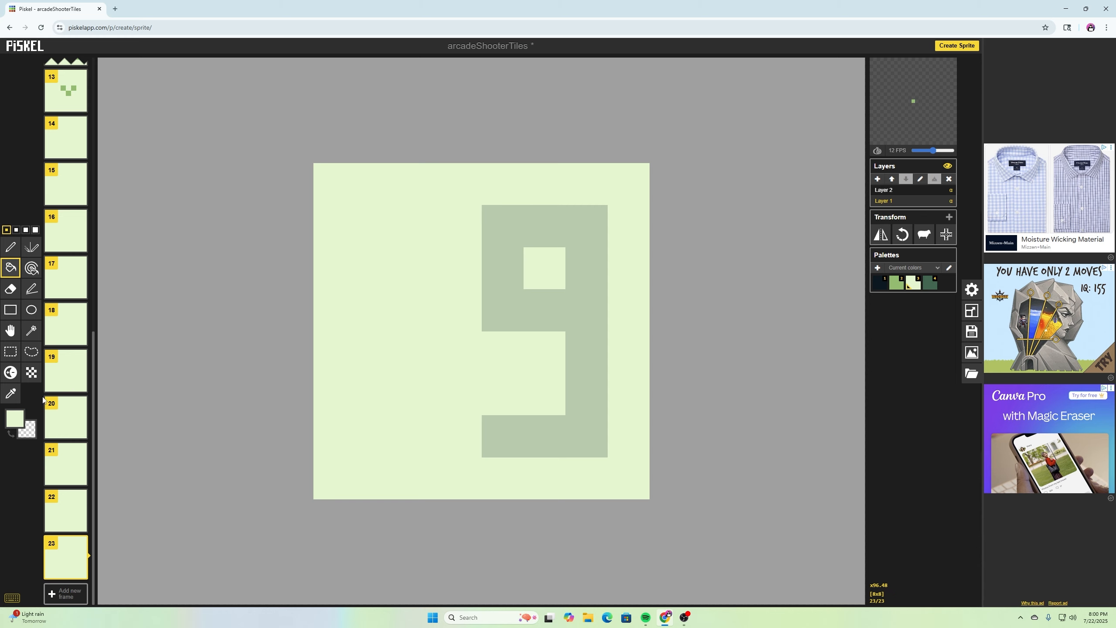
click(68, 589)
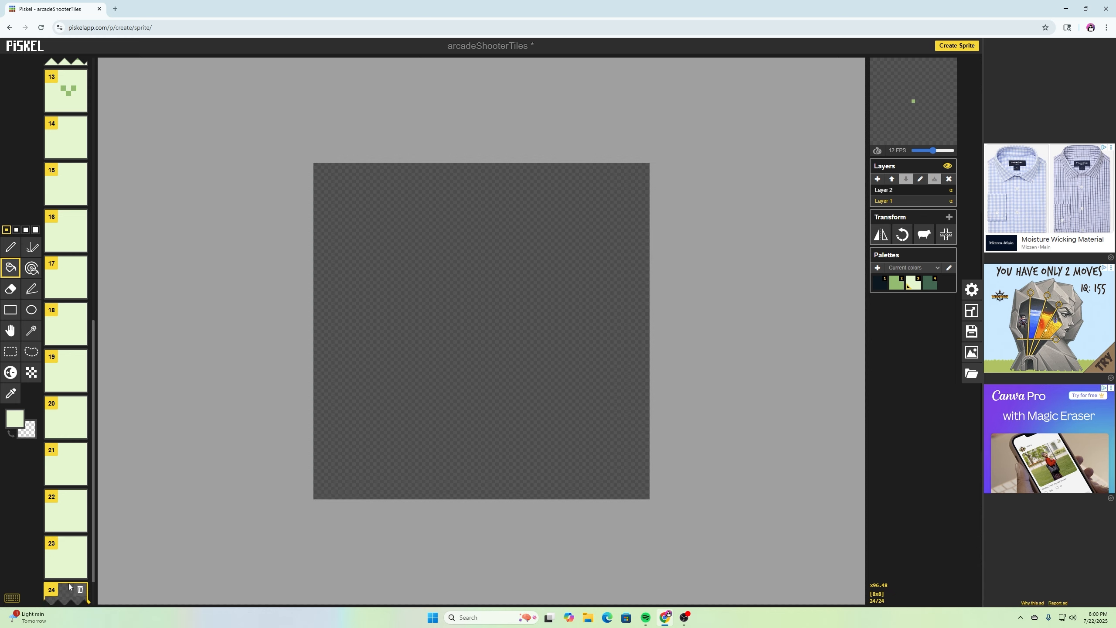
click(80, 572)
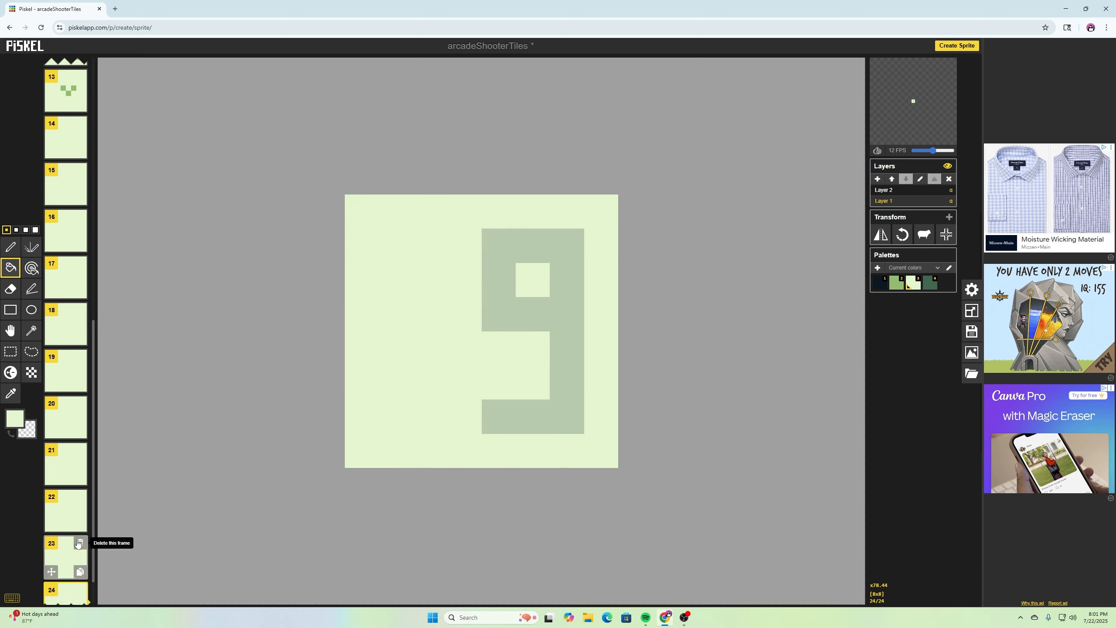
scroll(78, 544, down, 1)
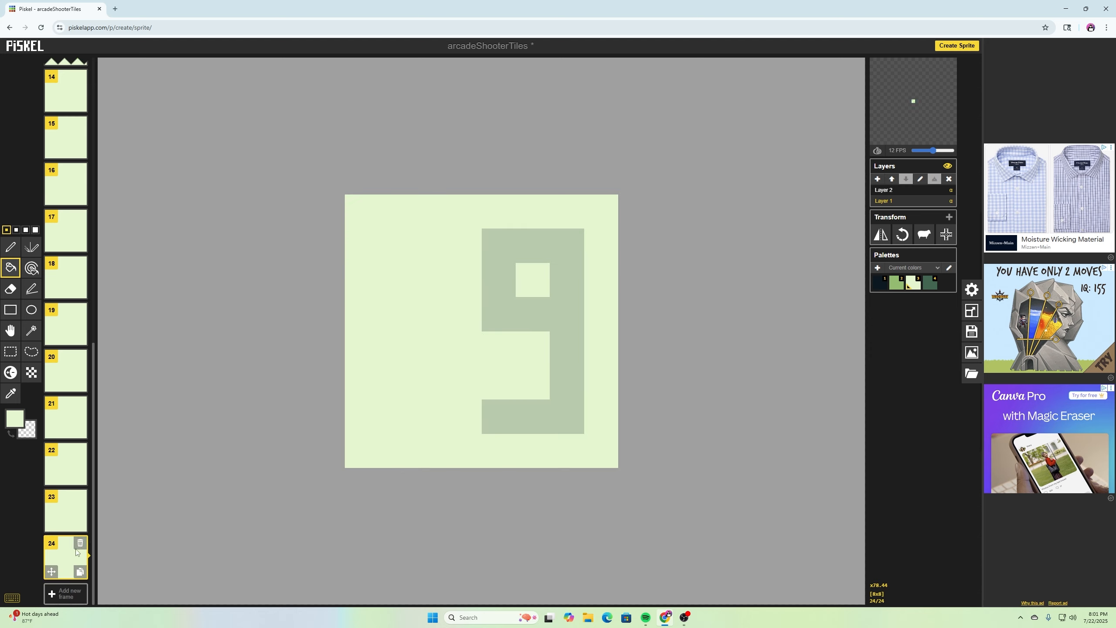
click(889, 190)
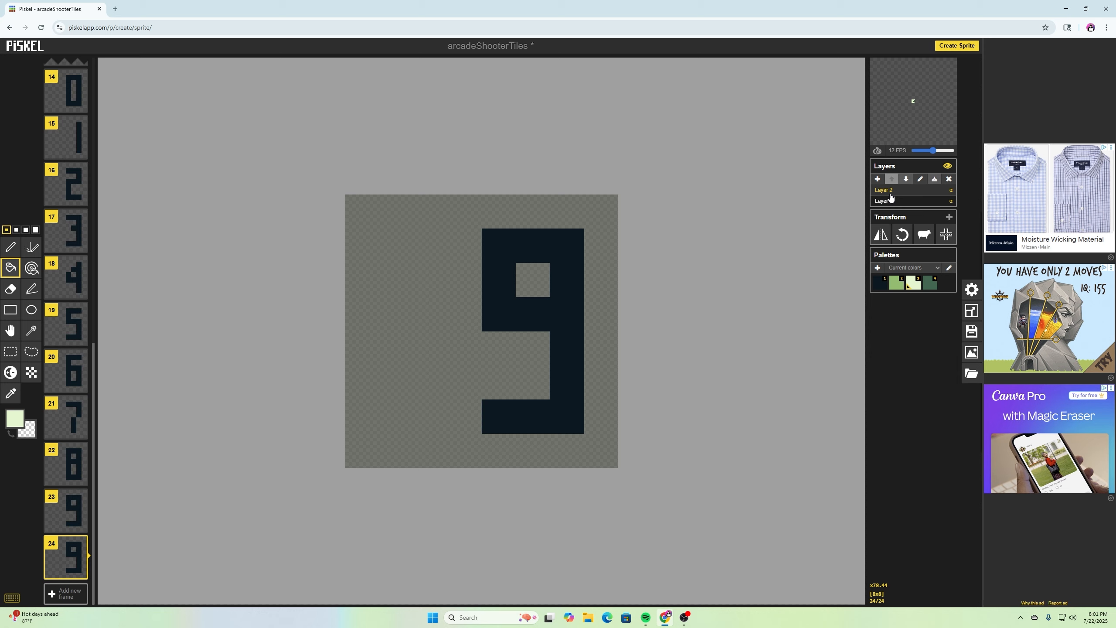
- Select the 9 on the top layer and move it one pixel column to the left
click(9, 351)
drag(457, 246, 570, 411)
drag(551, 319, 540, 321)
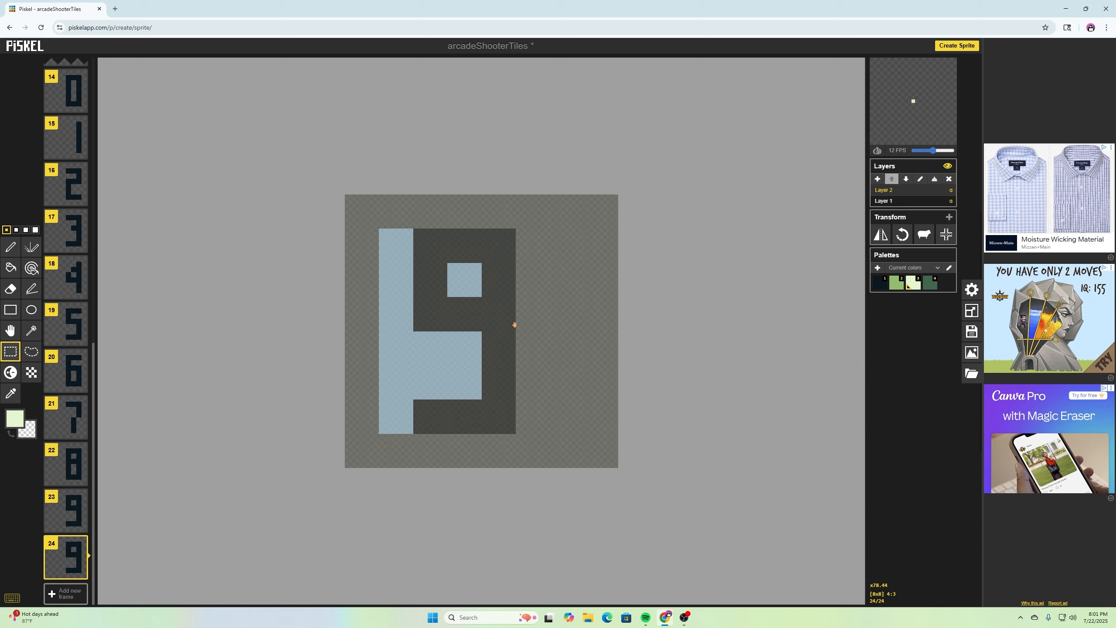
click(687, 332)
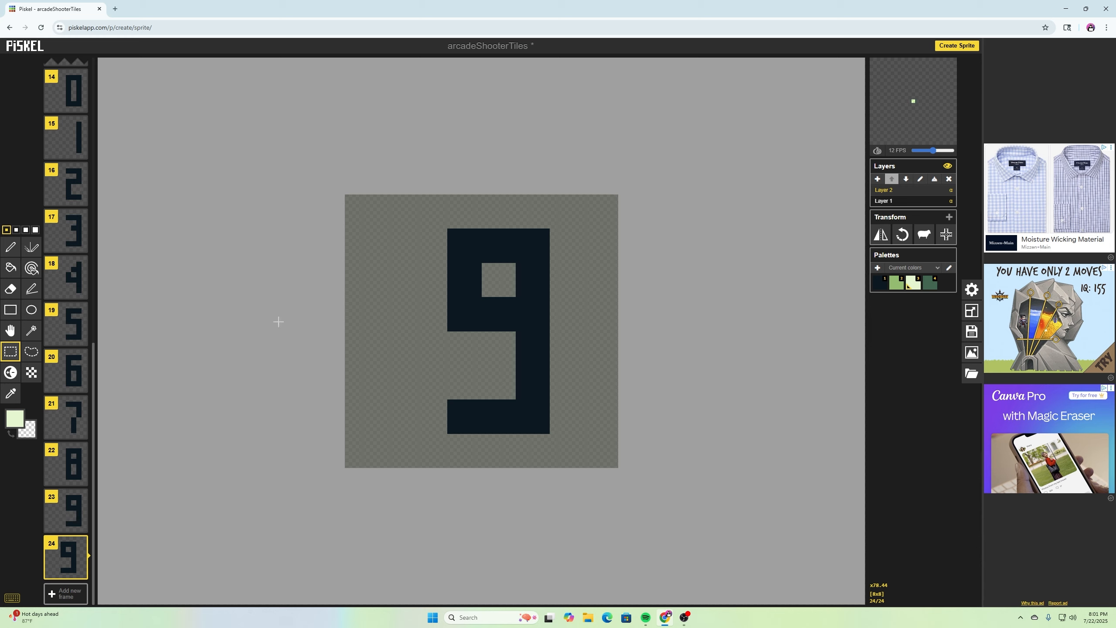
- Edit the shifted 9's pixels with the pen and eraser to reshape it into a 0
click(11, 247)
click(454, 353)
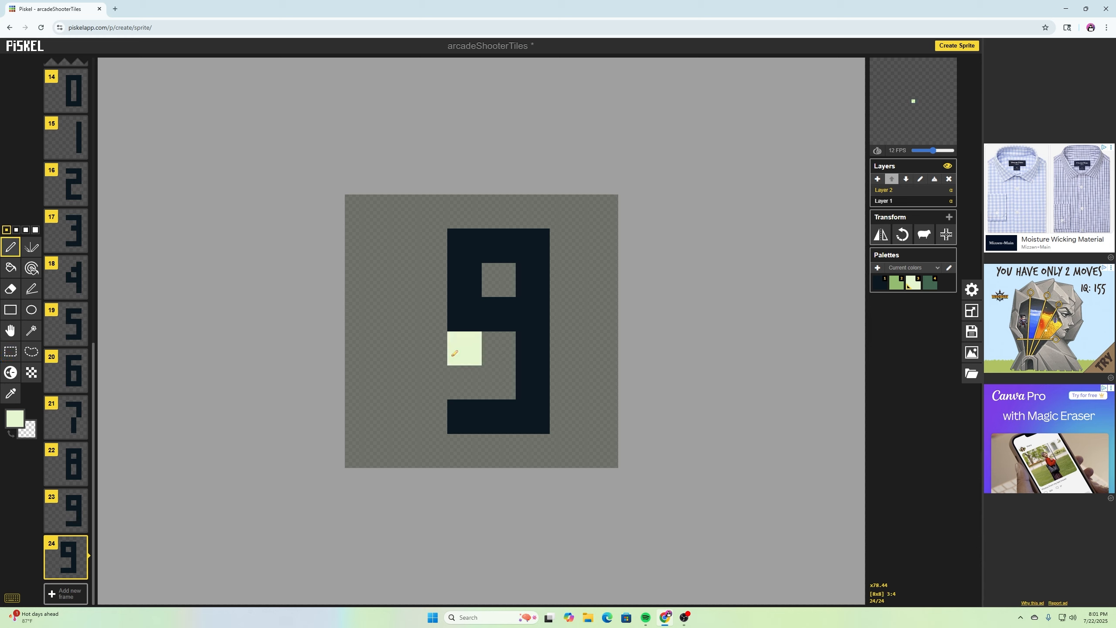
click(881, 285)
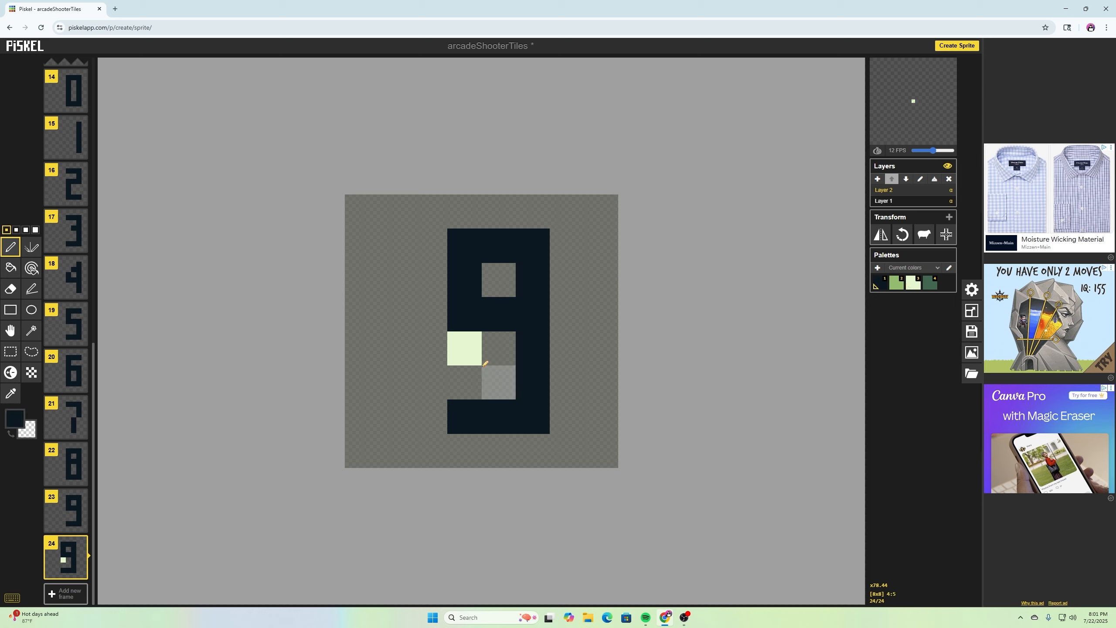
click(465, 349)
click(465, 382)
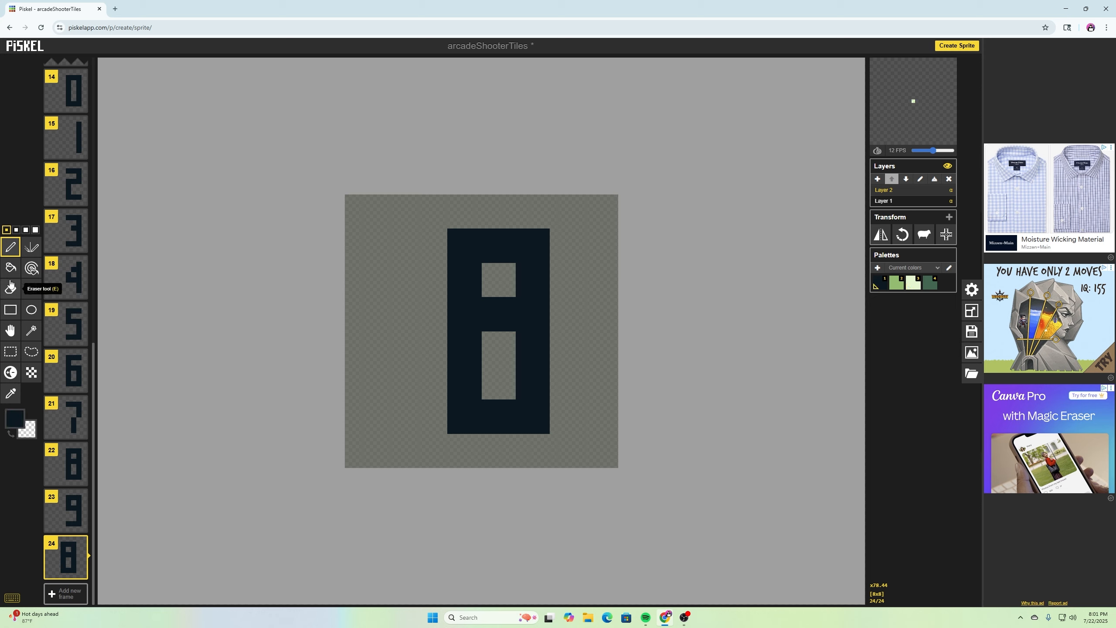
click(10, 289)
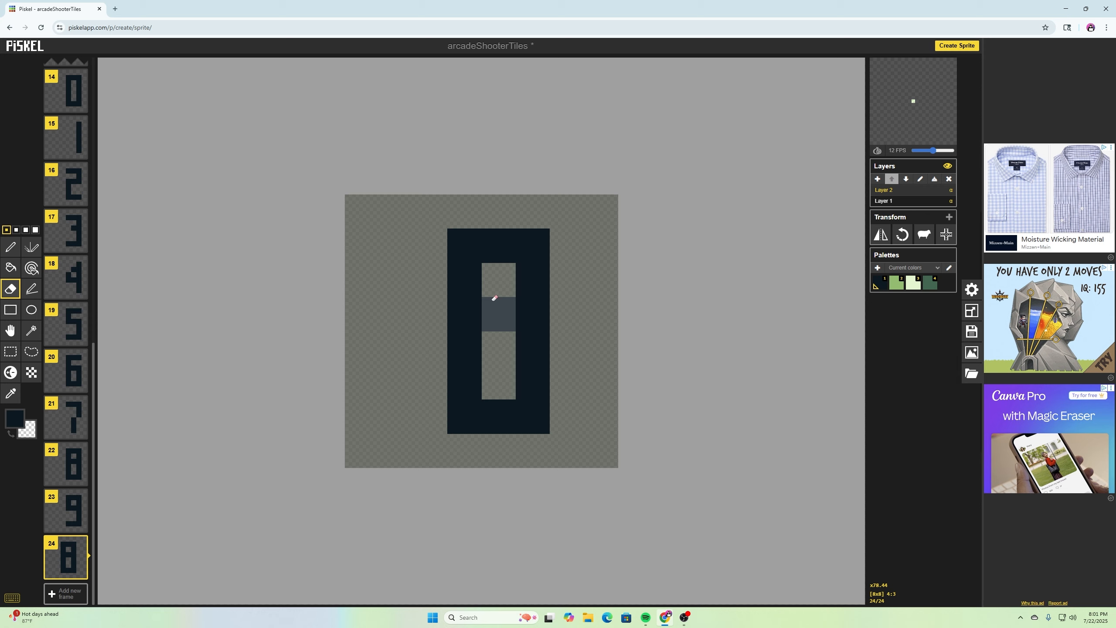
click(492, 301)
- Duplicate frames and edit their pixels to create the shifted digits 1 through 9
click(82, 574)
drag(464, 245, 465, 417)
click(82, 573)
click(10, 247)
click(11, 289)
click(11, 247)
mouse_move(476, 311)
mouse_down()
mouse_move(464, 382)
mouse_move(499, 348)
mouse_up()
click(66, 593)
mouse_move(532, 245)
mouse_down()
mouse_move(528, 314)
mouse_move(465, 416)
mouse_up()
click(66, 593)
click(81, 573)
click(10, 289)
drag(464, 348, 464, 382)
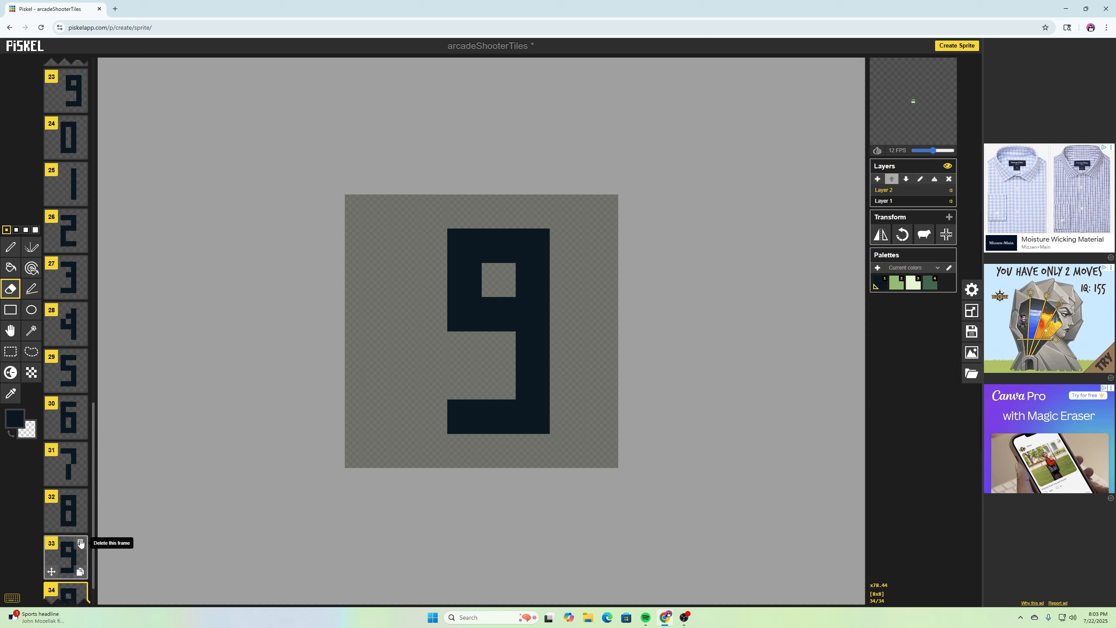
- Move the last frame's 9 two pixel columns left and erase pixels to start reshaping it into a 0
click(81, 573)
key(s)
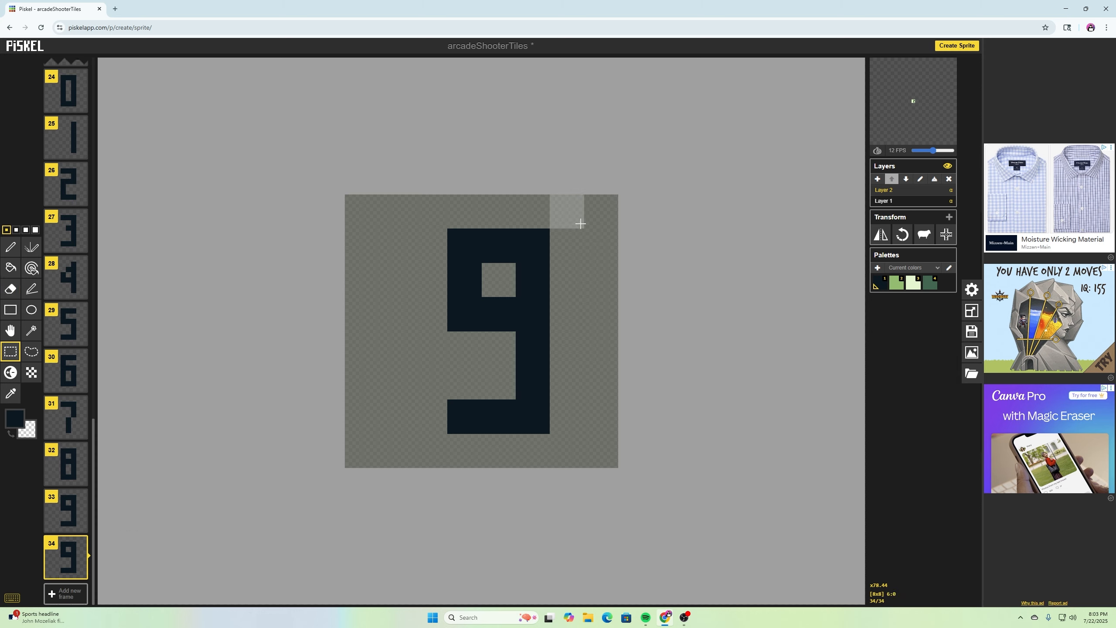
mouse_move(580, 219)
mouse_down()
mouse_move(473, 412)
mouse_move(455, 423)
mouse_up()
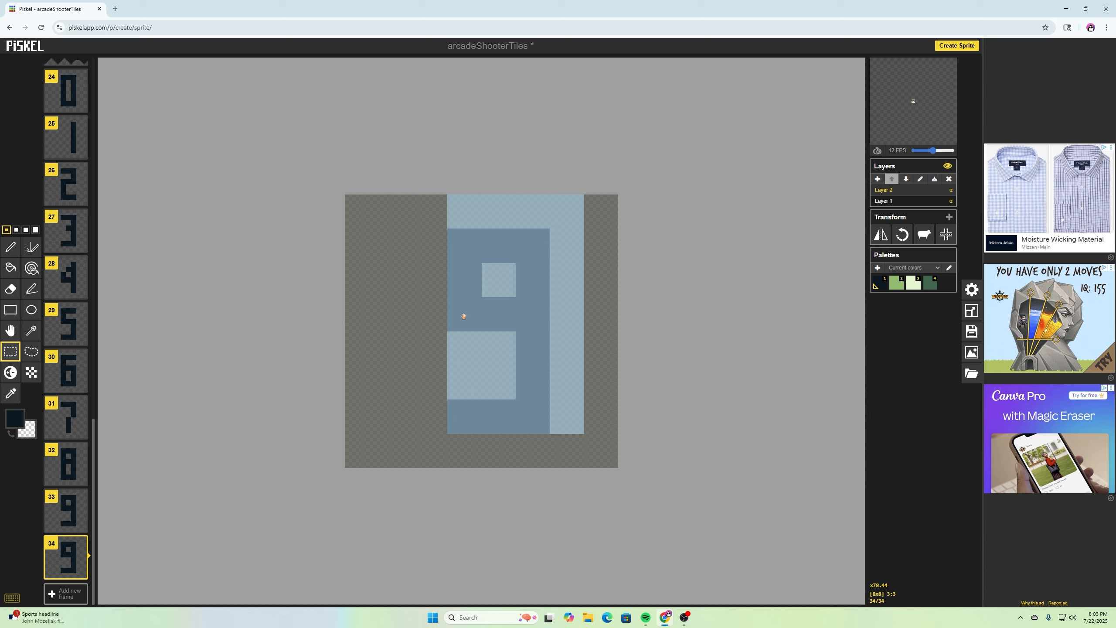
drag(432, 213, 566, 417)
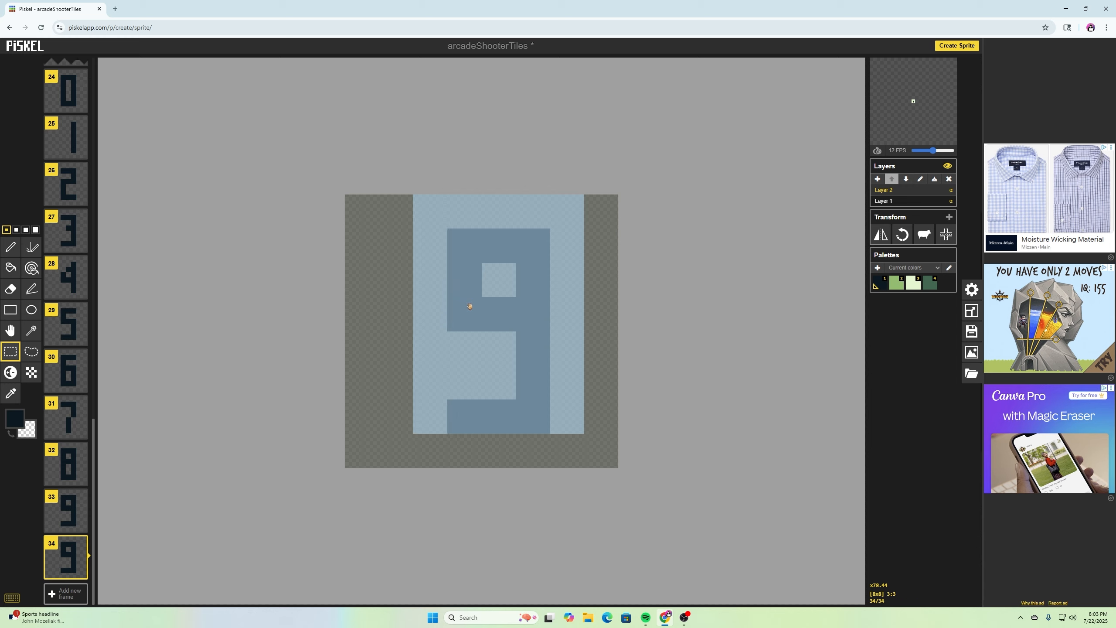
drag(470, 307, 402, 306)
click(11, 288)
click(431, 314)
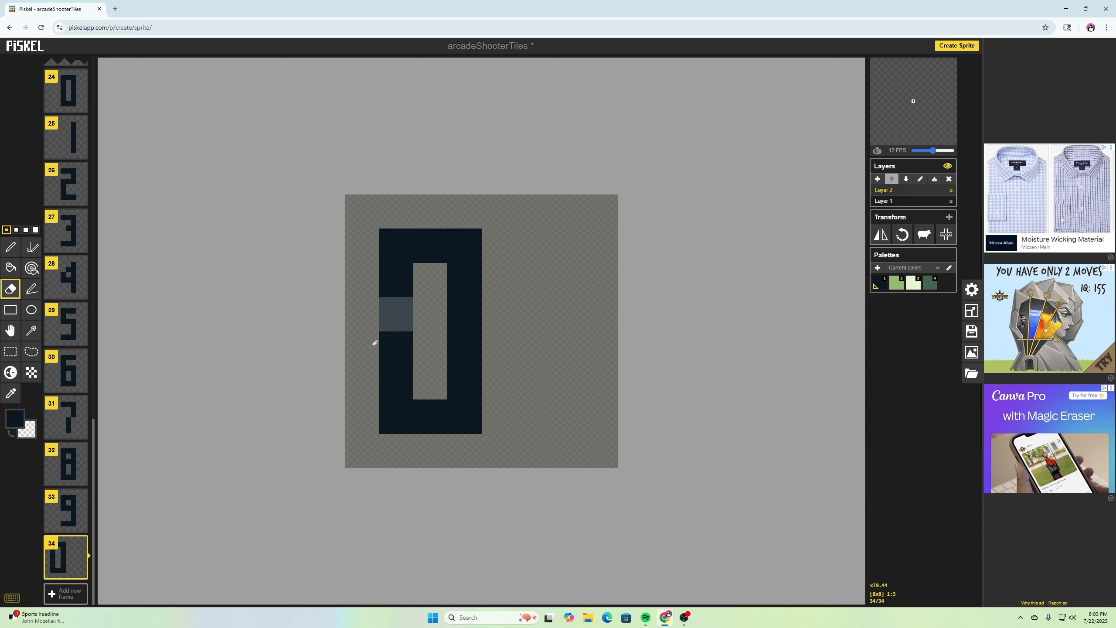
- Duplicate frames and edit their pixels to create the matching left-shifted digits 1 through 9
click(81, 571)
click(10, 247)
click(10, 288)
click(81, 572)
click(11, 247)
drag(430, 245, 396, 417)
click(80, 571)
click(396, 366)
click(79, 572)
click(11, 288)
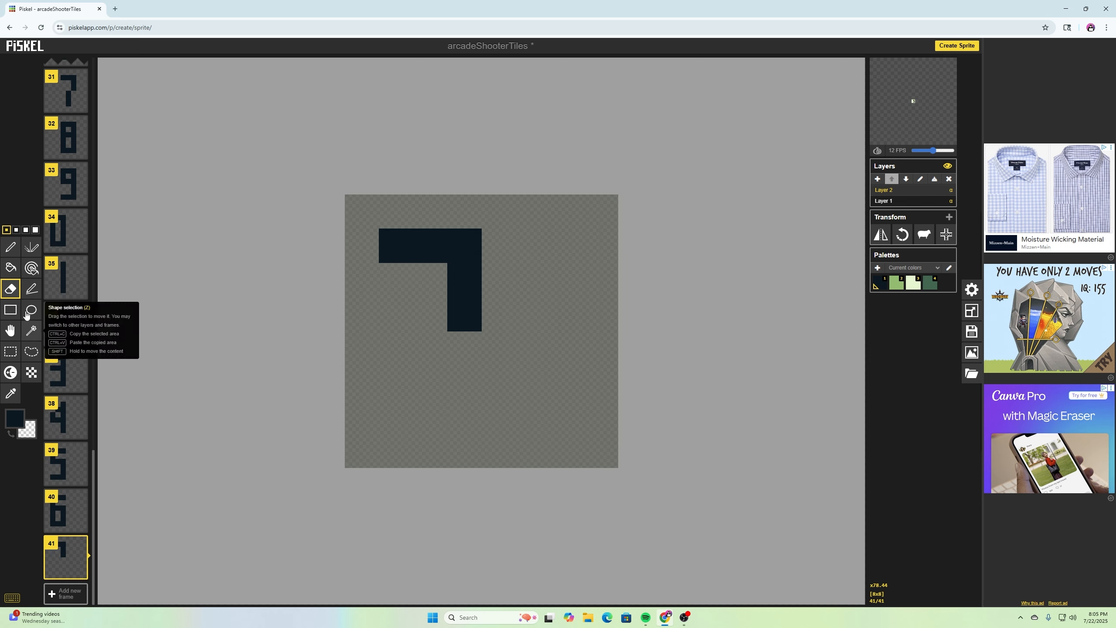
click(11, 247)
click(80, 571)
click(79, 572)
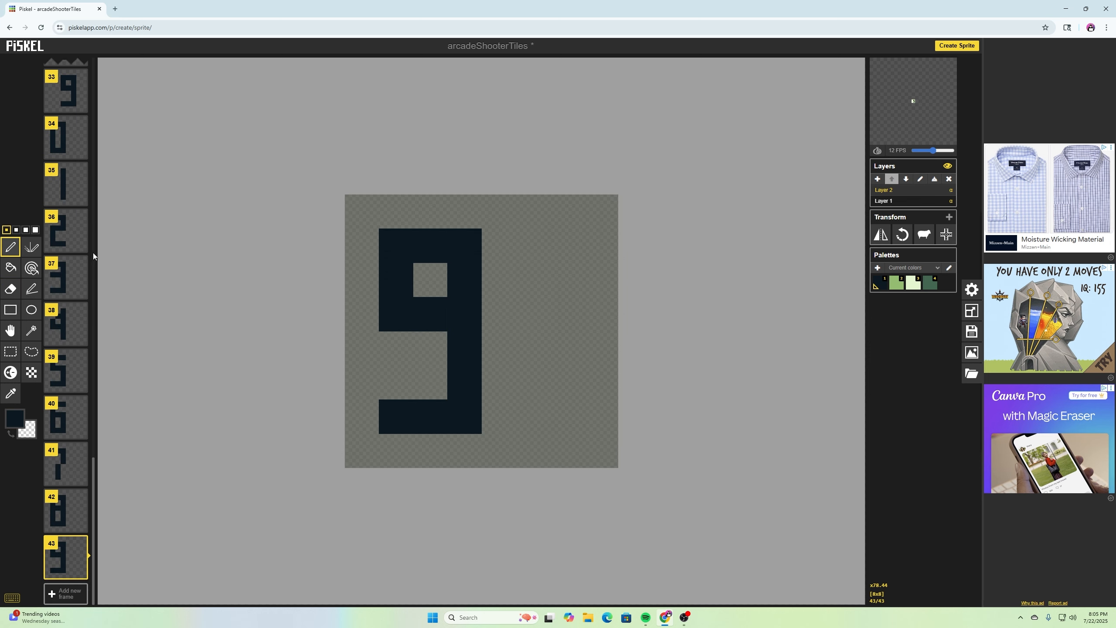
- Duplicate the last 9 frame
scroll(87, 302, up, 6)
scroll(124, 331, up, 4)
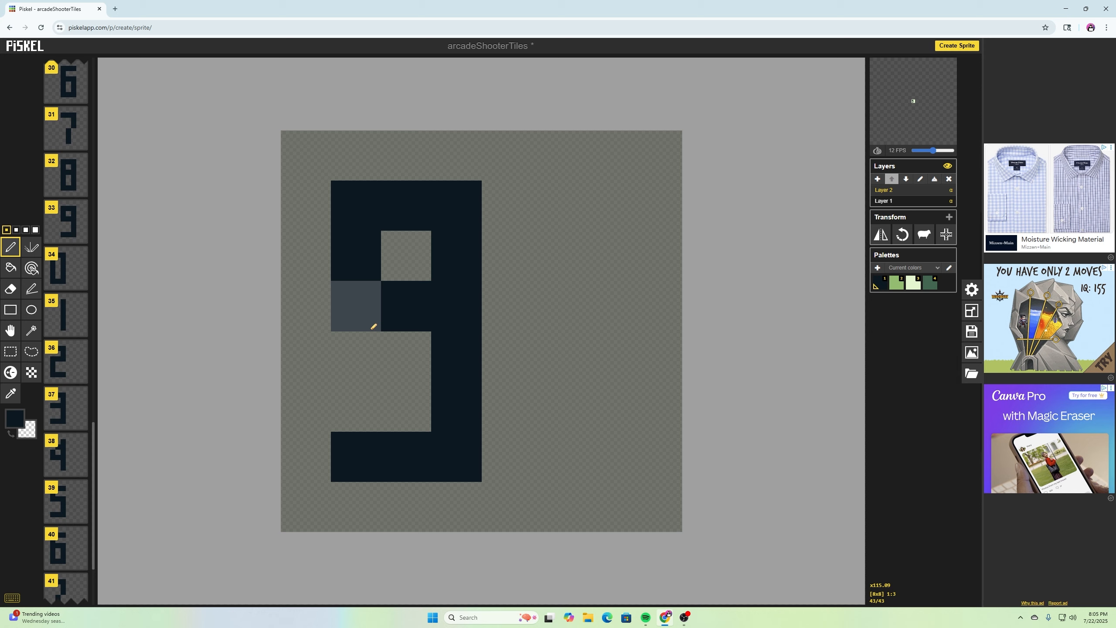
scroll(374, 316, down, 2)
scroll(63, 306, up, 2)
scroll(63, 305, up, 18)
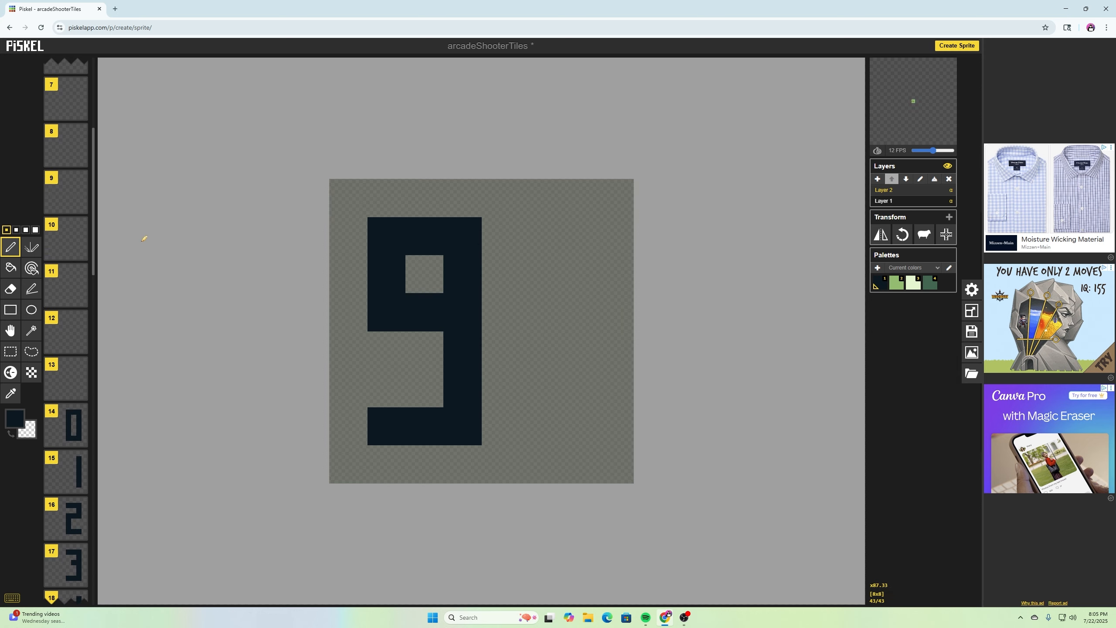
scroll(70, 409, down, 20)
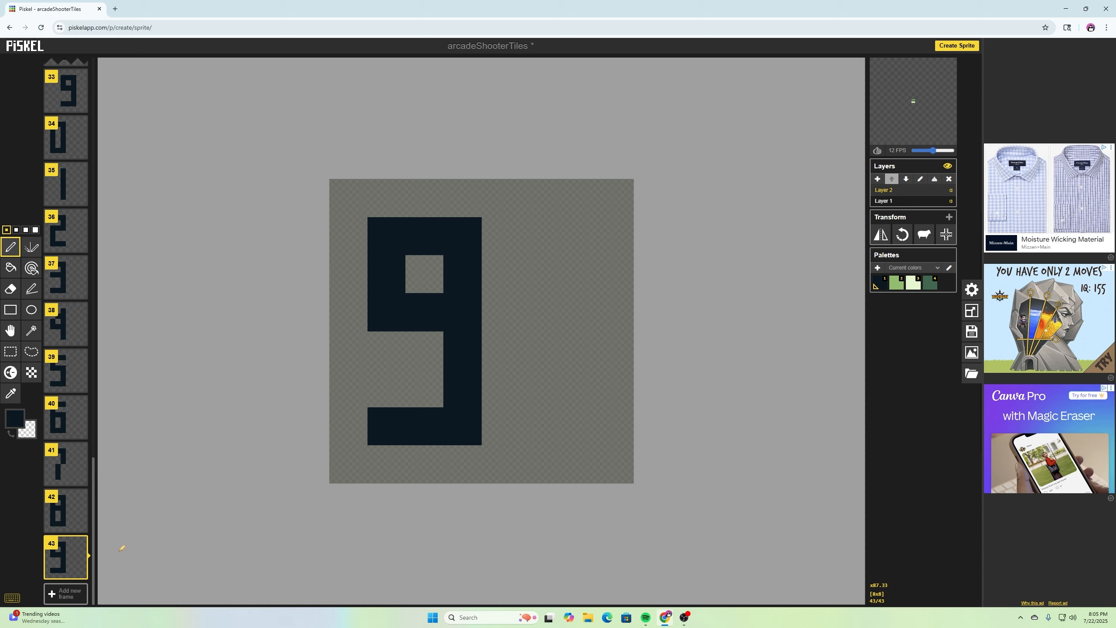
click(82, 572)
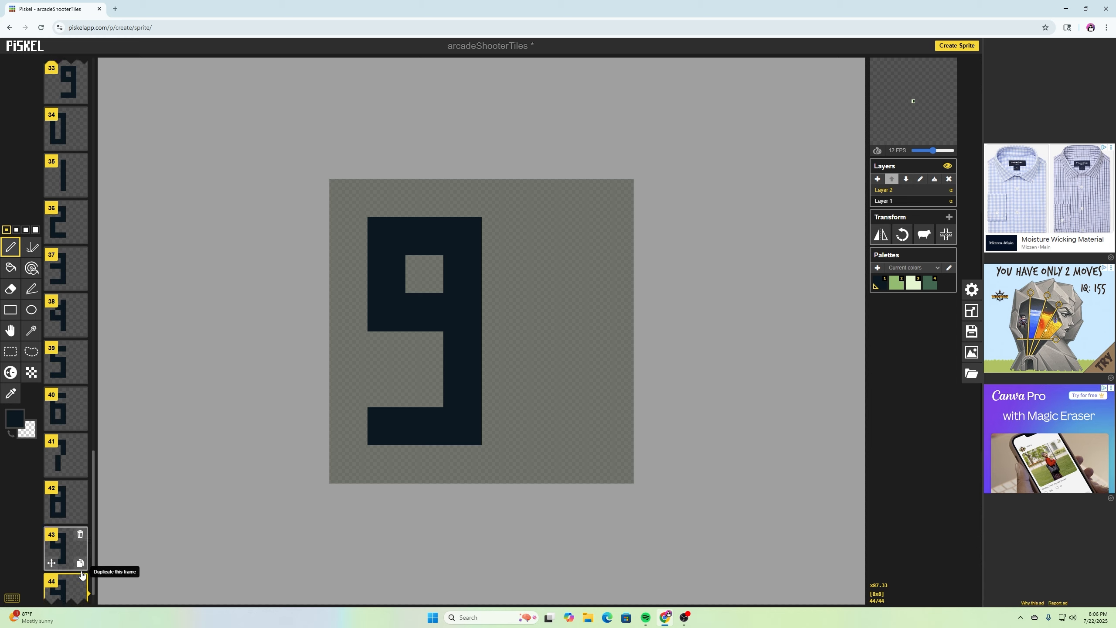
- Clear the last frame and draw a heart outline in it
key(ctrl+a)
key(Delete)
click(500, 426)
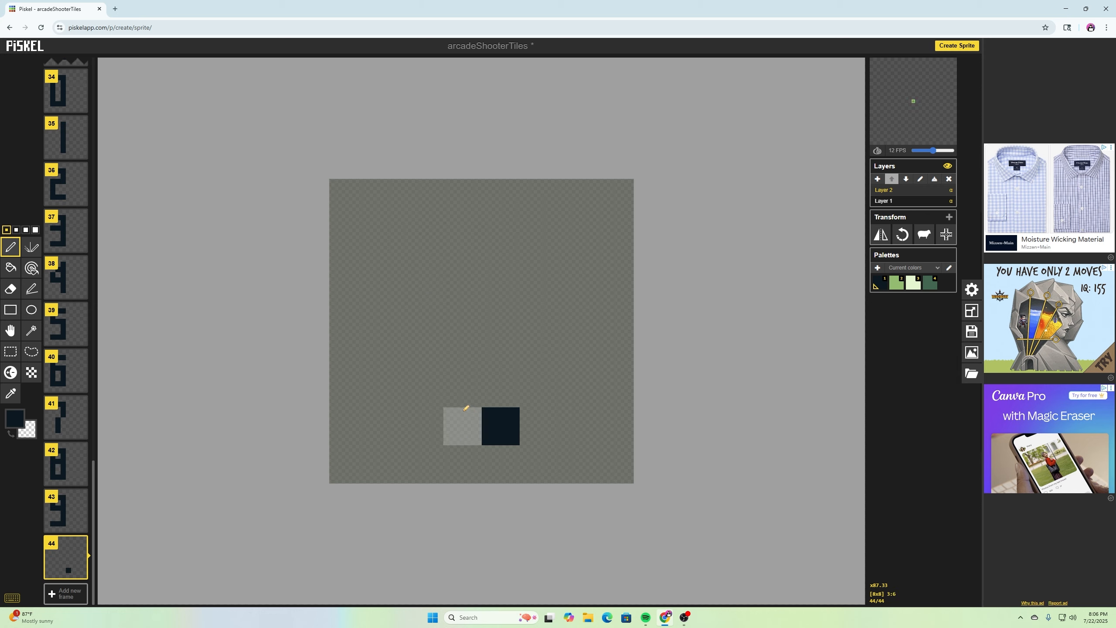
click(462, 388)
click(539, 388)
click(577, 350)
drag(615, 312, 539, 198)
drag(501, 236, 425, 204)
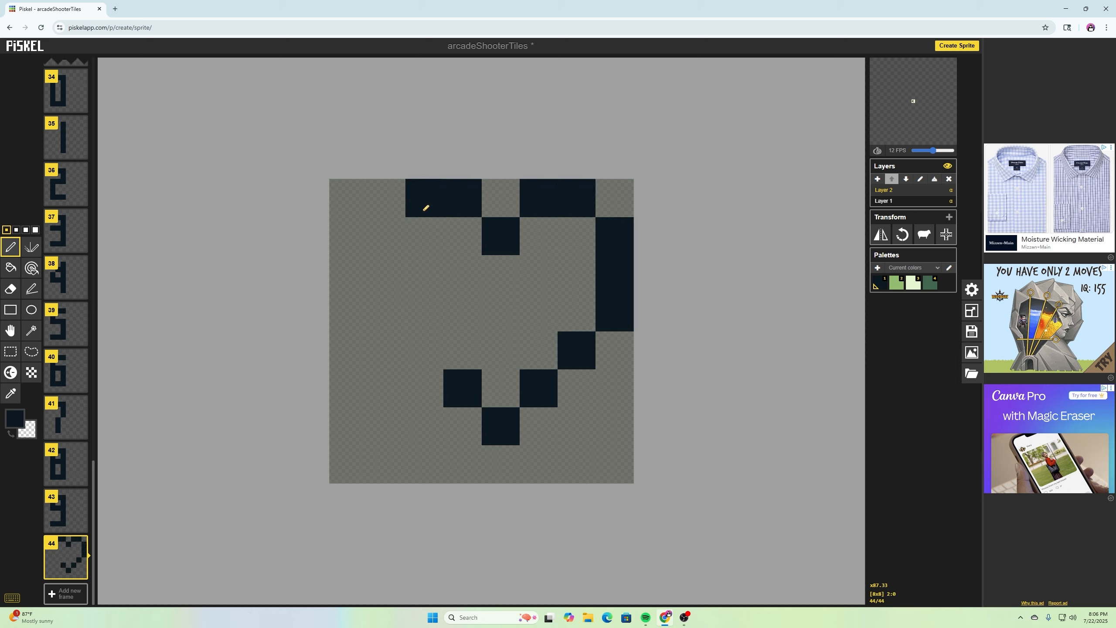
drag(387, 236, 386, 312)
click(425, 351)
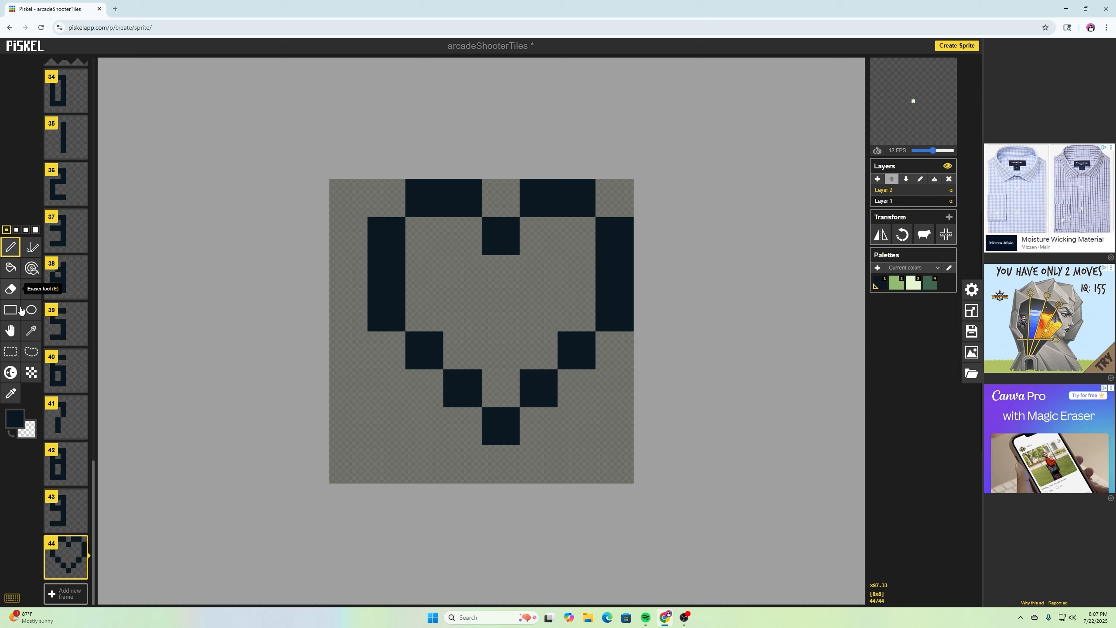
- Duplicate the heart outline frame twice
click(81, 570)
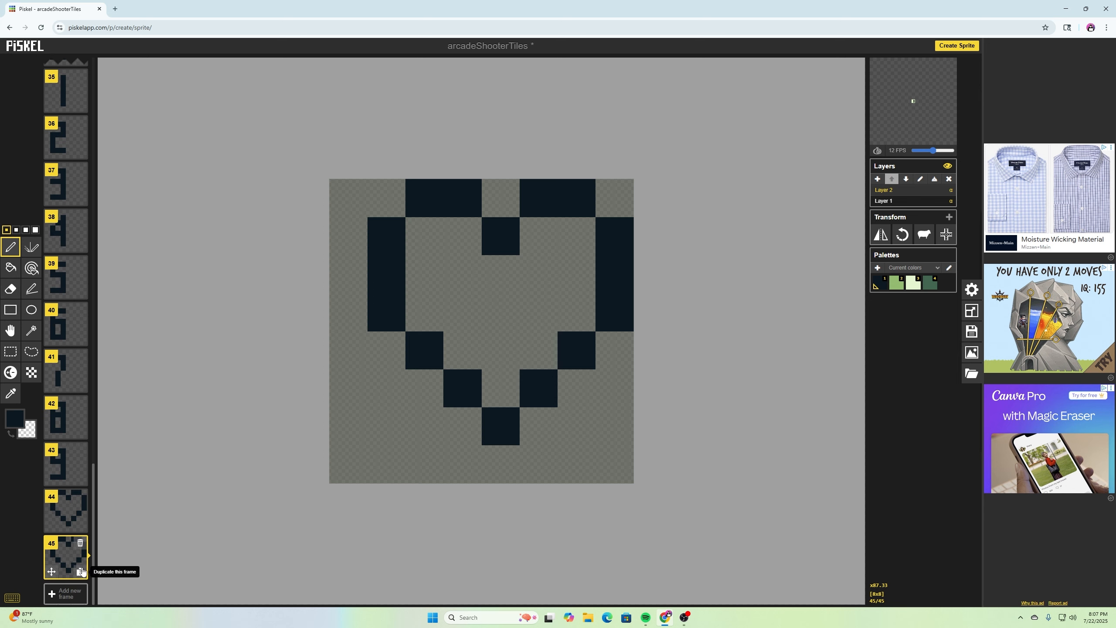
click(81, 570)
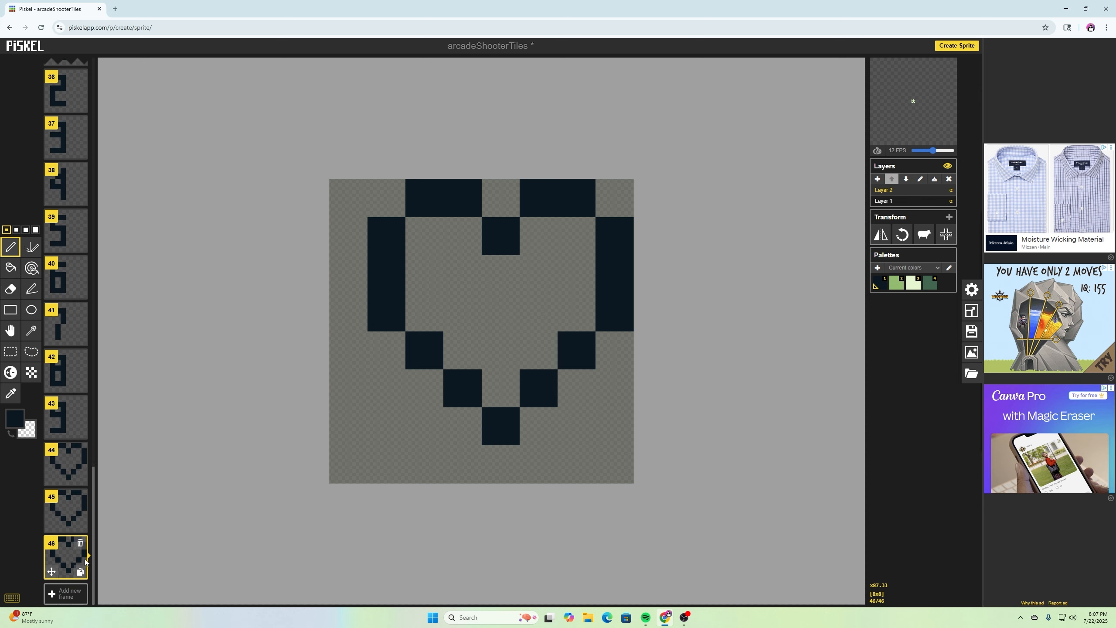
- Fill the first heart frame solid with the dark colour
click(83, 462)
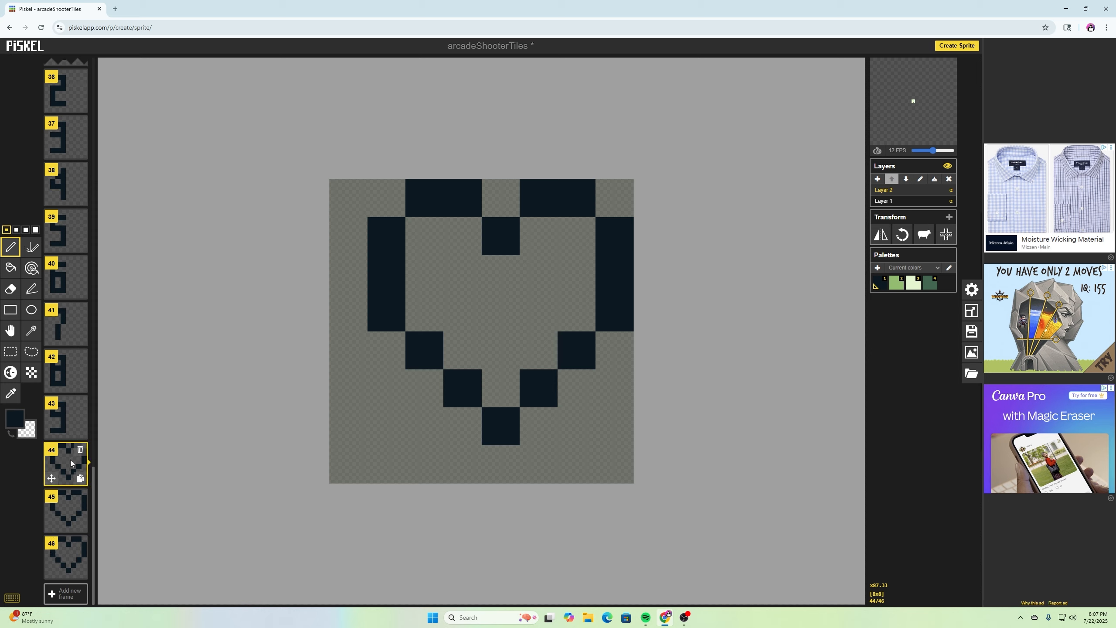
click(431, 252)
mouse_move(434, 250)
mouse_down()
mouse_move(436, 294)
mouse_move(458, 242)
mouse_move(458, 327)
mouse_move(535, 258)
mouse_up()
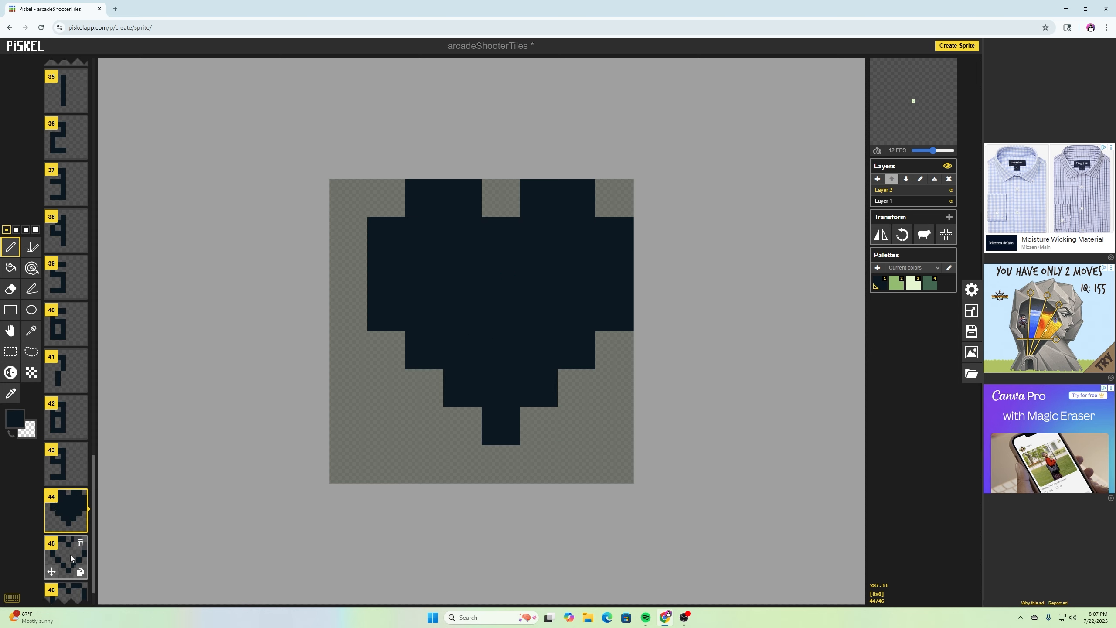
- Draw a vertical line down the centre of the second heart frame to make a half-filled heart
click(71, 559)
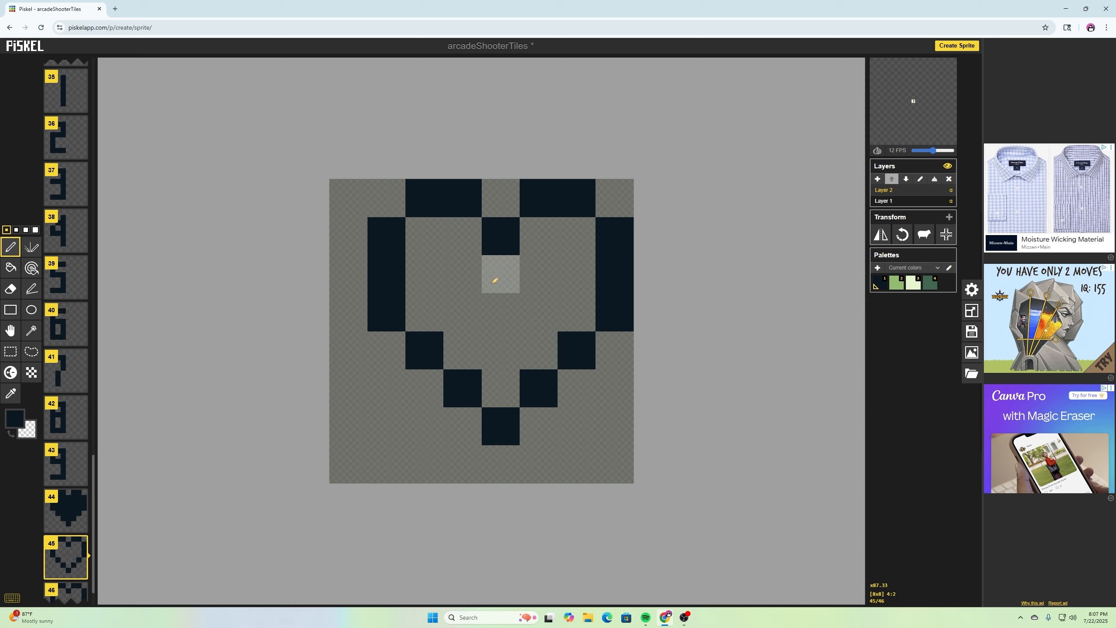
drag(496, 282, 501, 373)
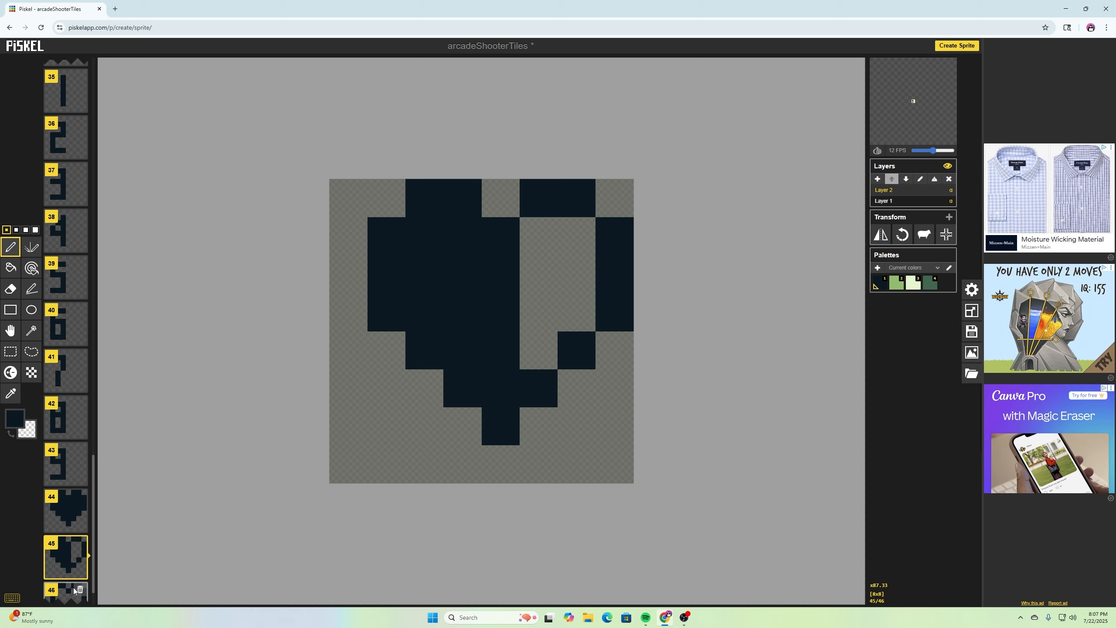
scroll(74, 577, down, 1)
click(67, 559)
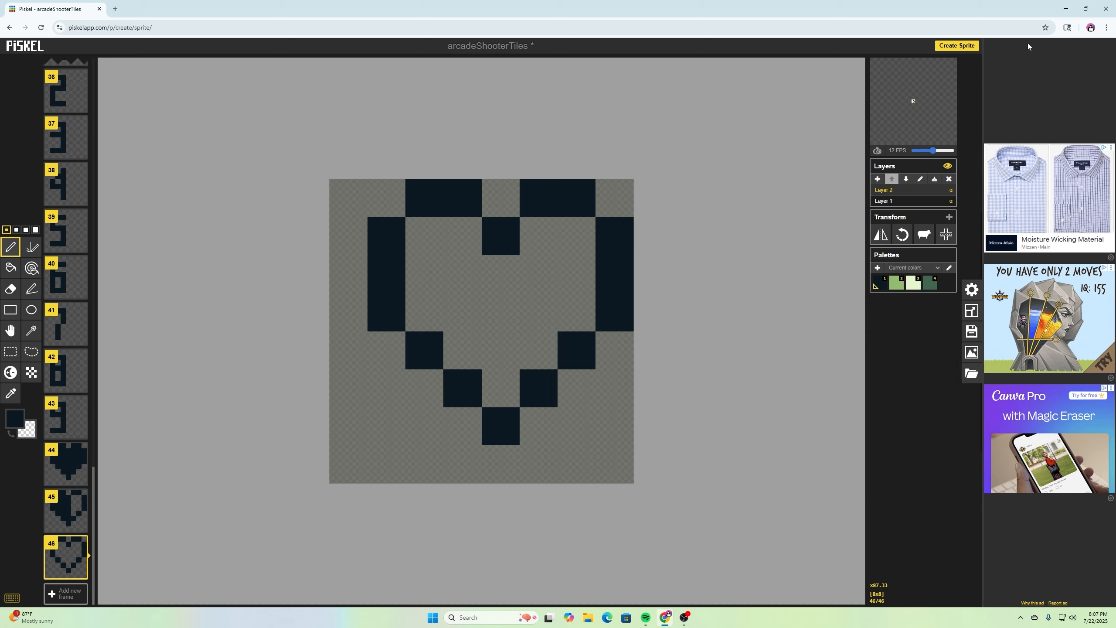
- Save the sprite offline as a .piskel file
click(973, 333)
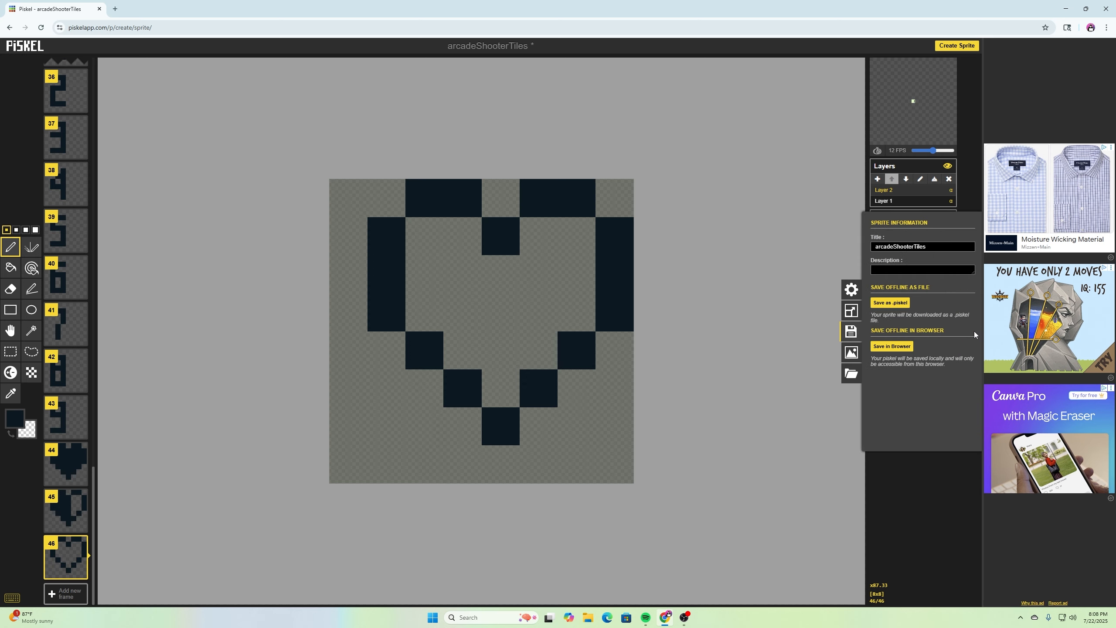
click(891, 304)
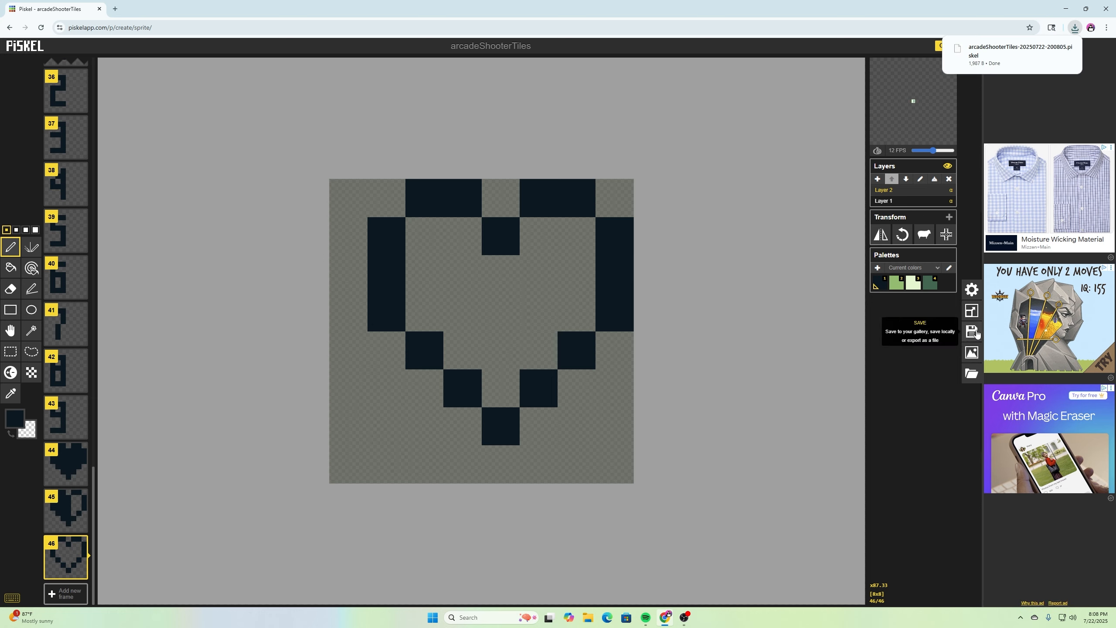
- Export the PNG spritesheet with the layout set to 10 columns
click(972, 353)
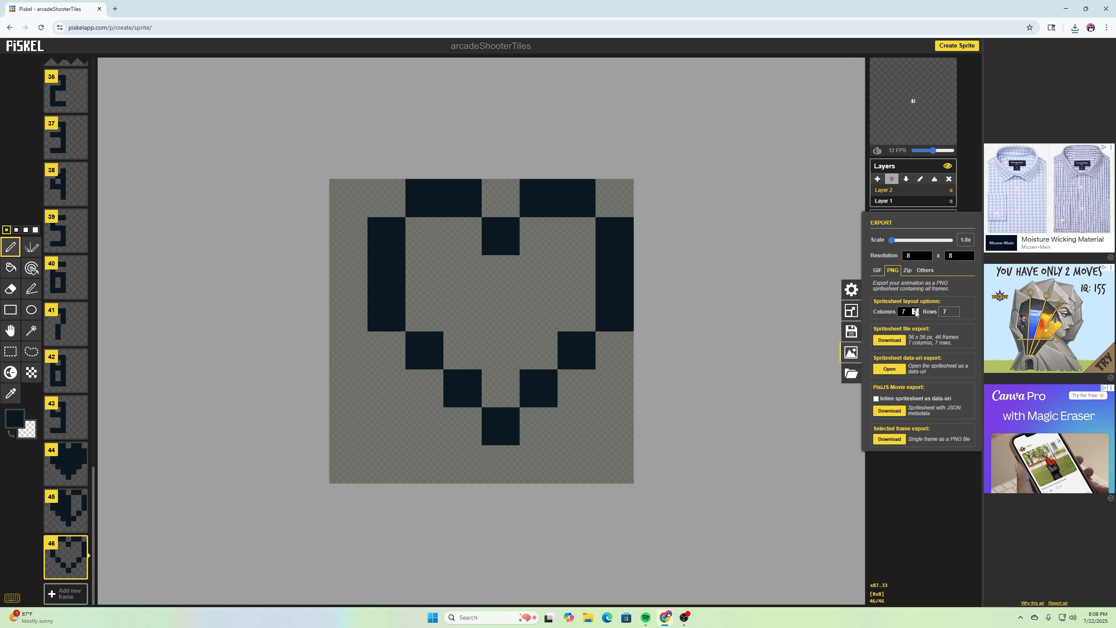
triple_click(915, 309)
click(897, 342)
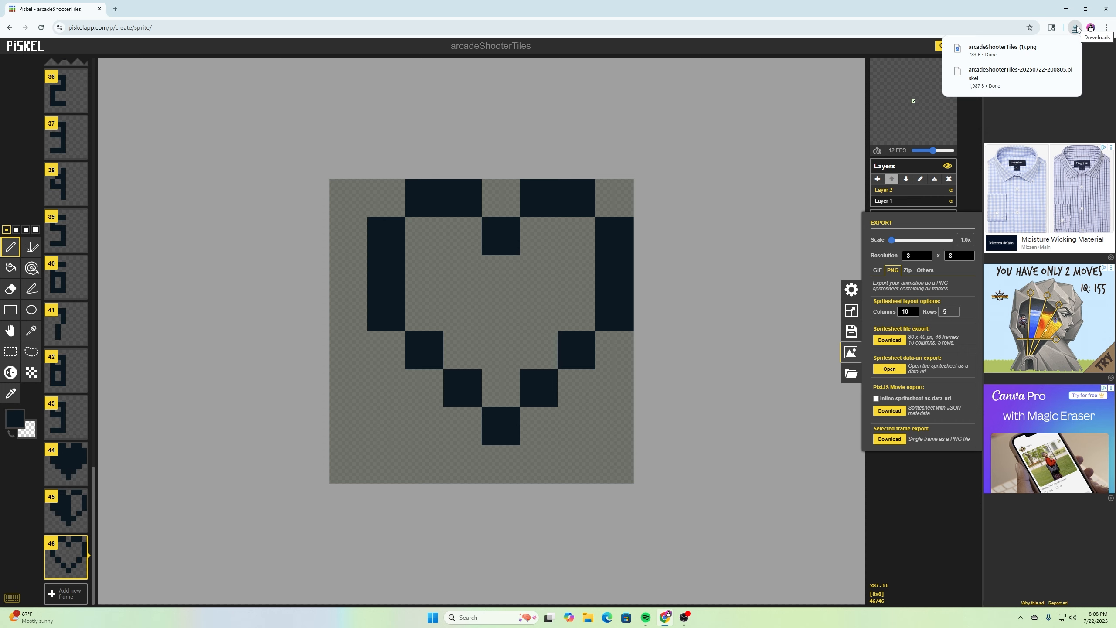
- Paste the downloaded spritesheet PNG into the vertshooterarcade folder
right_click(292, 320)
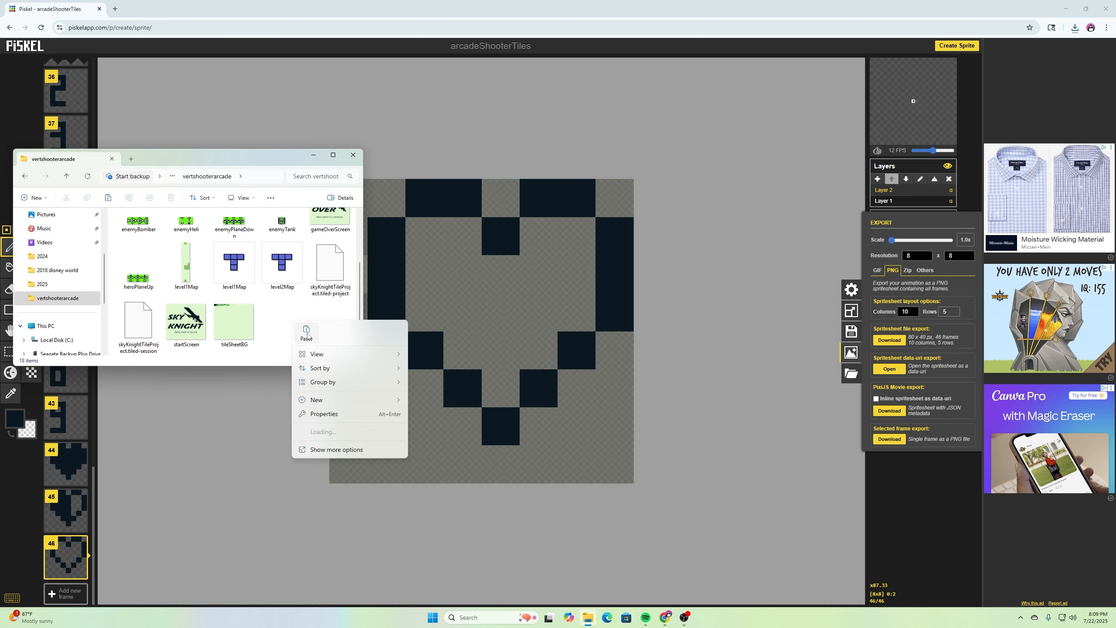
click(307, 333)
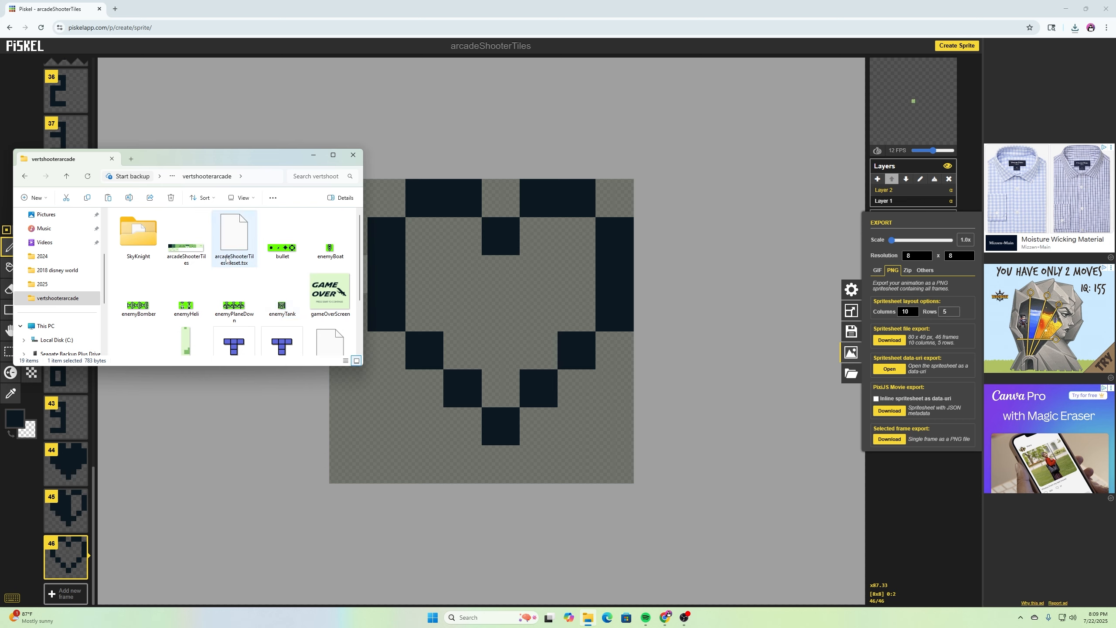
- Delete the old arcadeShooterTiles PNG from the folder
click(192, 256)
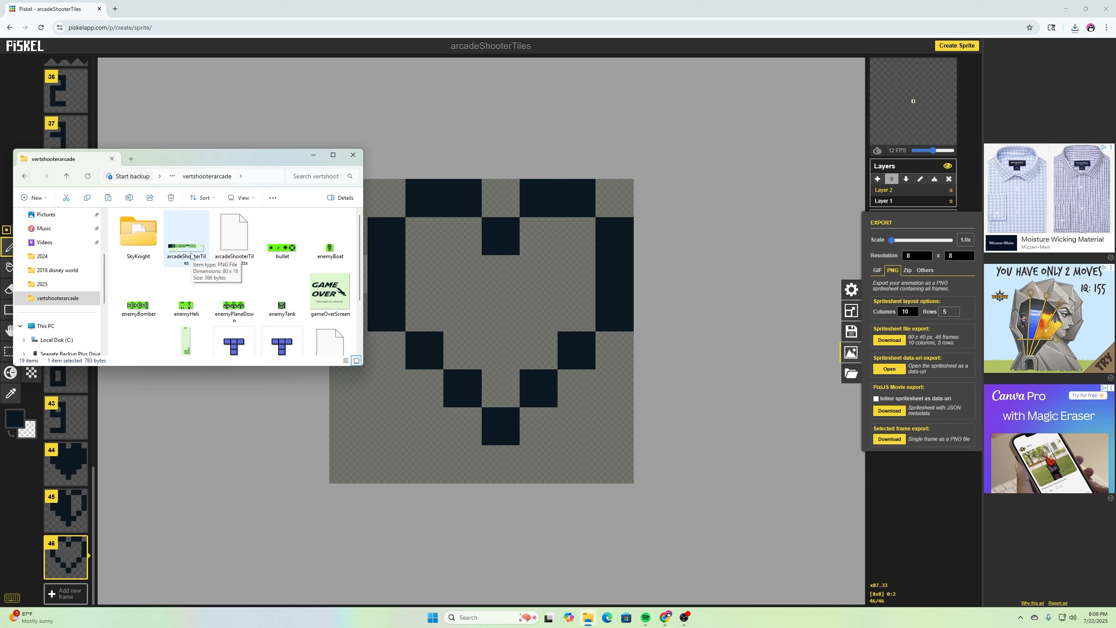
right_click(192, 257)
click(310, 267)
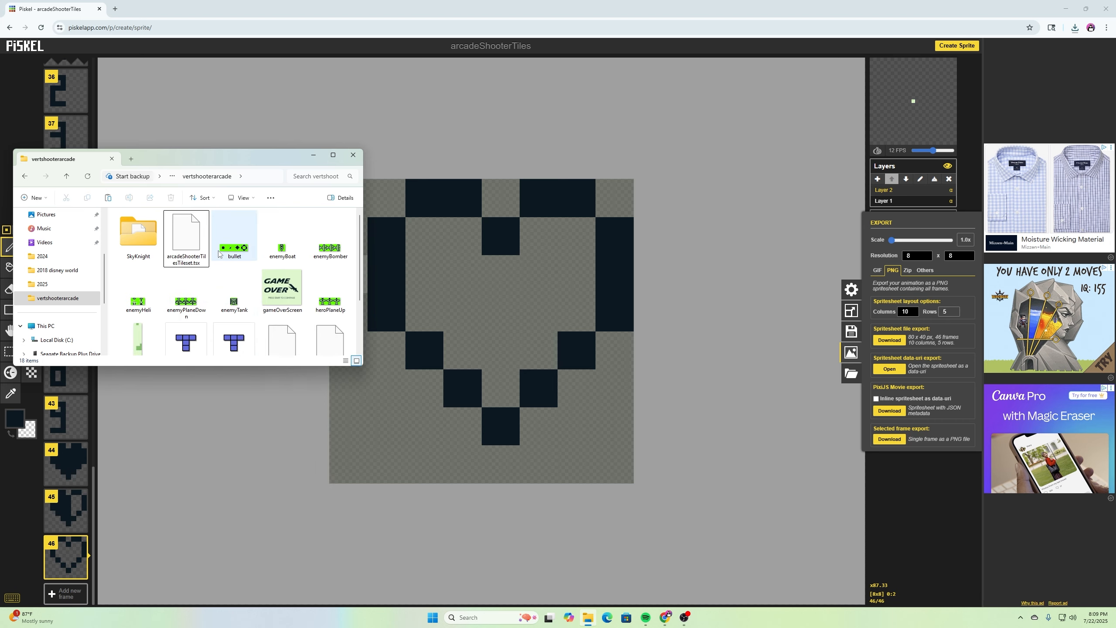
- Rename the pasted file arcadeShooterTiles (1) to arcadeShooterTiles
scroll(246, 325, down, 2)
click(245, 333)
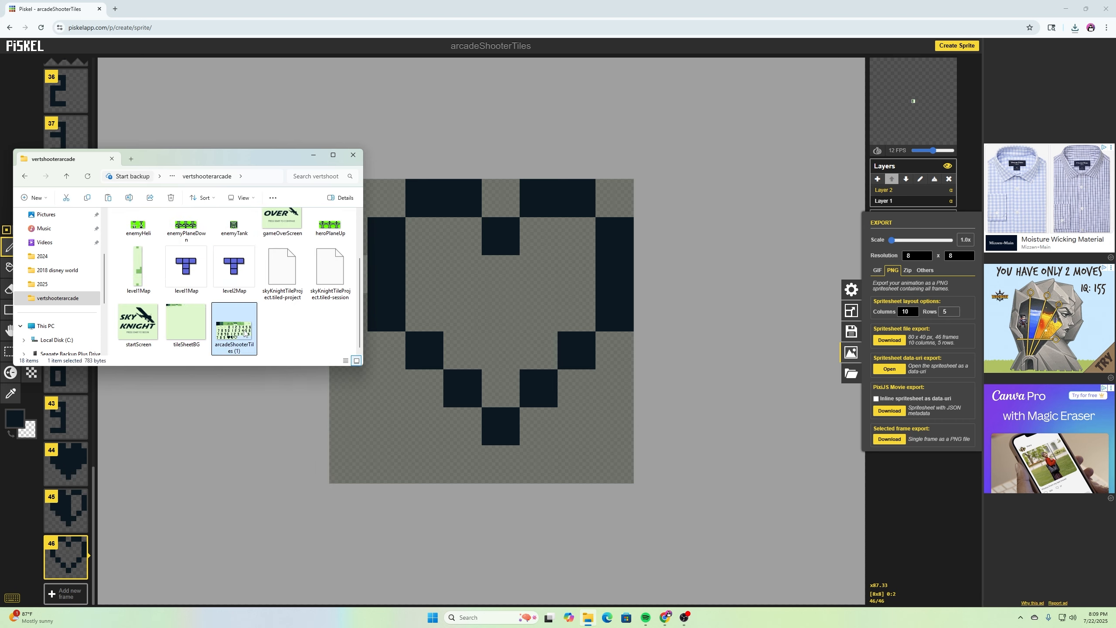
right_click(245, 332)
click(309, 339)
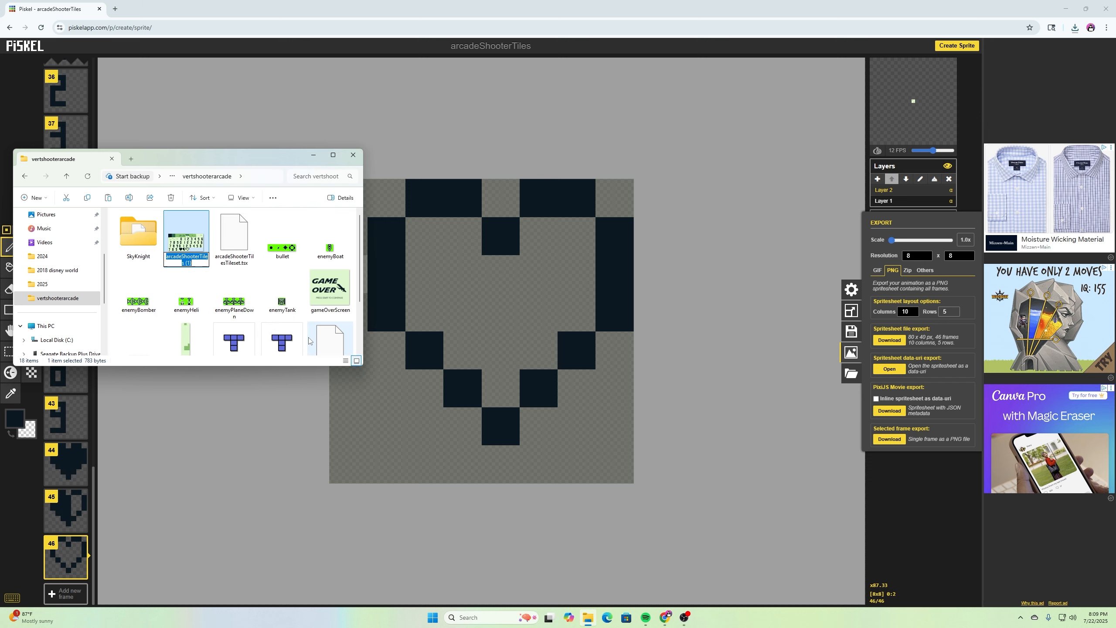
scroll(314, 314, down, 2)
scroll(304, 307, up, 2)
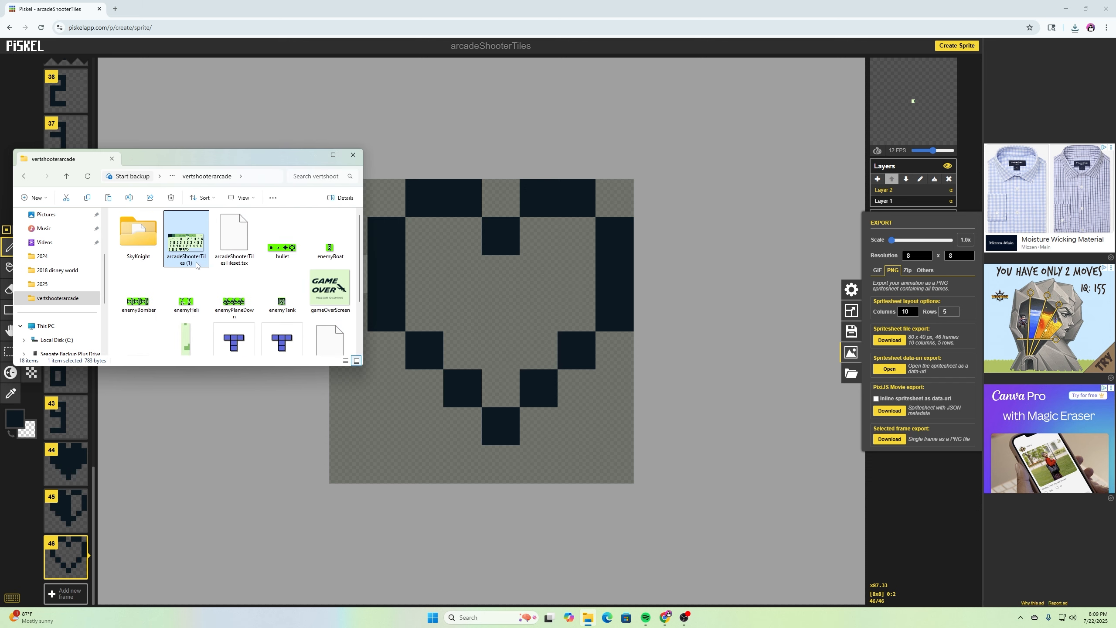
click(196, 263)
key(BackSpace)
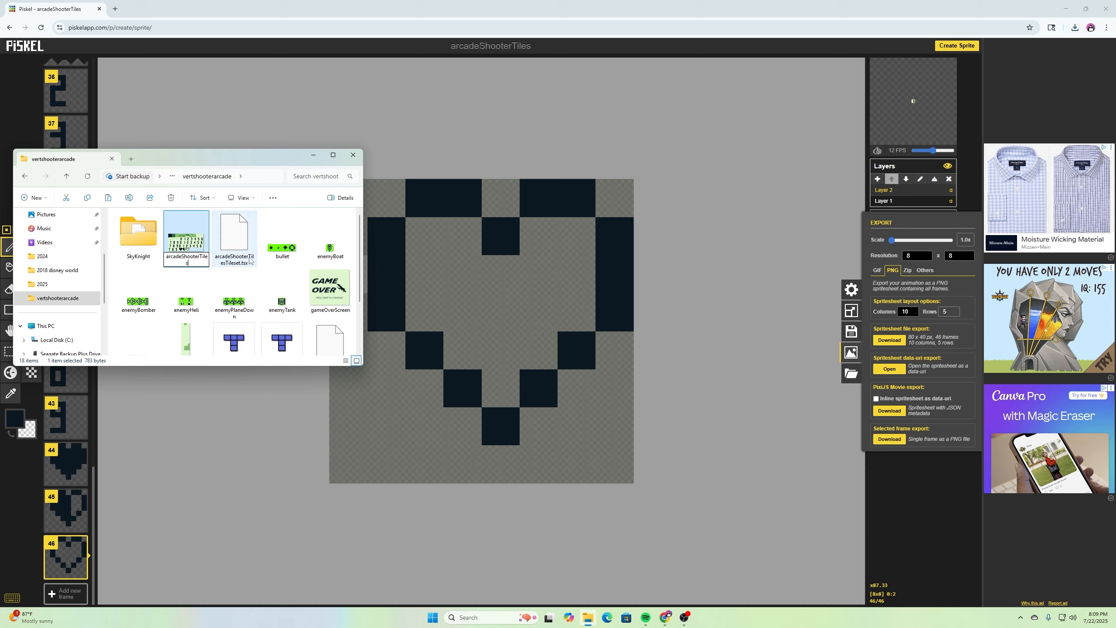
click(295, 276)
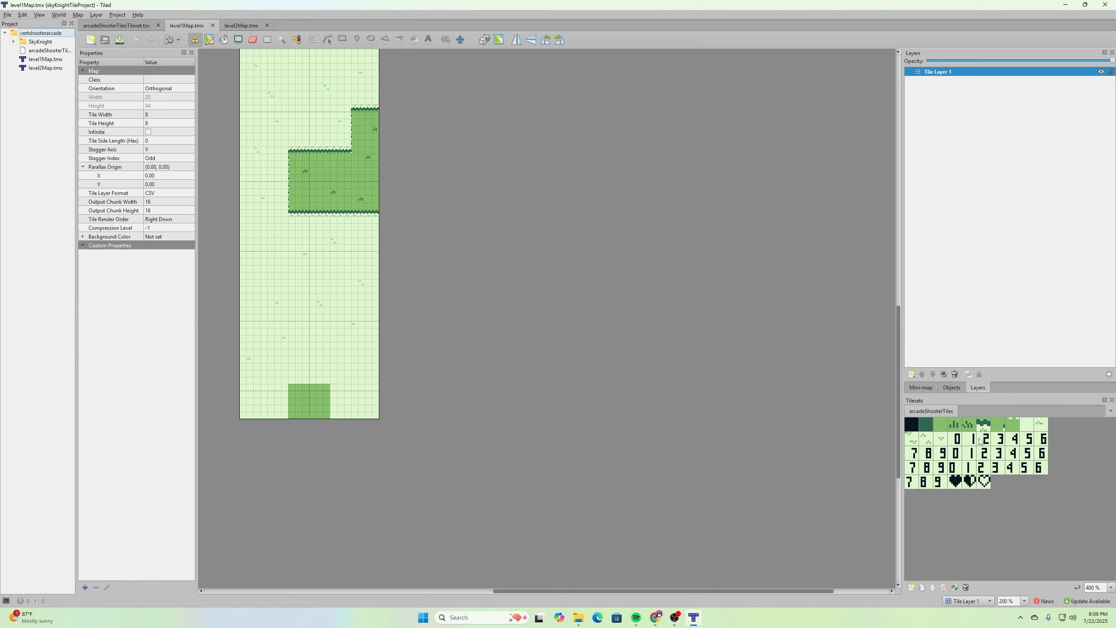
- In Tiled, paint the bottom row of level1Map with the plain light background tile
key(space)
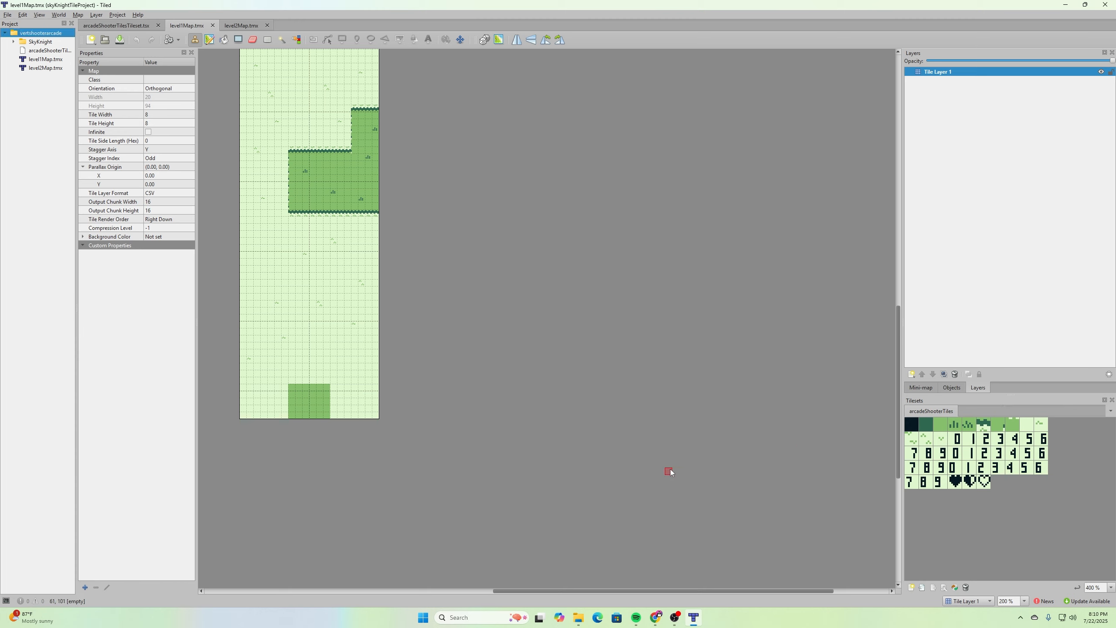
scroll(453, 440, up, 8)
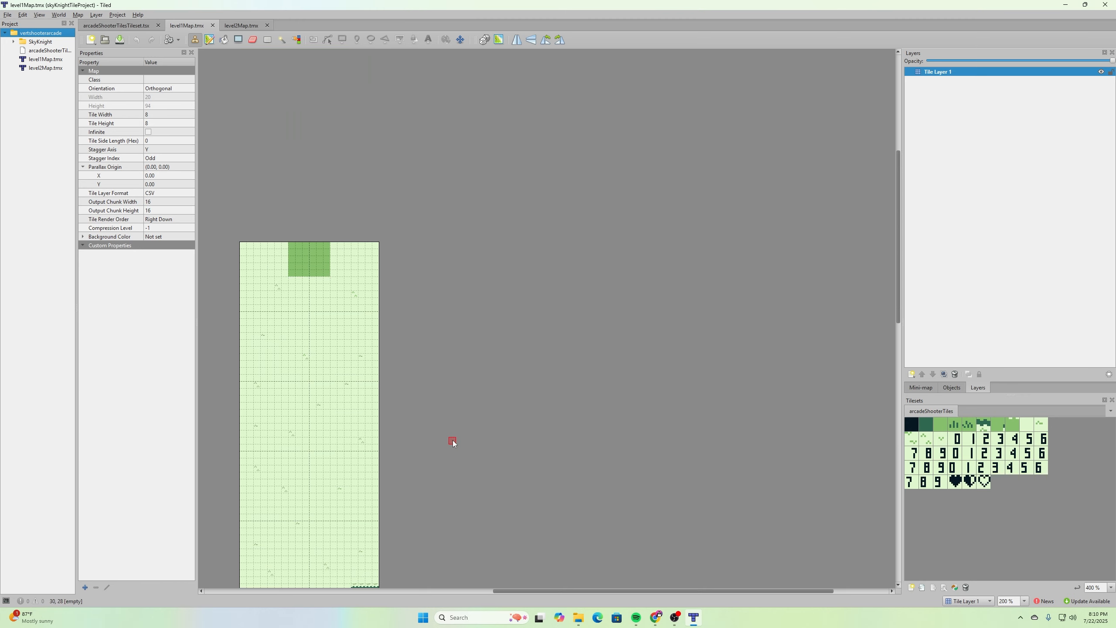
scroll(453, 440, down, 4)
scroll(453, 442, down, 5)
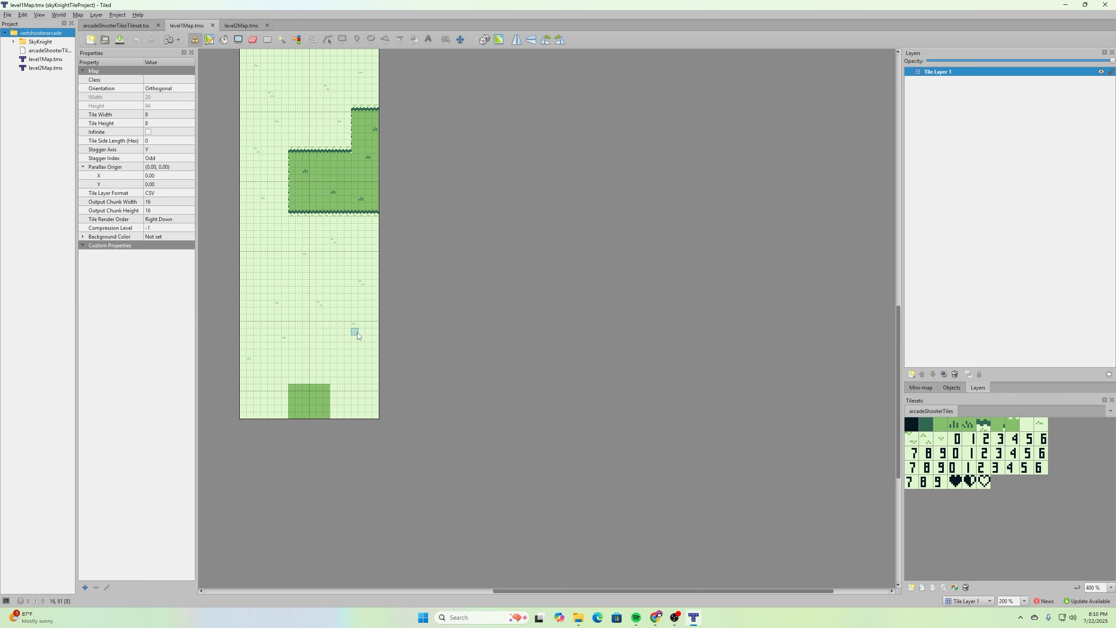
scroll(357, 333, up, 12)
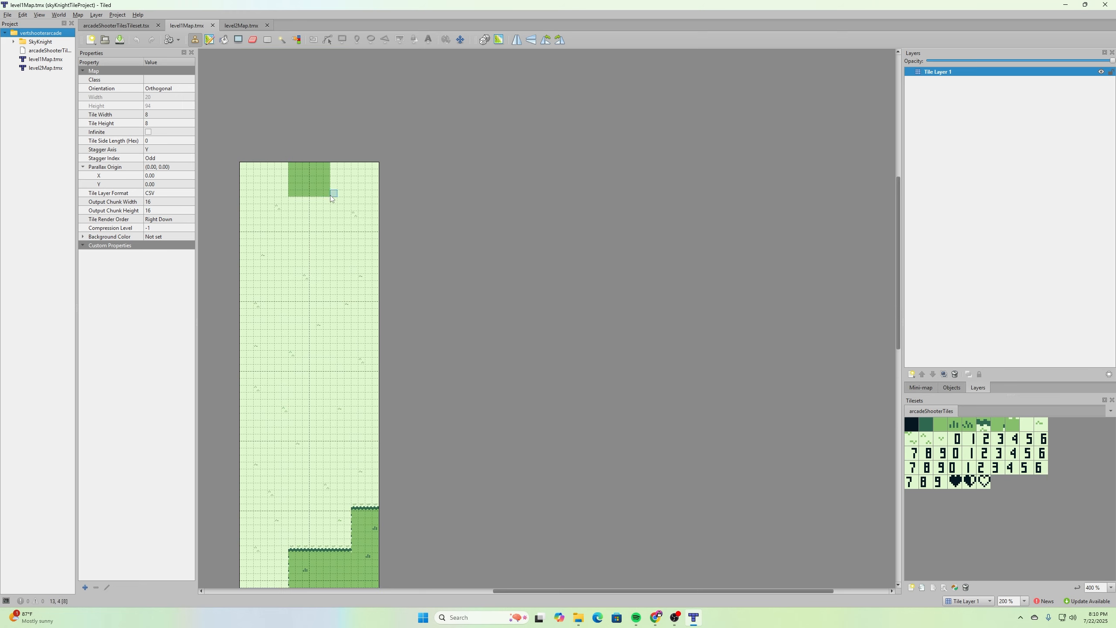
scroll(307, 232, down, 8)
scroll(307, 232, down, 5)
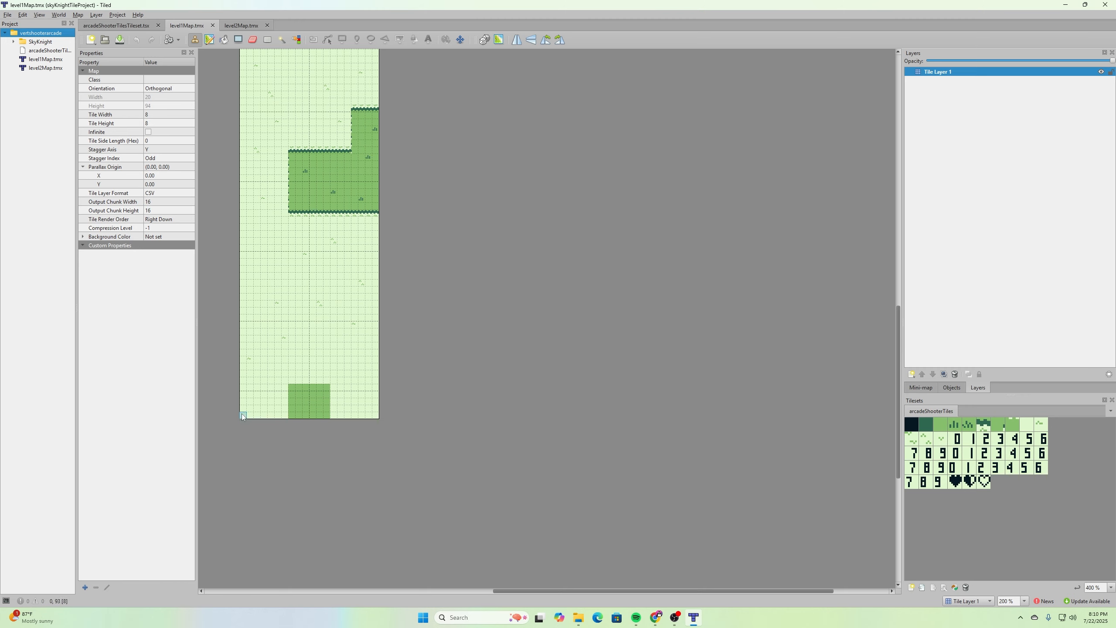
click(1028, 425)
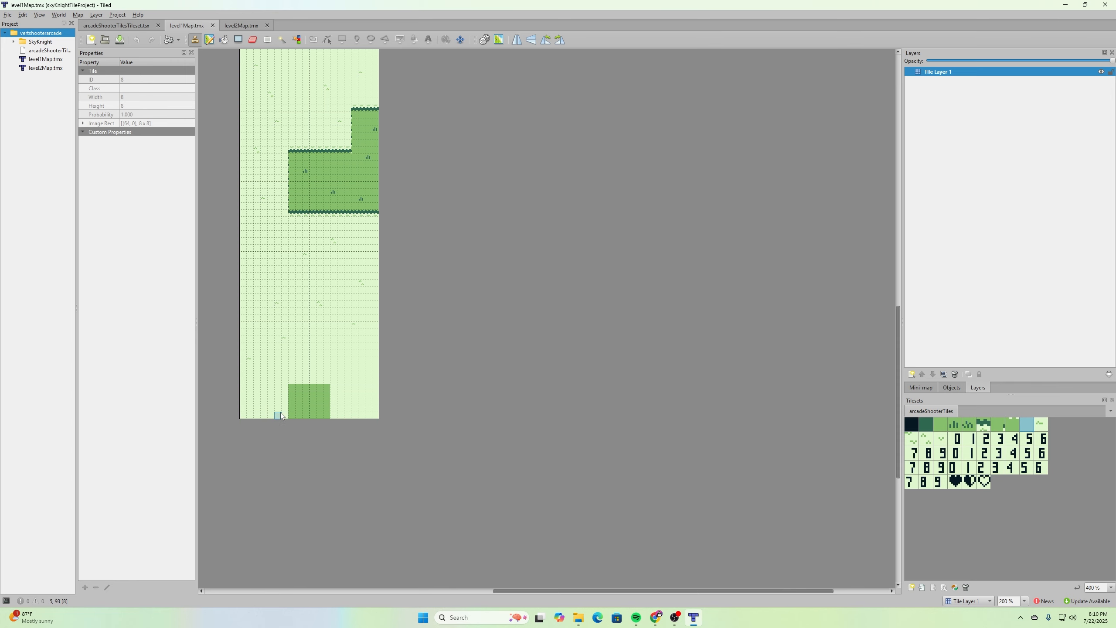
ctrl+scroll(281, 415, up, 3)
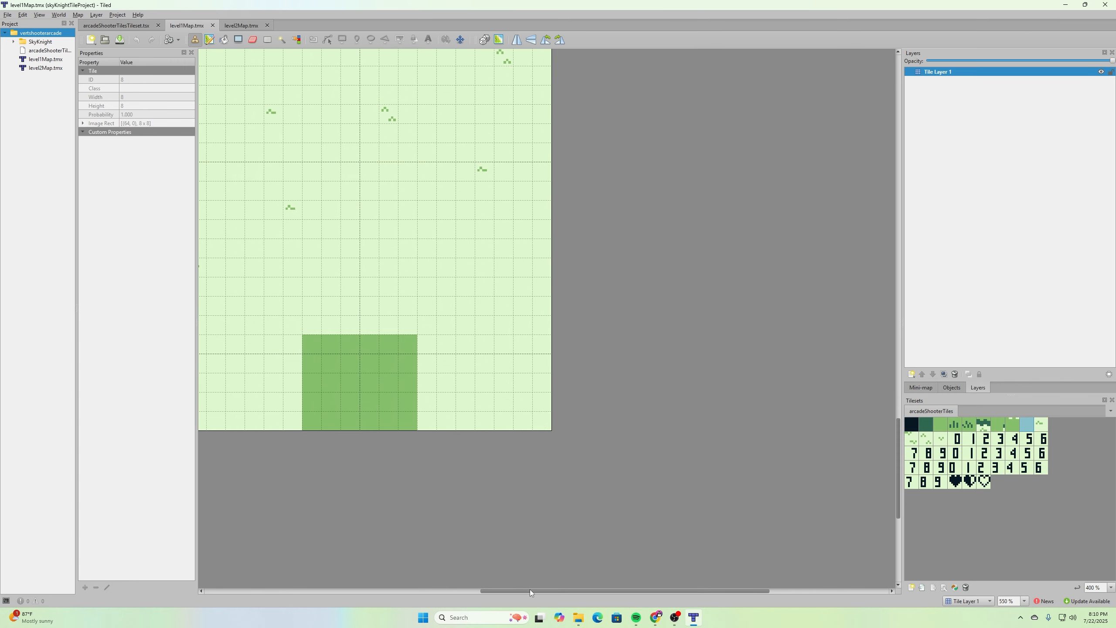
drag(530, 590, 470, 593)
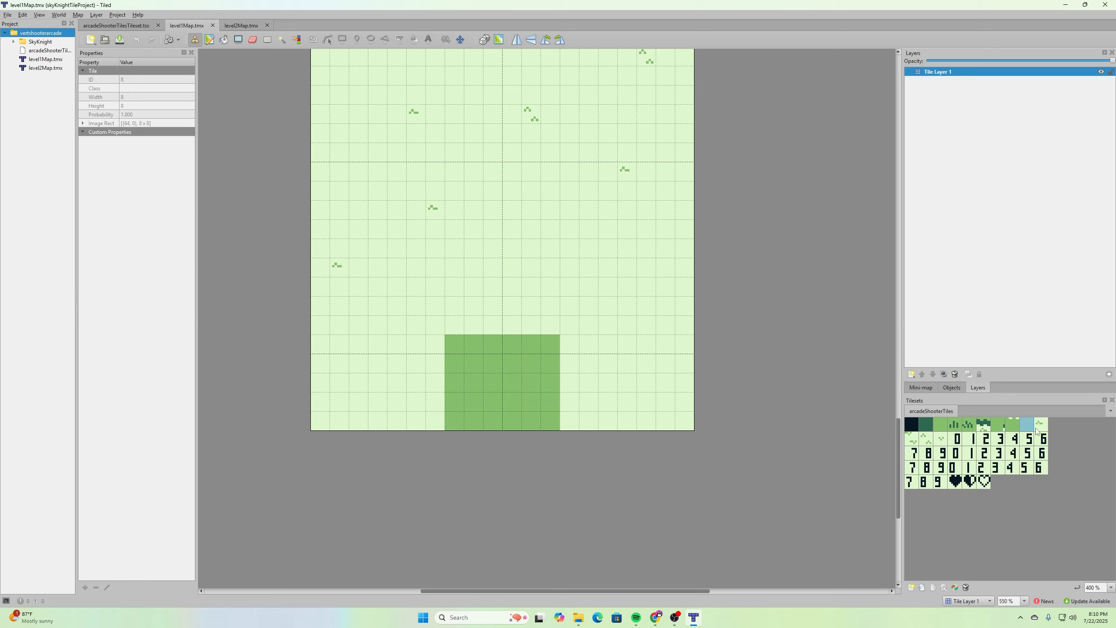
click(345, 422)
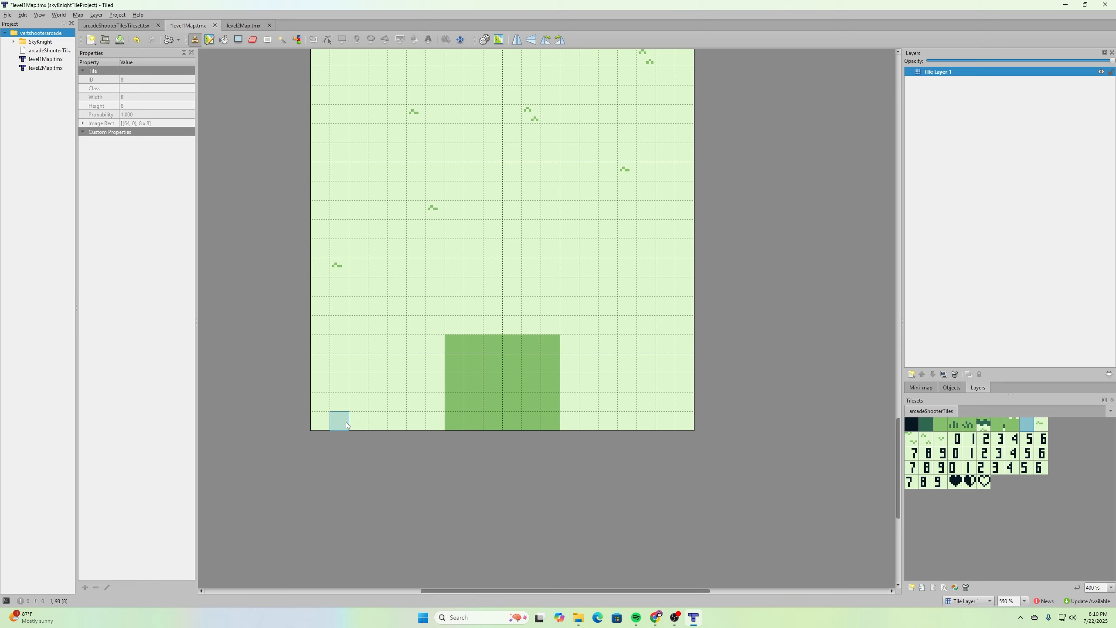
drag(345, 422, 672, 418)
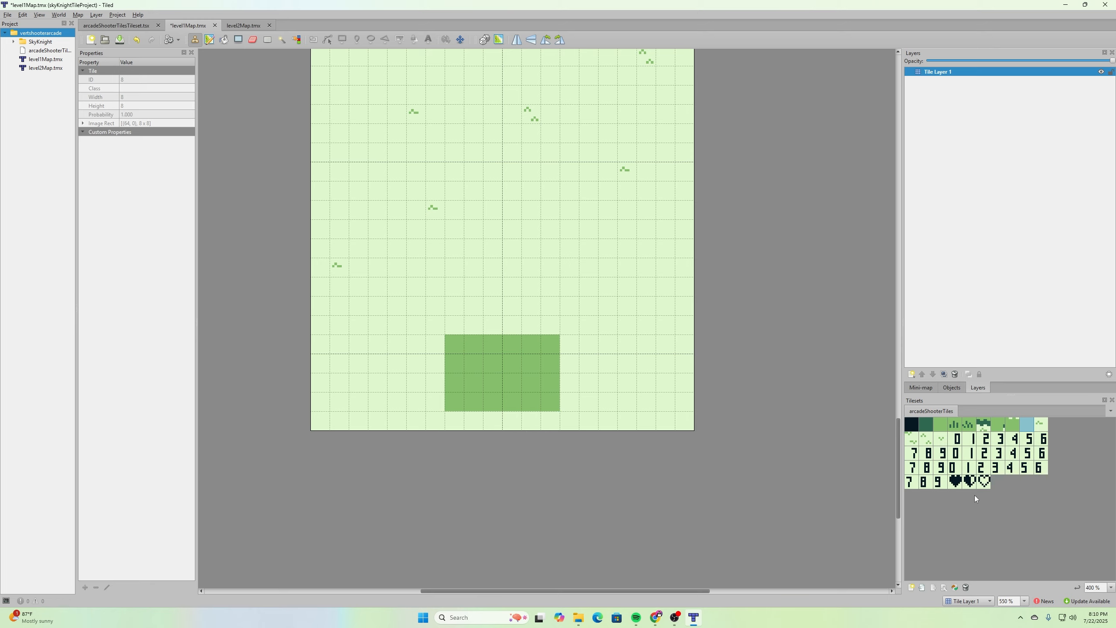
- Place a full heart tile in the bottom-left corner and a 0 digit tile in the bottom-right corner
click(955, 483)
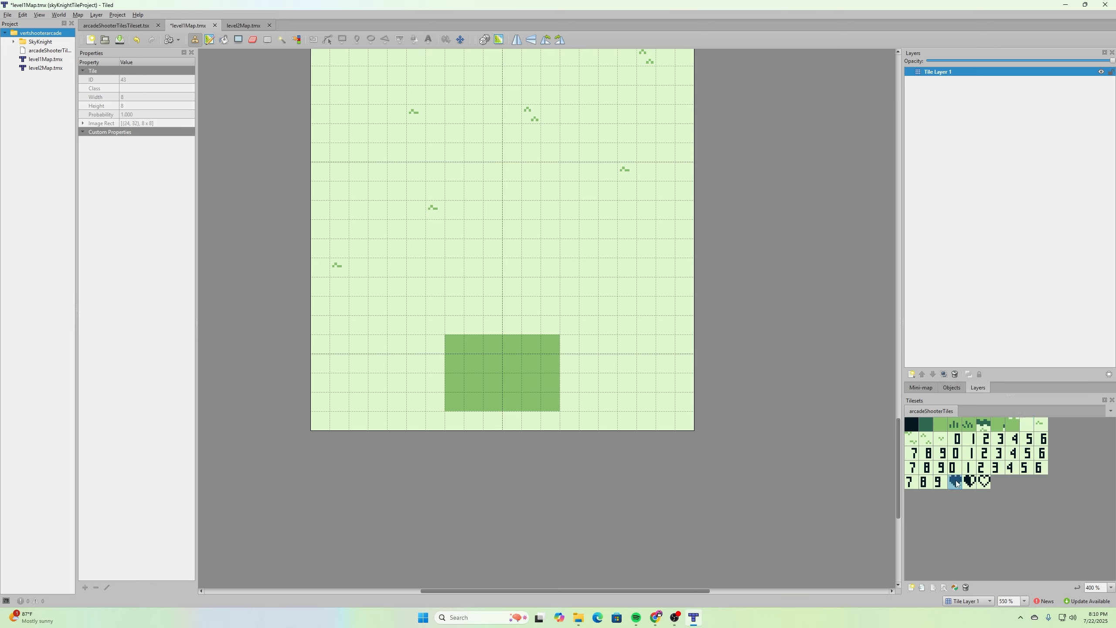
click(325, 422)
click(959, 441)
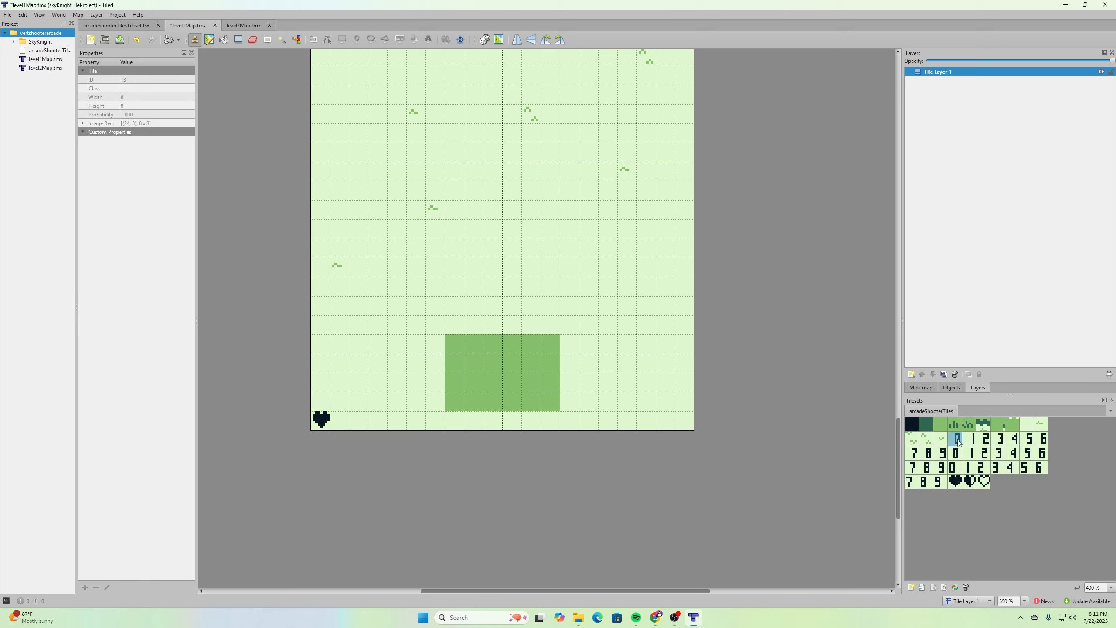
click(686, 428)
- Place two more 0 digit tiles to the left of the existing 0 in the map's bottom row
click(956, 454)
click(667, 424)
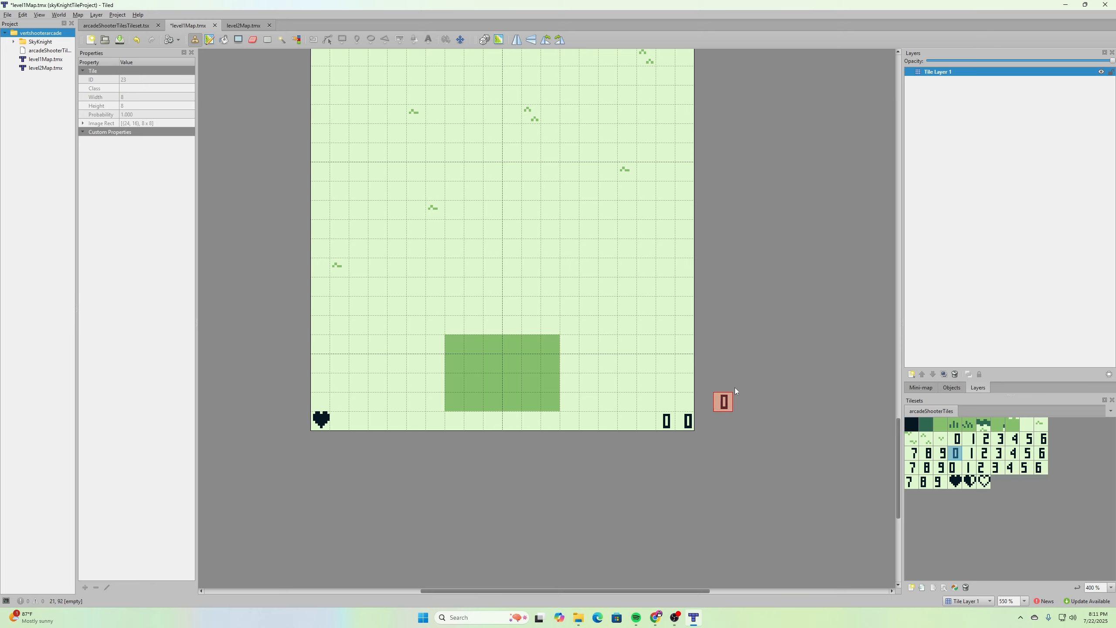
click(953, 467)
click(643, 424)
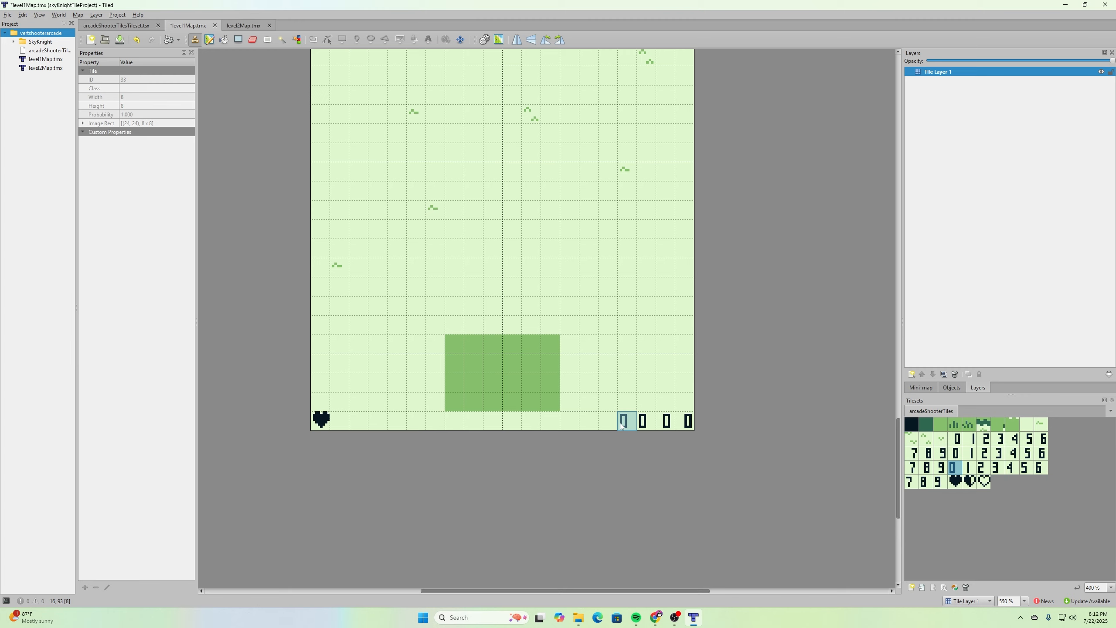
- Save level1Map and export it as image to level1Map.png in vertshooterarcade, replacing the existing file
click(8, 14)
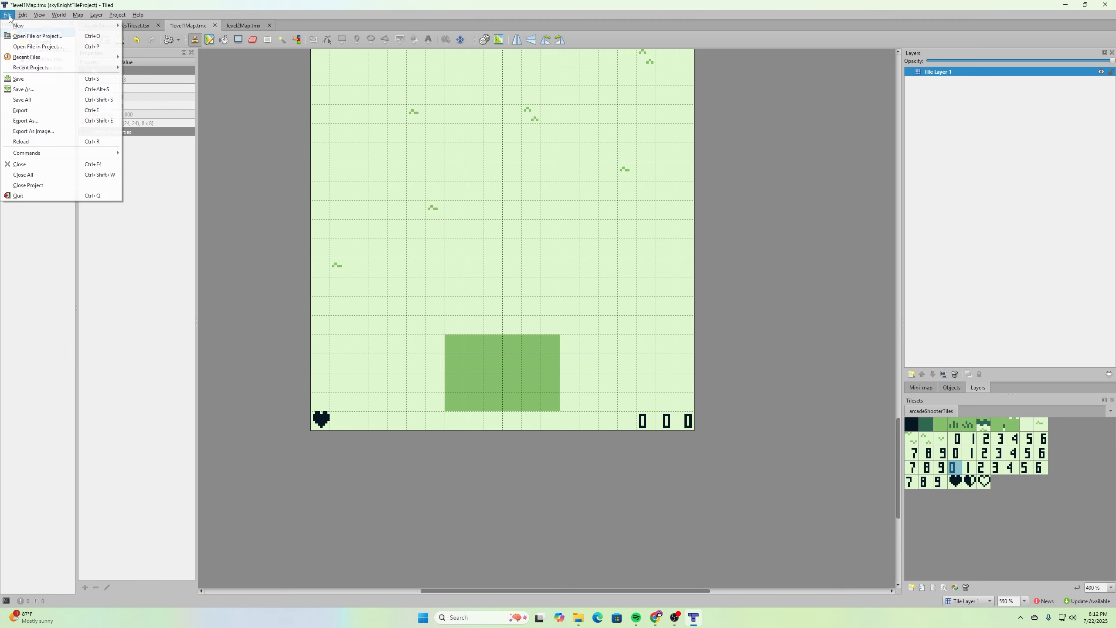
click(27, 79)
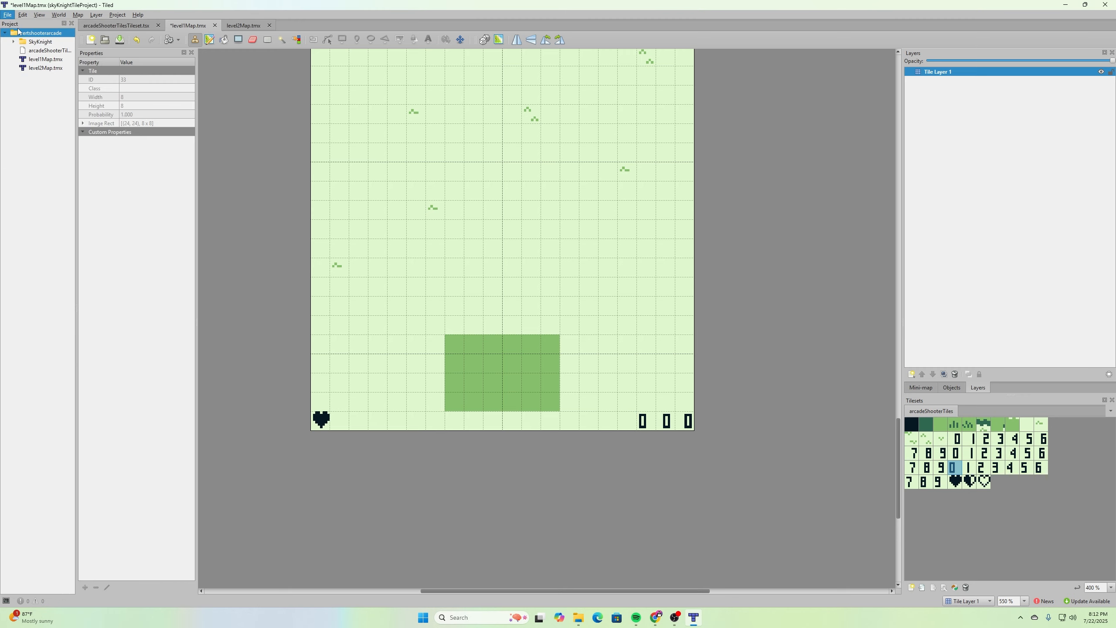
click(7, 14)
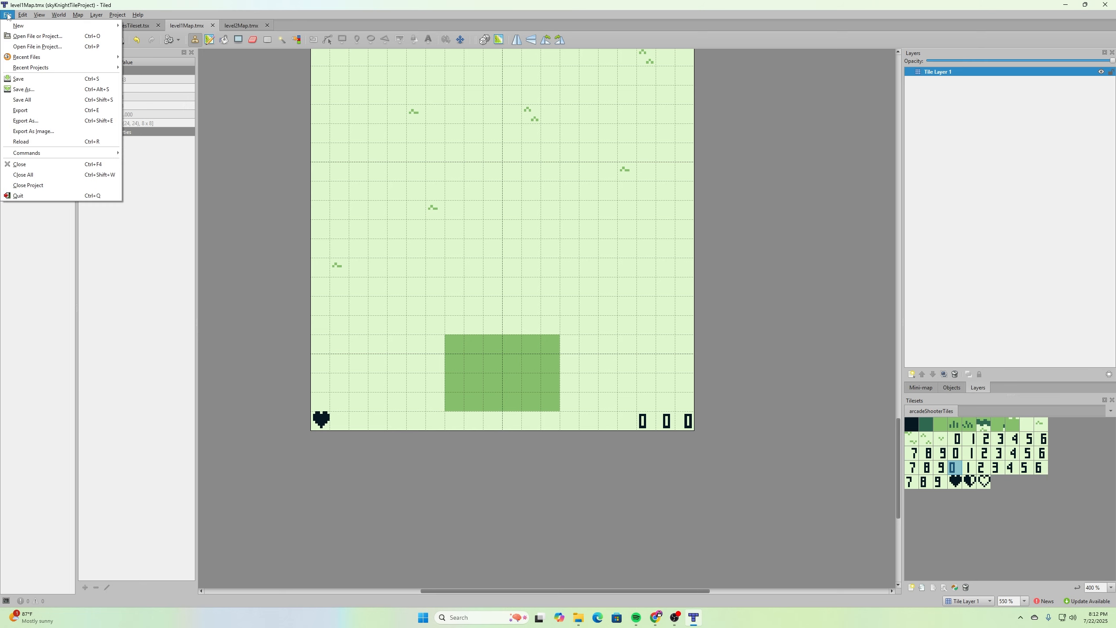
click(53, 132)
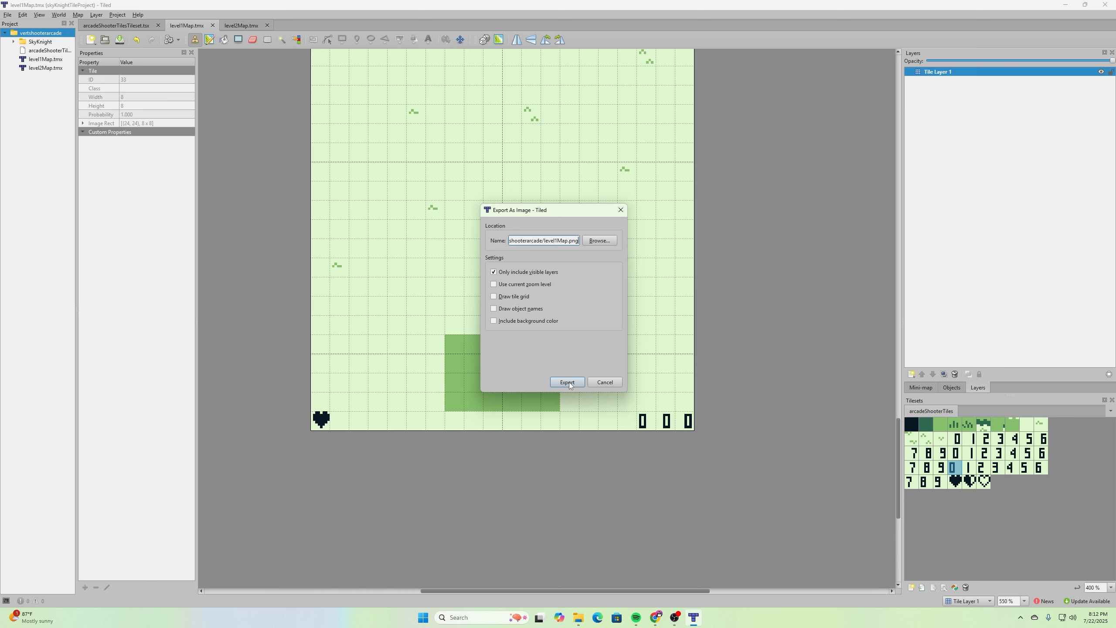
click(600, 241)
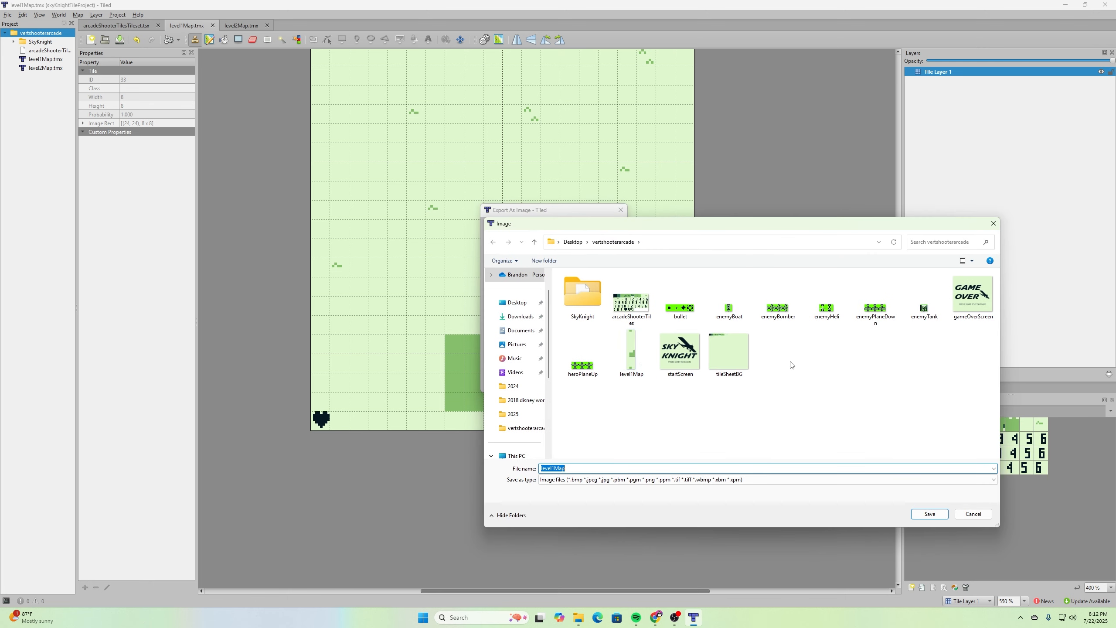
click(930, 514)
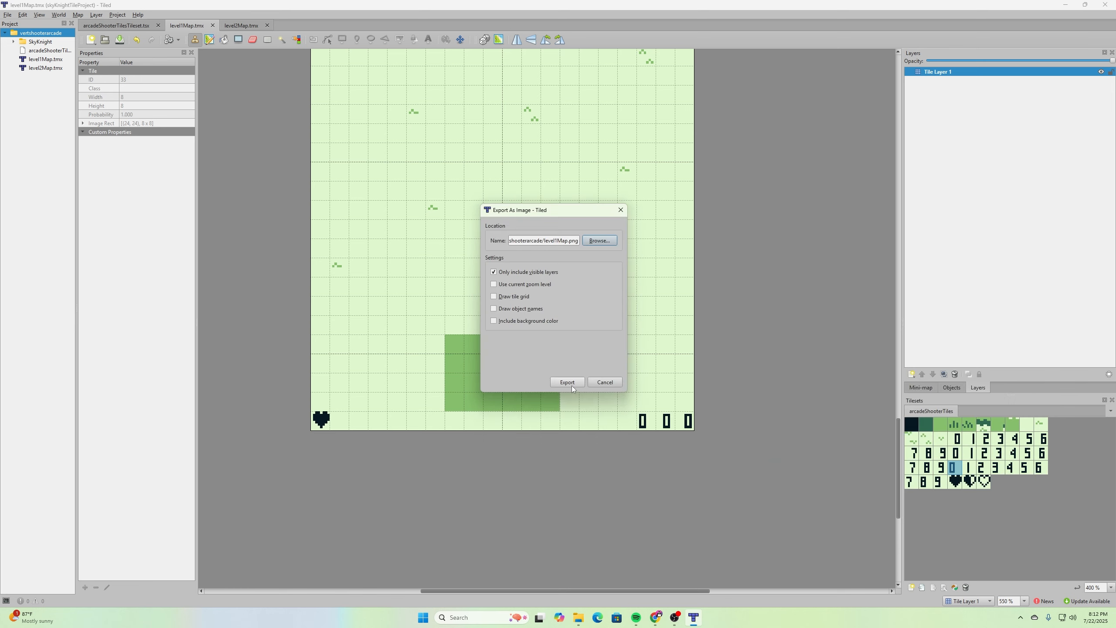
click(572, 386)
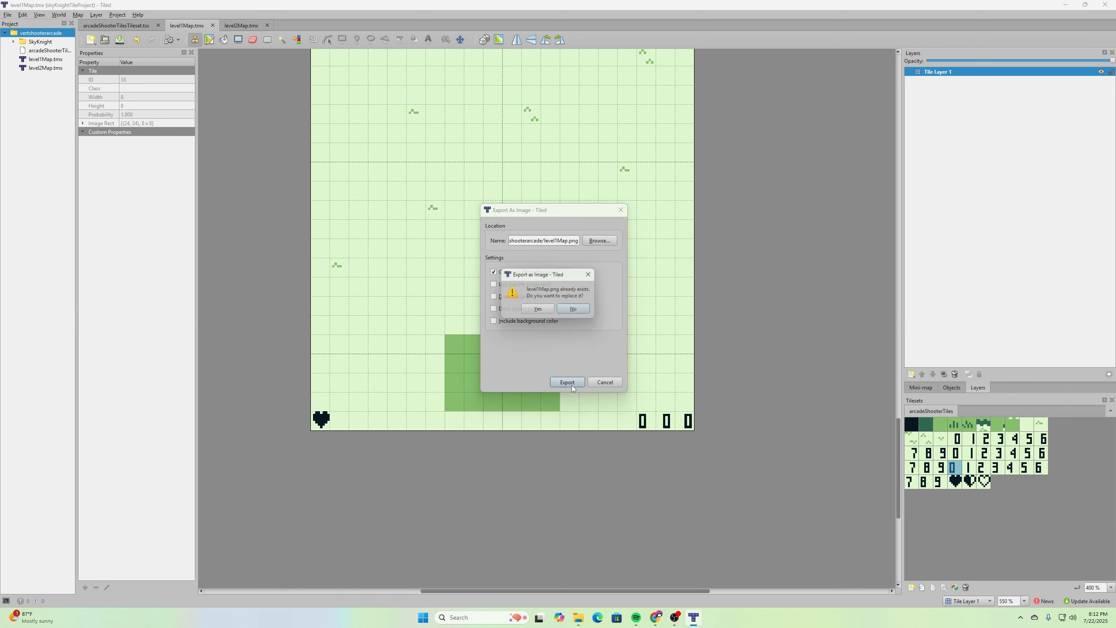
click(552, 311)
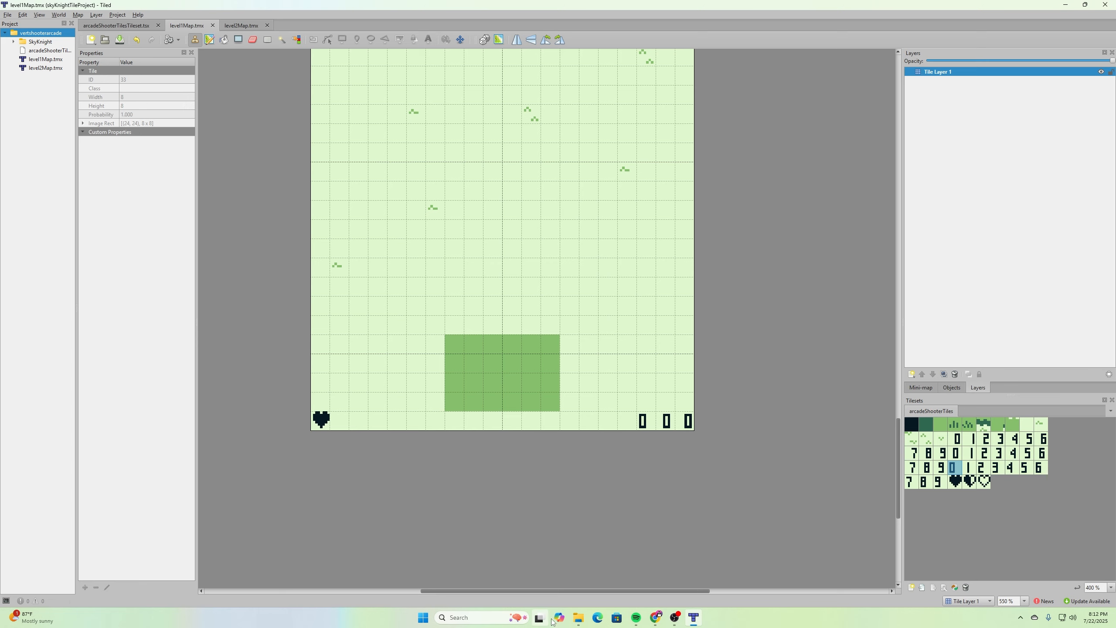
- Copy level1Map.png from vertshooterarcade into SkyKnight's assets backgrounds folder, replacing the file there
click(580, 622)
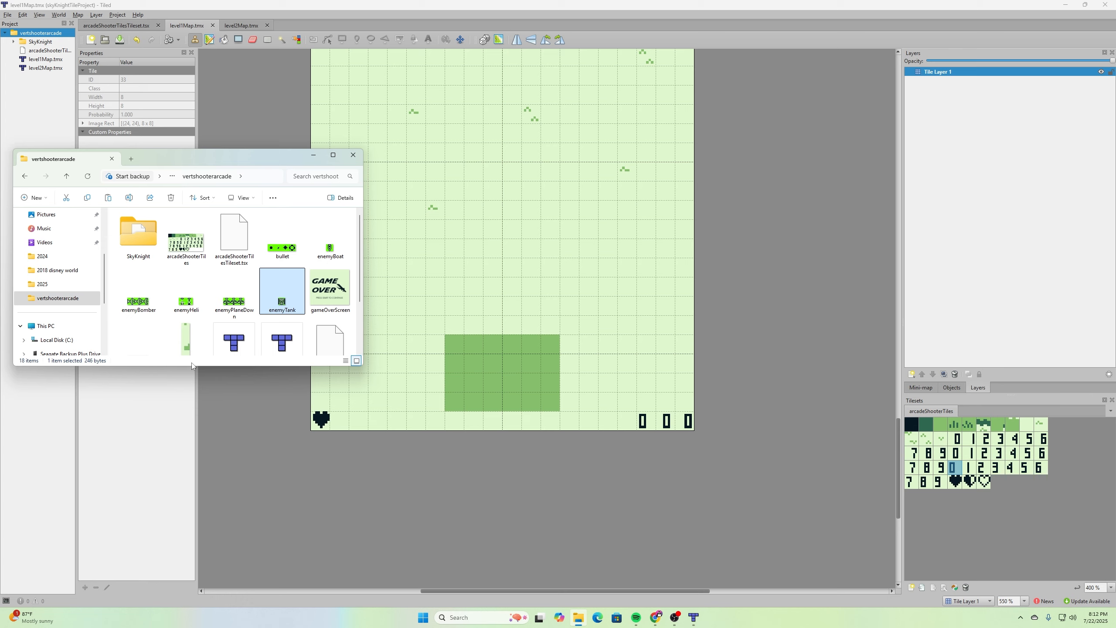
drag(192, 365, 175, 552)
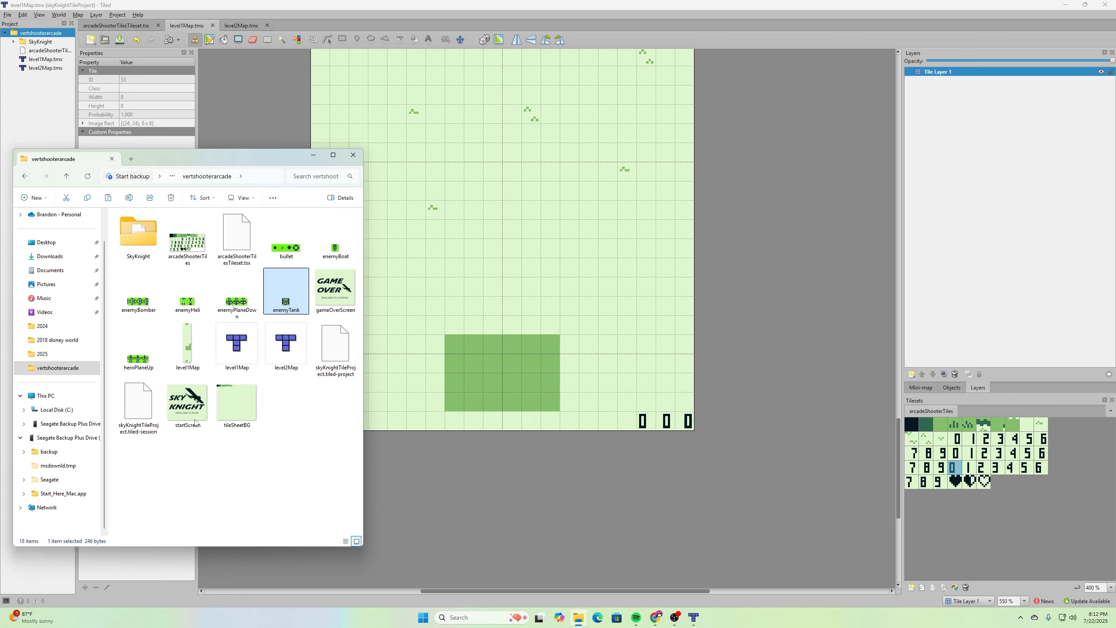
right_click(189, 350)
click(229, 356)
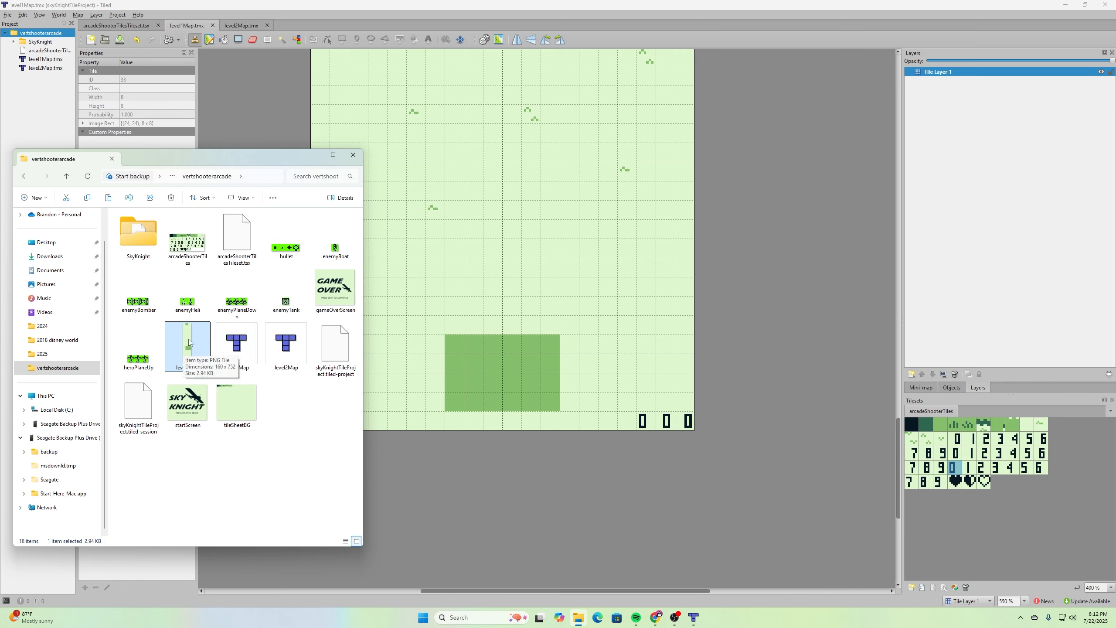
double_click(136, 242)
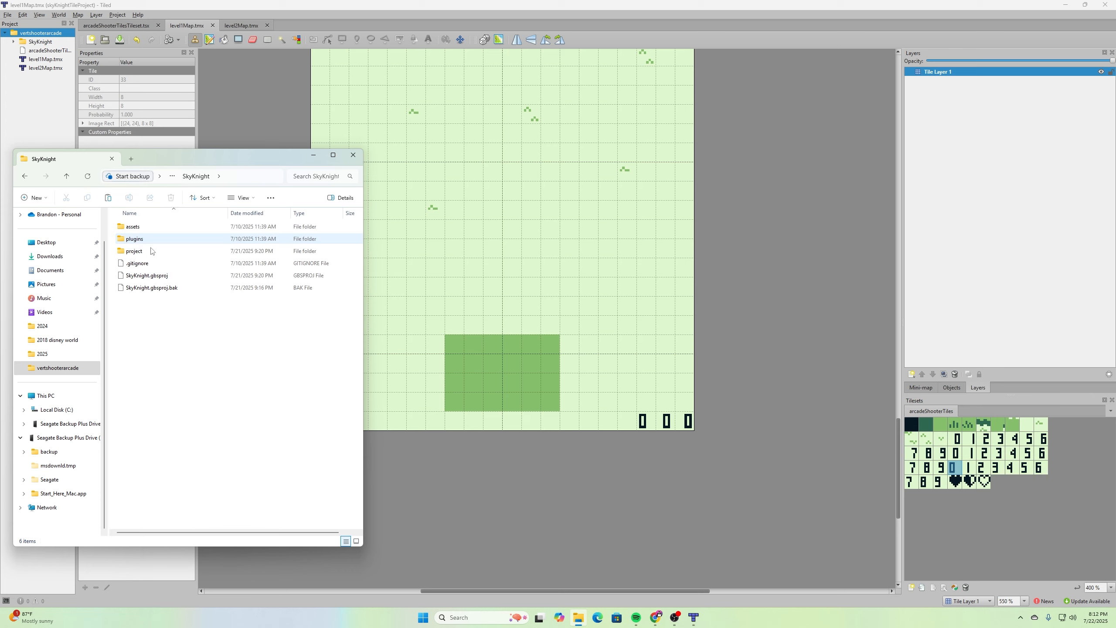
double_click(137, 229)
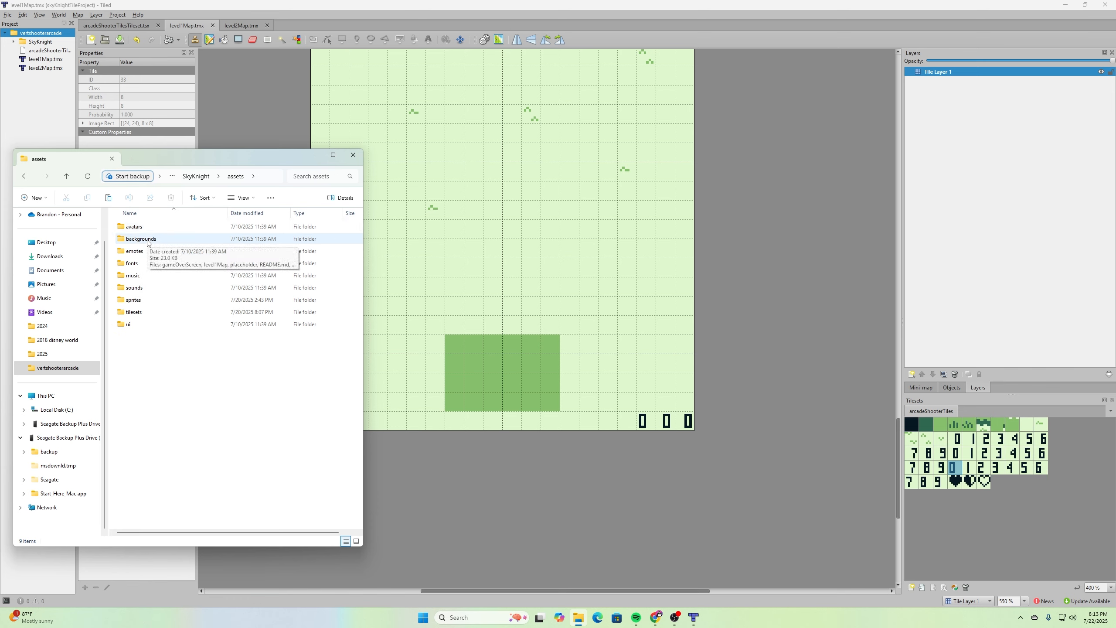
double_click(148, 239)
right_click(187, 342)
click(202, 354)
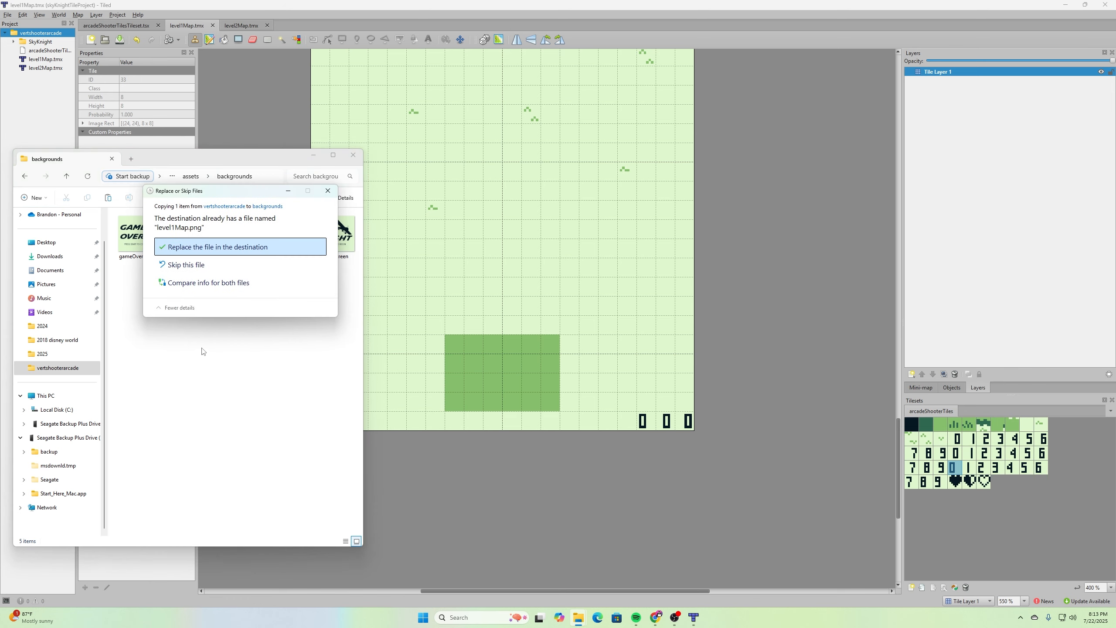
click(249, 247)
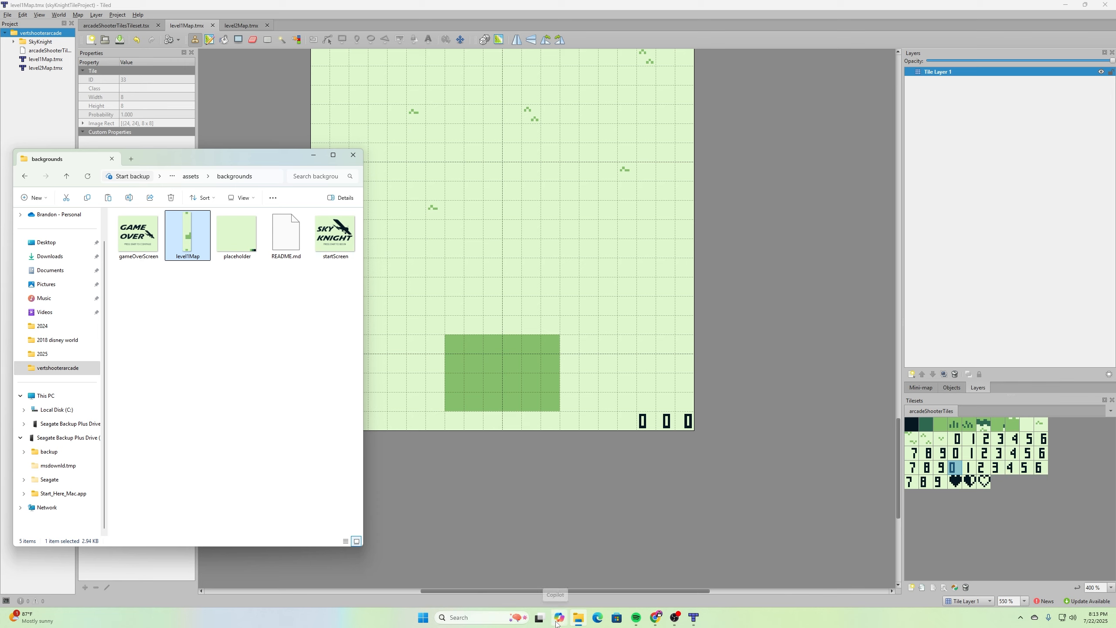
- Open GB Studio and look over the updated Level1 scene
click(423, 617)
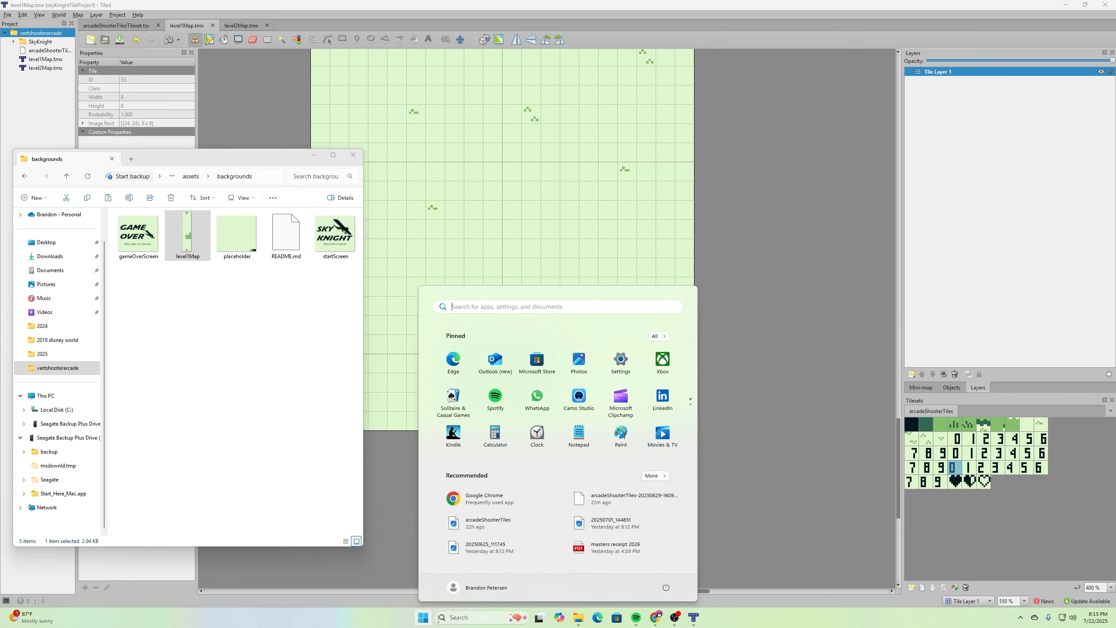
text(gb)
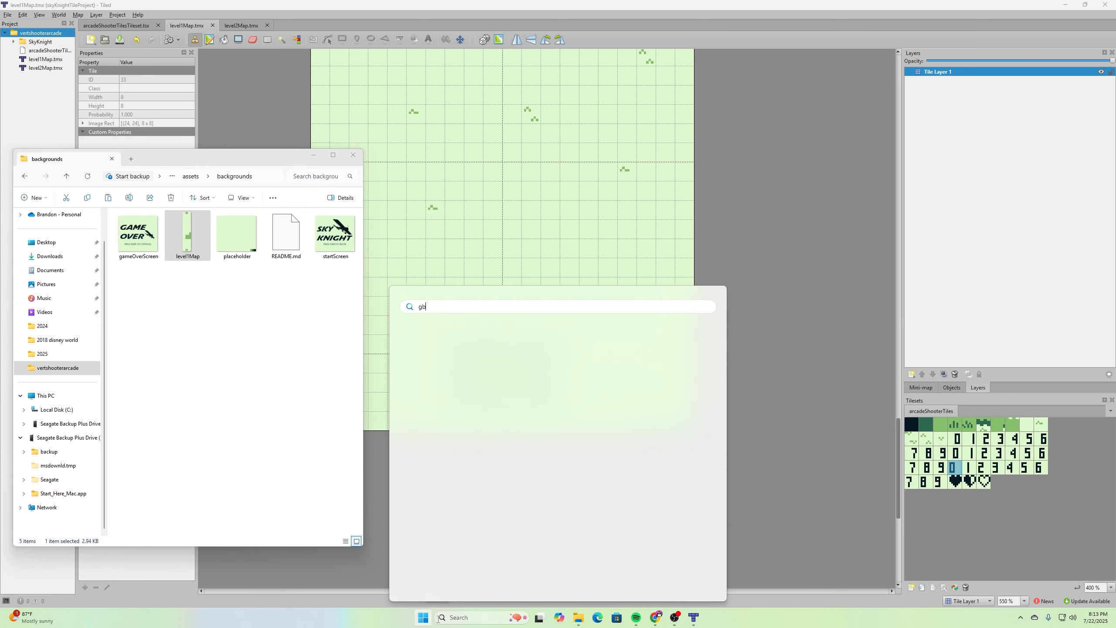
key(Return)
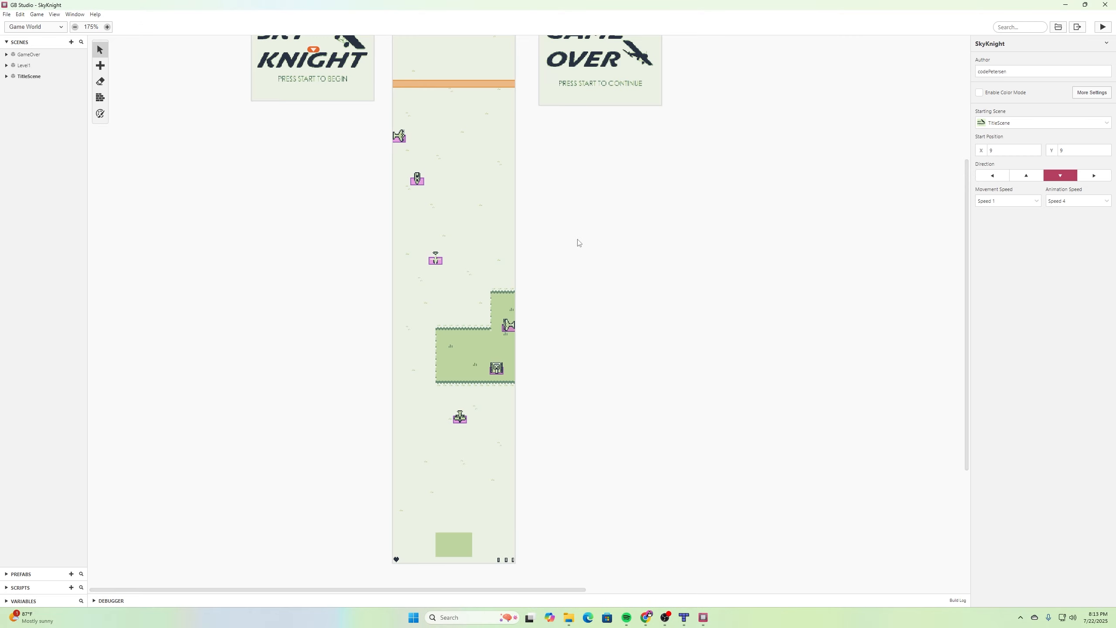
scroll(568, 306, up, 4)
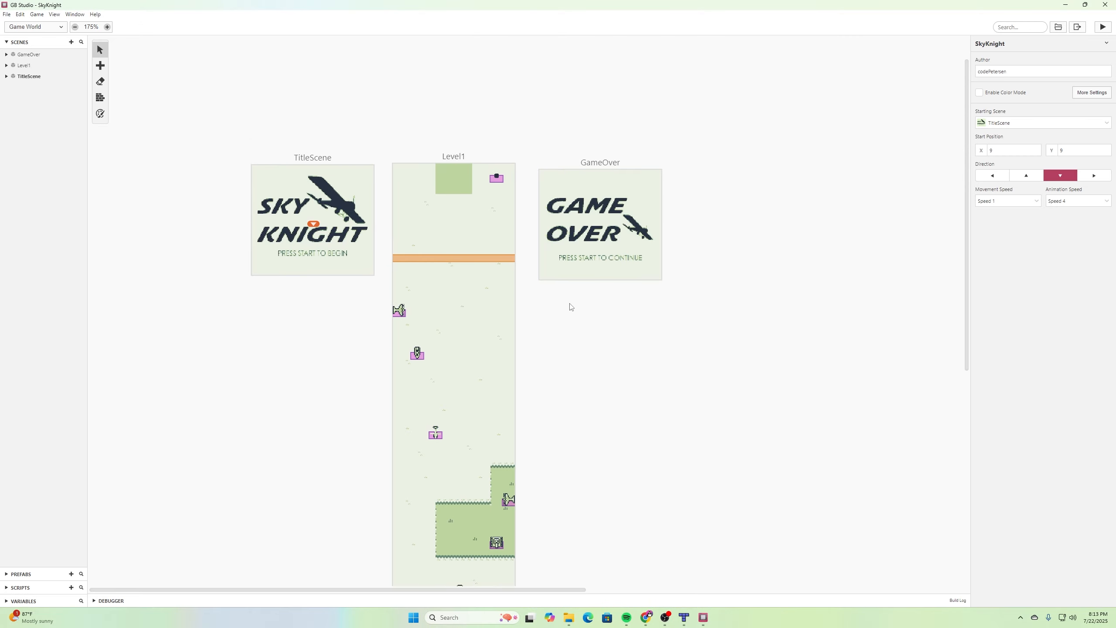
scroll(569, 306, down, 3)
- In the Adobe Express tile bg design, replace the old tile sheet image with the new arcadeShooterTiles PNG, aligned to the top-left corner
scroll(569, 307, down, 5)
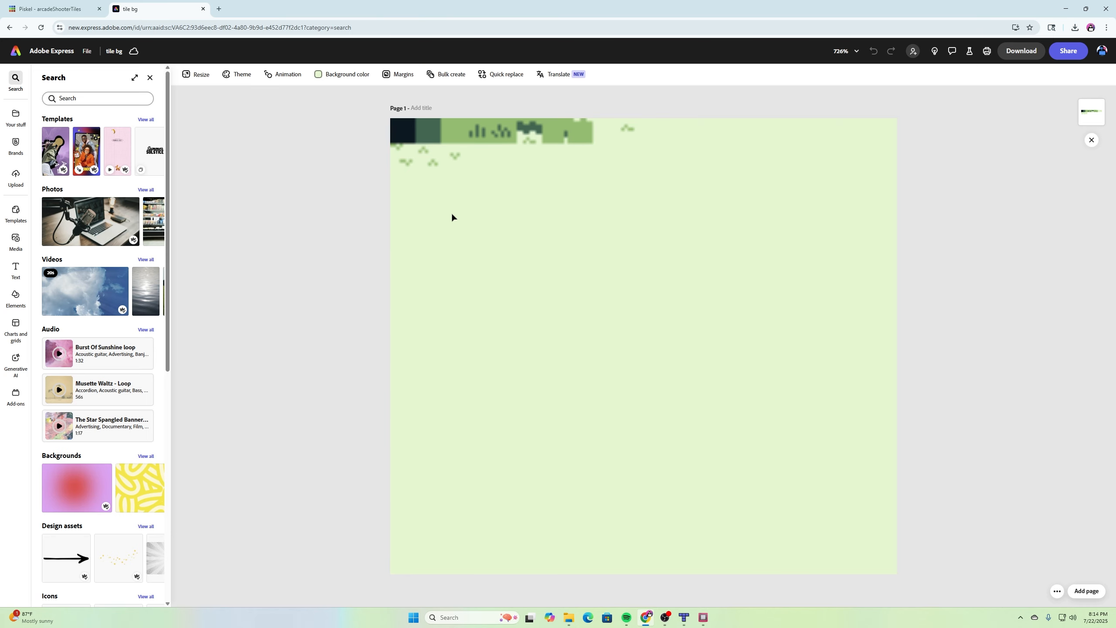
ctrl+scroll(498, 209, down, 2)
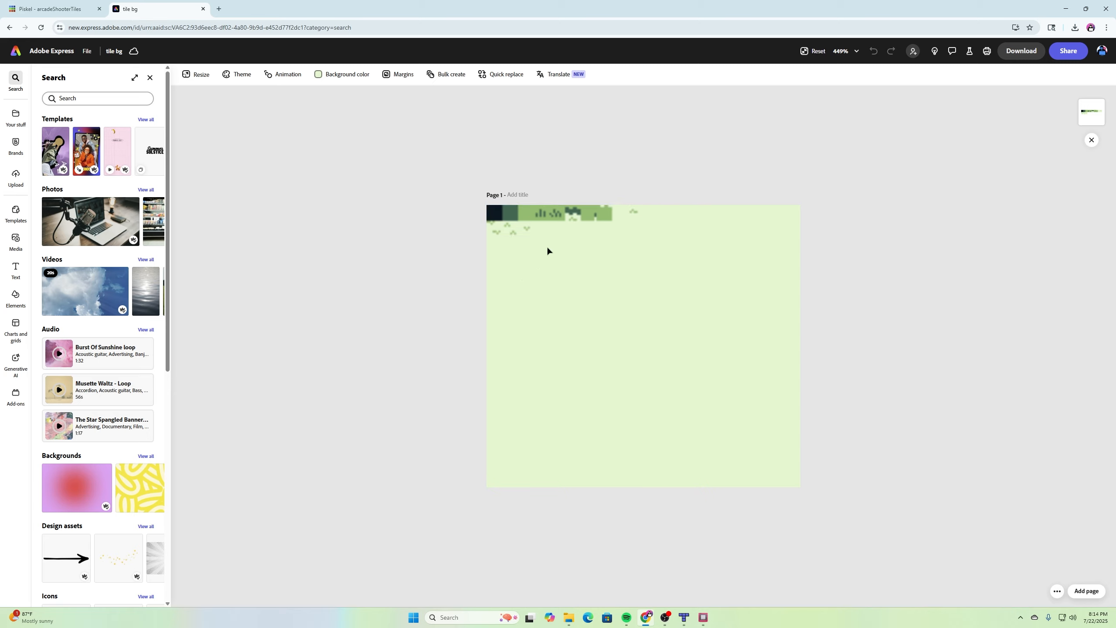
click(593, 220)
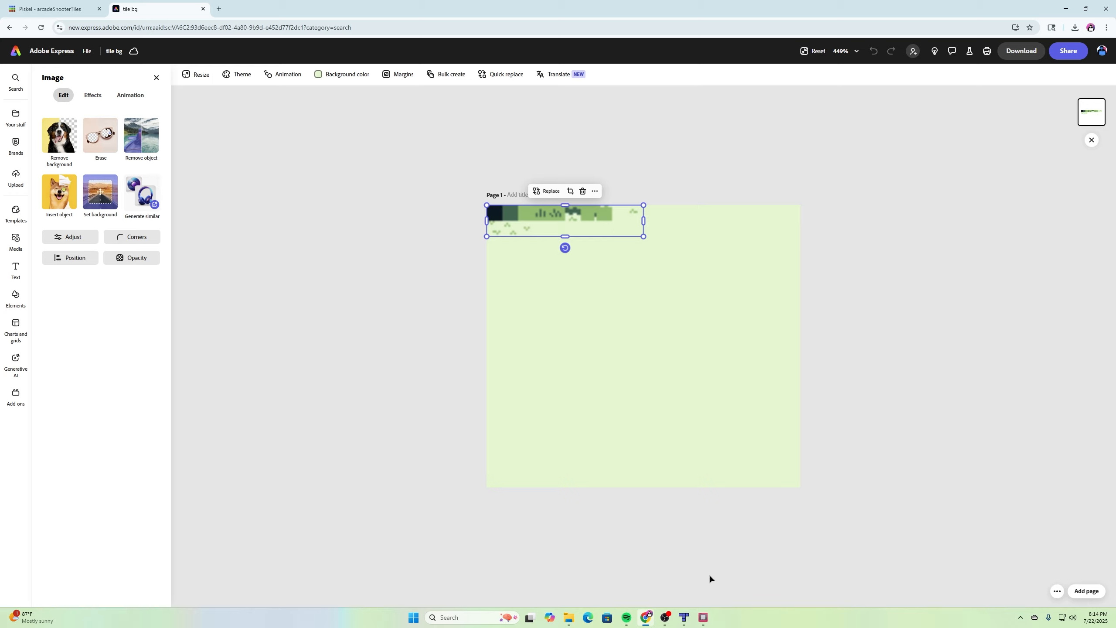
click(569, 617)
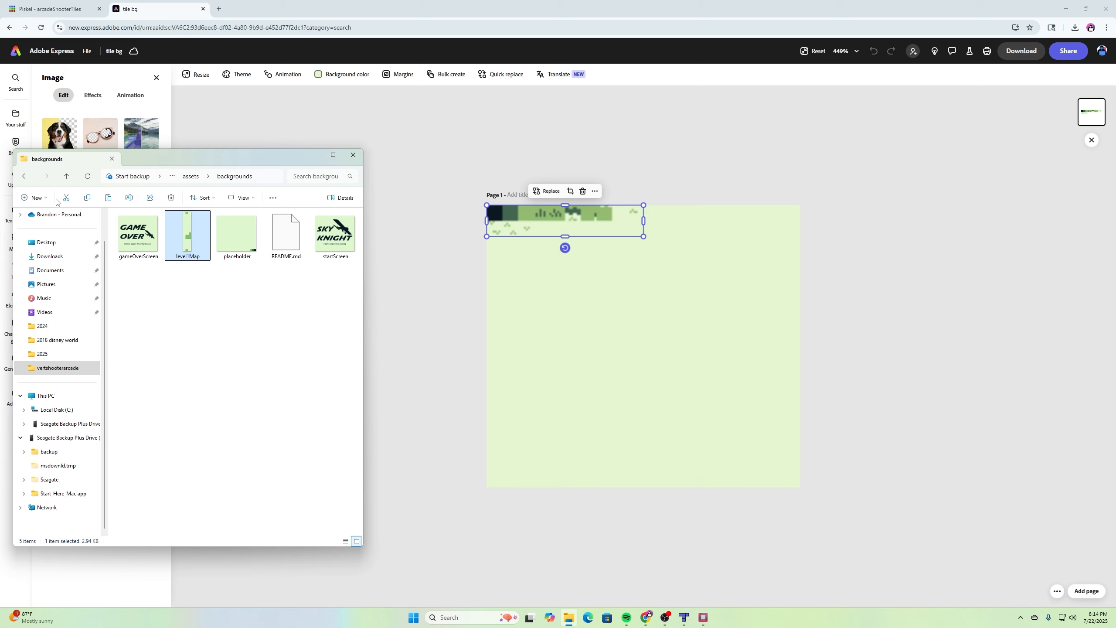
click(66, 176)
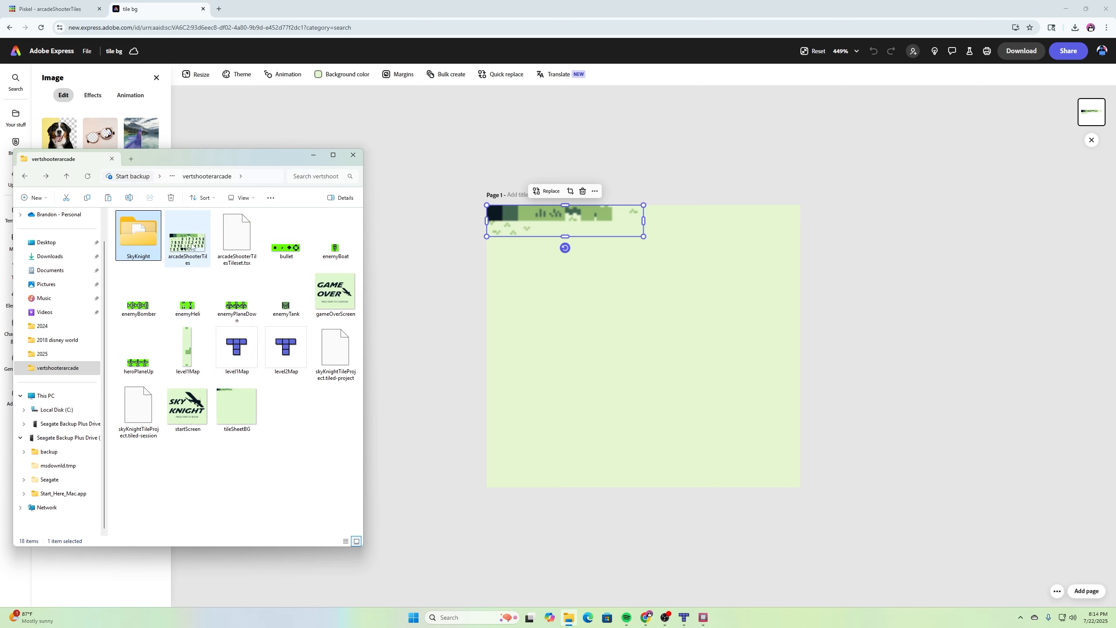
drag(187, 245, 624, 356)
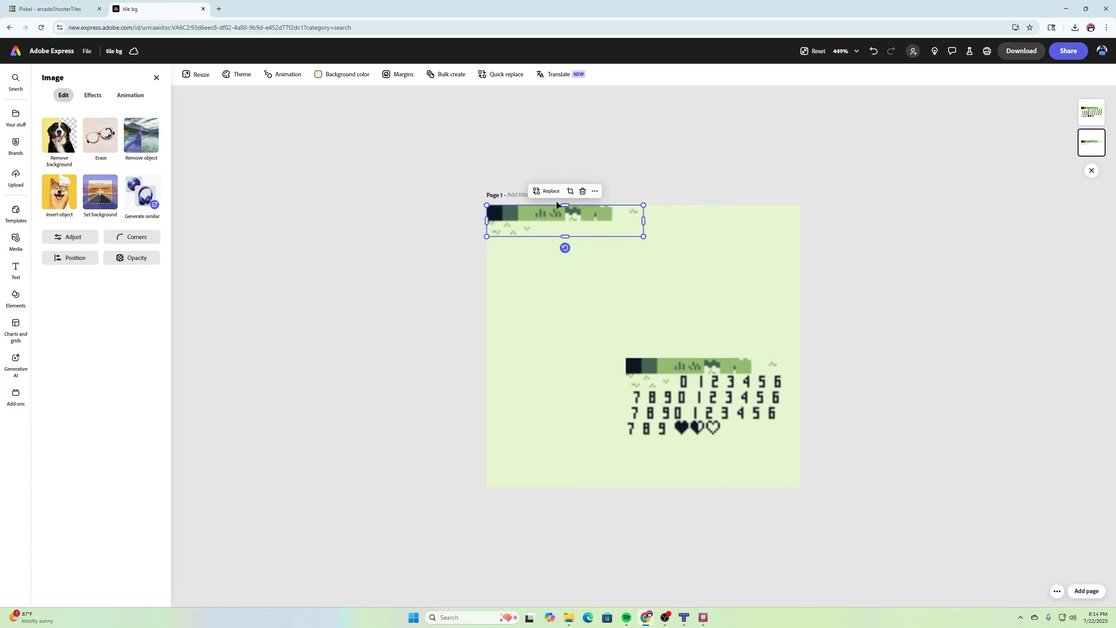
key(Delete)
drag(654, 364, 512, 211)
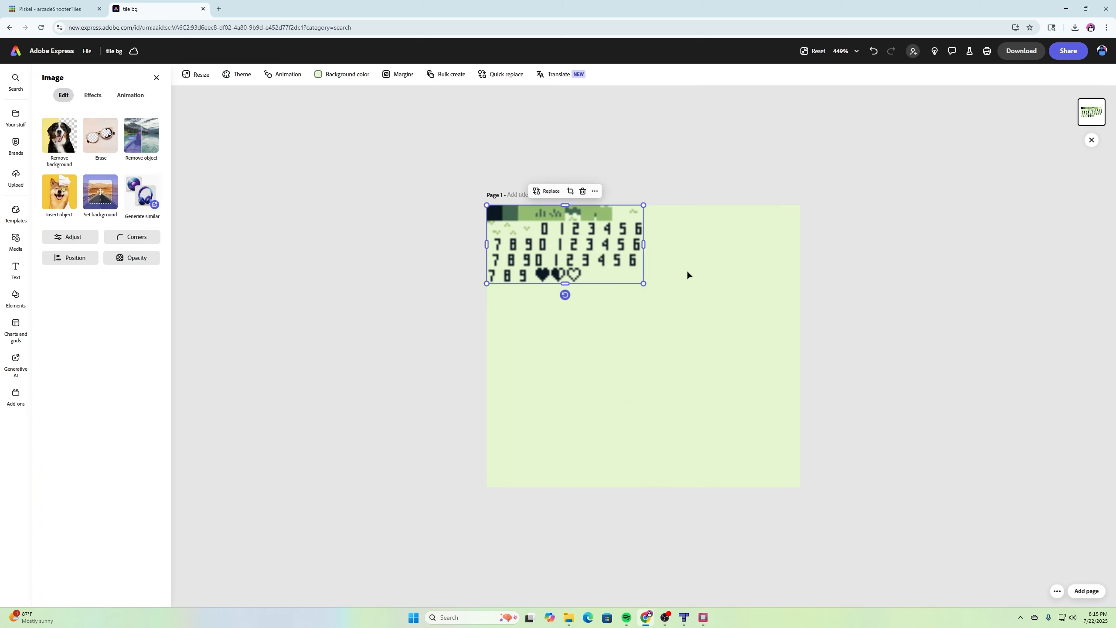
click(744, 299)
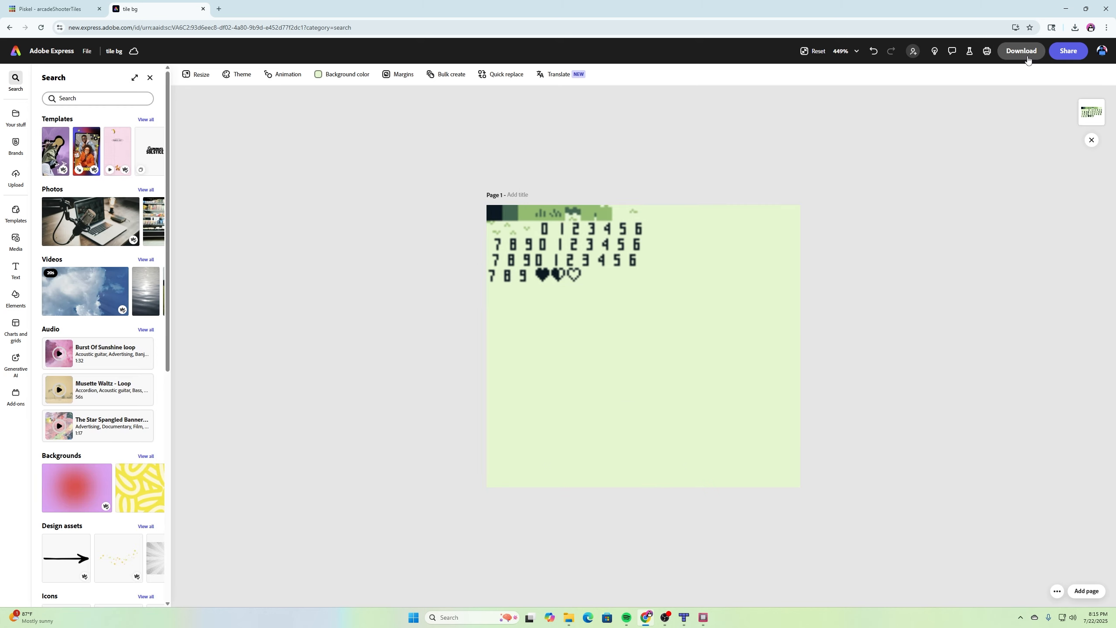
- Download the design as PNG and rename the downloaded file to tileSheetBG
click(1027, 58)
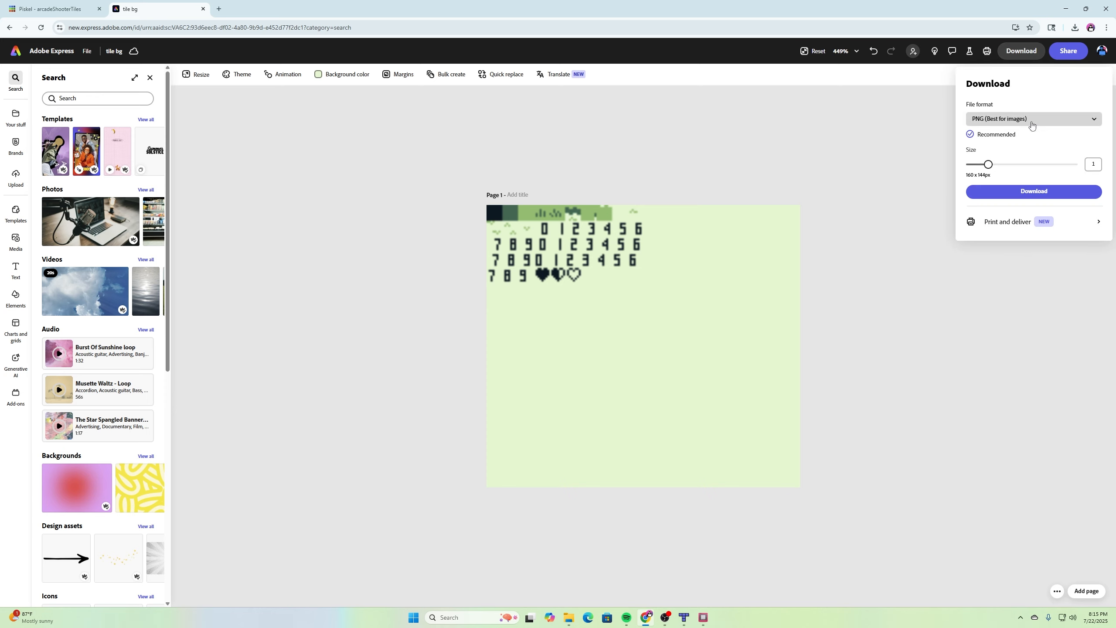
click(1051, 192)
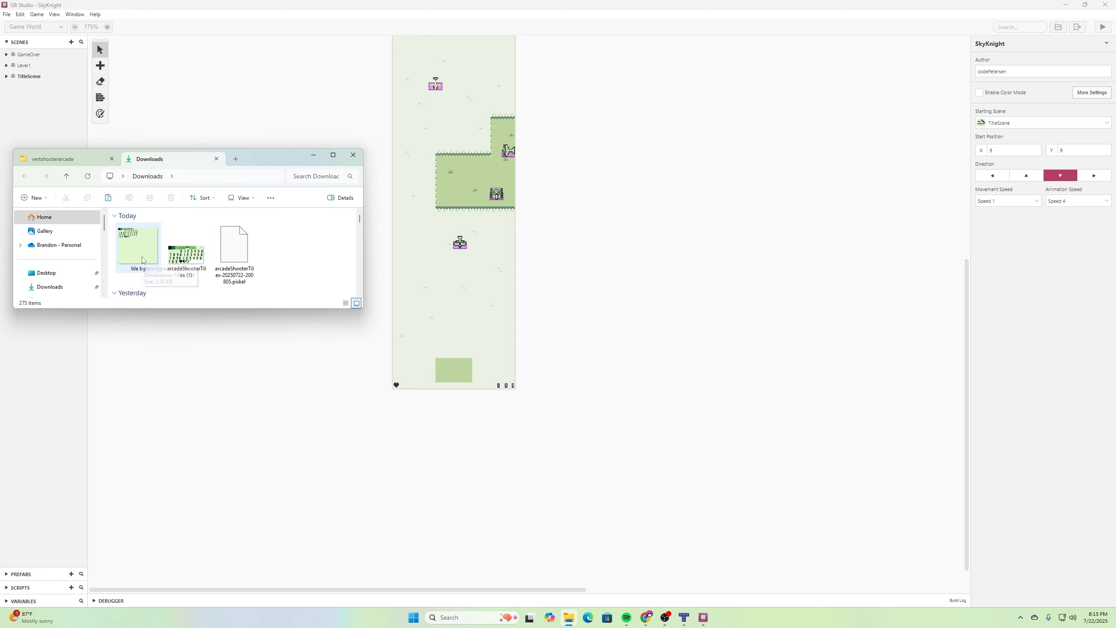
right_click(144, 256)
click(201, 276)
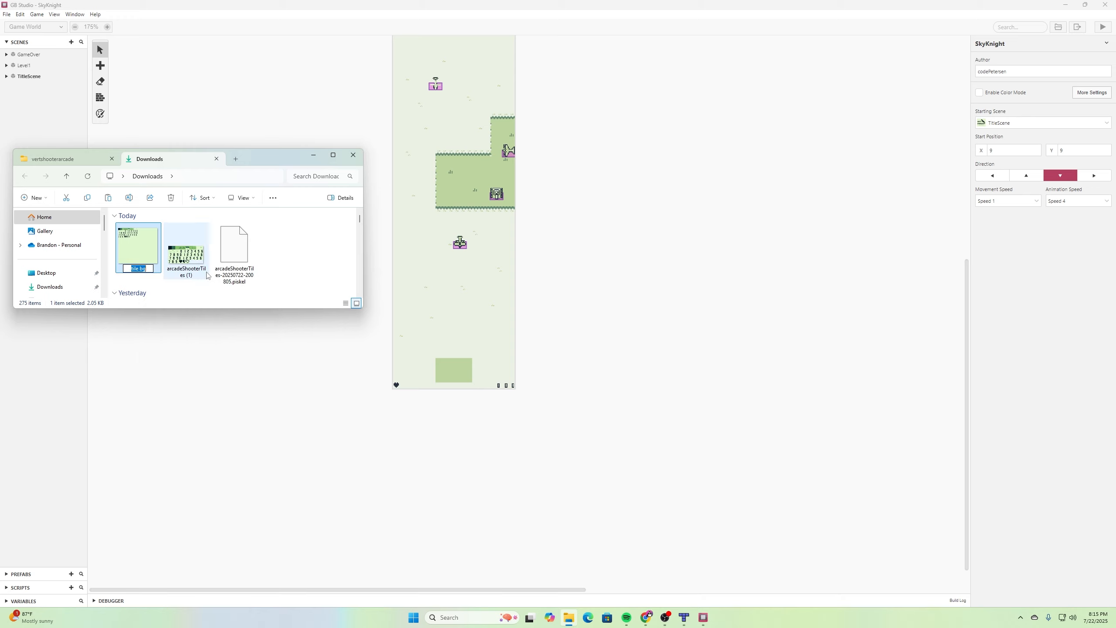
text(tileSheetBG)
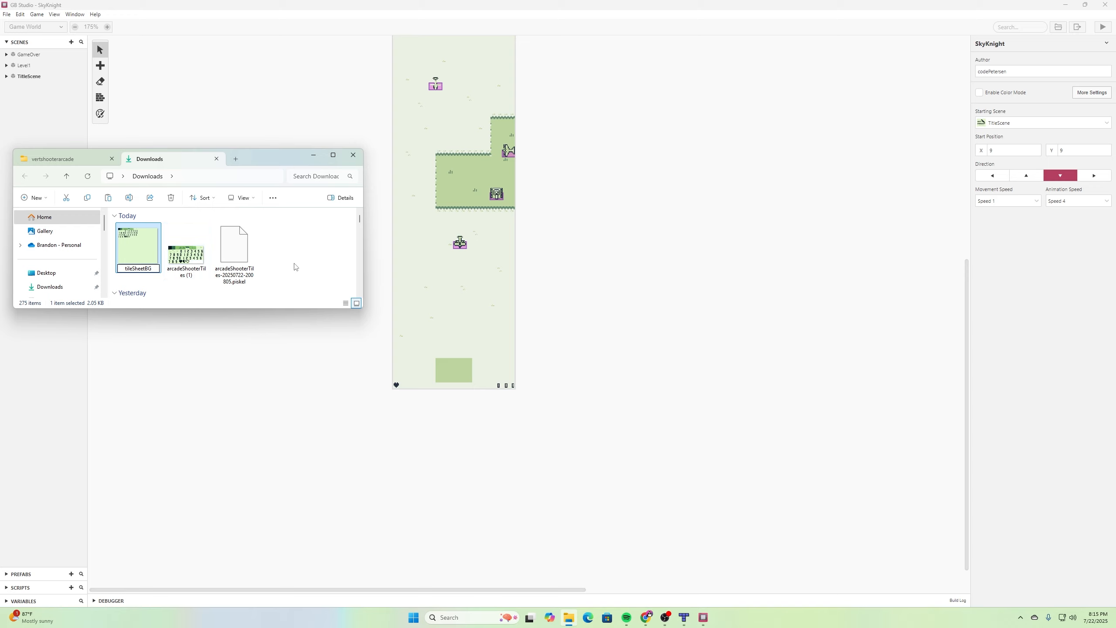
click(261, 228)
- Check the existing tileSheetBG in the vertshooterarcade folder, then return to Downloads
scroll(247, 247, down, 2)
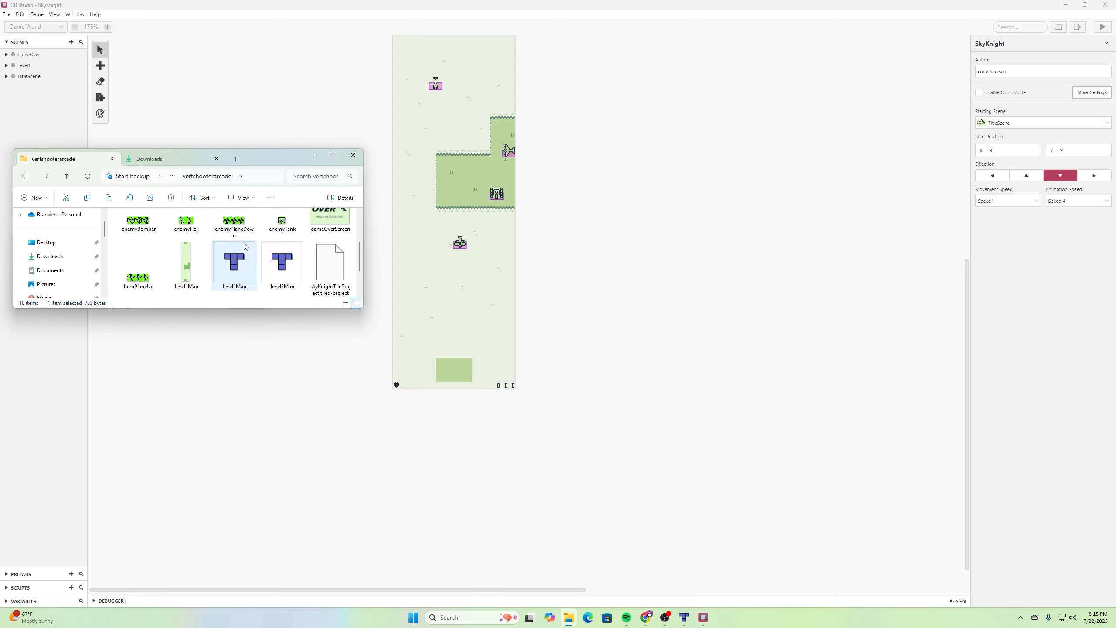
scroll(246, 247, down, 1)
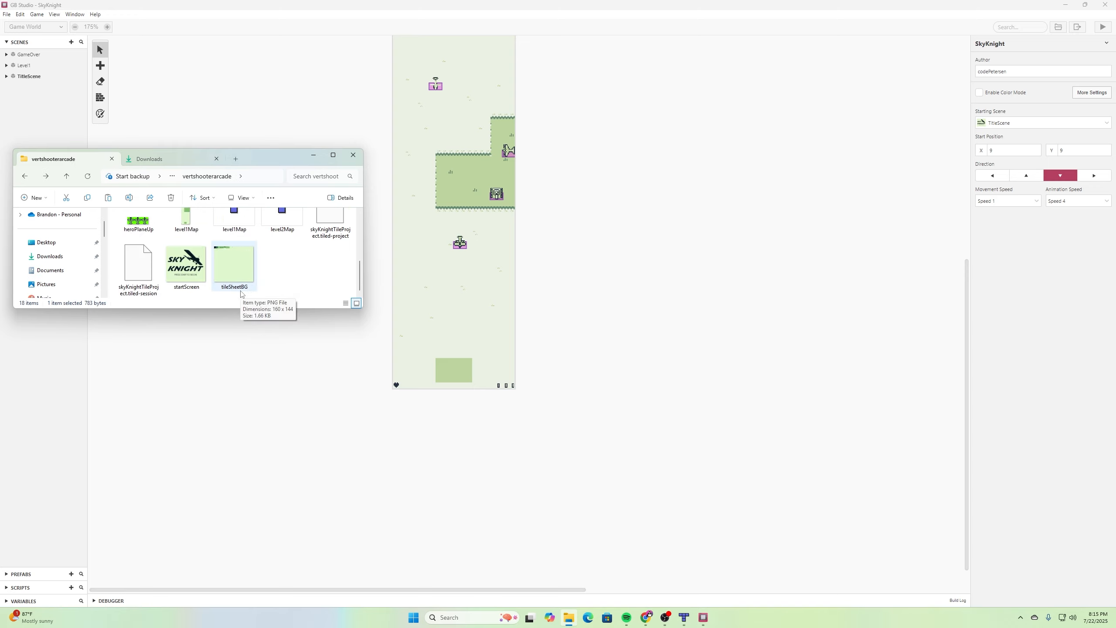
click(178, 154)
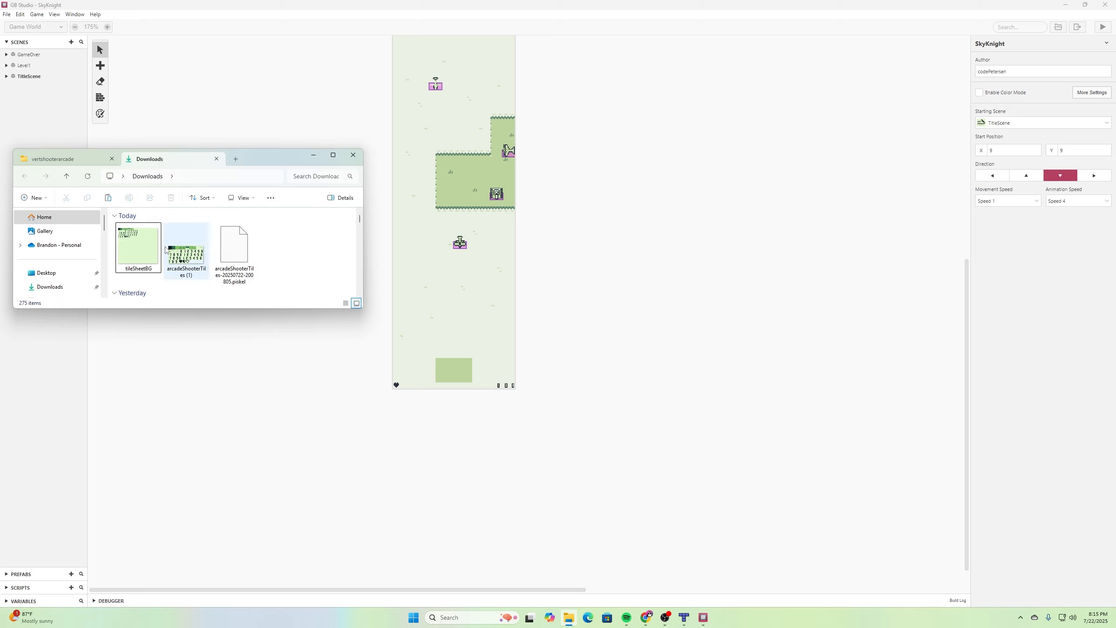
- Copy the downloaded tileSheetBG image into the vertshooterarcade folder, replacing the existing file
right_click(146, 247)
click(183, 257)
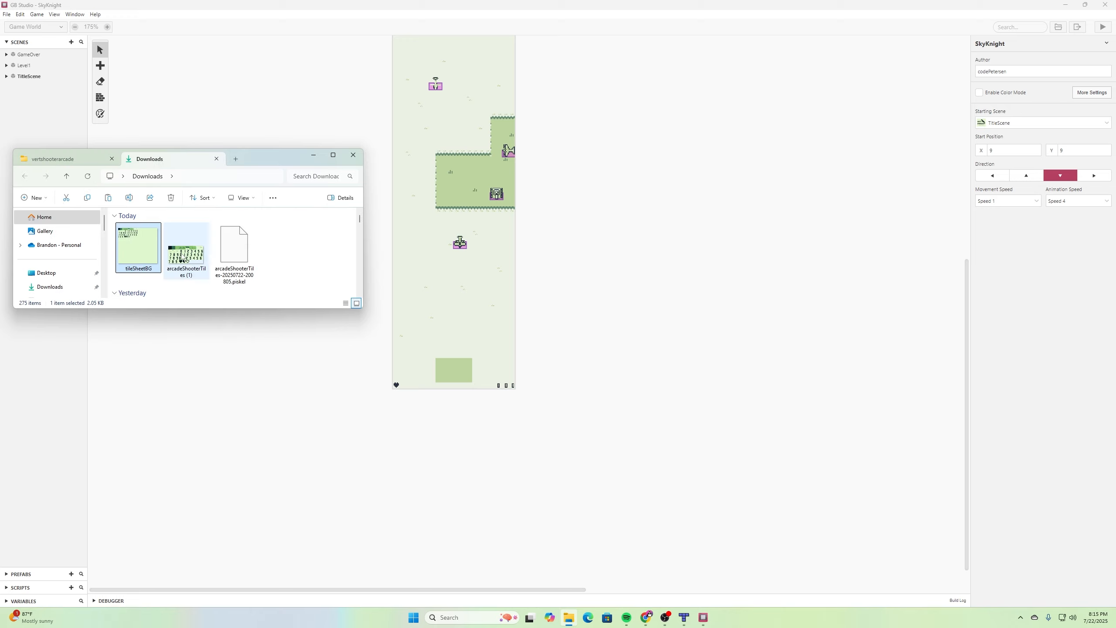
click(77, 161)
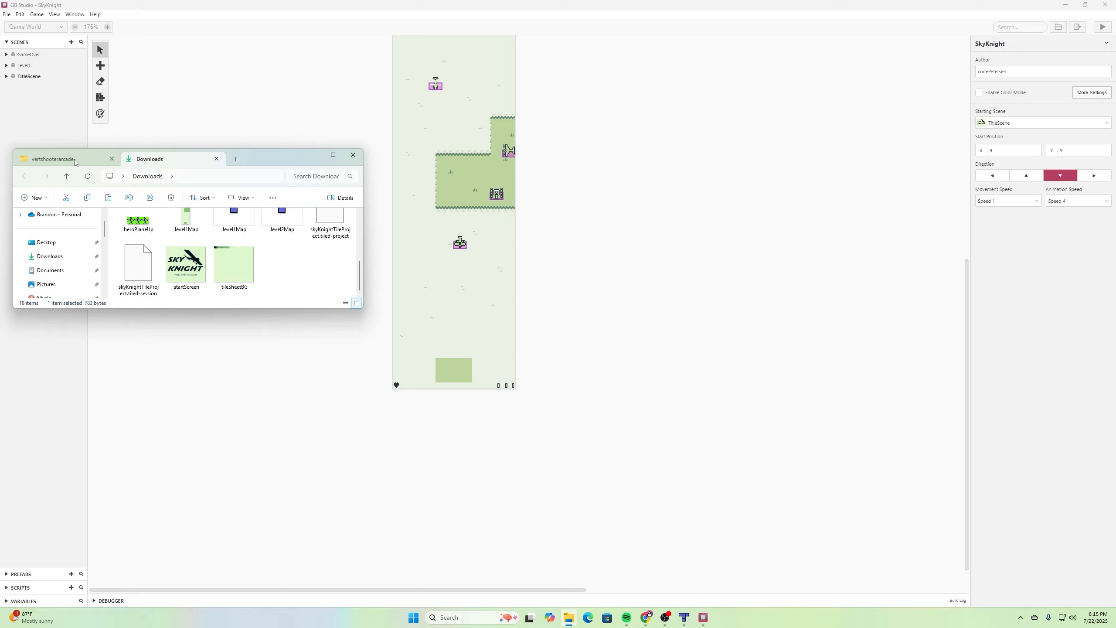
right_click(292, 272)
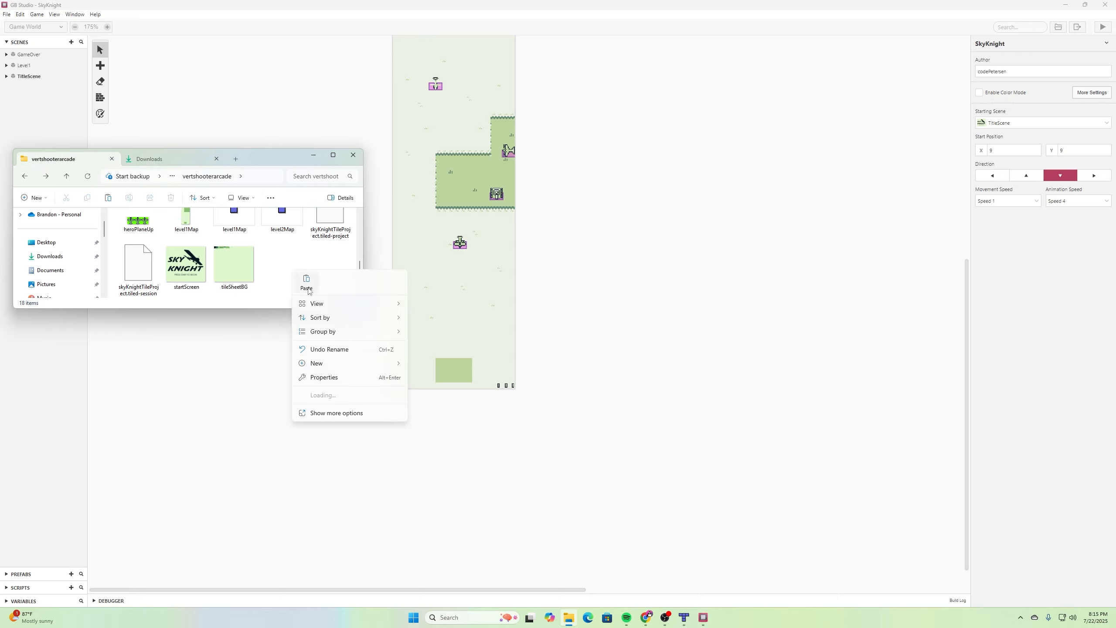
click(308, 284)
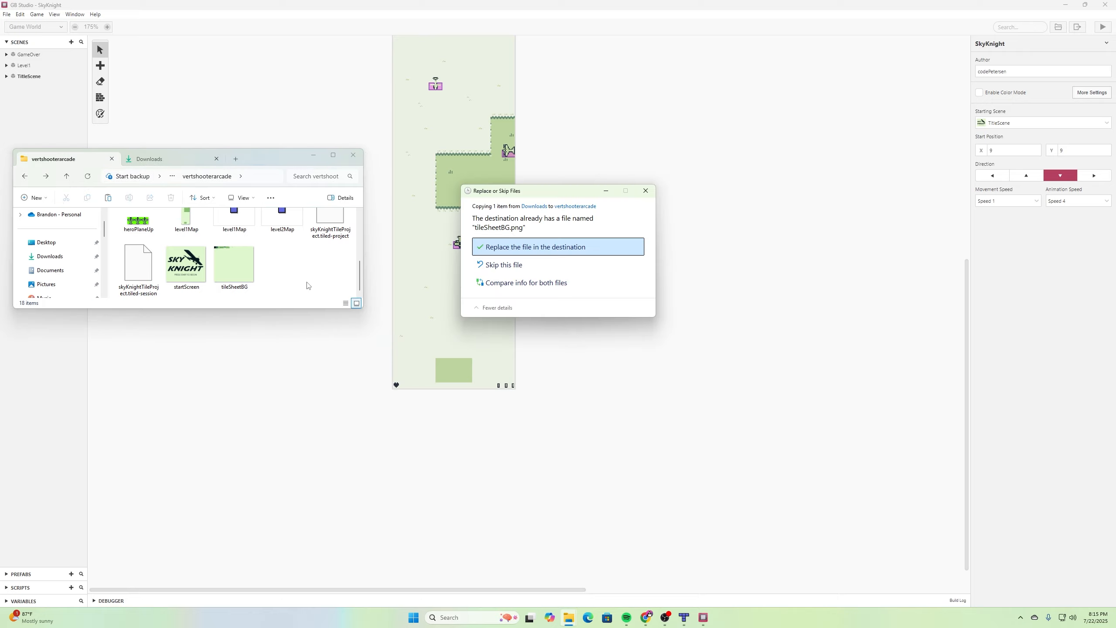
click(559, 253)
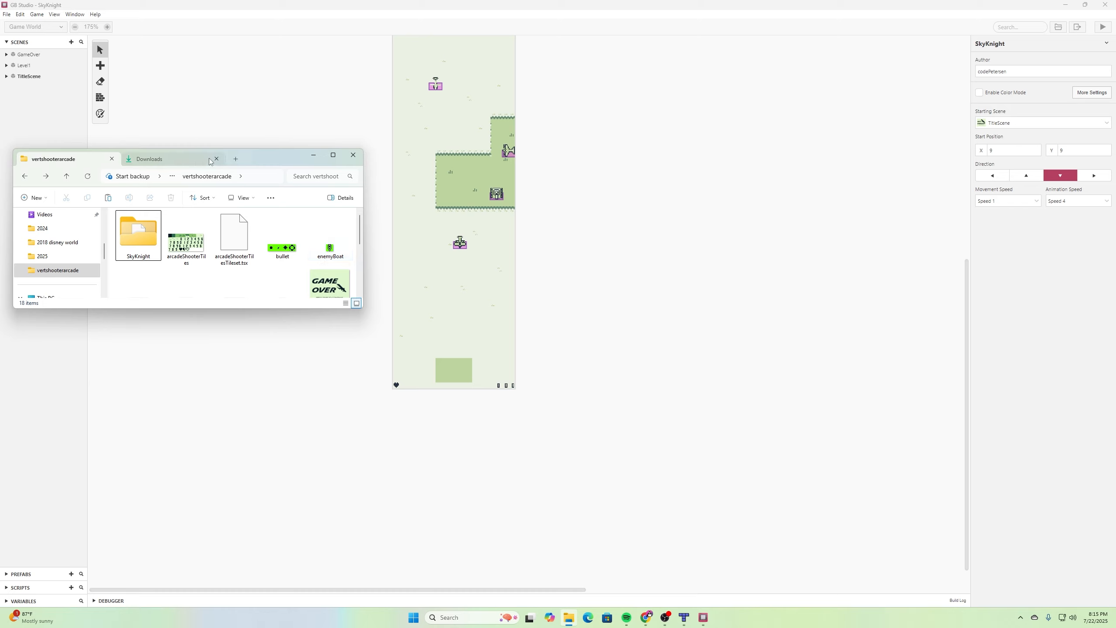
- Paste tileSheetBG into the SkyKnight project's assets/tilesets folder, replacing the old file, and save the project
drag(194, 310, 194, 339)
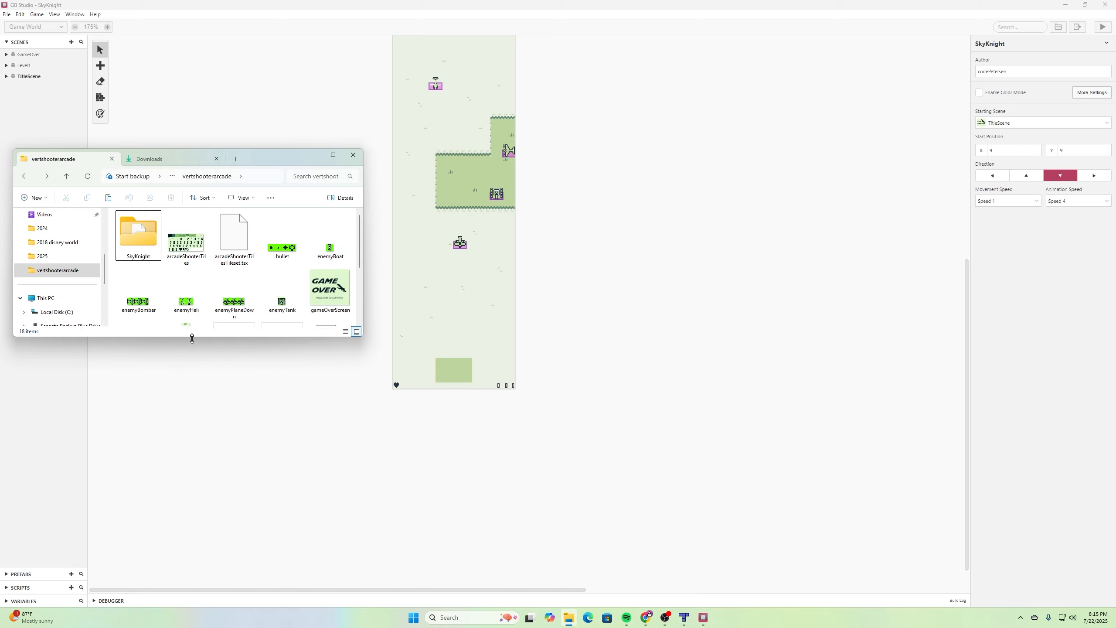
double_click(137, 238)
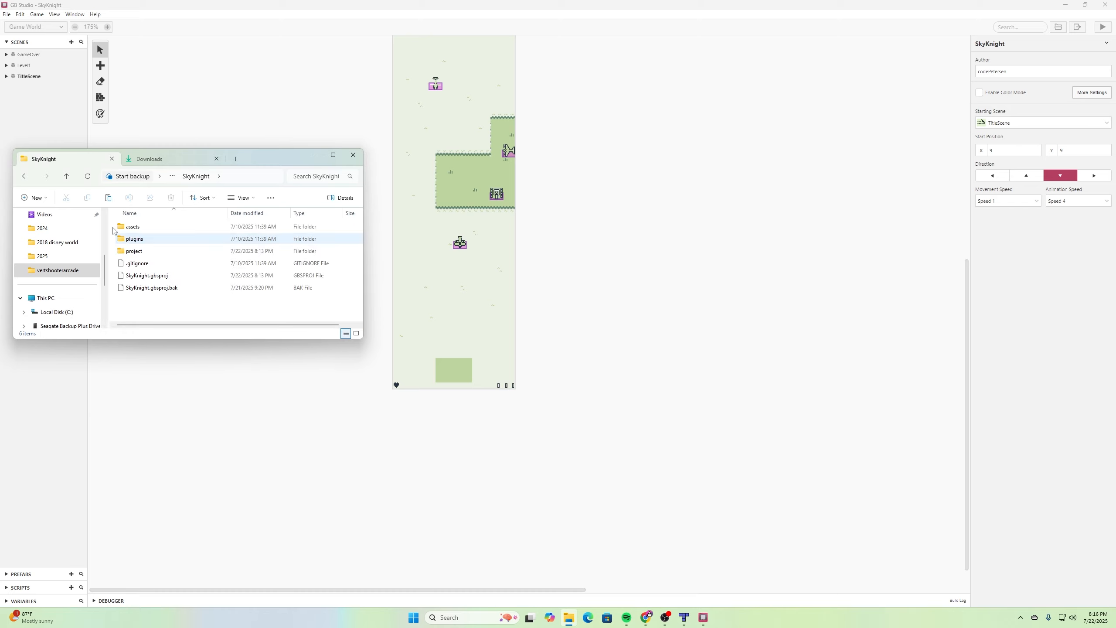
click(192, 276)
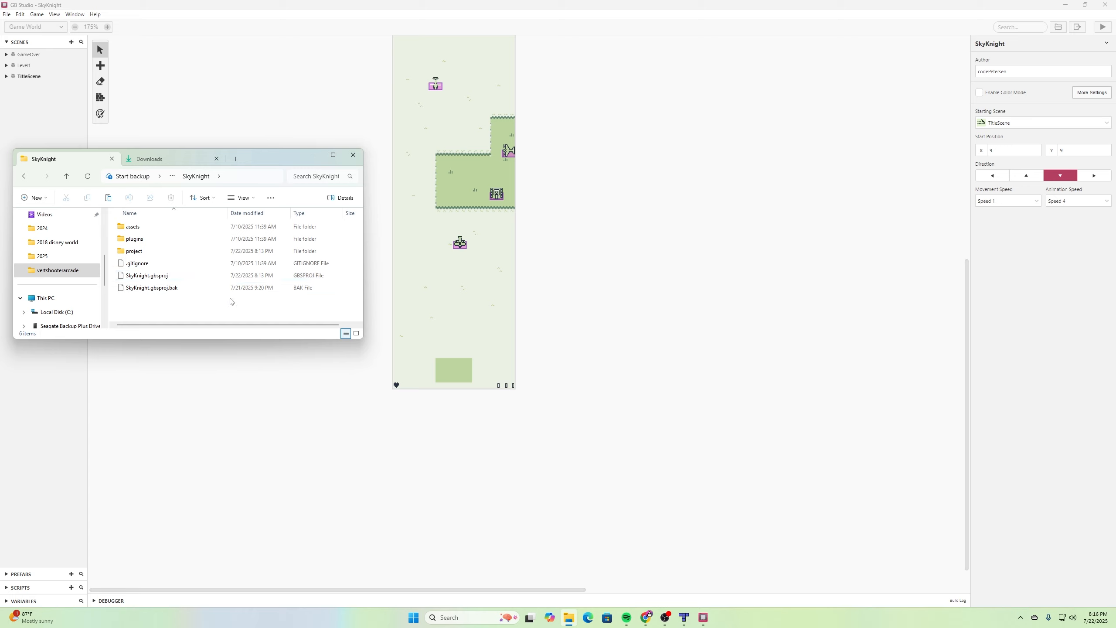
click(150, 228)
double_click(150, 229)
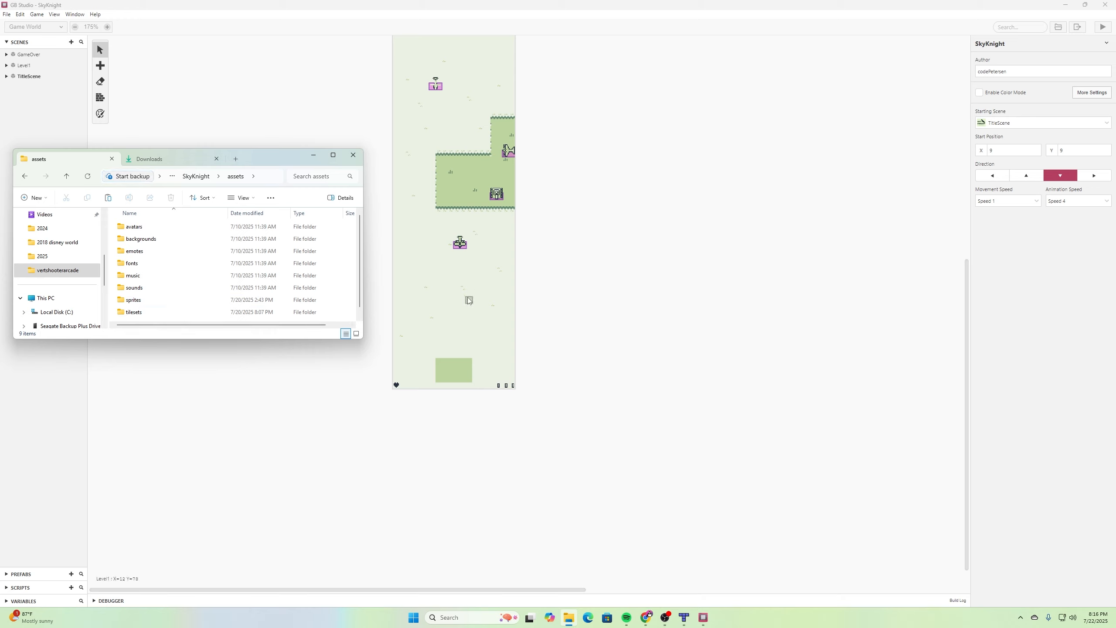
scroll(475, 299, up, 3)
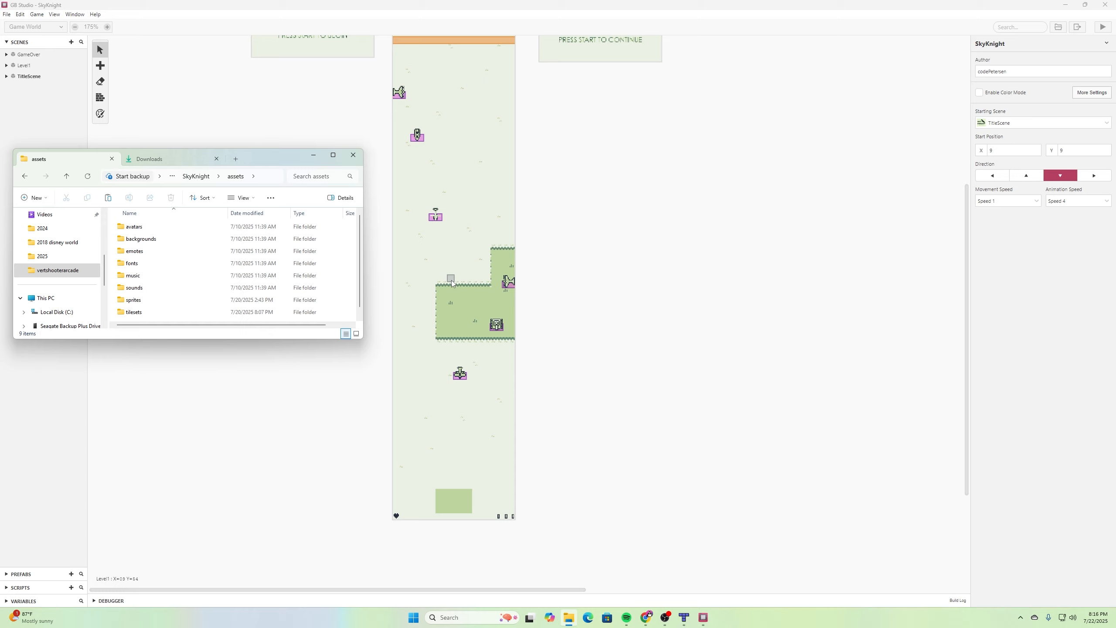
scroll(446, 275, down, 4)
scroll(264, 263, down, 1)
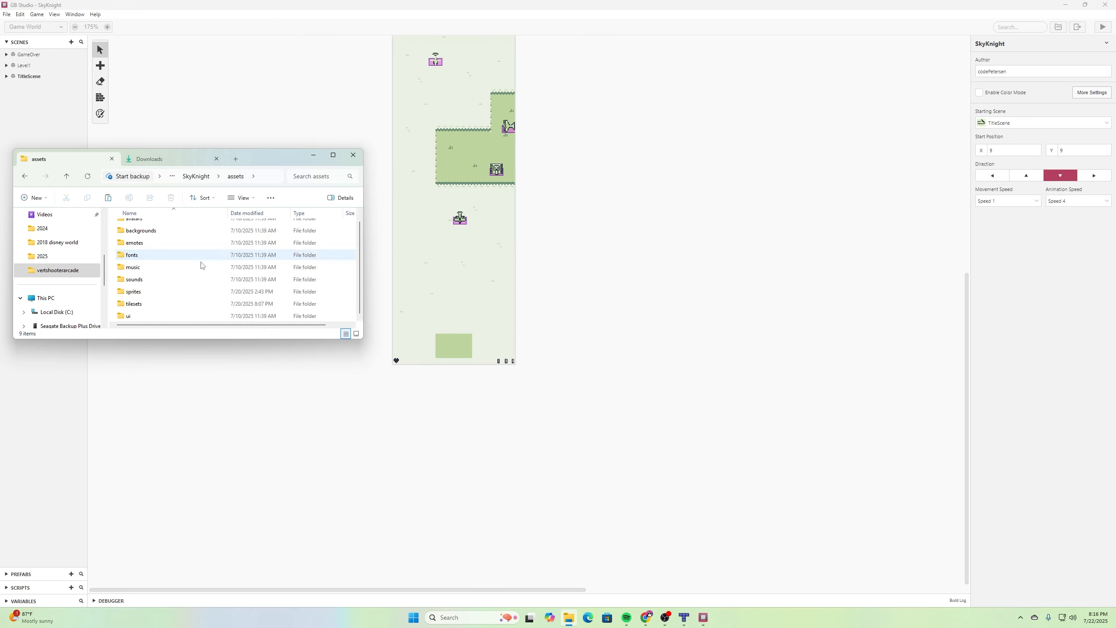
double_click(146, 308)
right_click(241, 293)
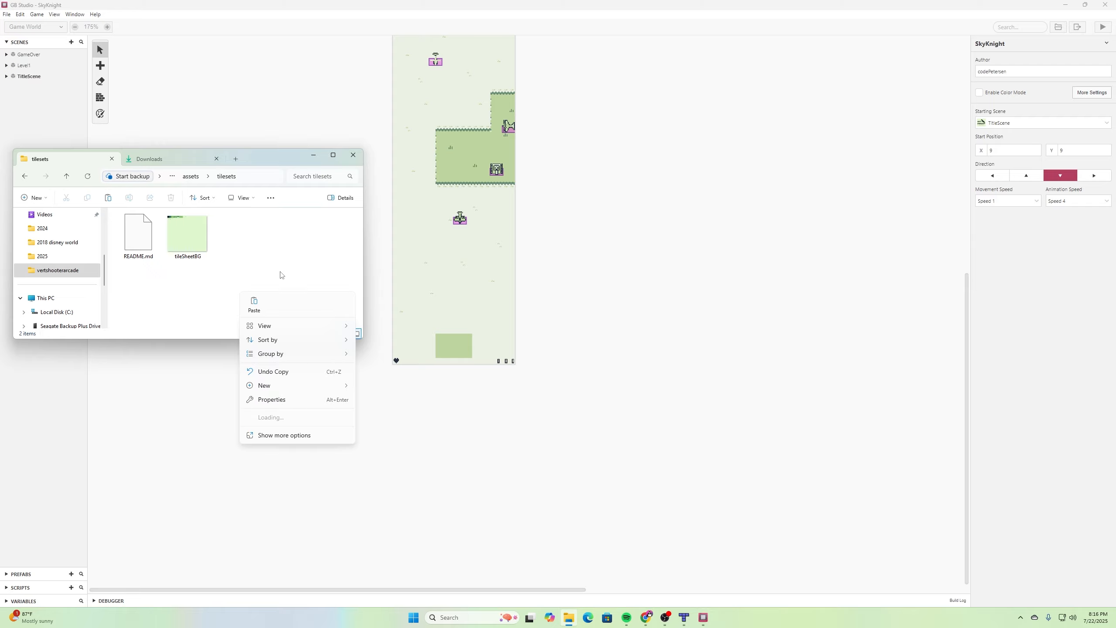
click(254, 304)
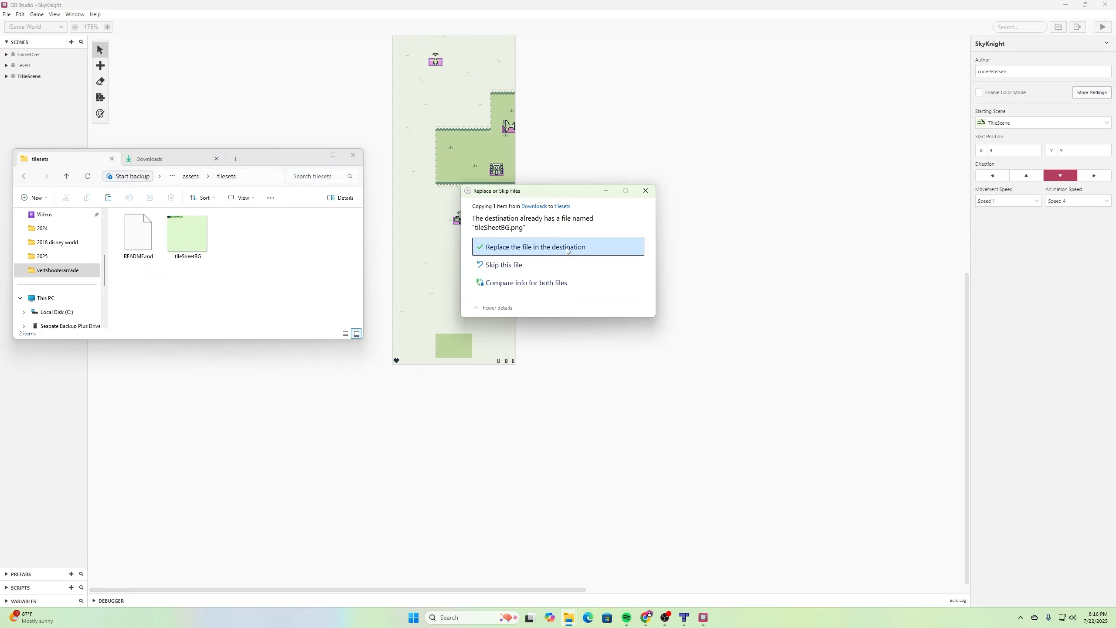
click(499, 247)
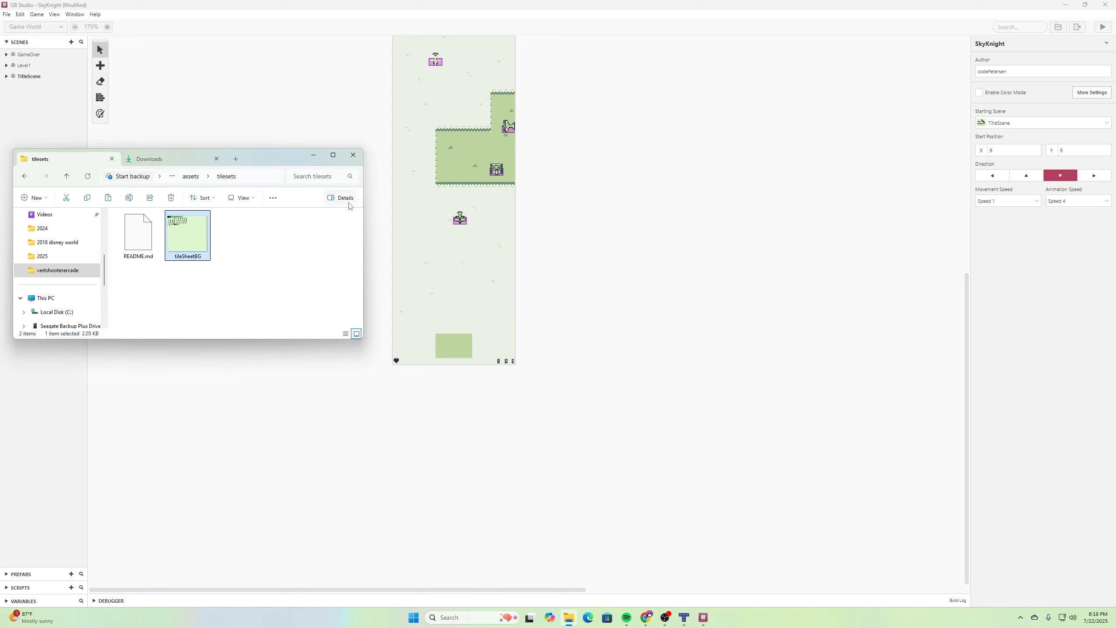
click(314, 155)
key(ctrl+s)
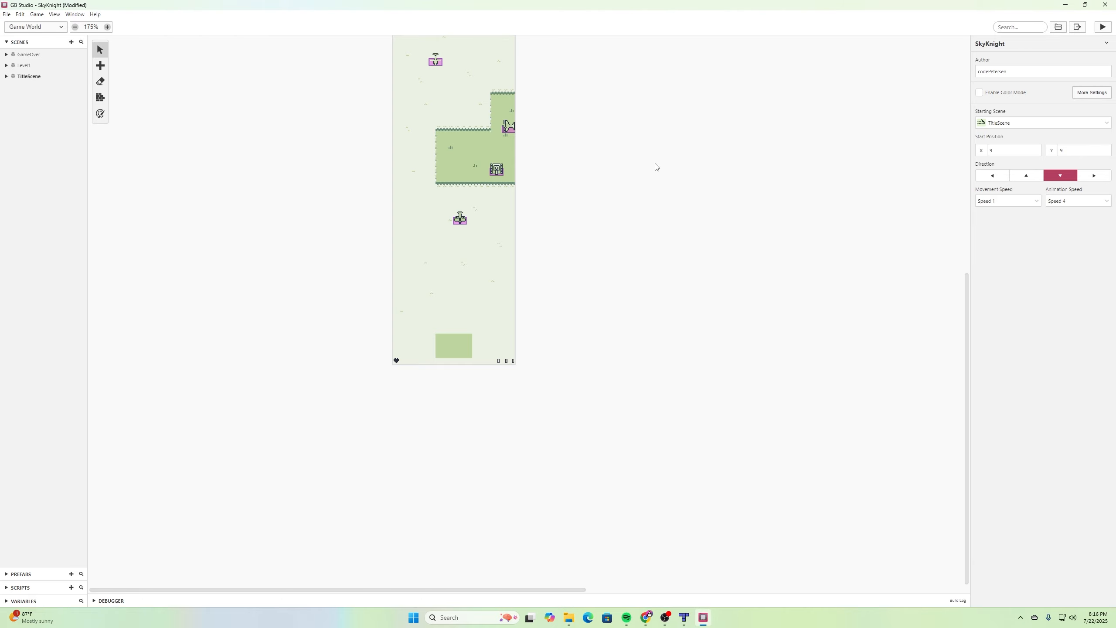
- Add a Show Overlay event at the end of Level1's On Init script and set its Y to 17
scroll(656, 167, up, 5)
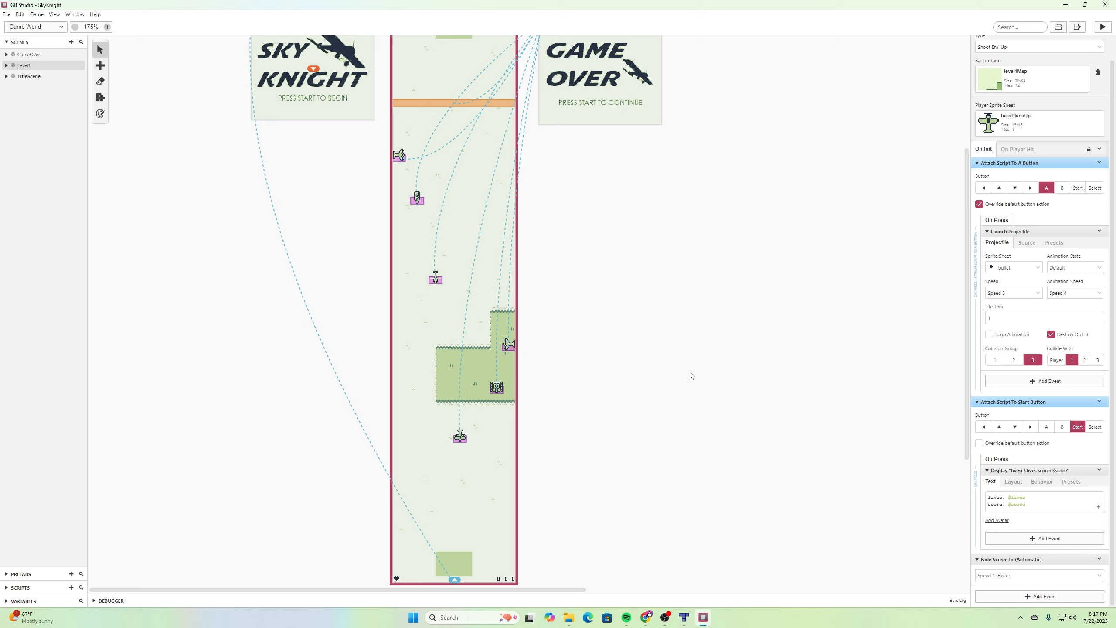
click(1058, 597)
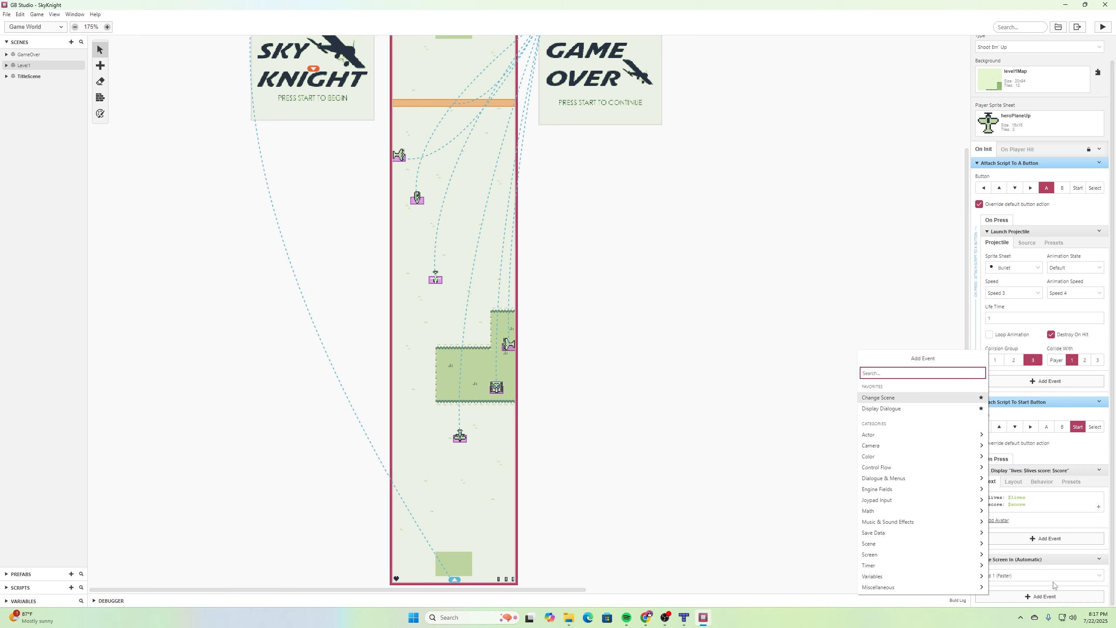
text(show over)
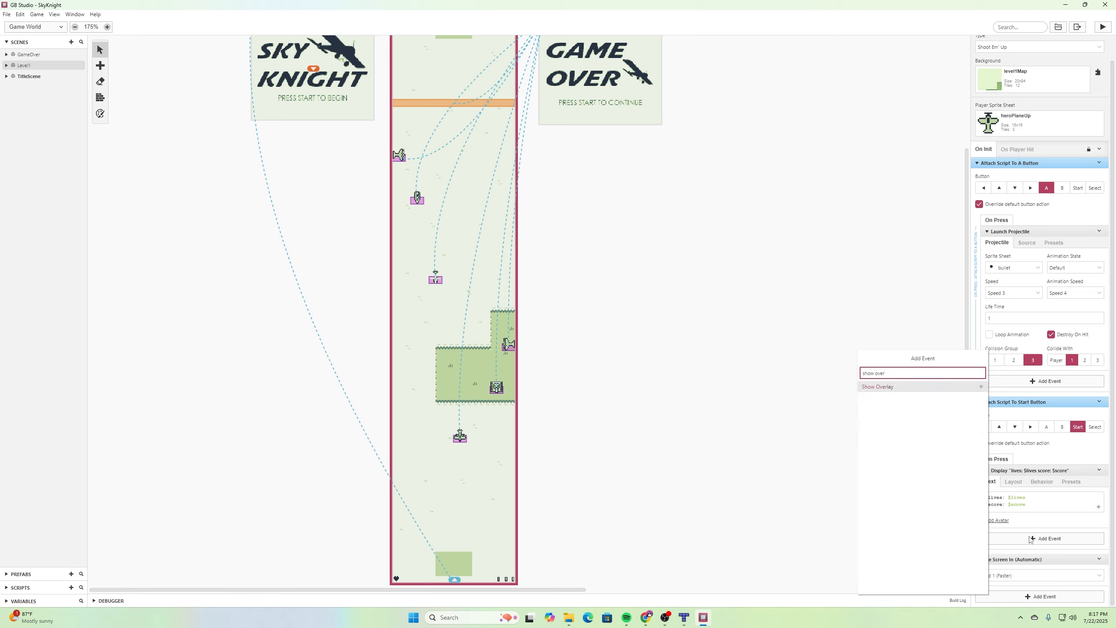
key(Return)
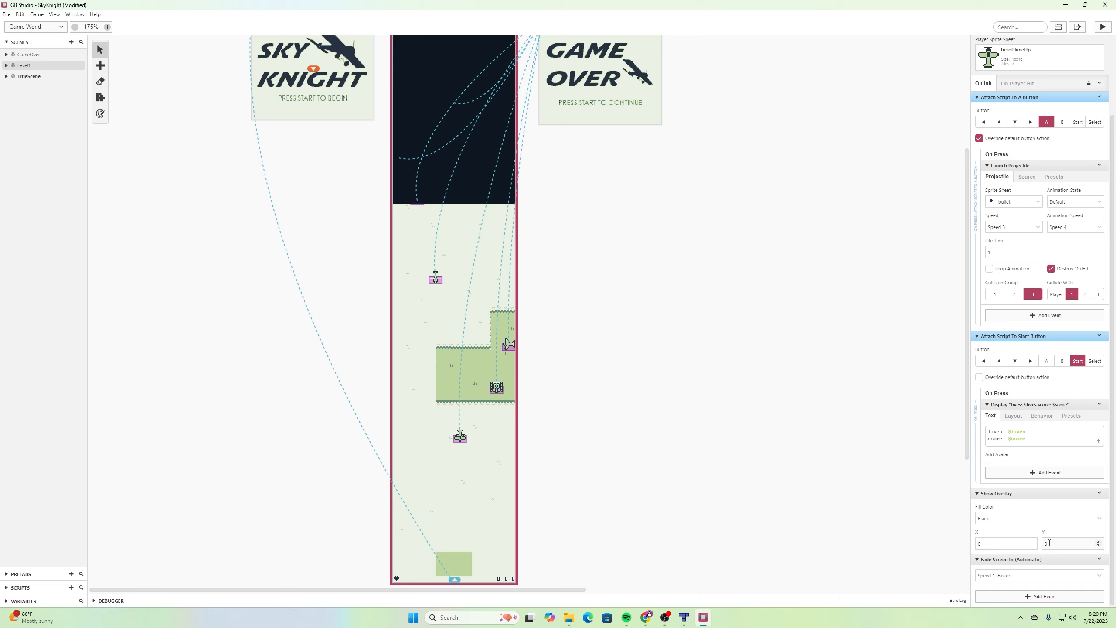
click(1072, 543)
text(17)
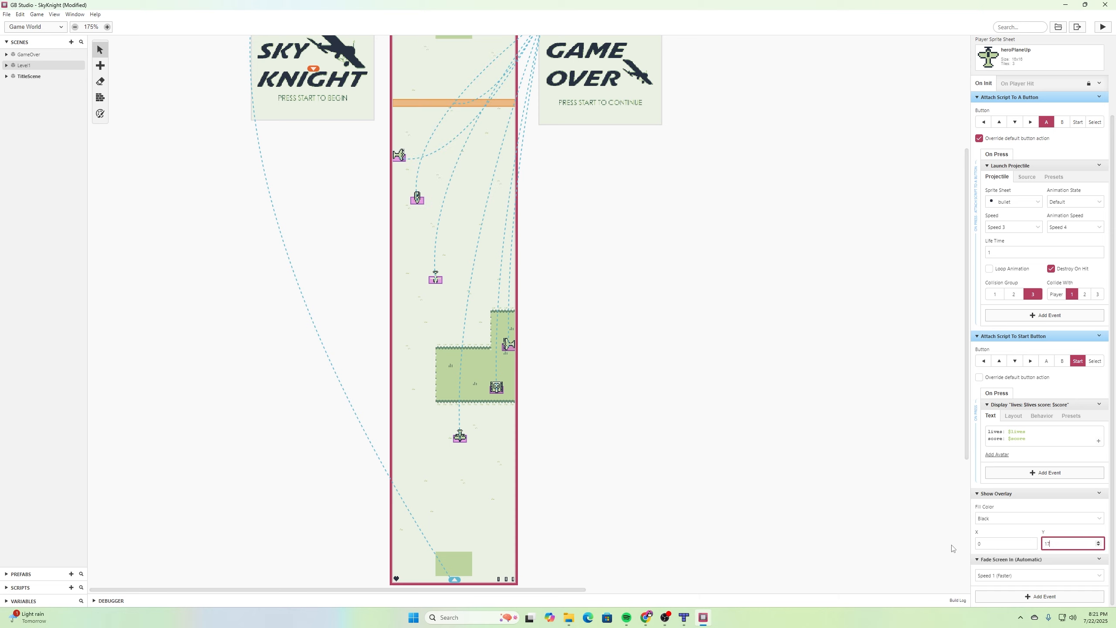
- Insert a GBVM Script event after the Show Overlay event with a vm_overlay_set_submap command
click(1099, 493)
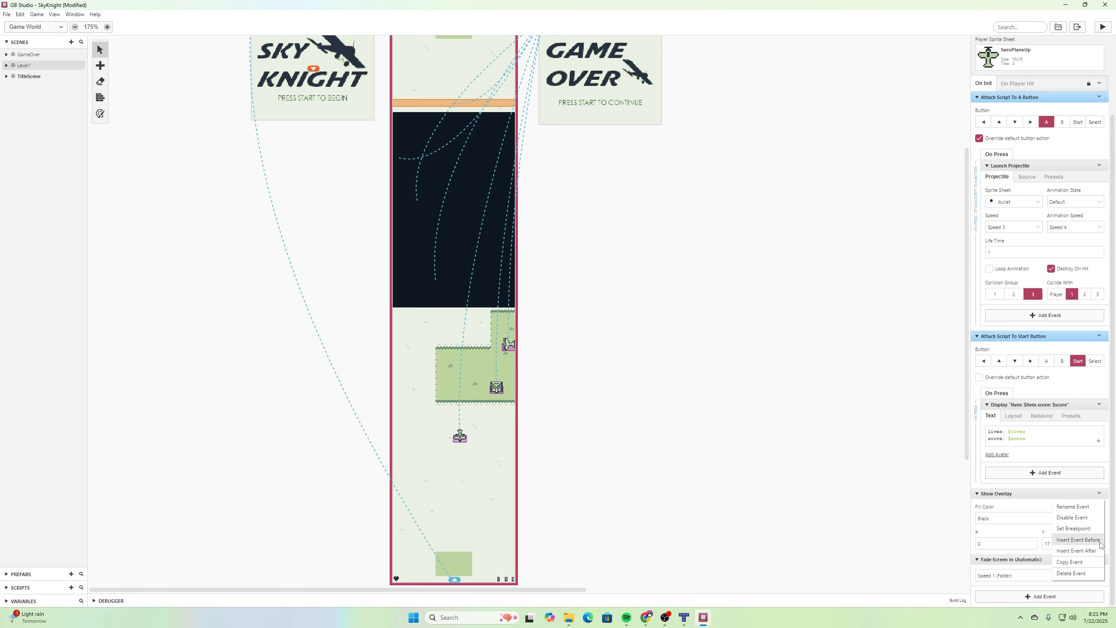
click(1077, 551)
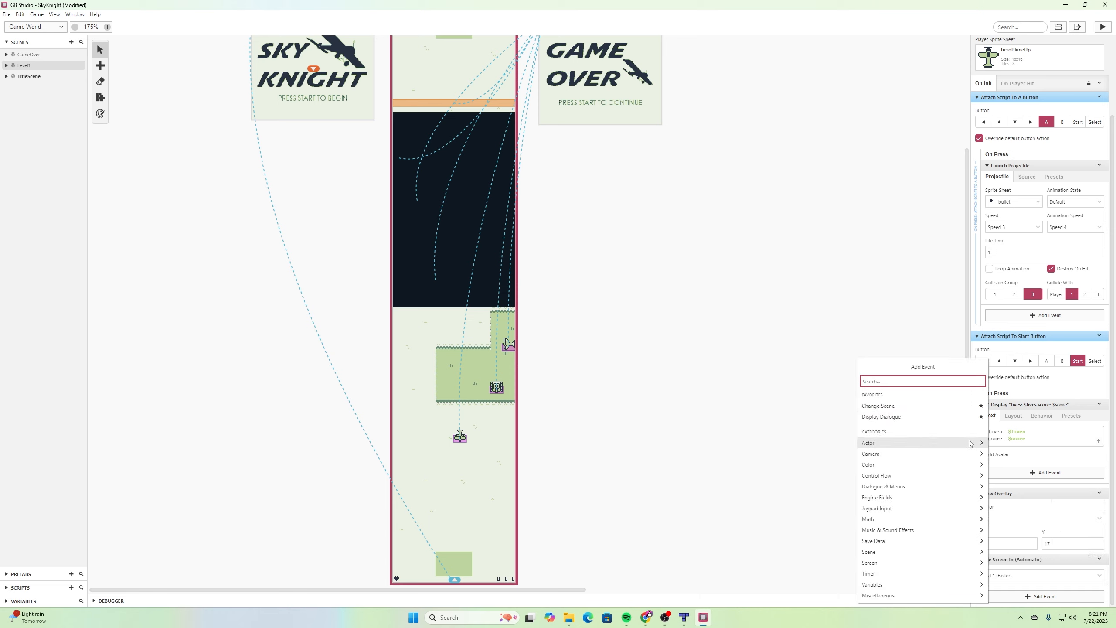
text(gb)
text(v)
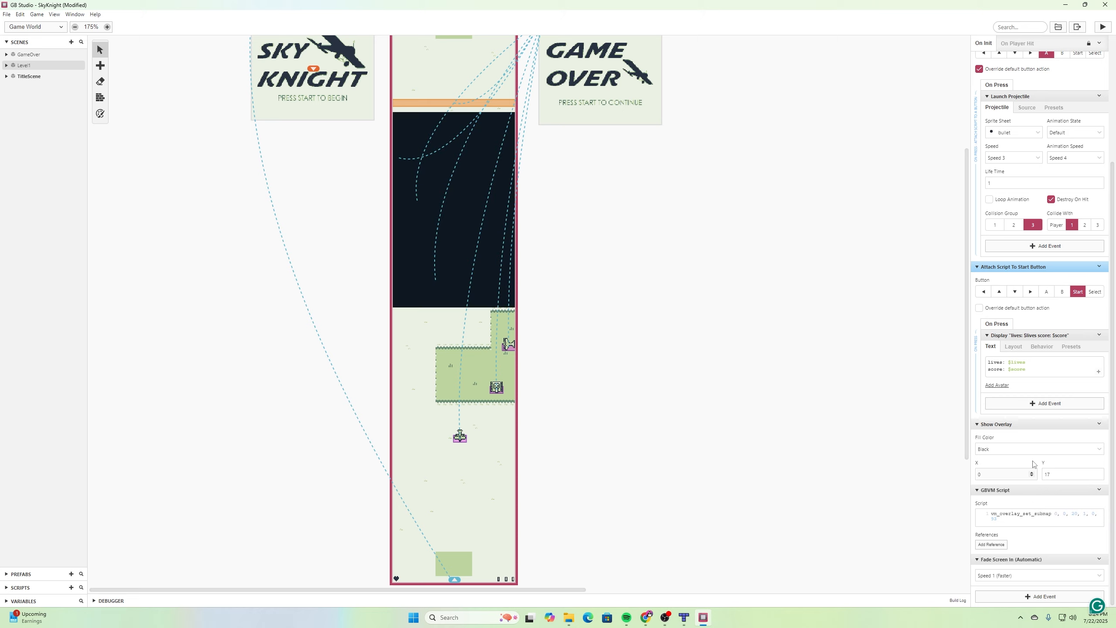
- Edit the arguments of the vm_overlay_set_submap command in the GBVM script and save the project
click(1077, 520)
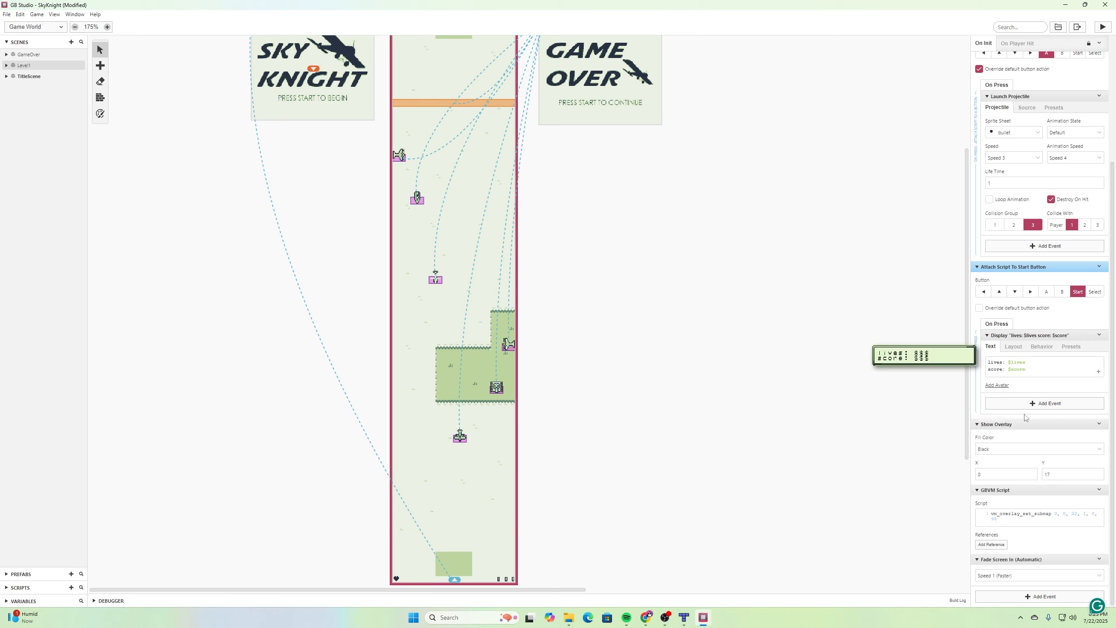
click(1090, 514)
text(0,)
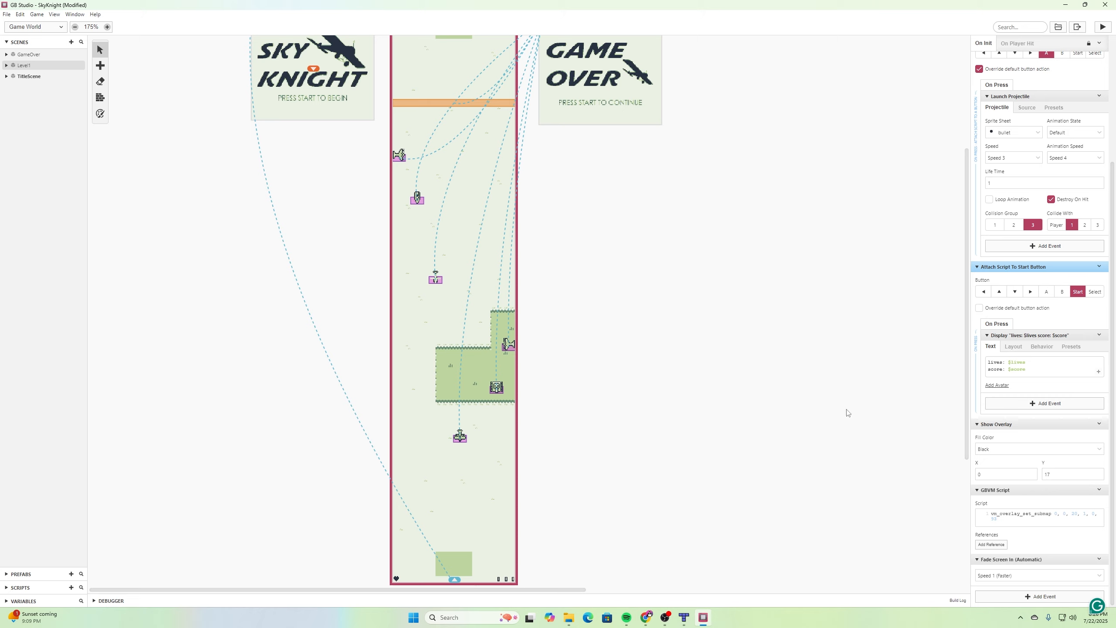
mouse_move(1103, 469)
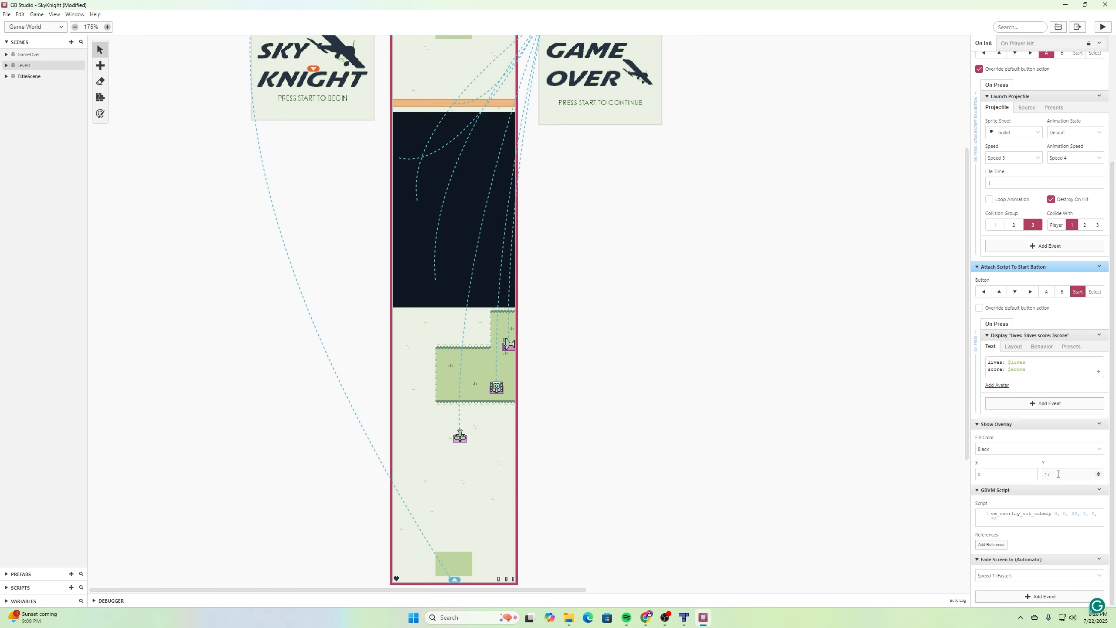
key(ctrl+s)
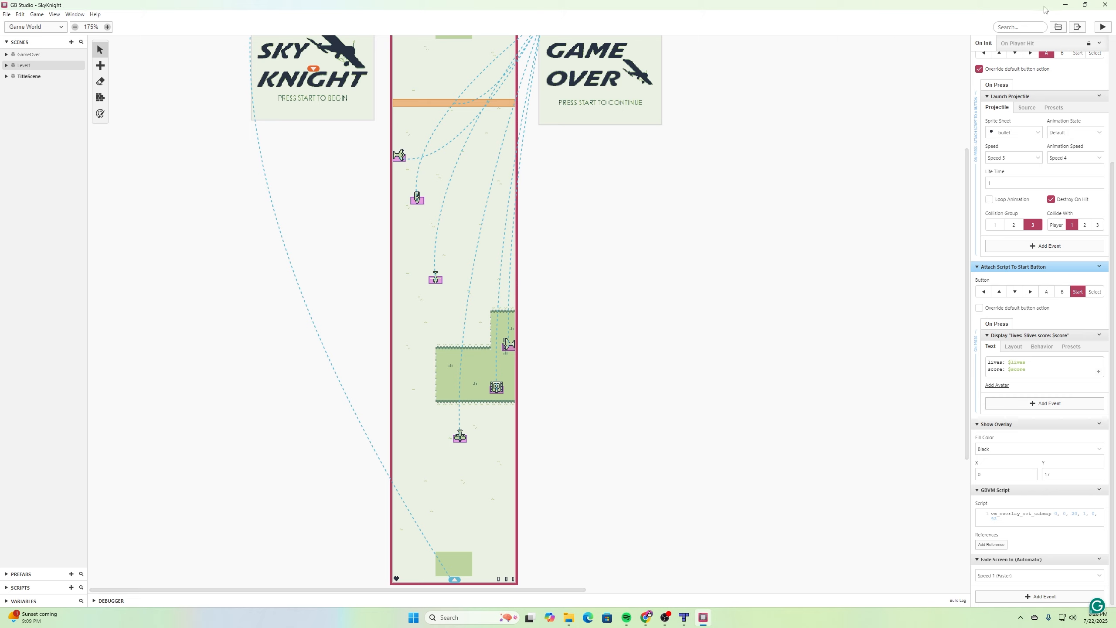
- Run the game, start it from the title screen and steer the plane left and right to test the HUD
click(1103, 28)
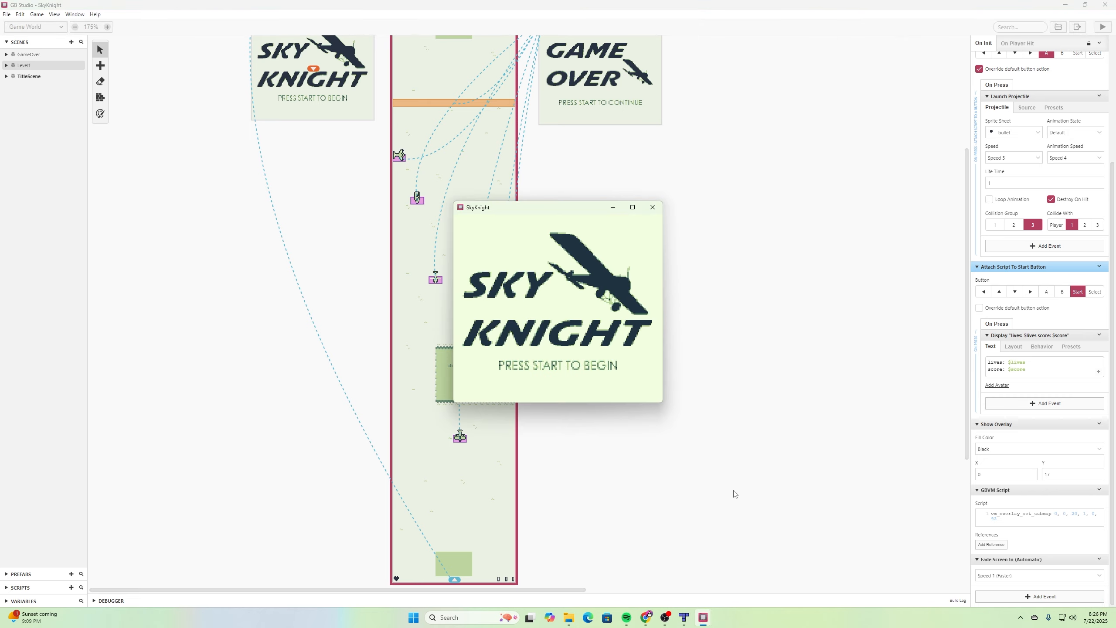
key(Return)
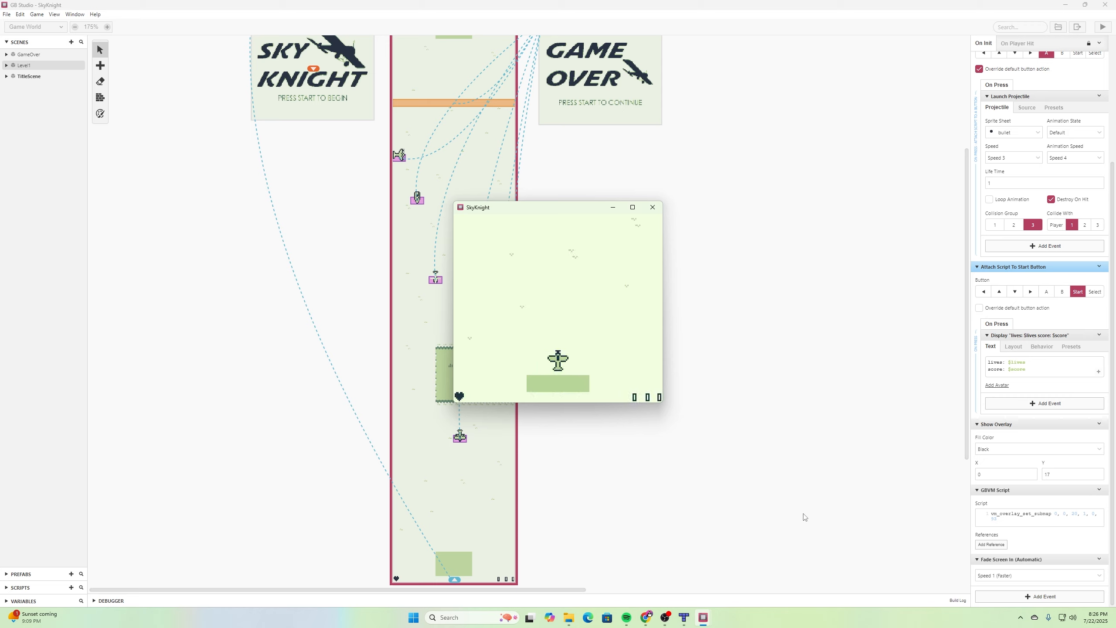
key(Left)
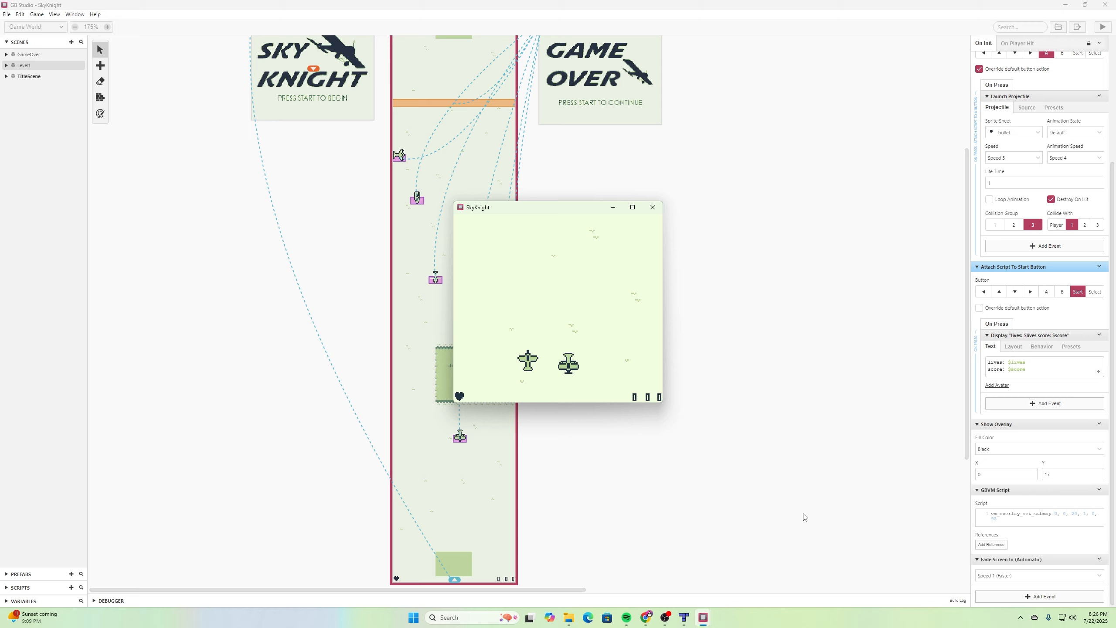
key(Right)
key(Left)
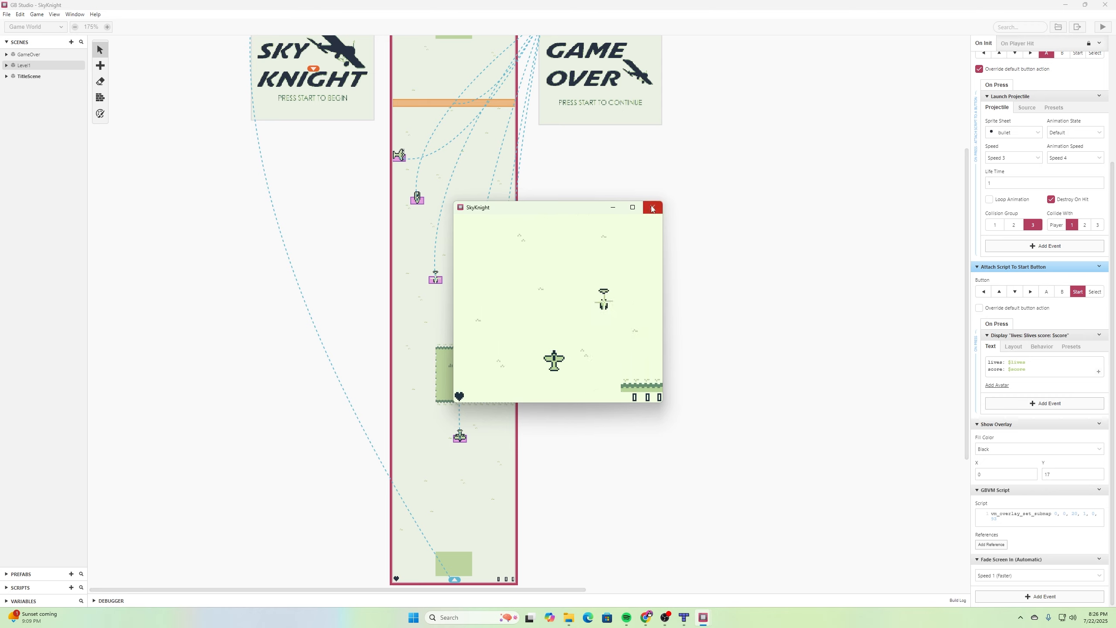
click(487, 459)
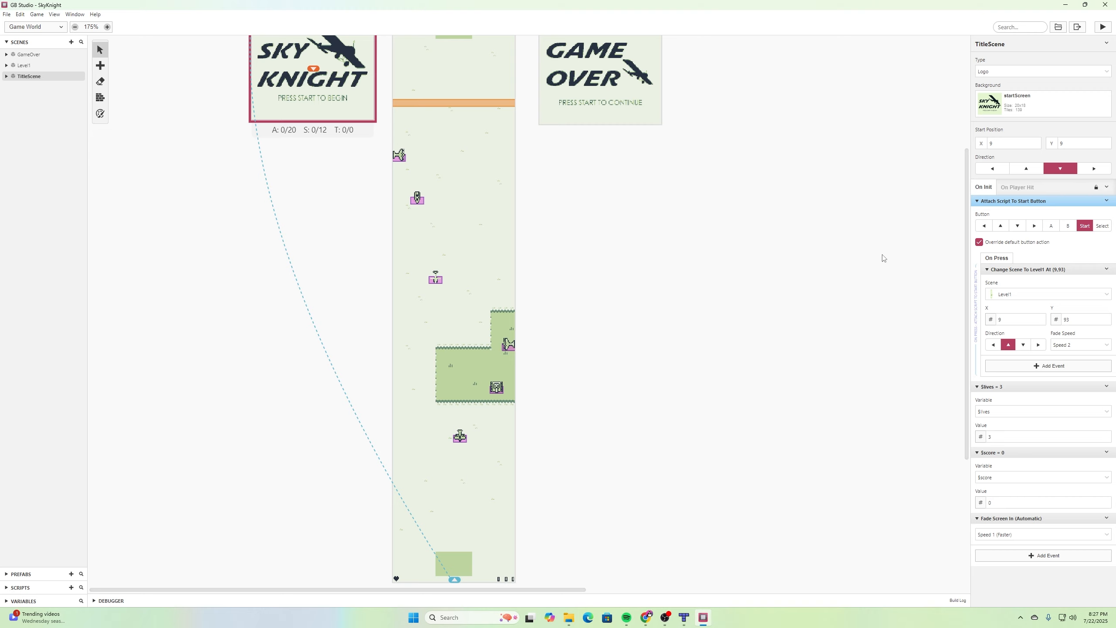
- Inspect the enemy plane's On Hit script and Level1's On Player Hit scripts for groups 2 and 3
click(467, 438)
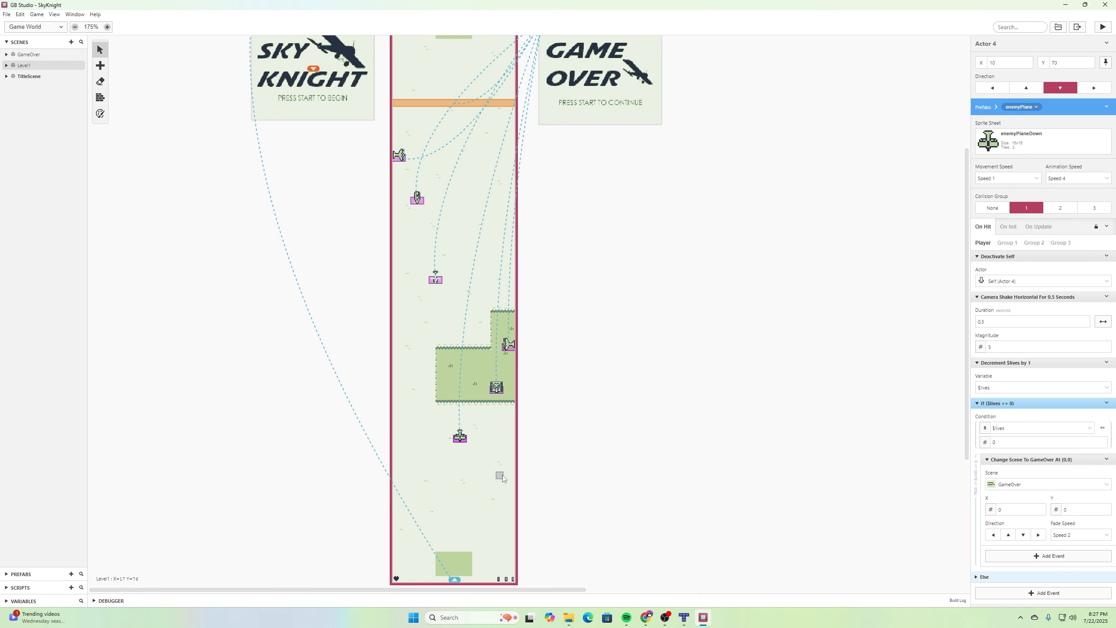
click(464, 512)
scroll(1026, 317, up, 3)
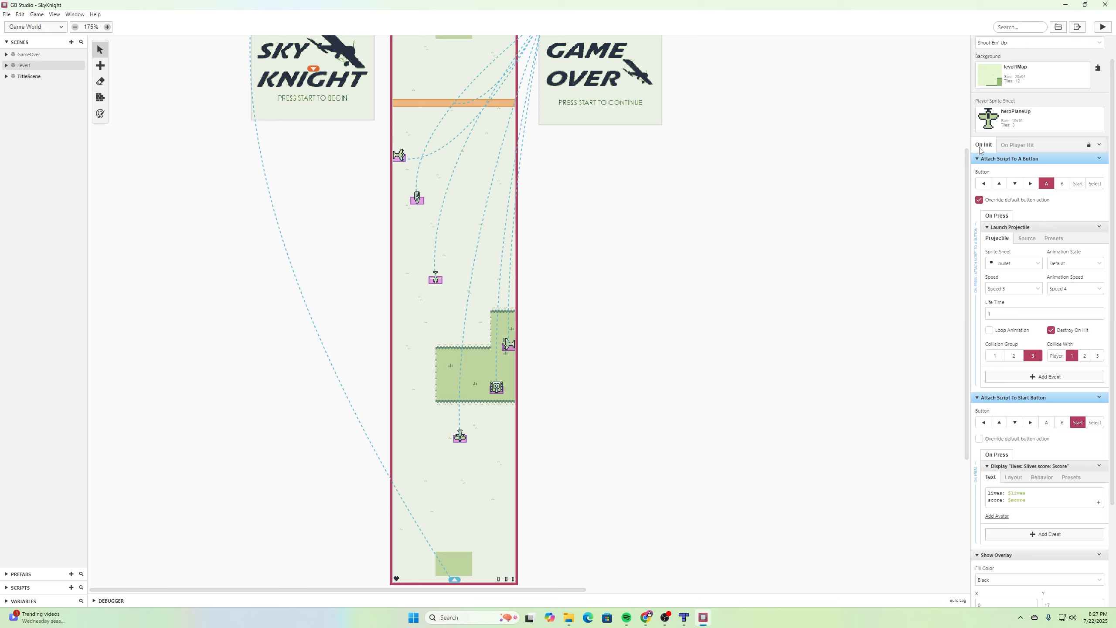
click(1024, 147)
click(1018, 191)
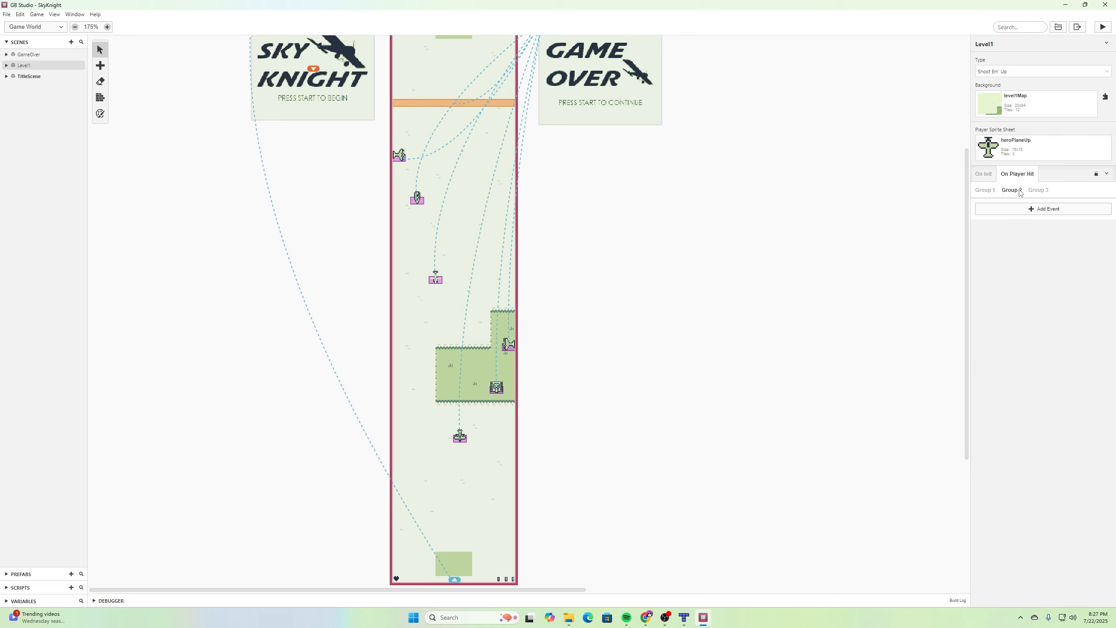
click(1037, 191)
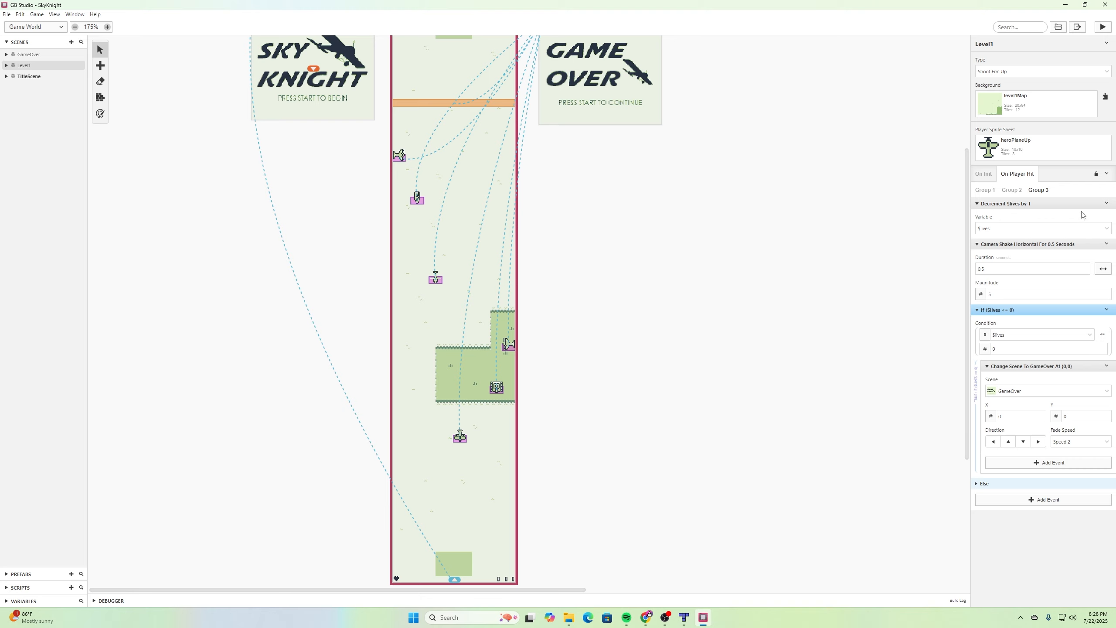
- Insert an If Variable Compare With Value event after the Decrement $lives event, checking whether $lives equals 3
click(1108, 205)
click(1055, 256)
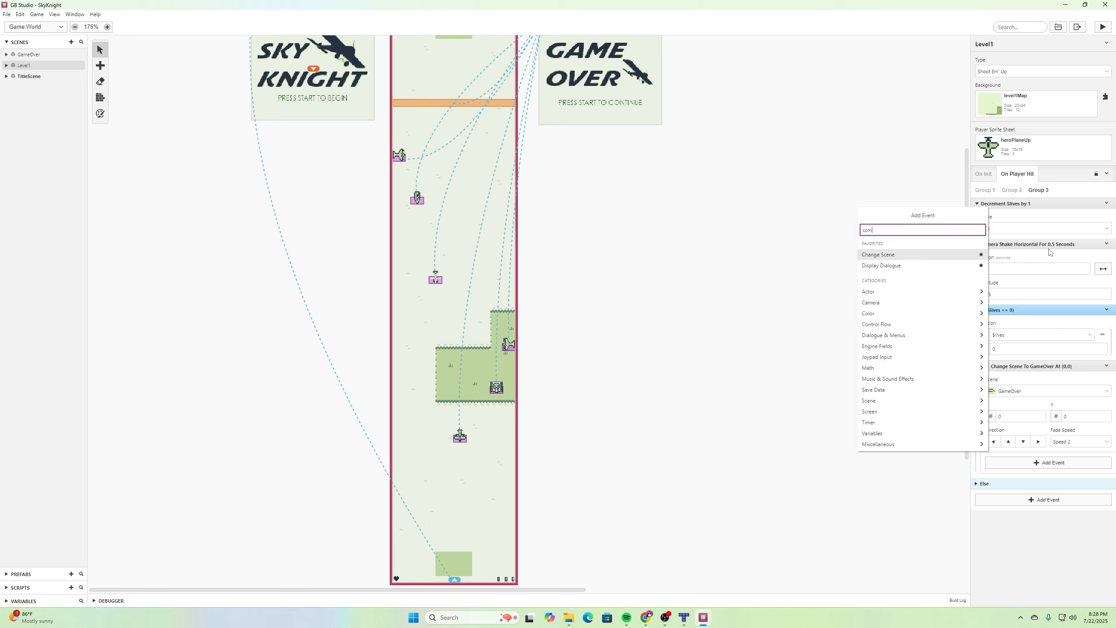
text(compare variab)
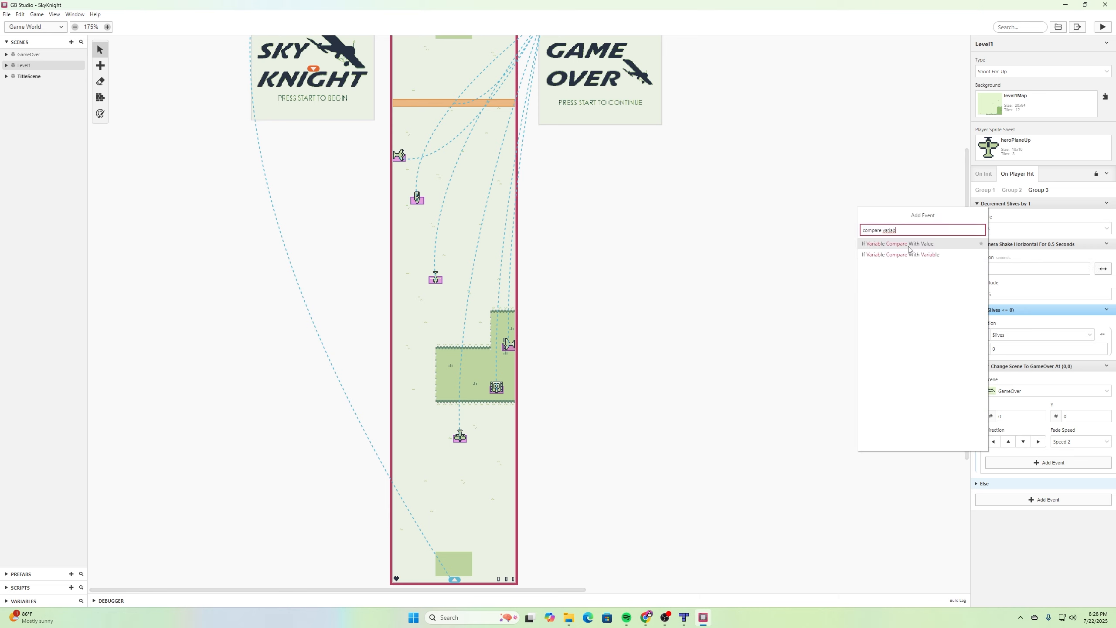
click(922, 246)
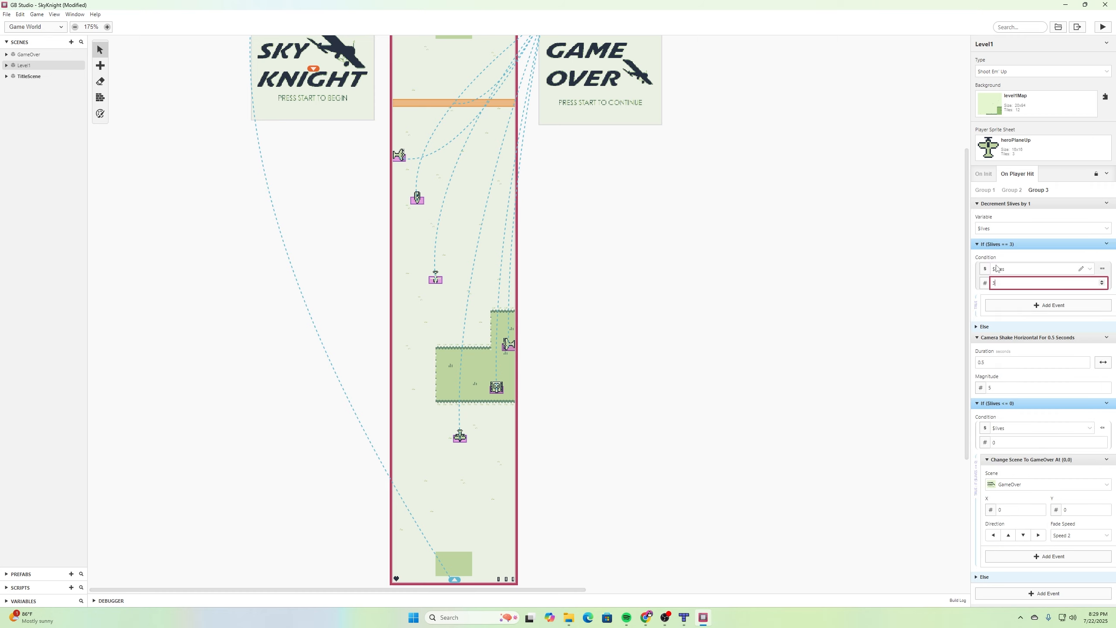
- Add a Replace Tile At event inside the If, at X 0, Y 93, using tile 83 from tileSheetBG
click(1034, 306)
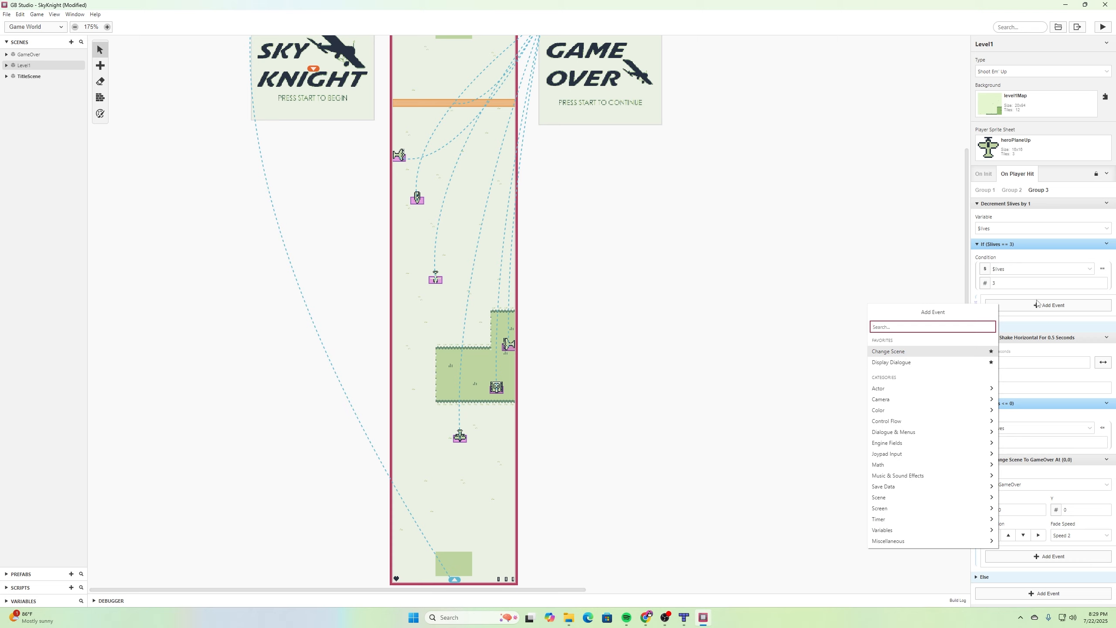
text(tile)
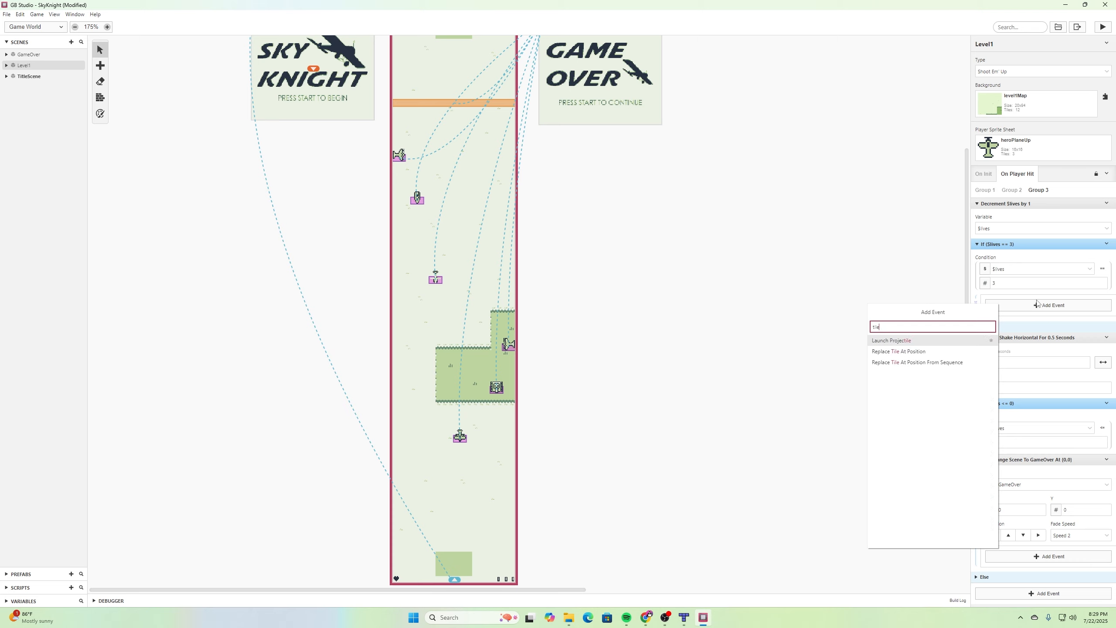
click(912, 351)
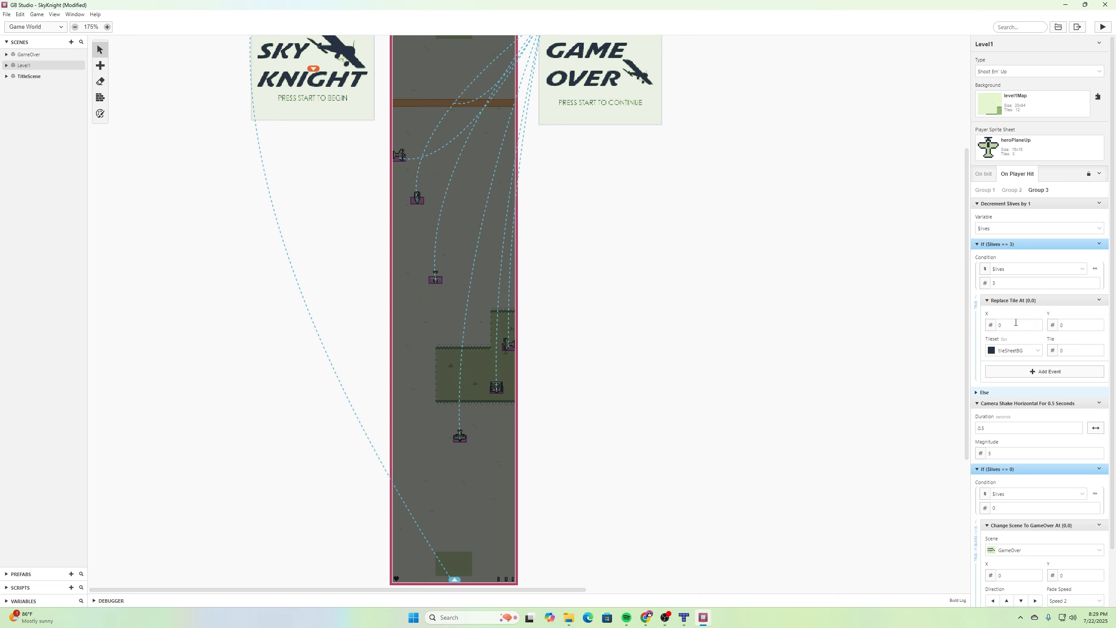
click(1097, 324)
click(1097, 324)
click(1098, 324)
click(1099, 349)
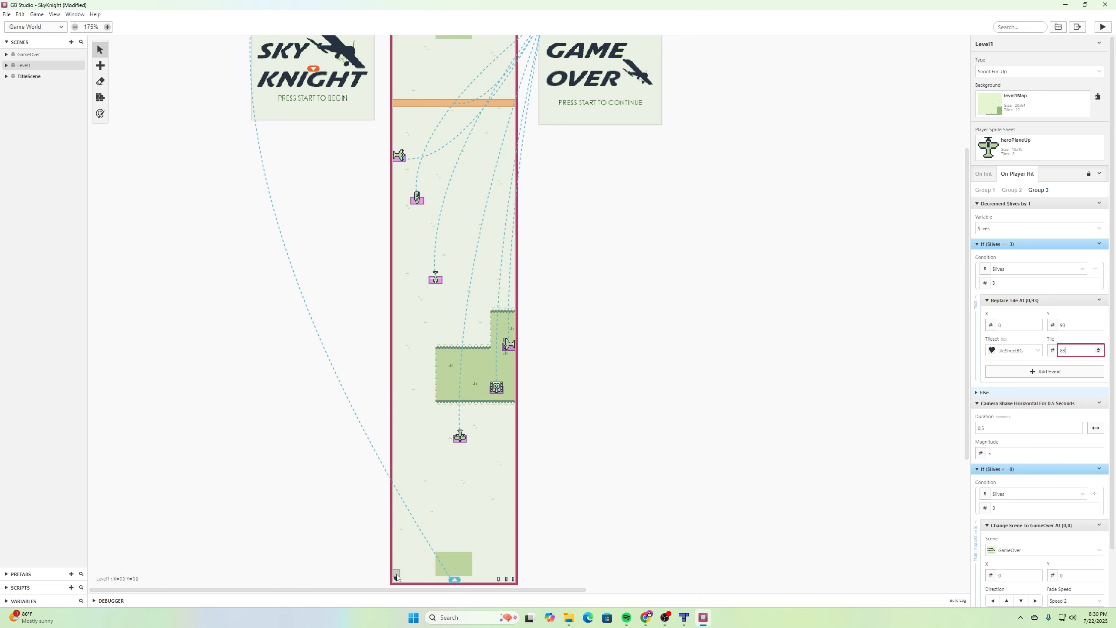
- Copy the If ($lives == 3) event and paste the copy directly after it
click(1100, 245)
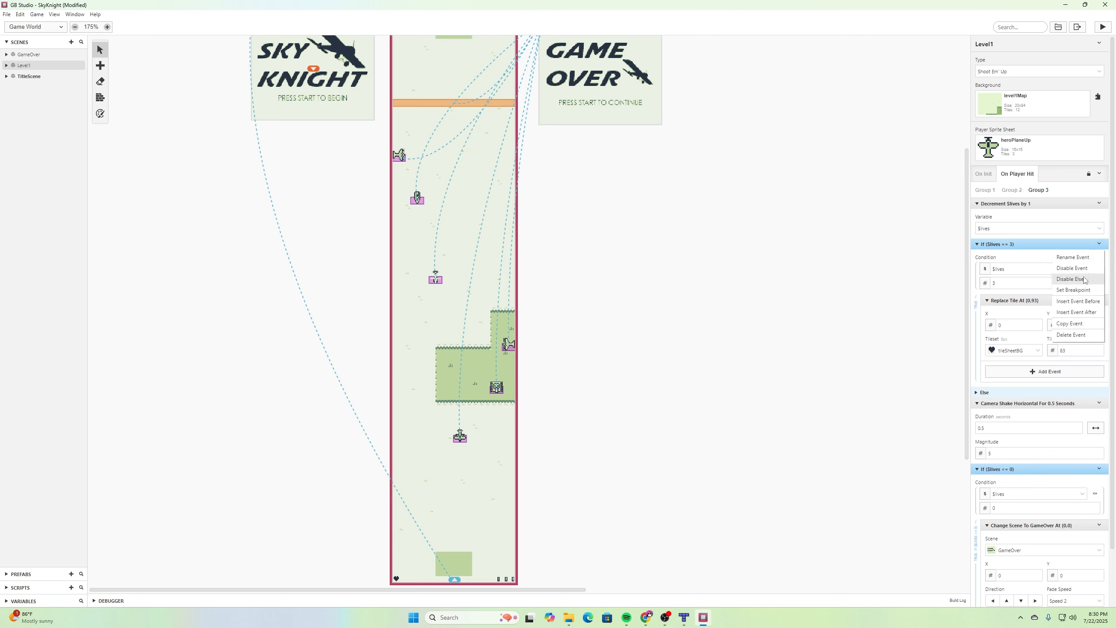
click(1077, 325)
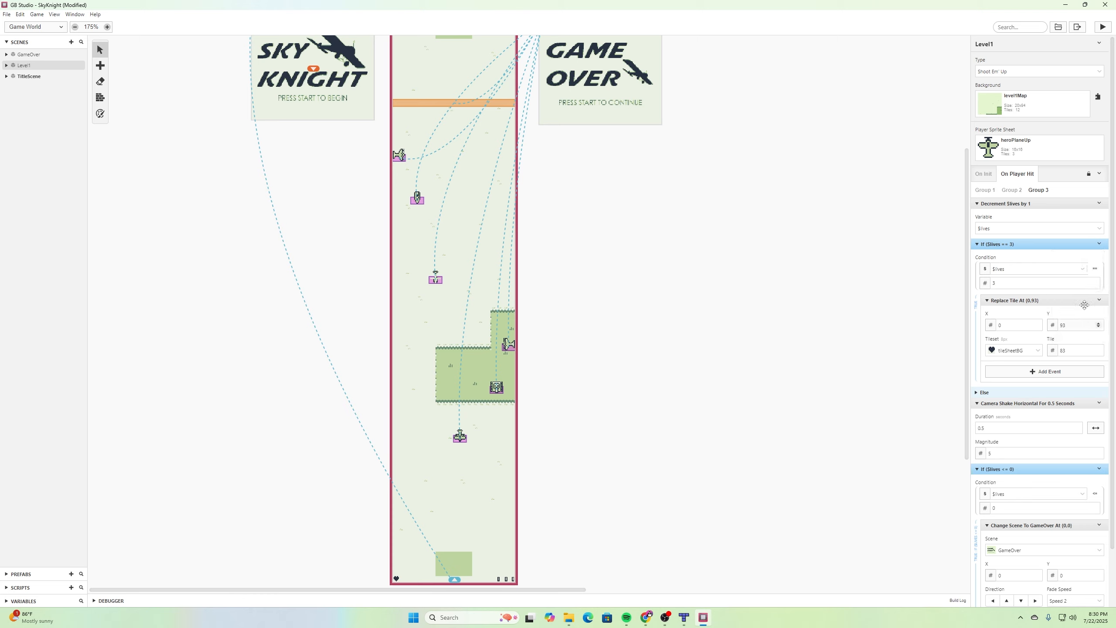
click(1099, 245)
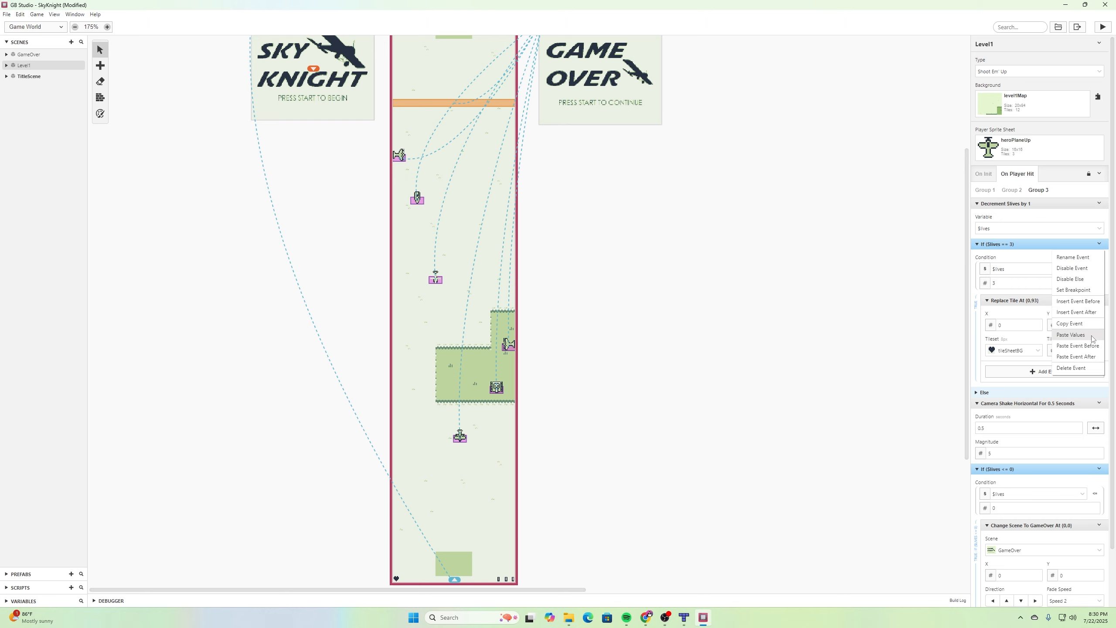
click(1076, 357)
- Change the pasted copy to check $lives == 2 and replace the tile with tile 84
scroll(995, 413, down, 2)
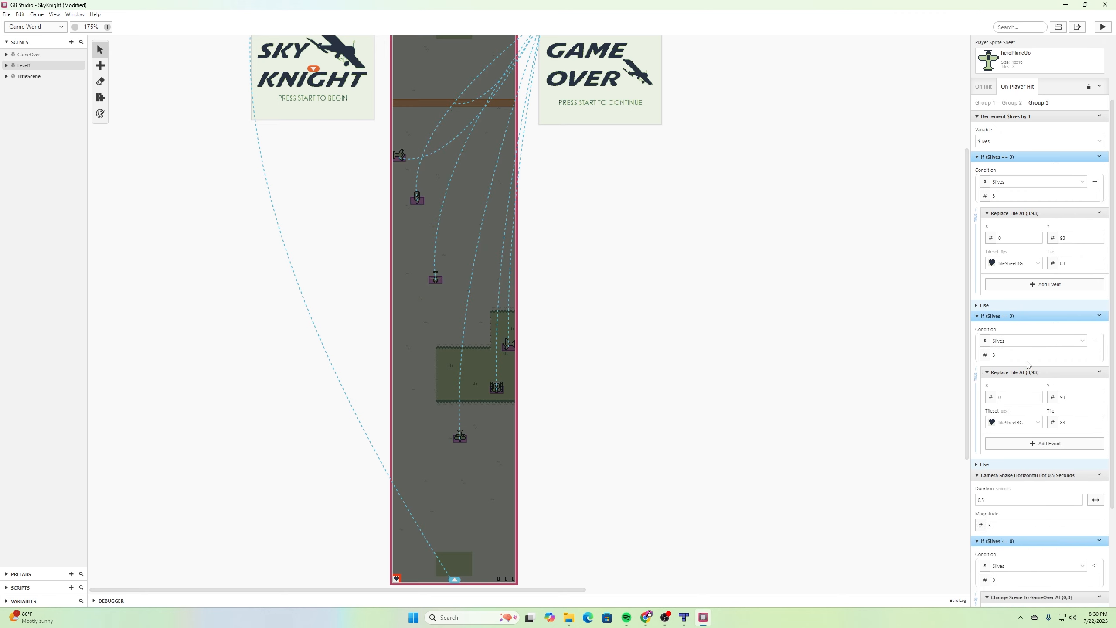
click(1095, 356)
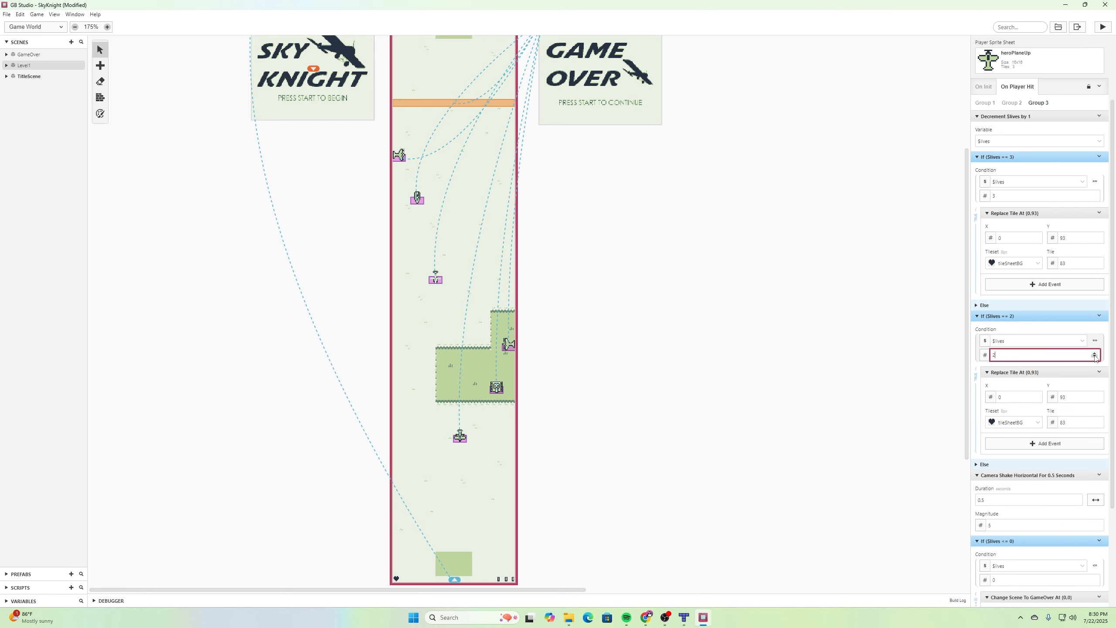
click(1098, 420)
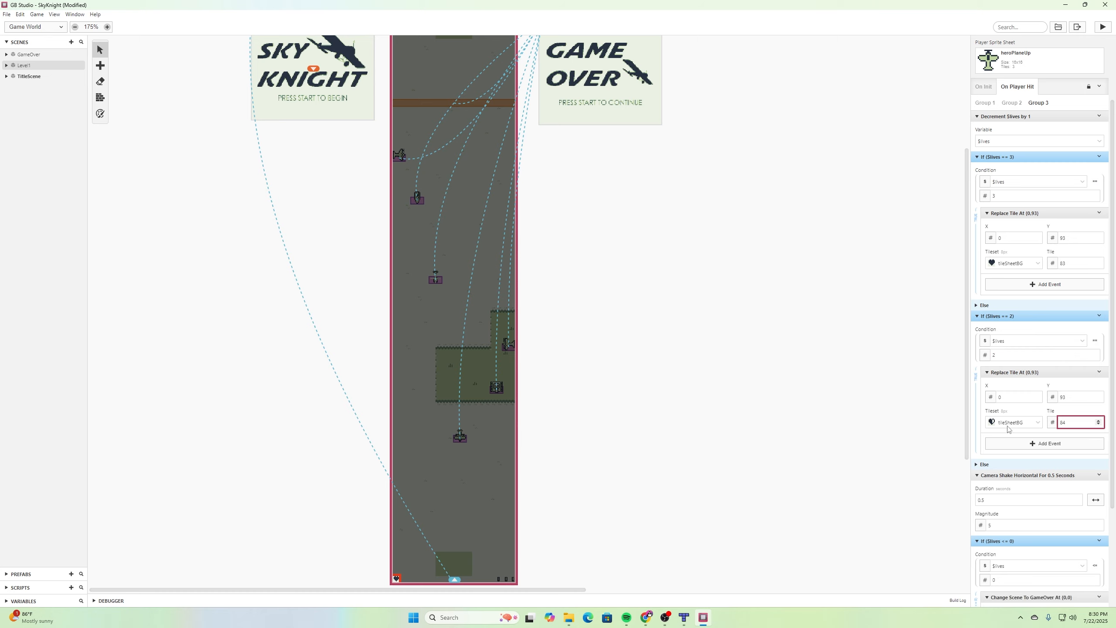
- Paste another copy after the $lives == 2 block, set it to $lives == 1 with tile 85, and save
click(1103, 373)
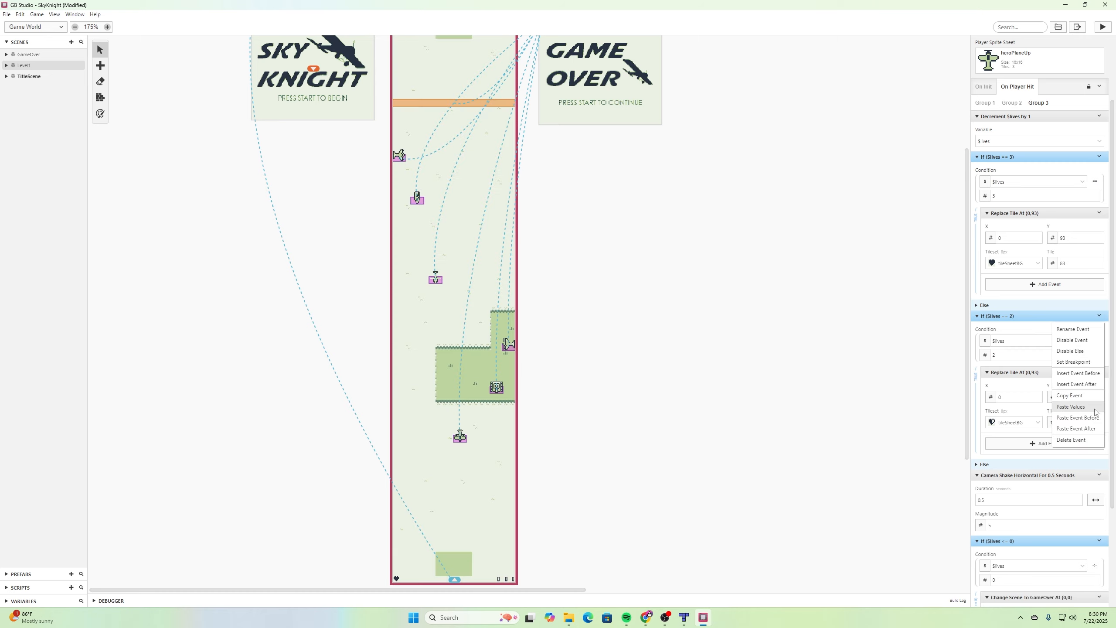
click(1075, 428)
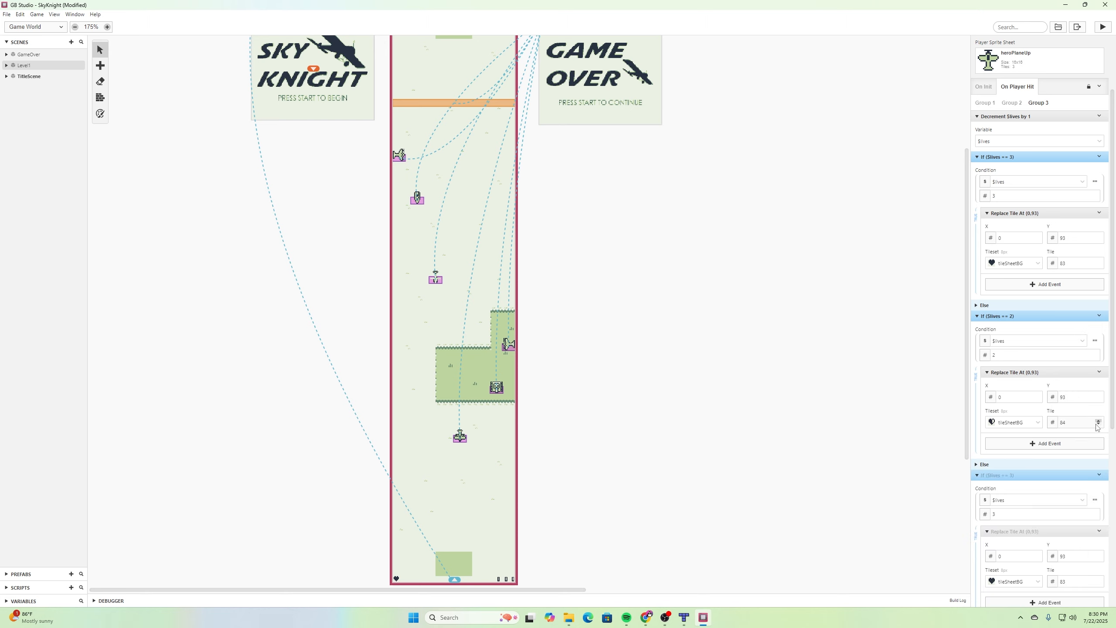
scroll(1082, 371, down, 3)
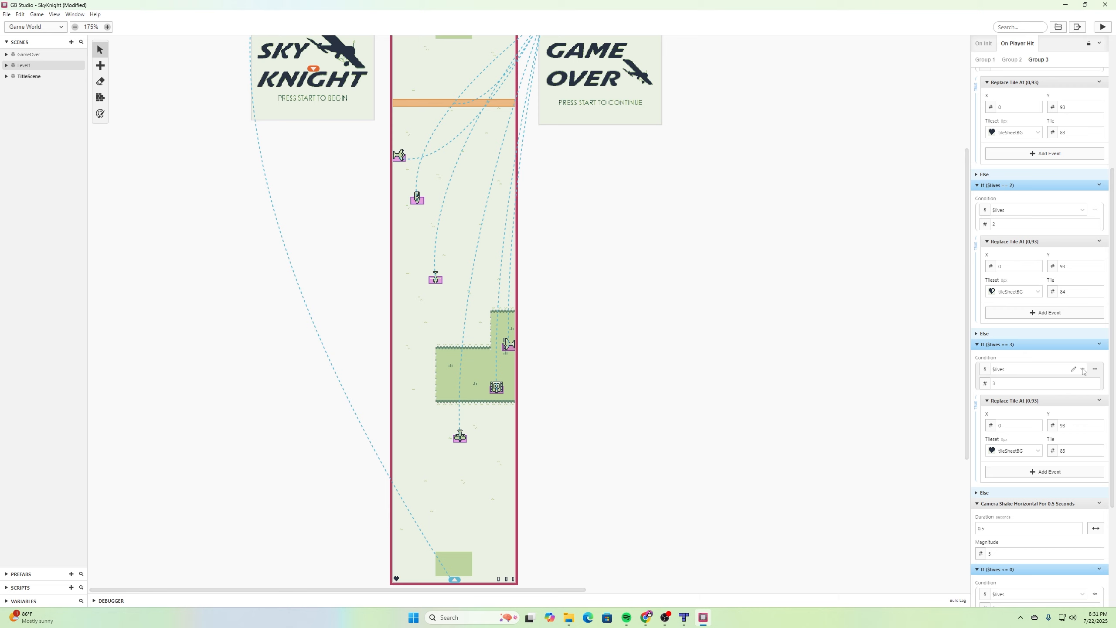
double_click(1095, 381)
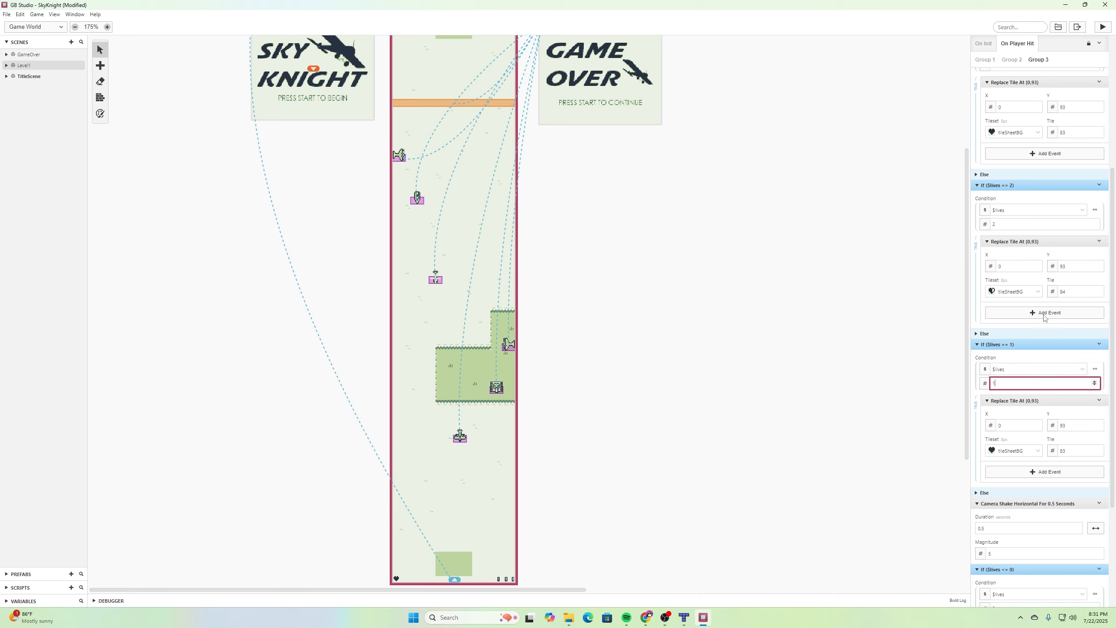
click(1099, 449)
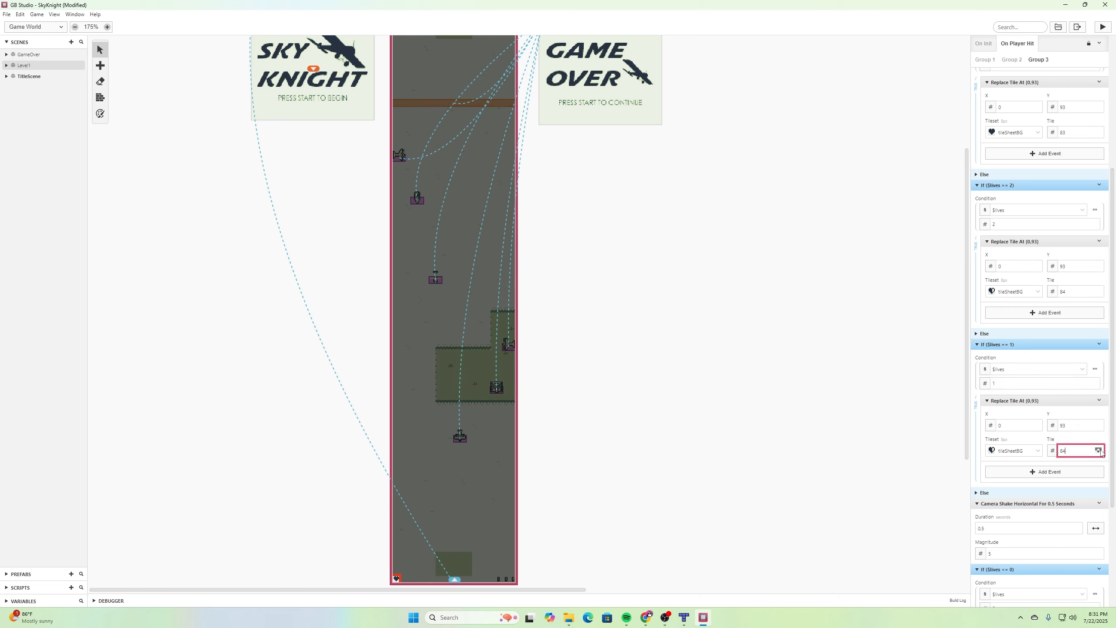
click(1098, 449)
key(ctrl+s)
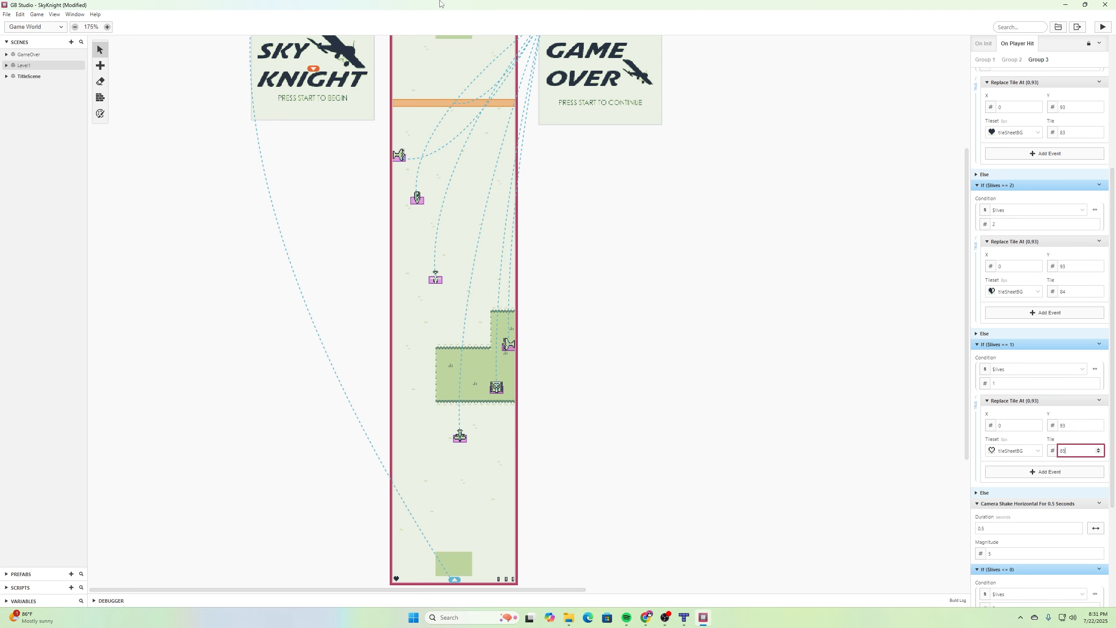
- Copy the whole Group 3 On Player Hit script of Level1
scroll(1011, 185, up, 5)
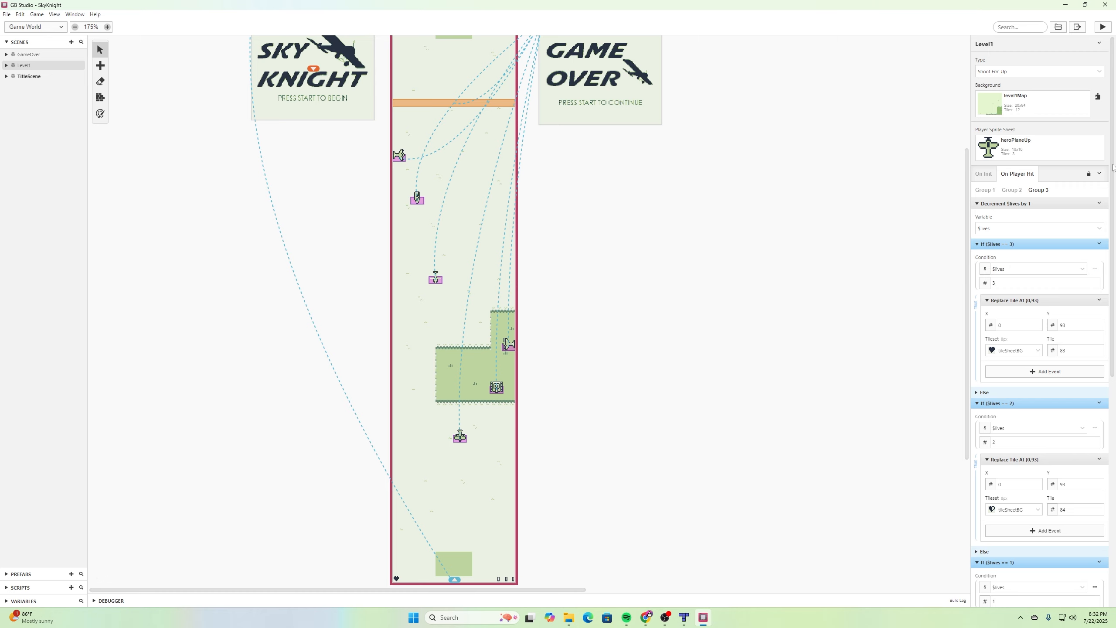
scroll(1075, 370, down, 8)
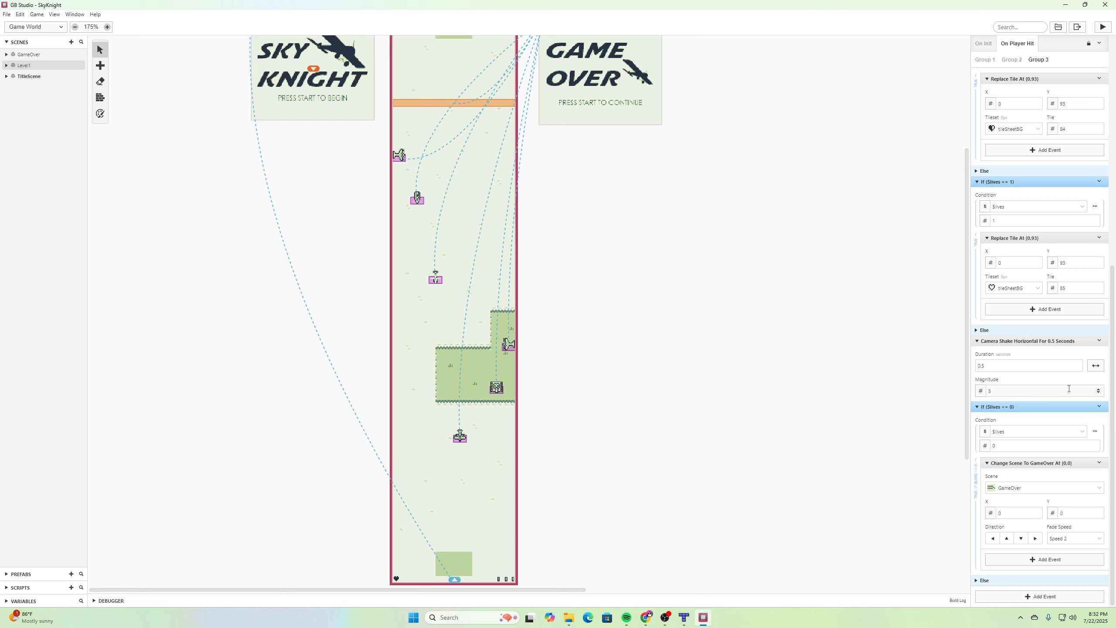
scroll(1073, 378, up, 8)
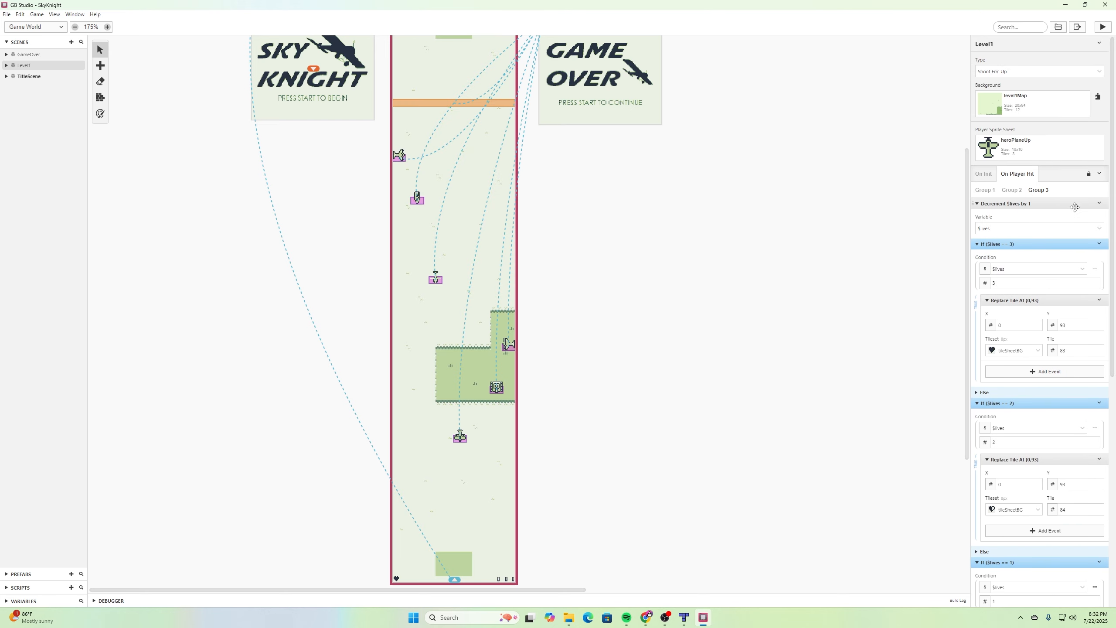
click(1099, 173)
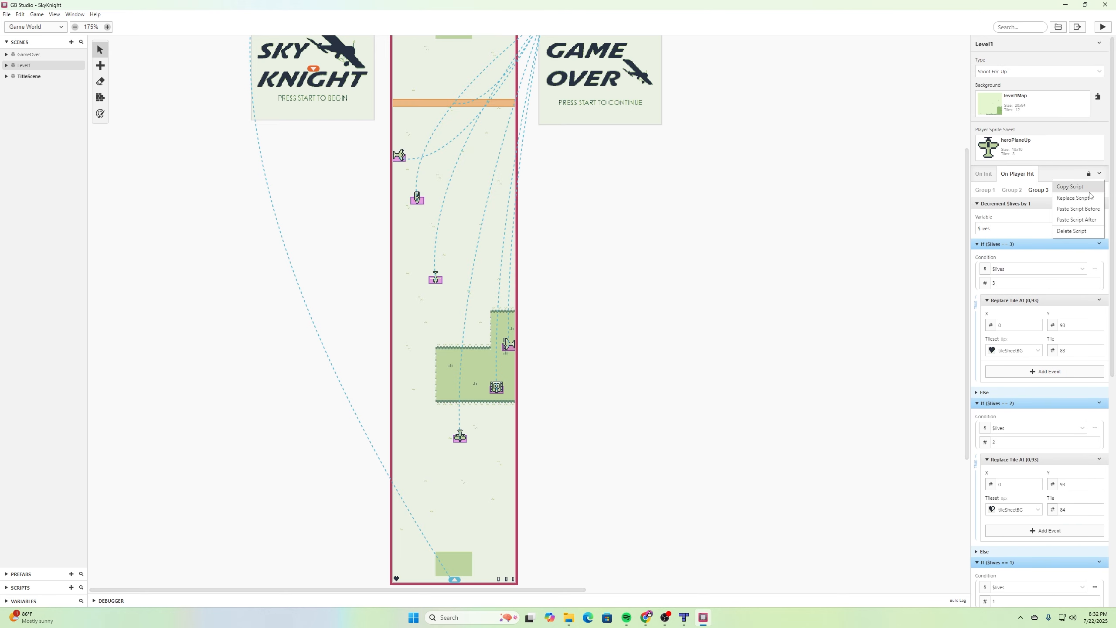
click(1085, 189)
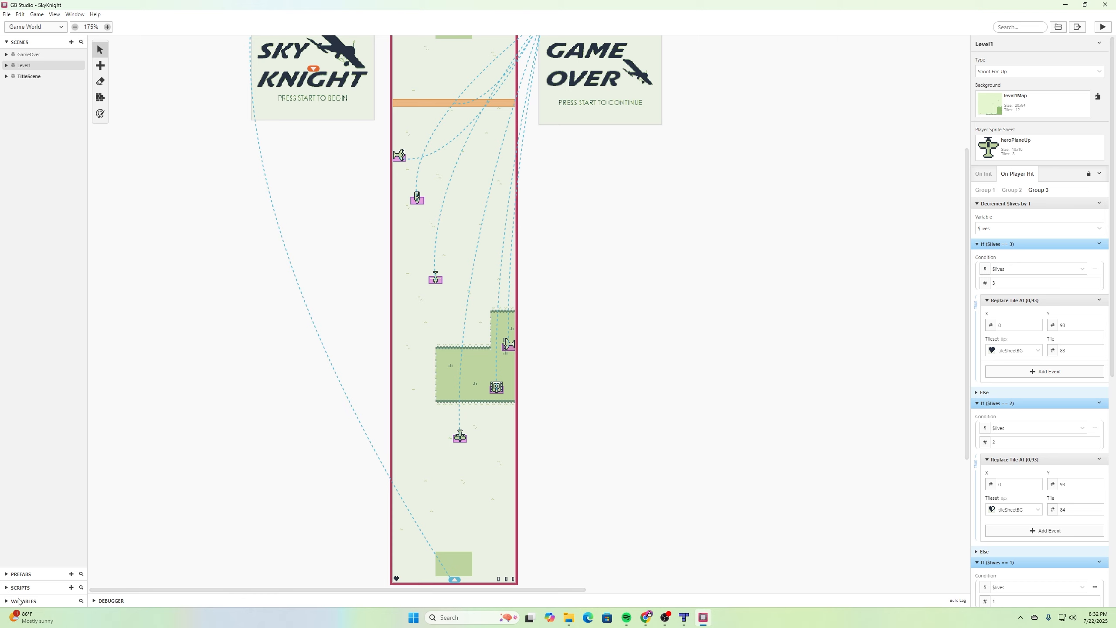
- Replace the enemyTank prefab's On Hit Player script with the copied script
click(7, 573)
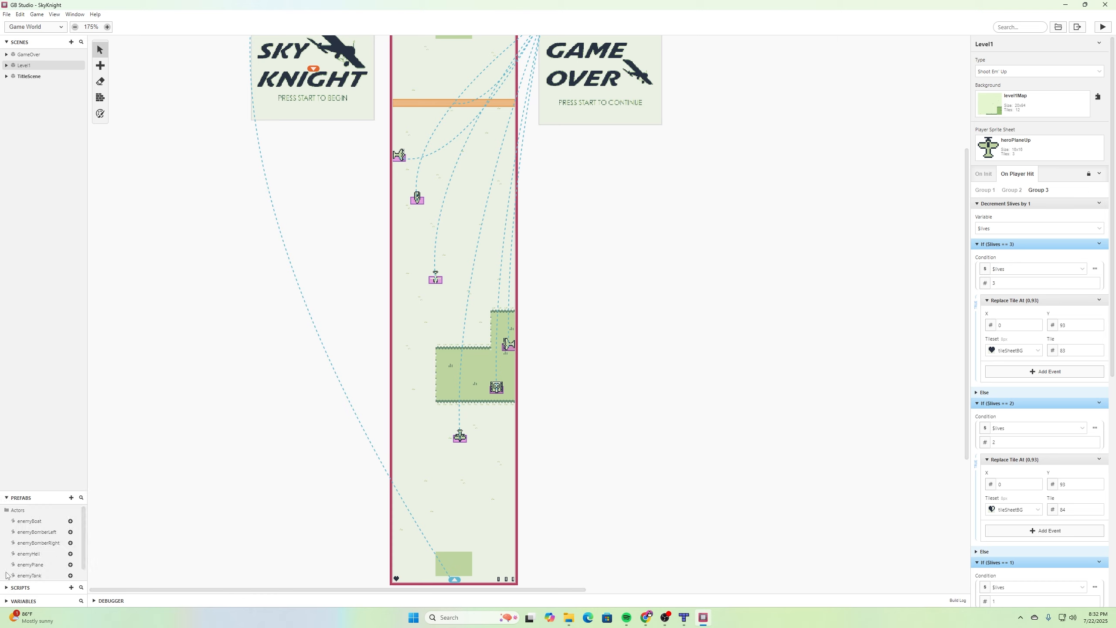
scroll(53, 566, down, 1)
click(35, 566)
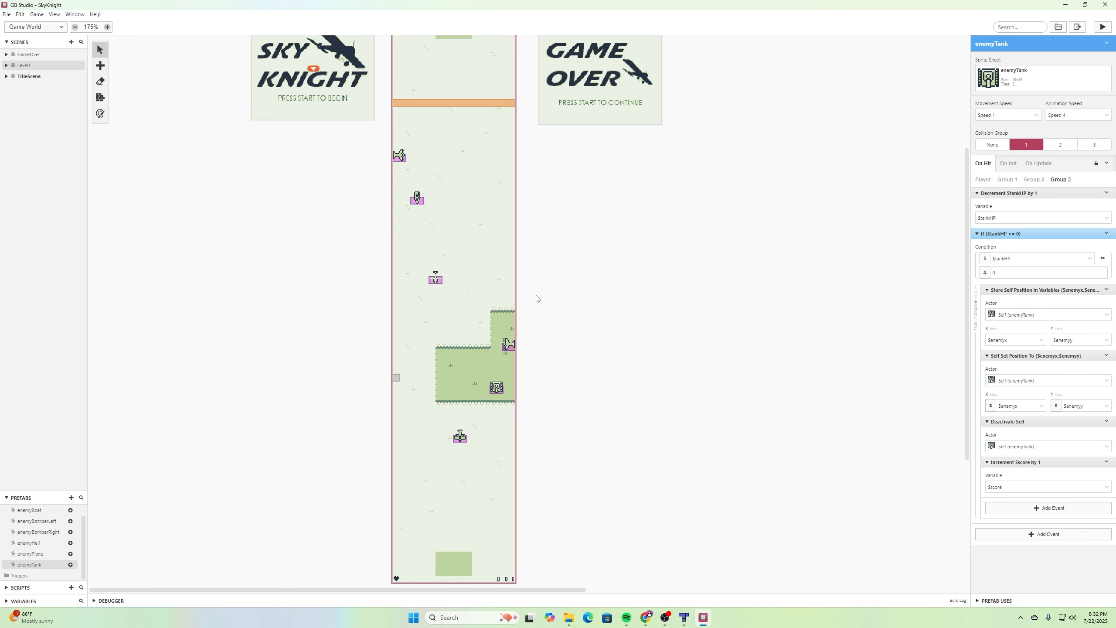
click(987, 183)
click(1106, 163)
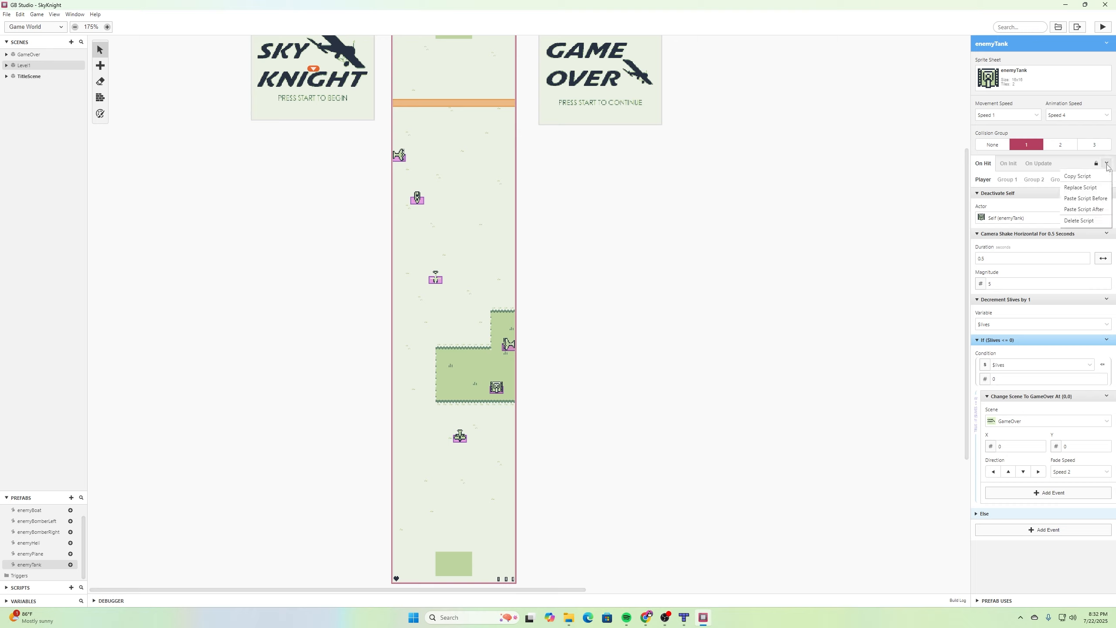
click(1081, 187)
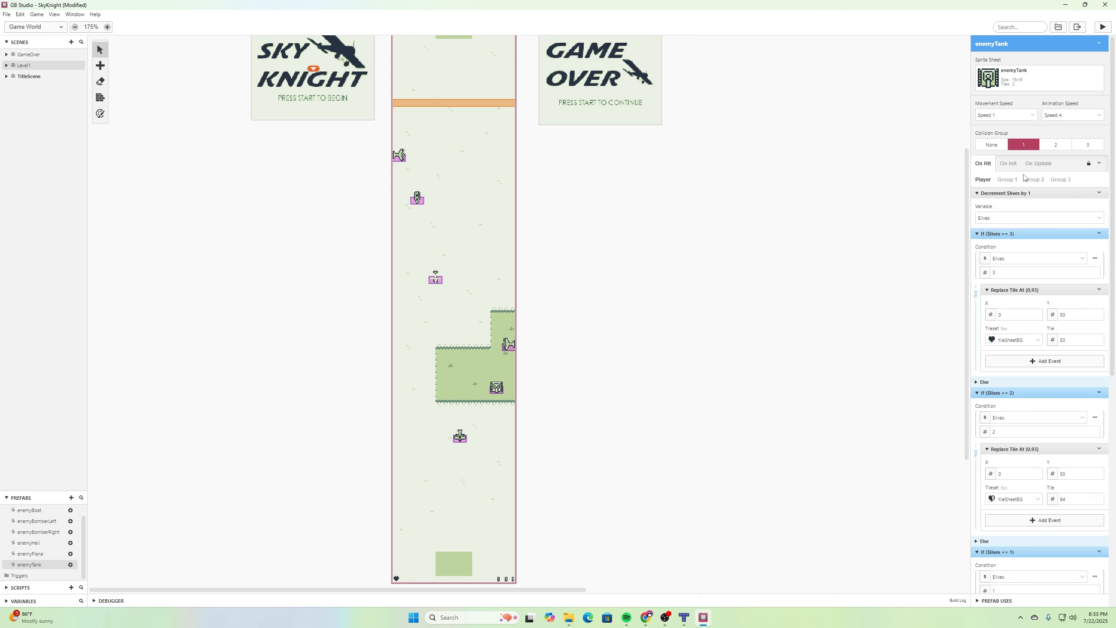
- Insert a Deactivate Actor event for self before Decrement $lives in enemyTank's Player hit script
click(1100, 165)
click(1099, 165)
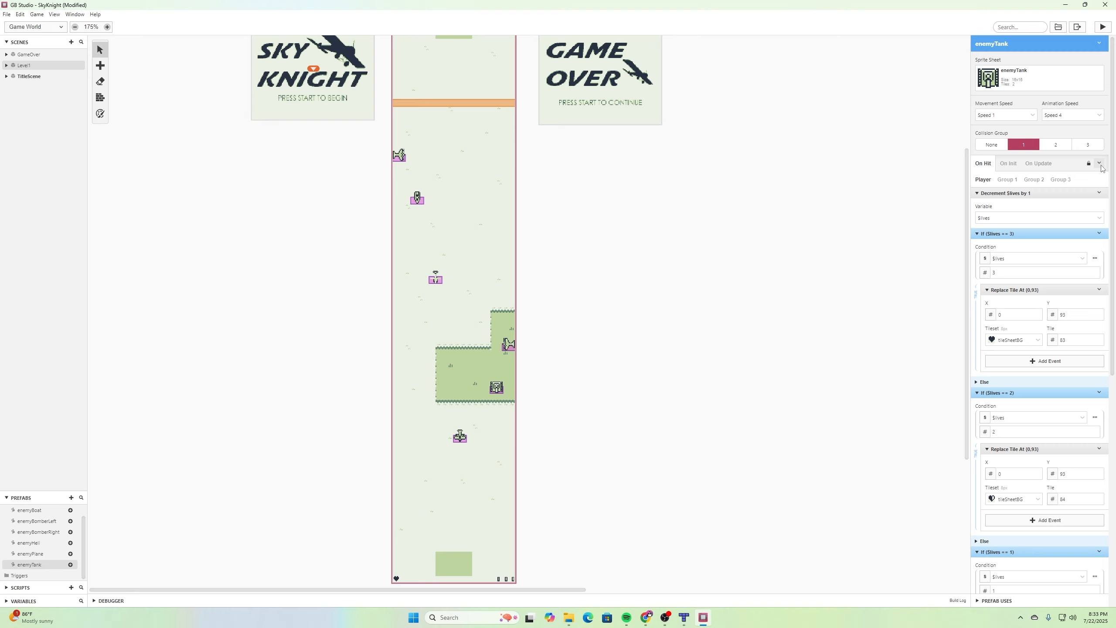
click(1099, 192)
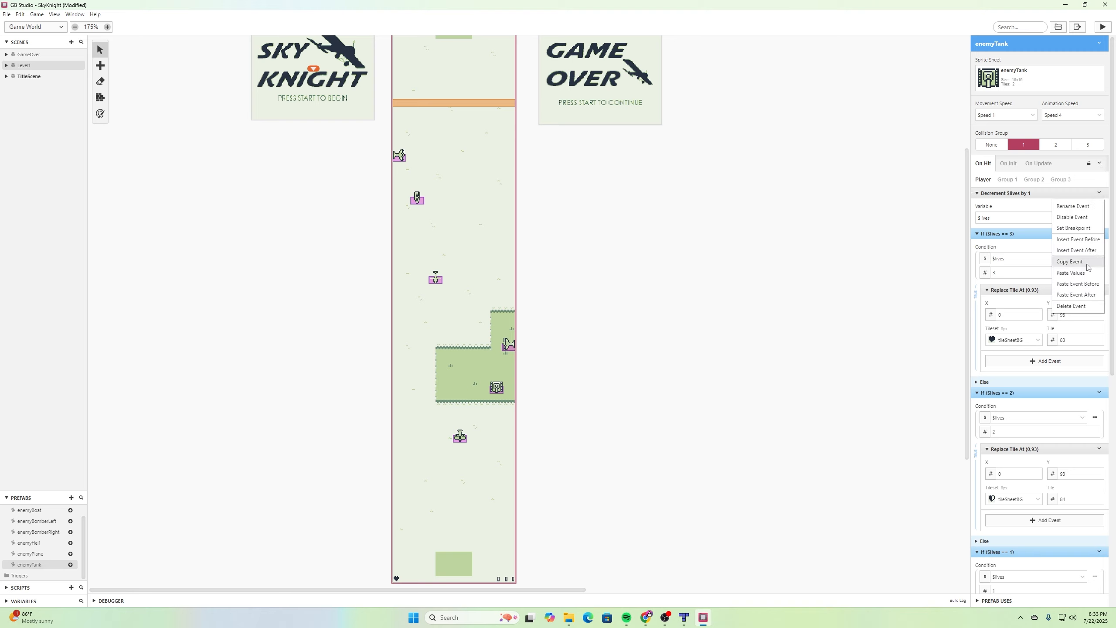
click(1093, 239)
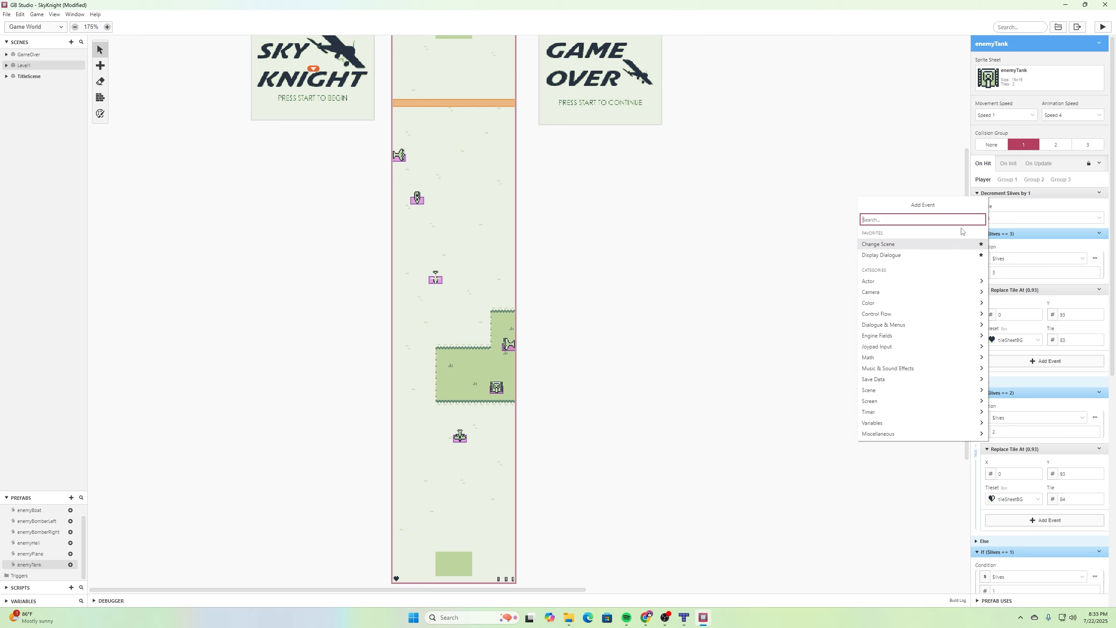
text(dea)
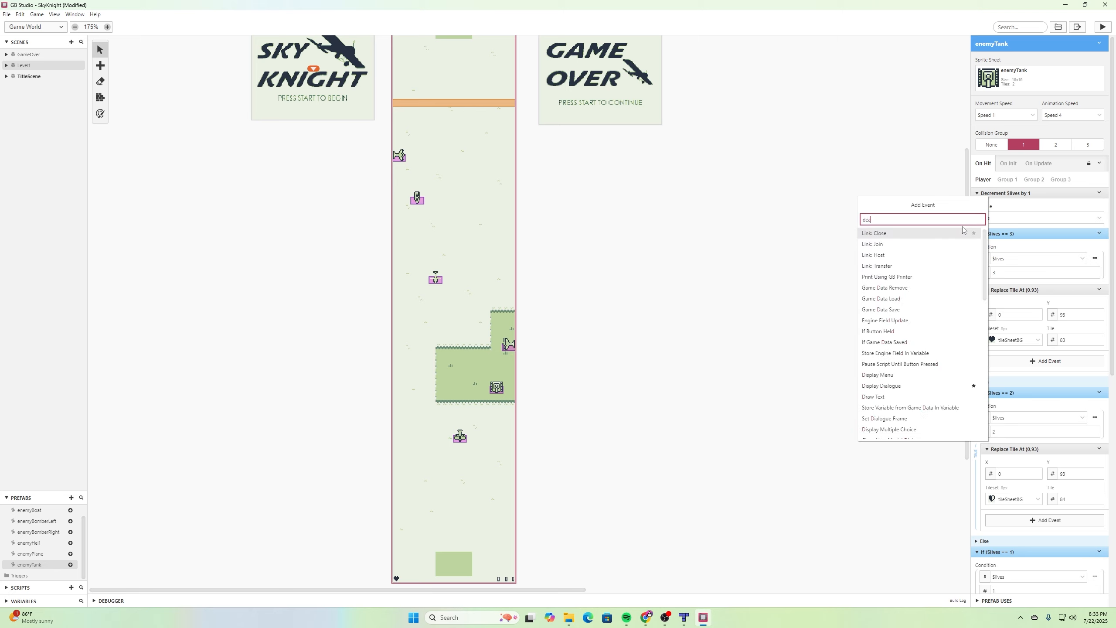
text(c)
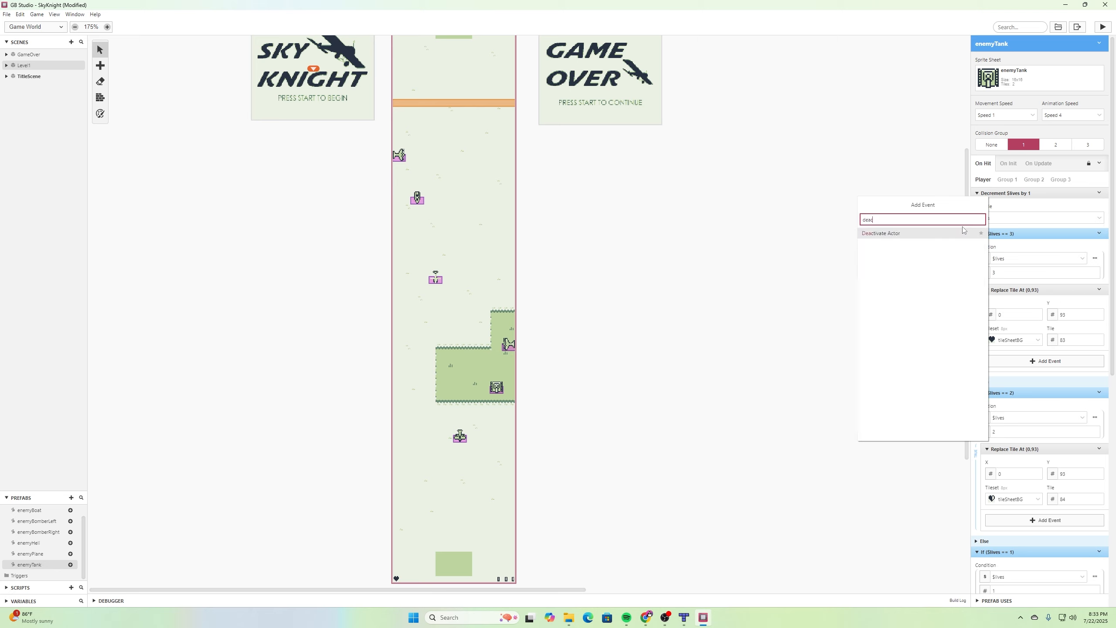
click(927, 233)
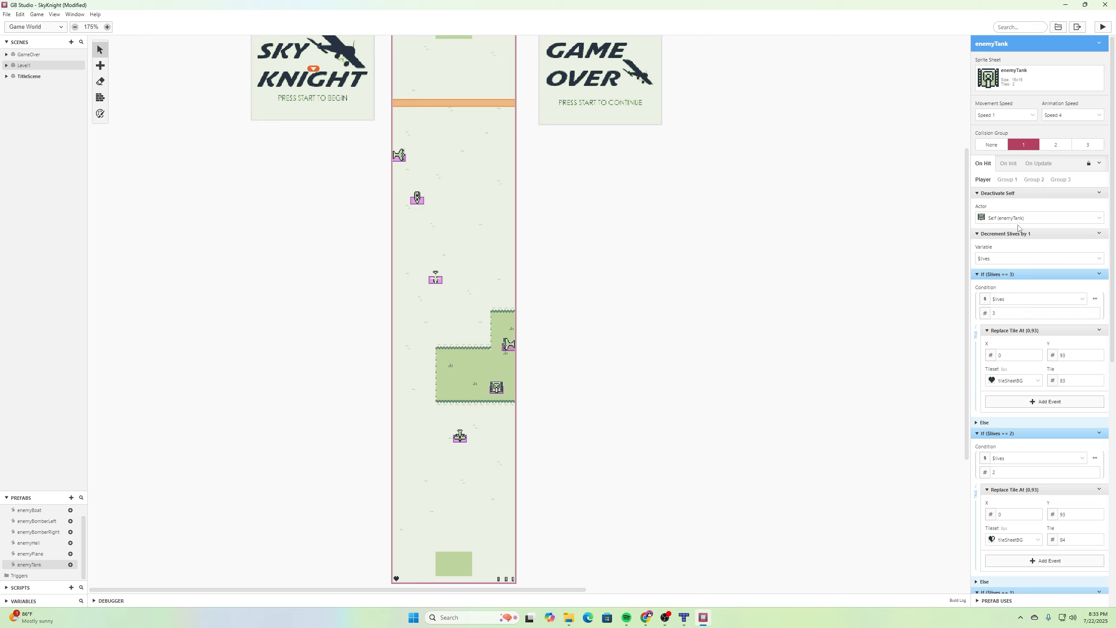
click(879, 264)
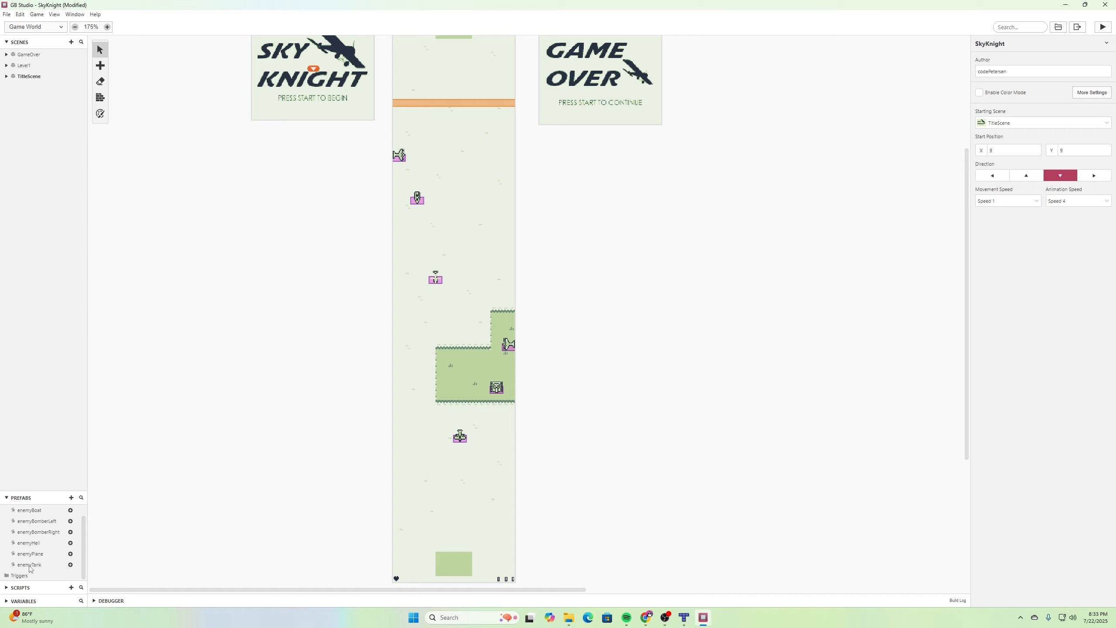
- Replace the enemyPlane prefab's On Hit Player script with the copied script
click(41, 554)
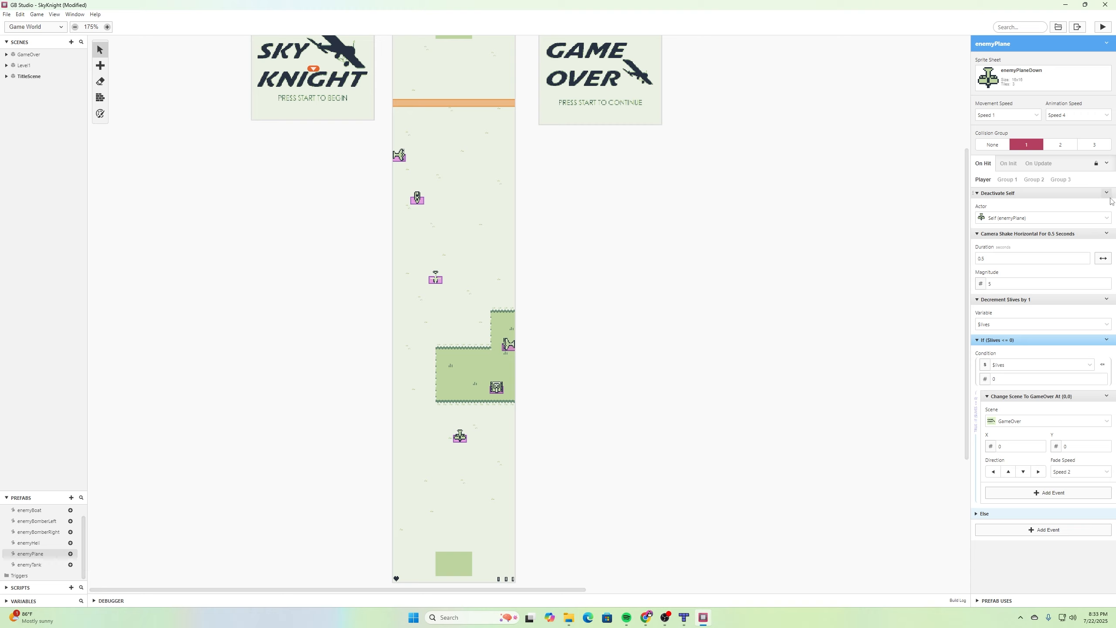
click(1107, 163)
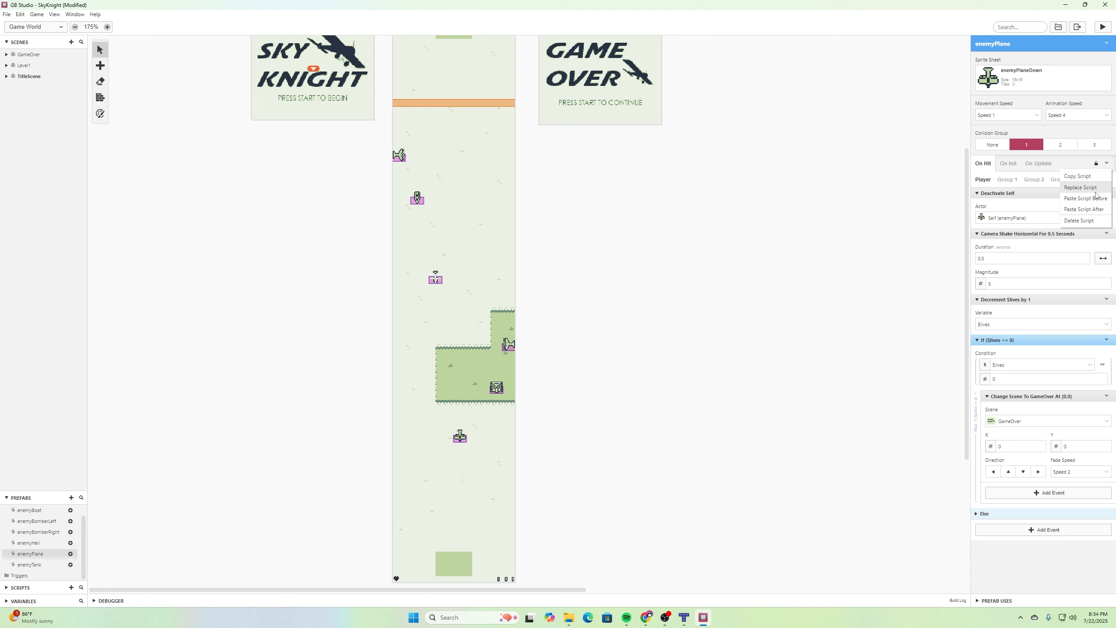
click(1096, 192)
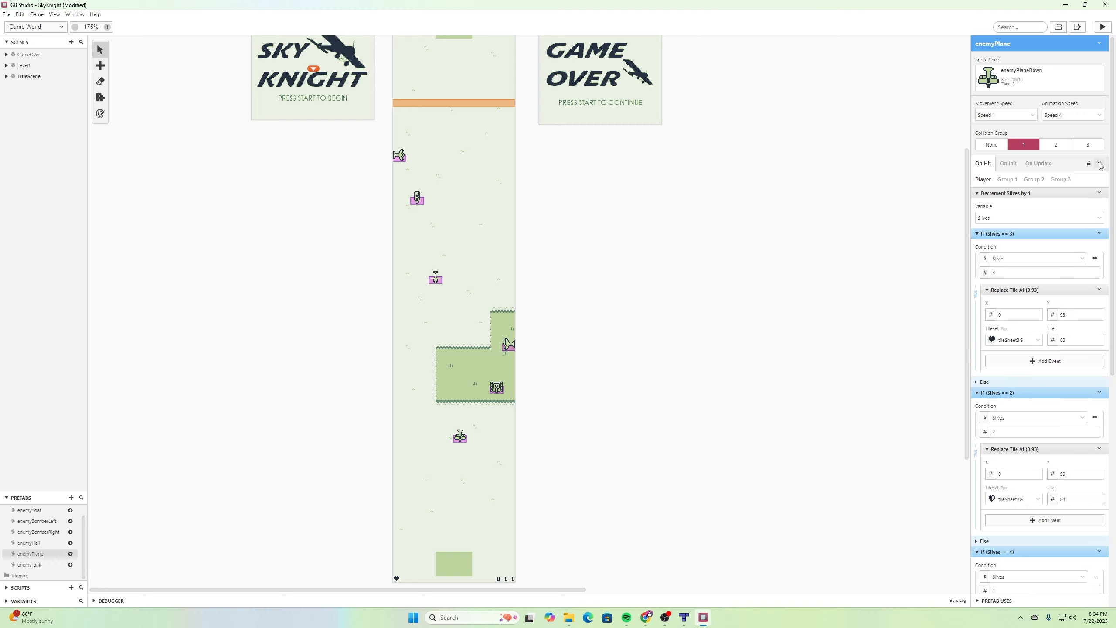
- Insert a Deactivate Actor event before Decrement $lives in enemyPlane's Player hit script
click(1099, 193)
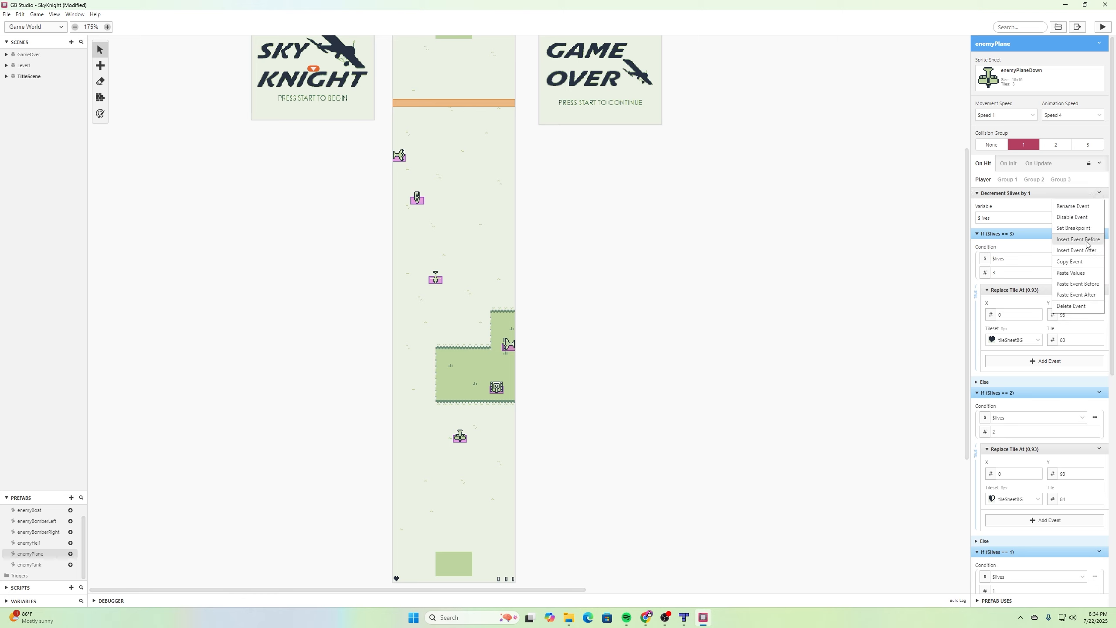
click(1080, 239)
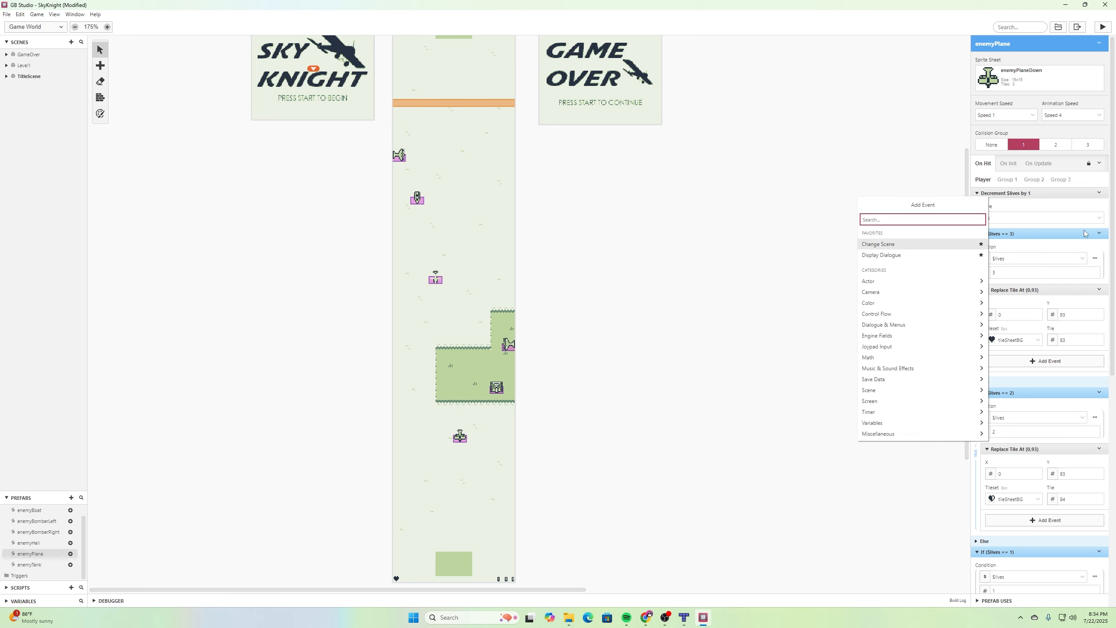
text(deactiv)
click(940, 234)
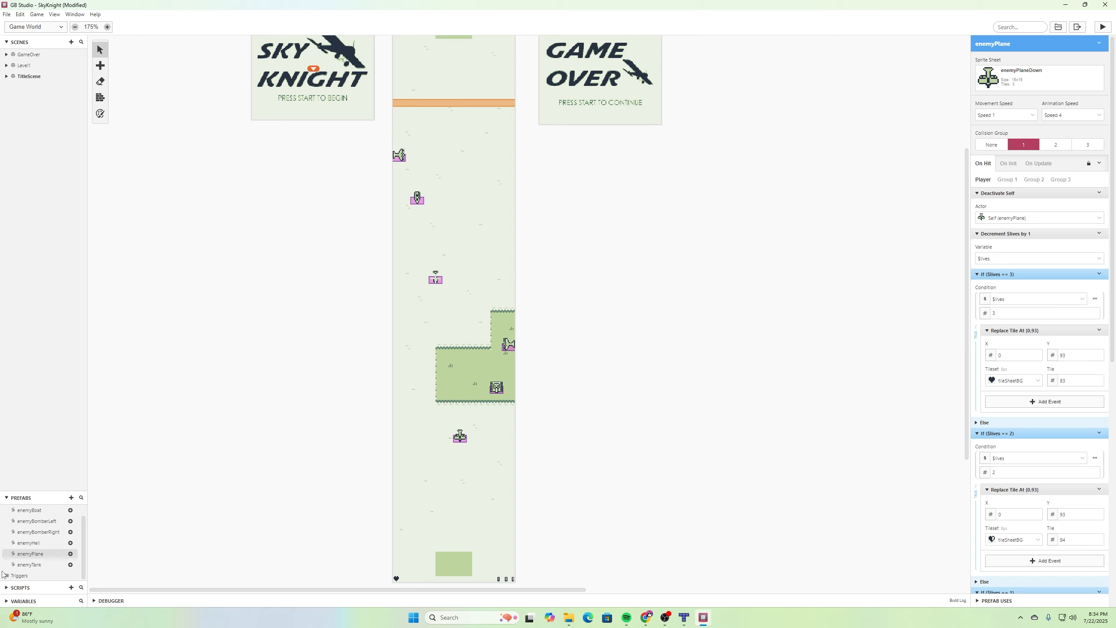
- Replace the enemyHeli prefab's On Hit Player script with the copied script
click(27, 544)
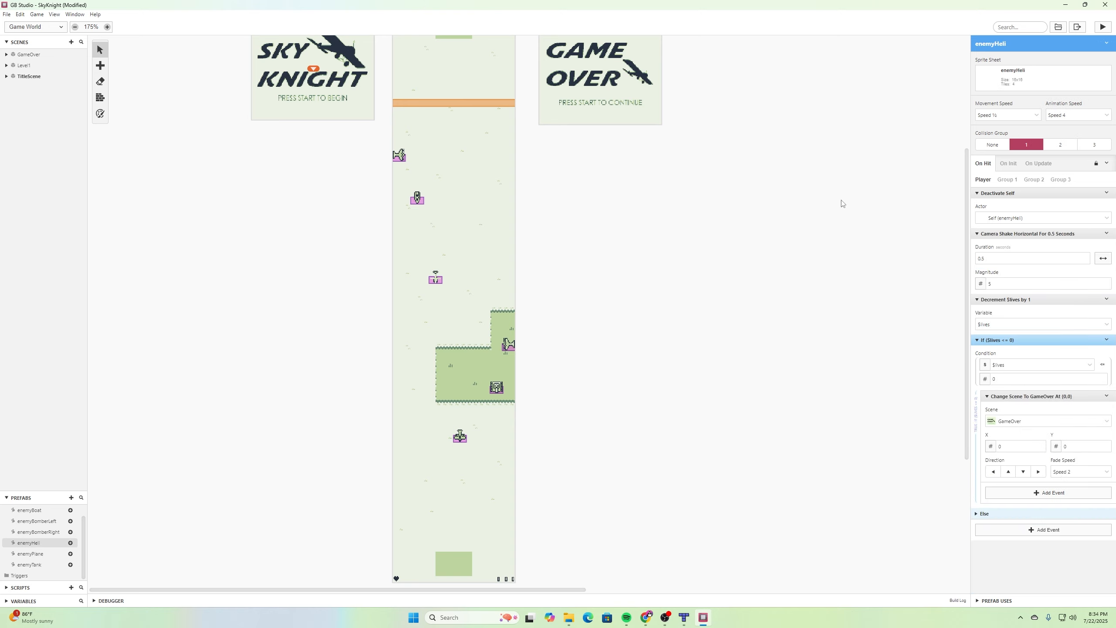
click(1107, 163)
click(1101, 187)
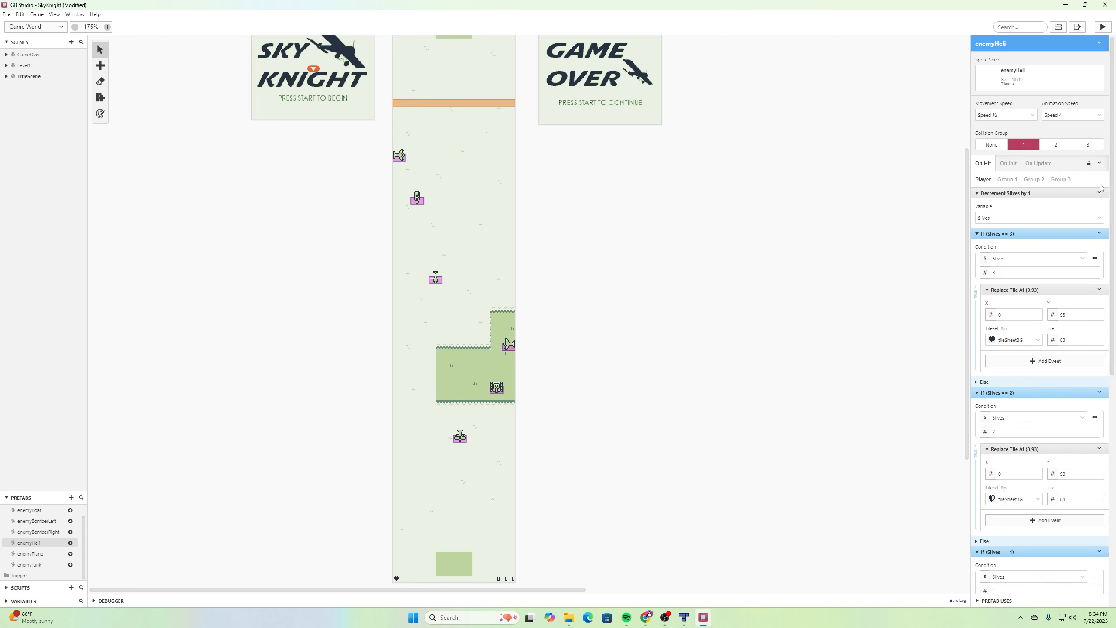
- Insert a Deactivate Actor event before Decrement $lives in enemyHeli's Player hit script
click(1099, 193)
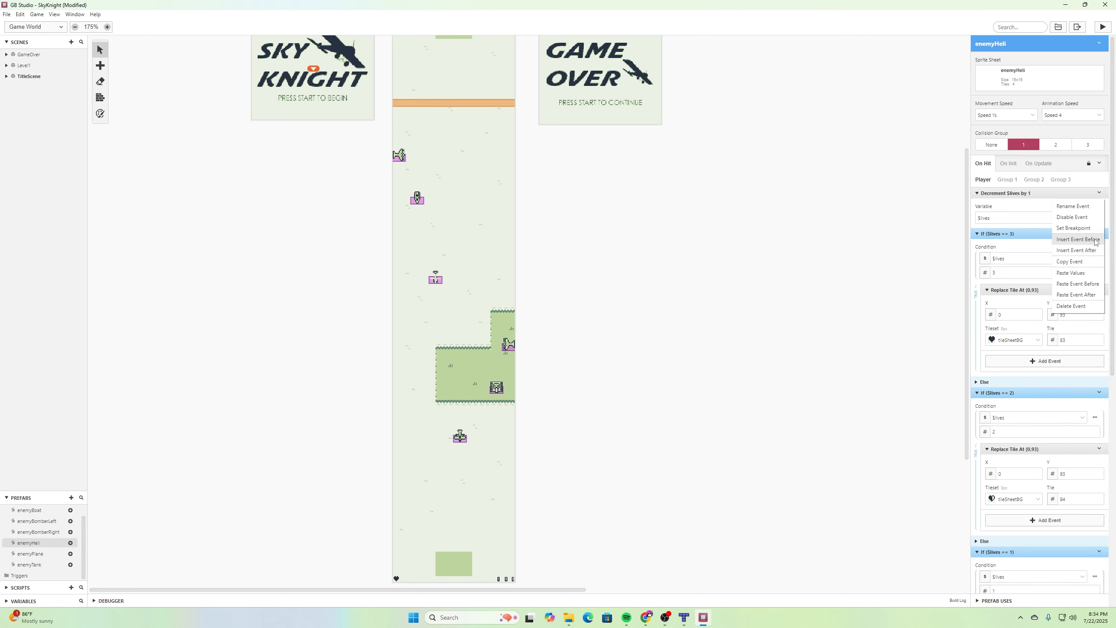
click(1078, 240)
text(deact)
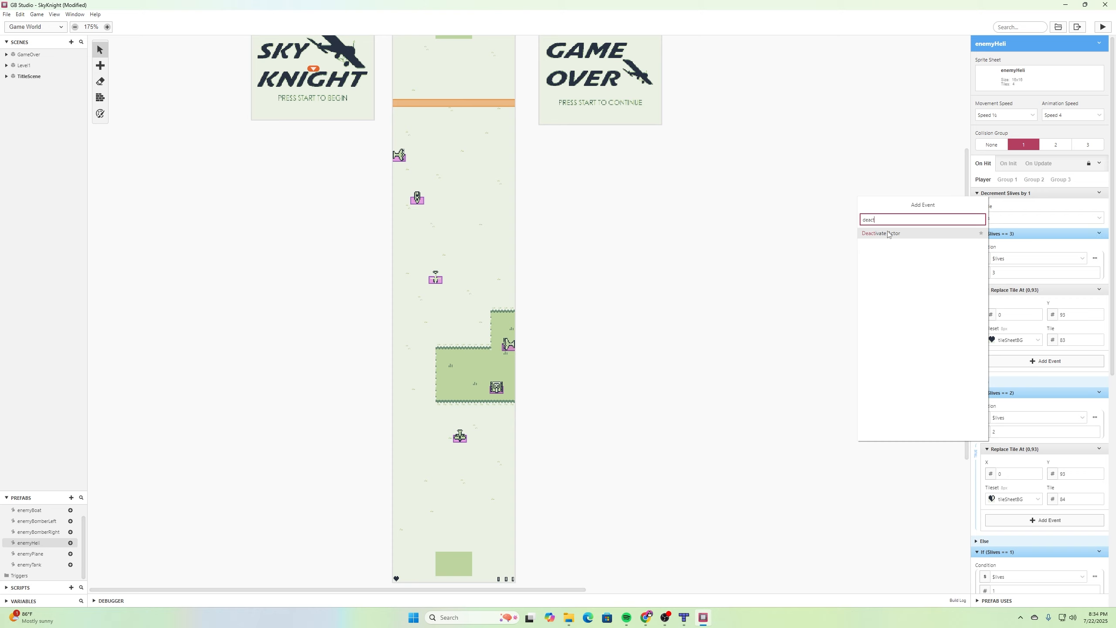
key(Return)
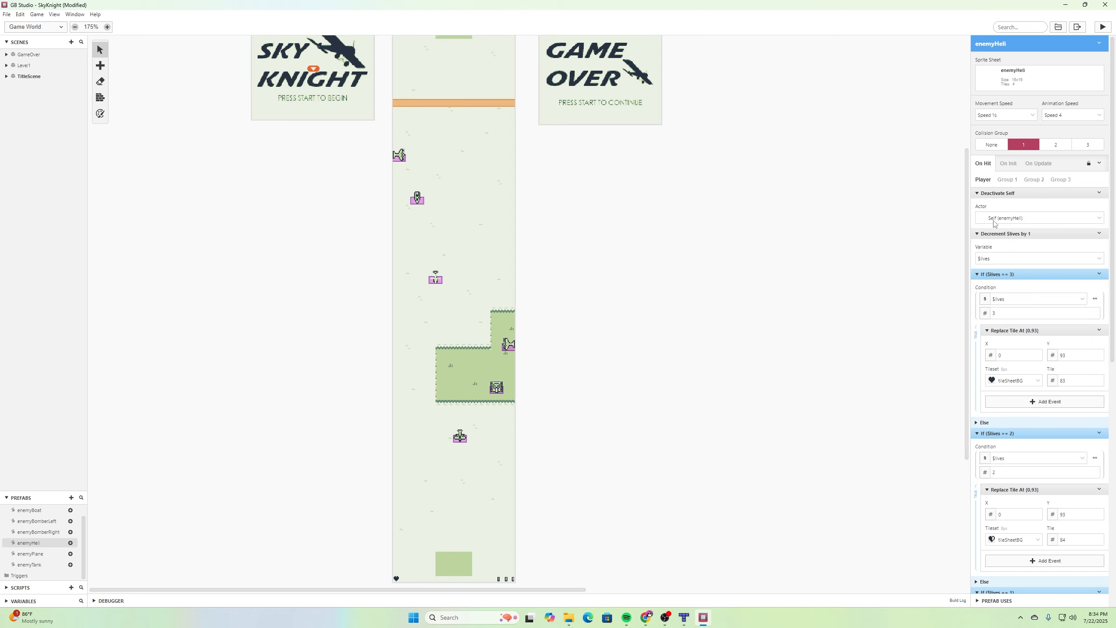
- Insert a Deactivate Actor event before Decrement $lives in enemyBomberRight's Player hit script
click(39, 532)
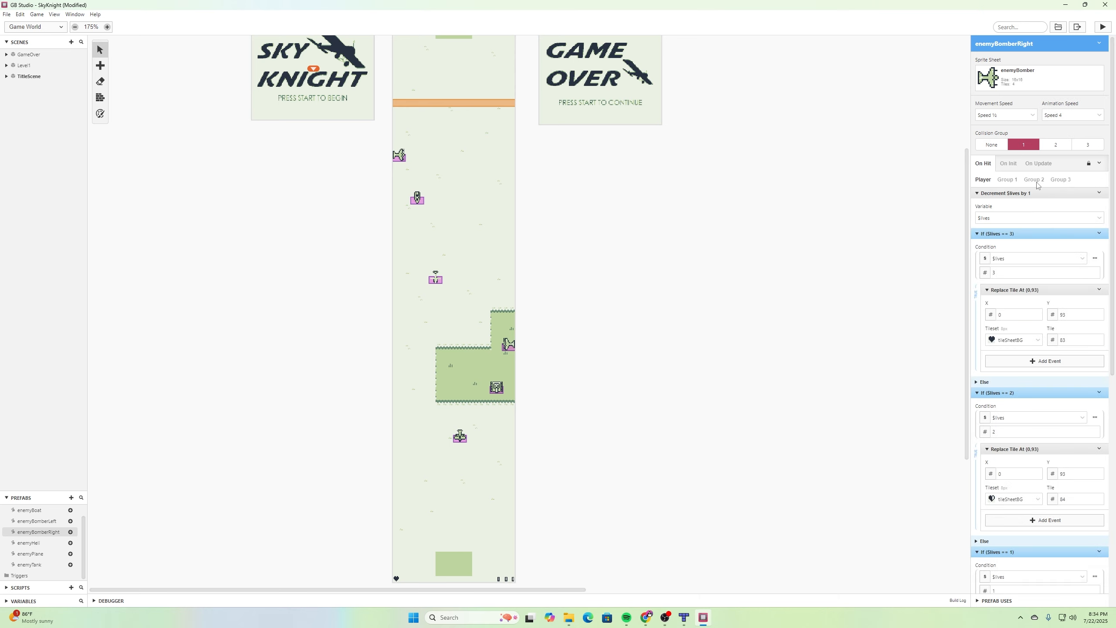
click(1099, 192)
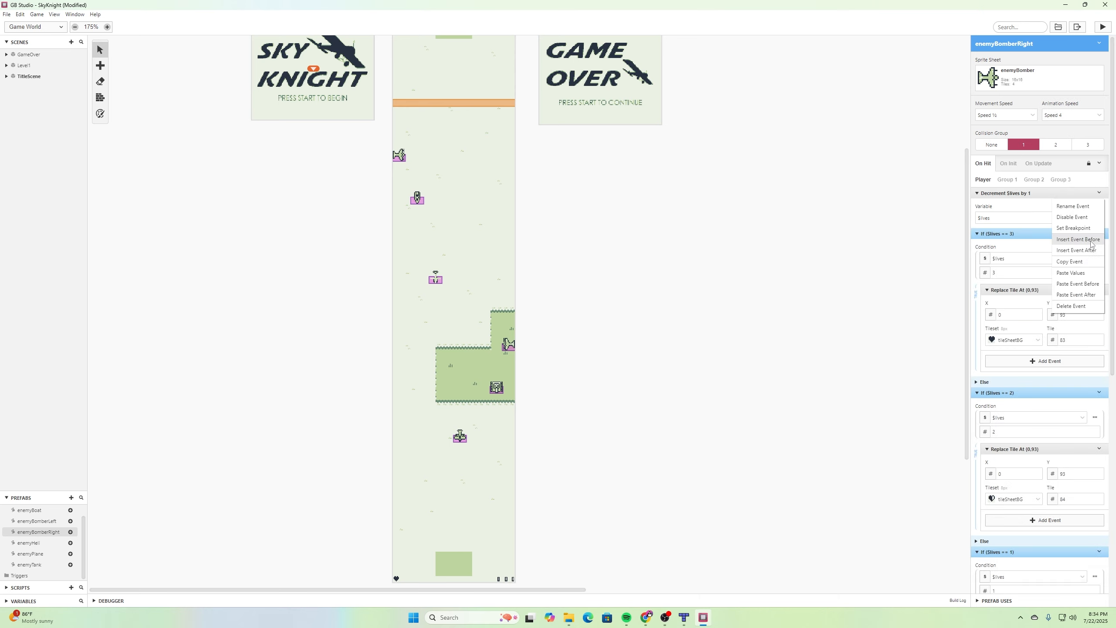
click(1092, 244)
click(903, 238)
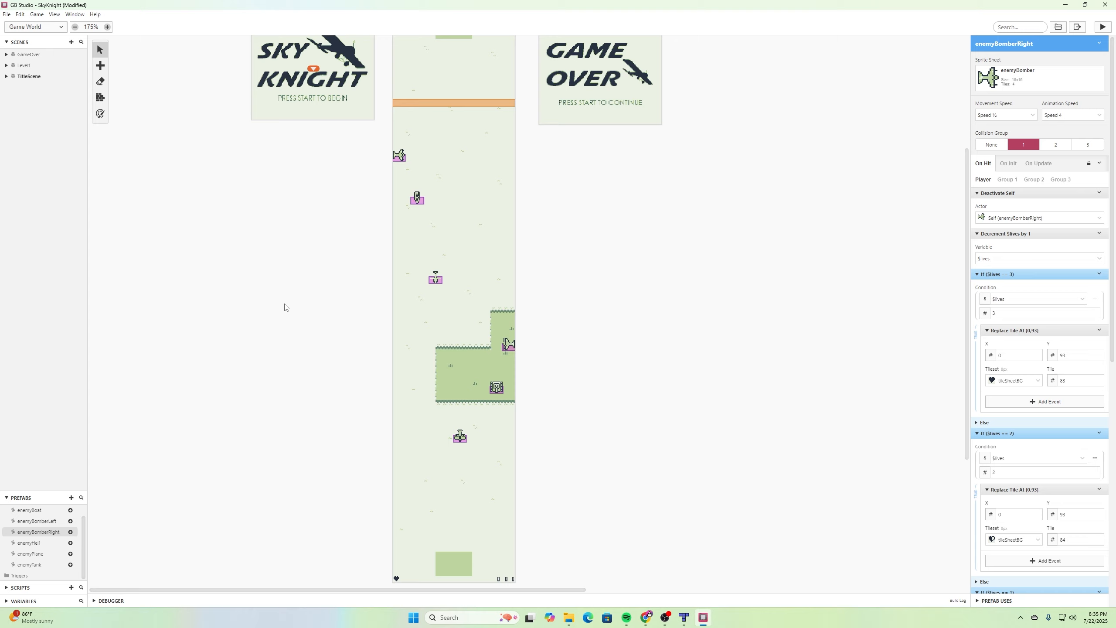
- Review the enemyBoat prefab's hit script and save the project
click(29, 510)
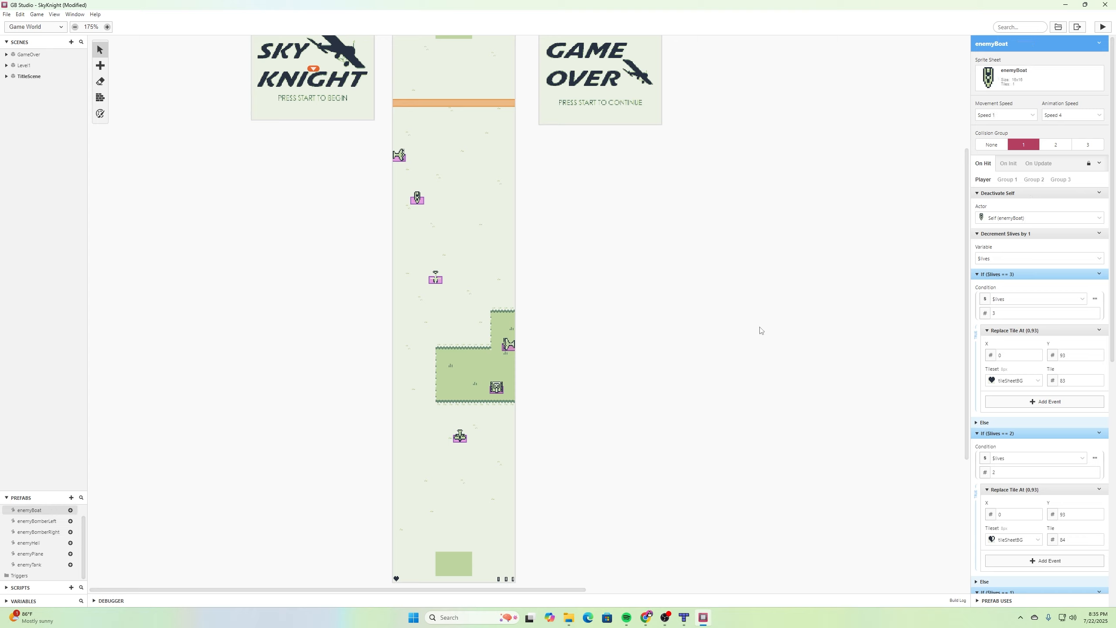
click(6, 14)
click(18, 59)
- Run the game and play through enemy hits to game over and back, testing the heart tiles
scroll(493, 413, down, 2)
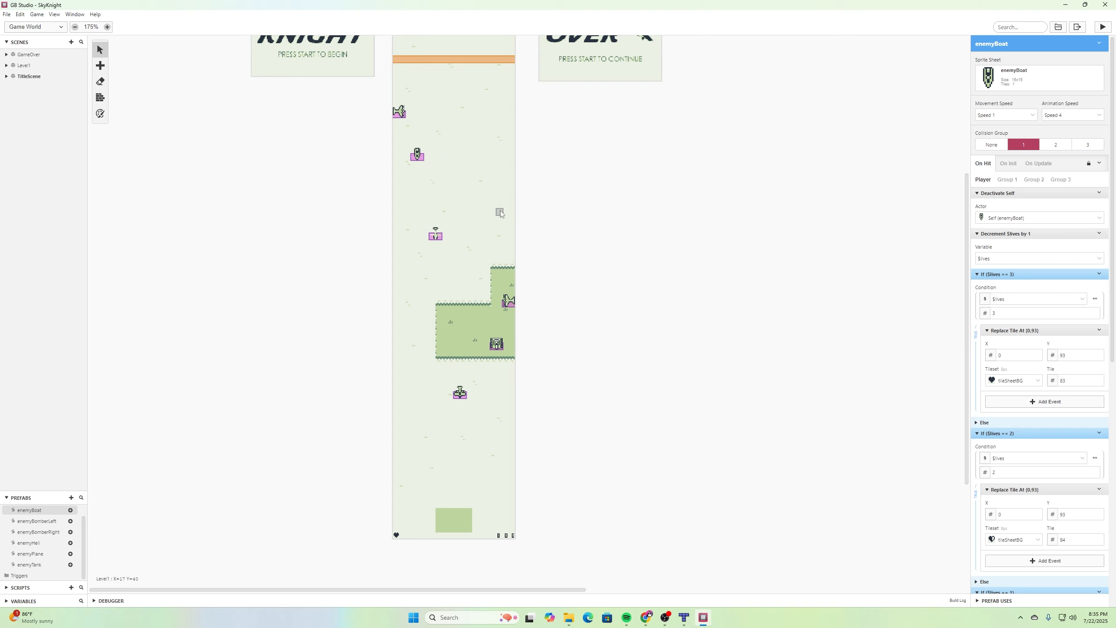
scroll(498, 211, up, 3)
scroll(458, 238, down, 2)
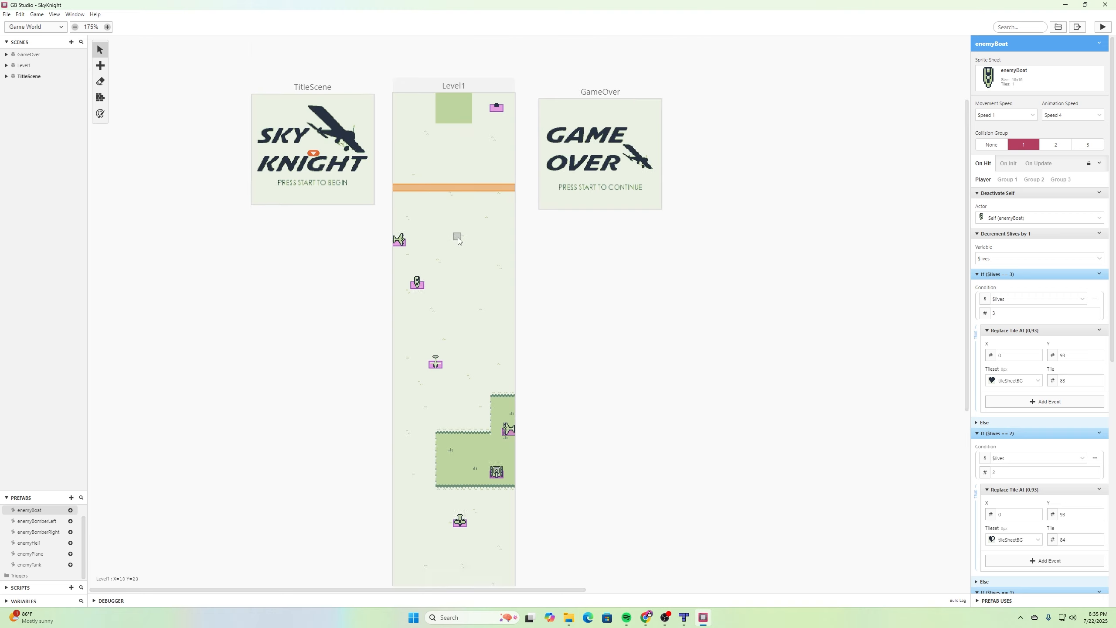
click(1103, 28)
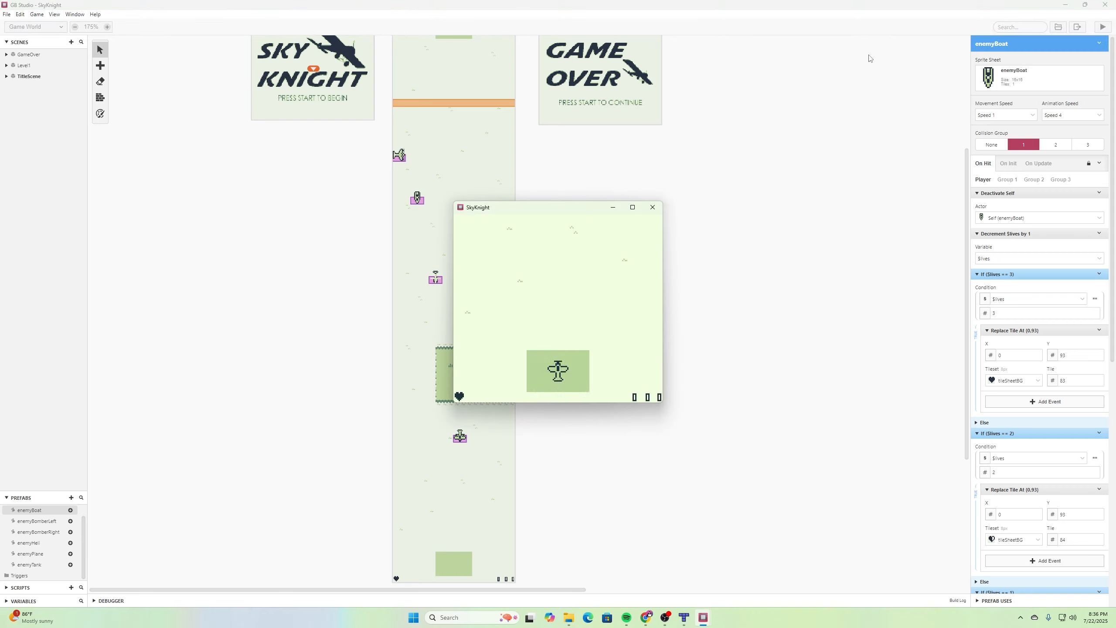
key(Right)
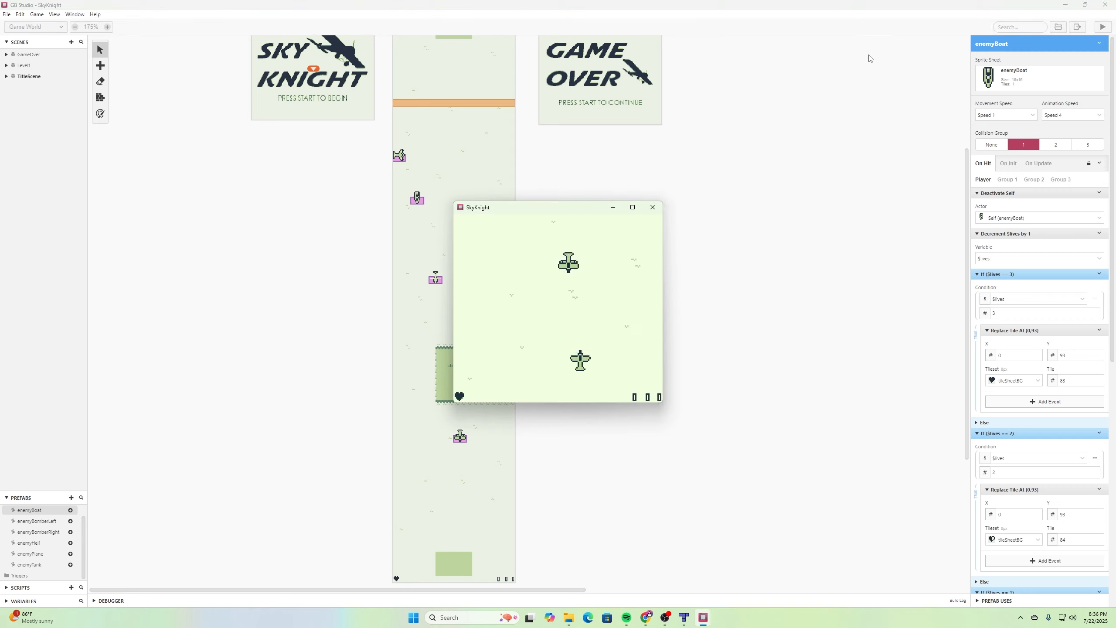
key(Left)
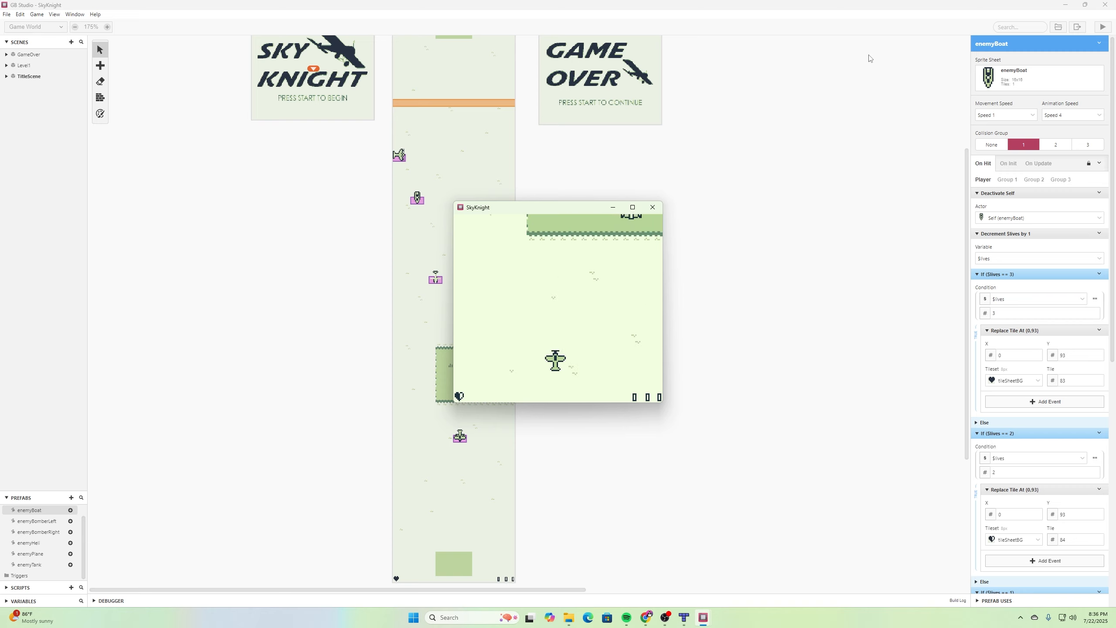
key(Right)
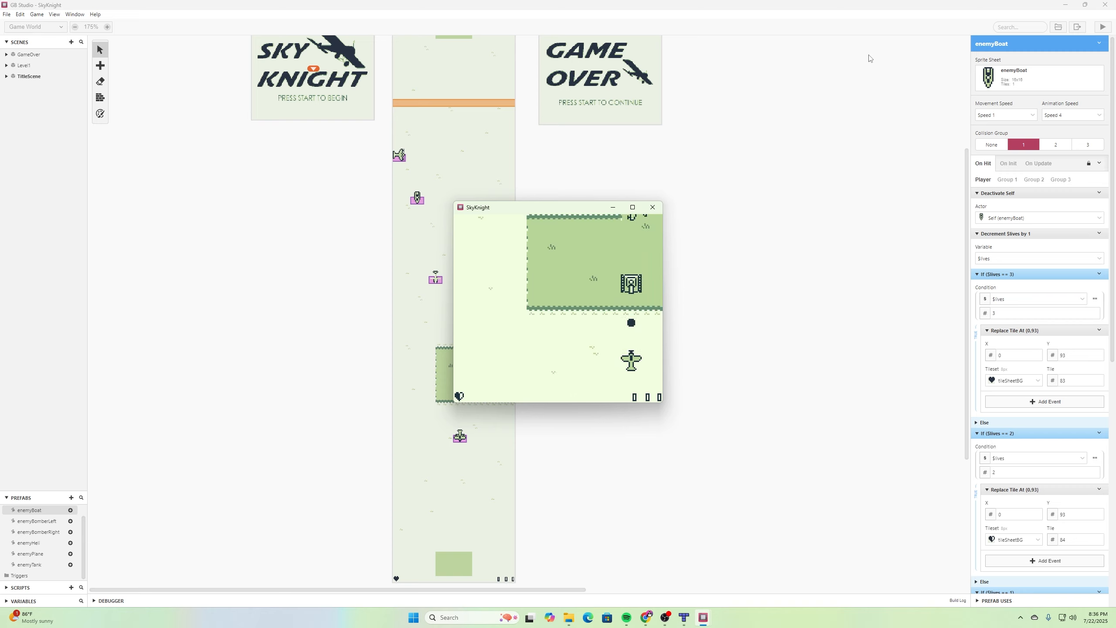
key(Left)
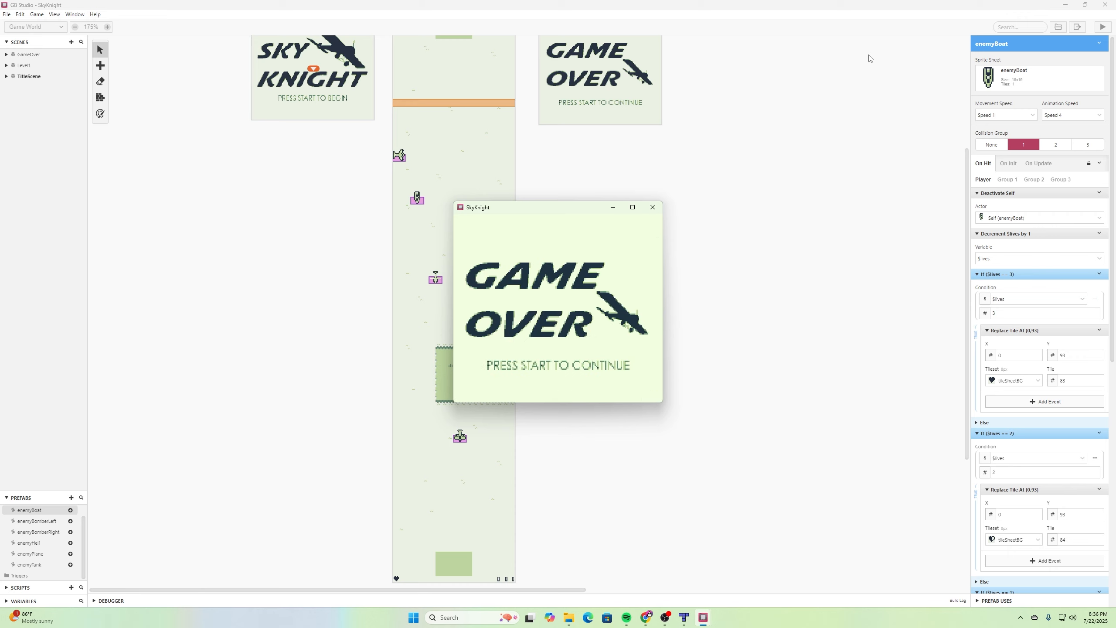
key(Return)
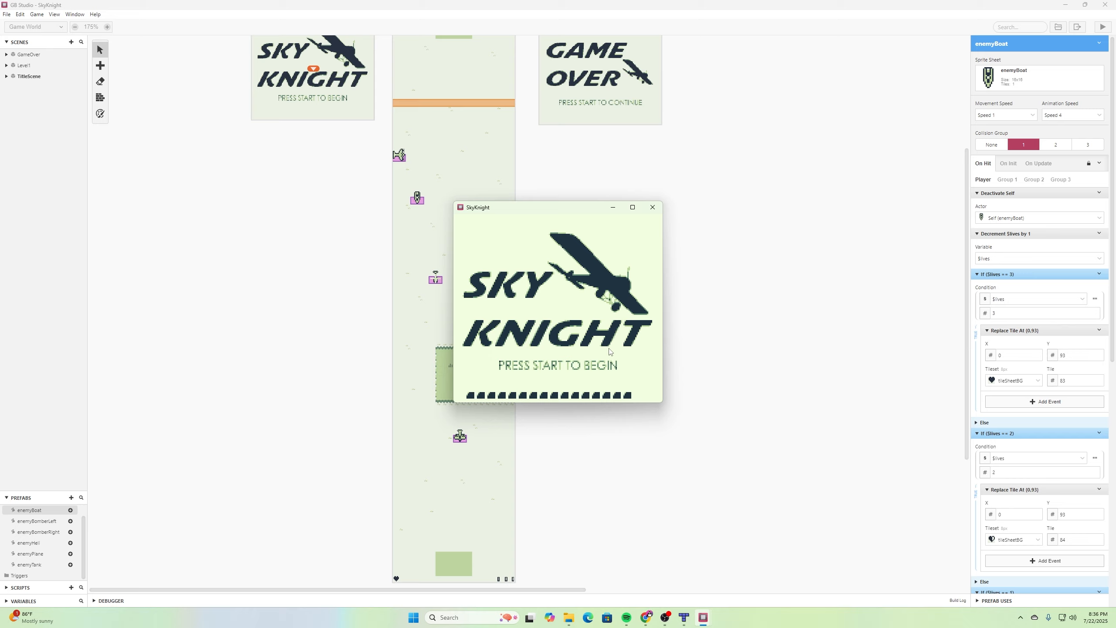
key(Return)
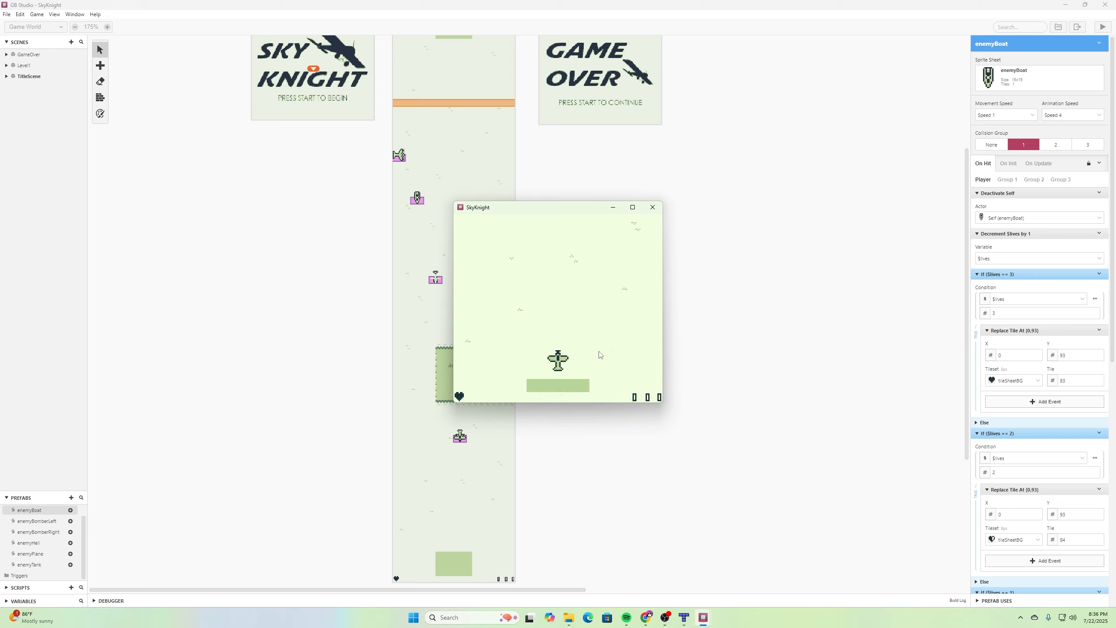
key(Left)
key(Right)
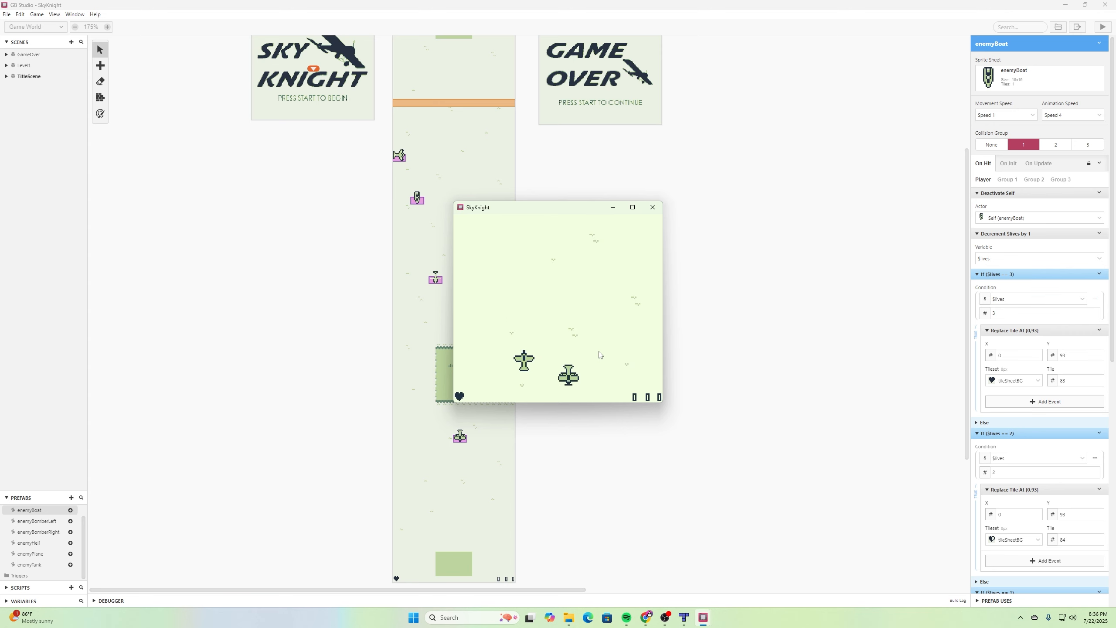
key(Right)
key(Right)
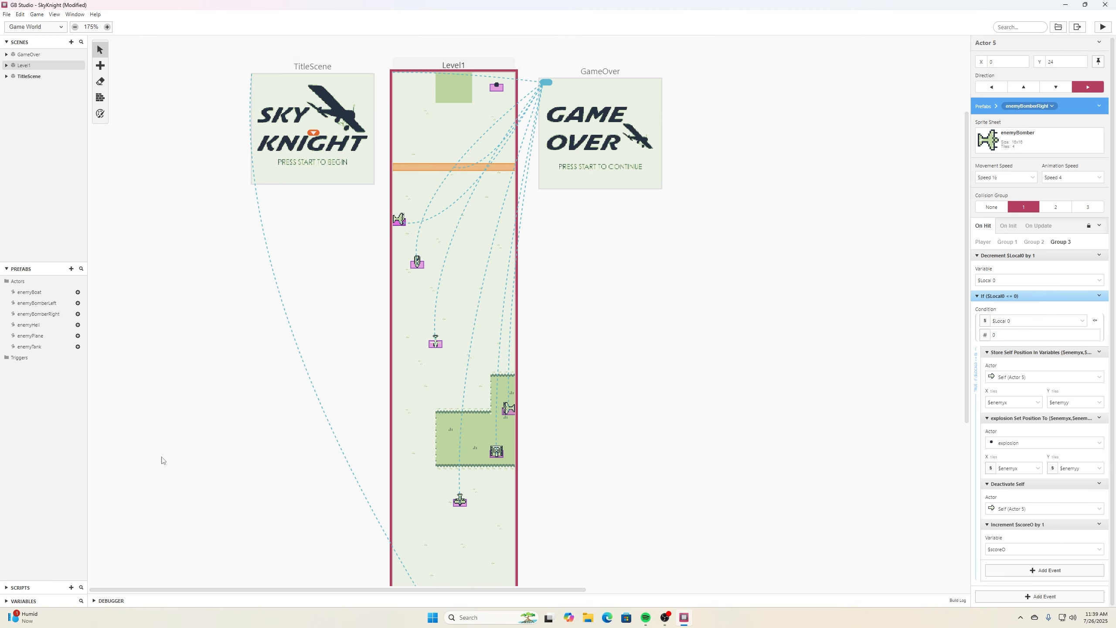
- Create a new script and name it updateScoreDisplay
scroll(476, 285, down, 3)
click(475, 285)
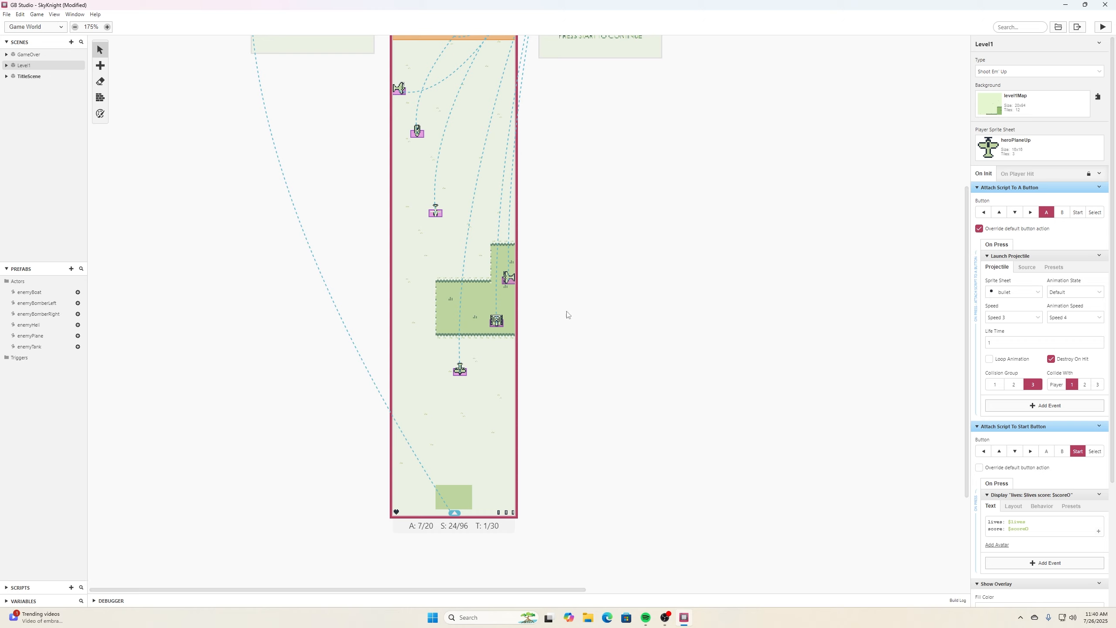
click(8, 588)
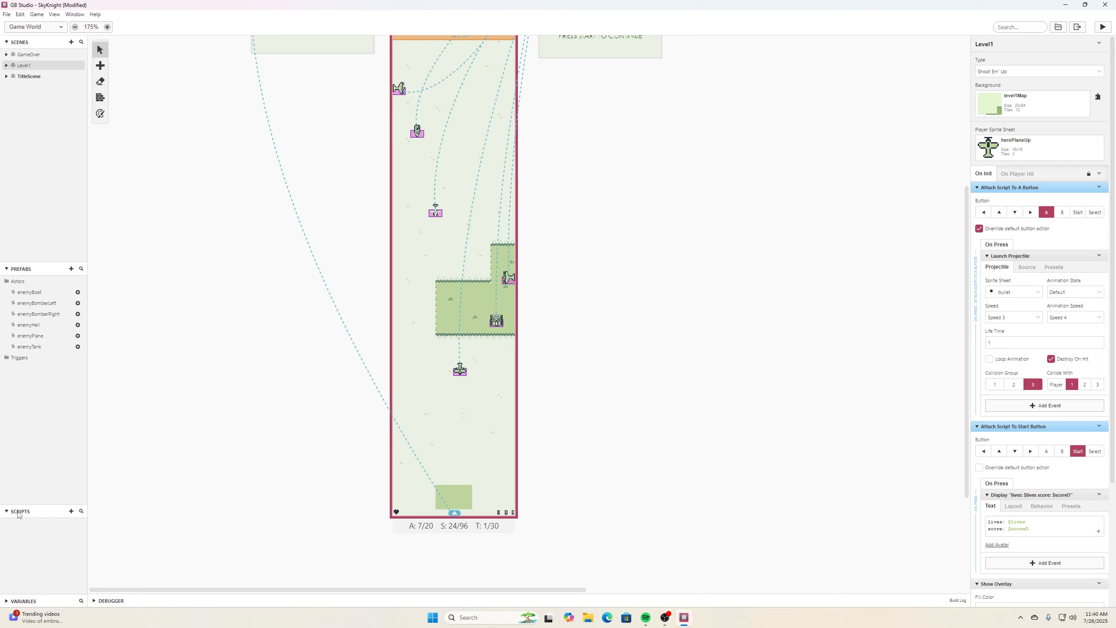
click(70, 511)
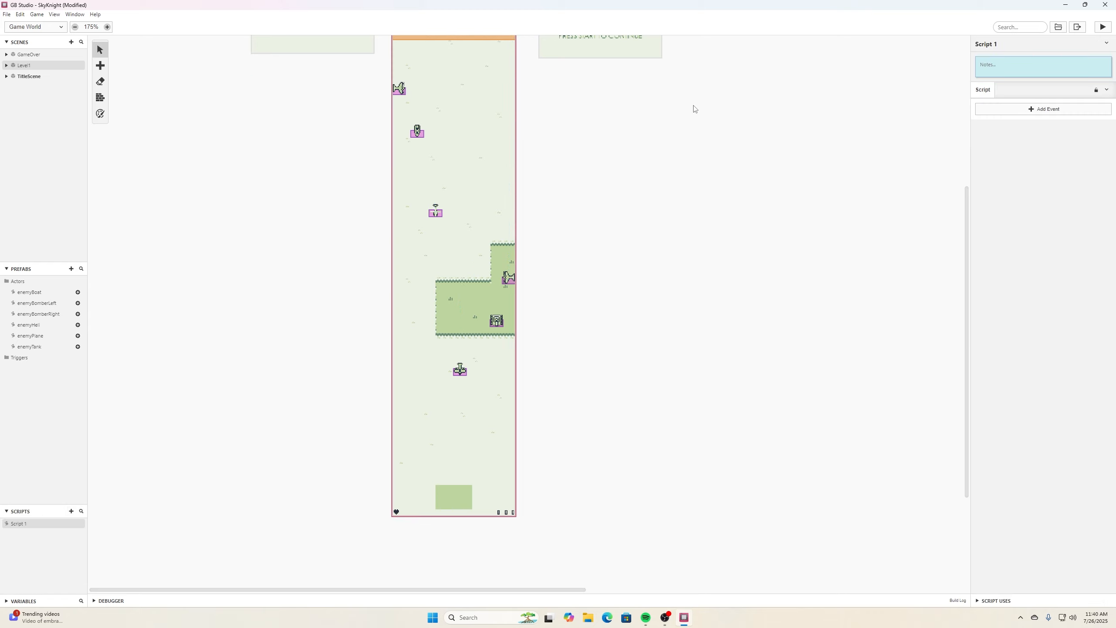
click(991, 43)
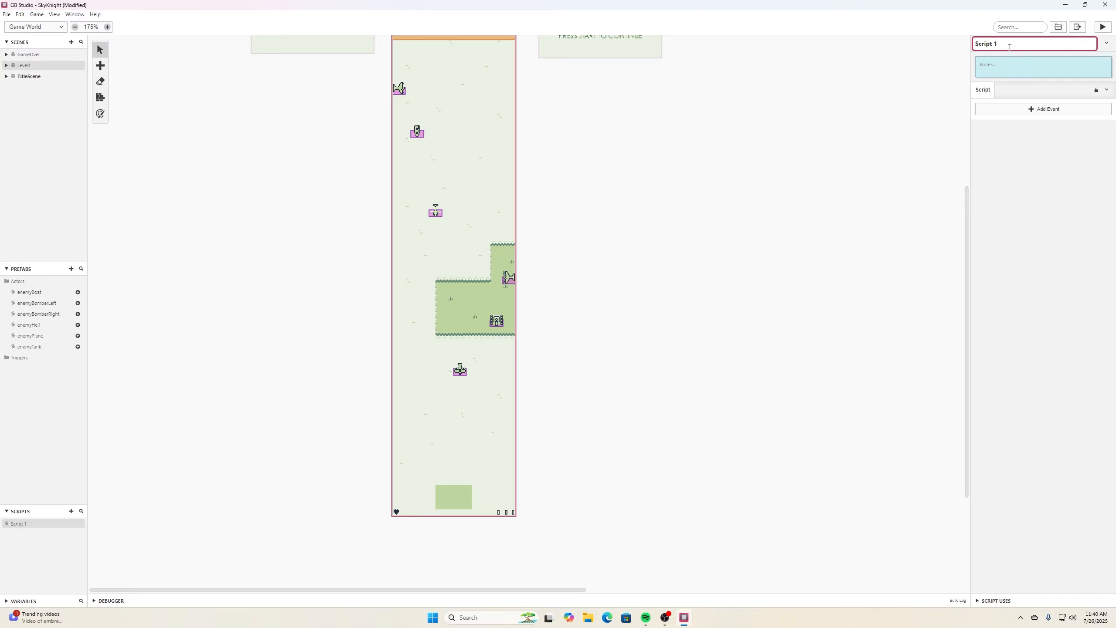
triple_click(997, 49)
text(updateScoreDisplay)
click(1050, 147)
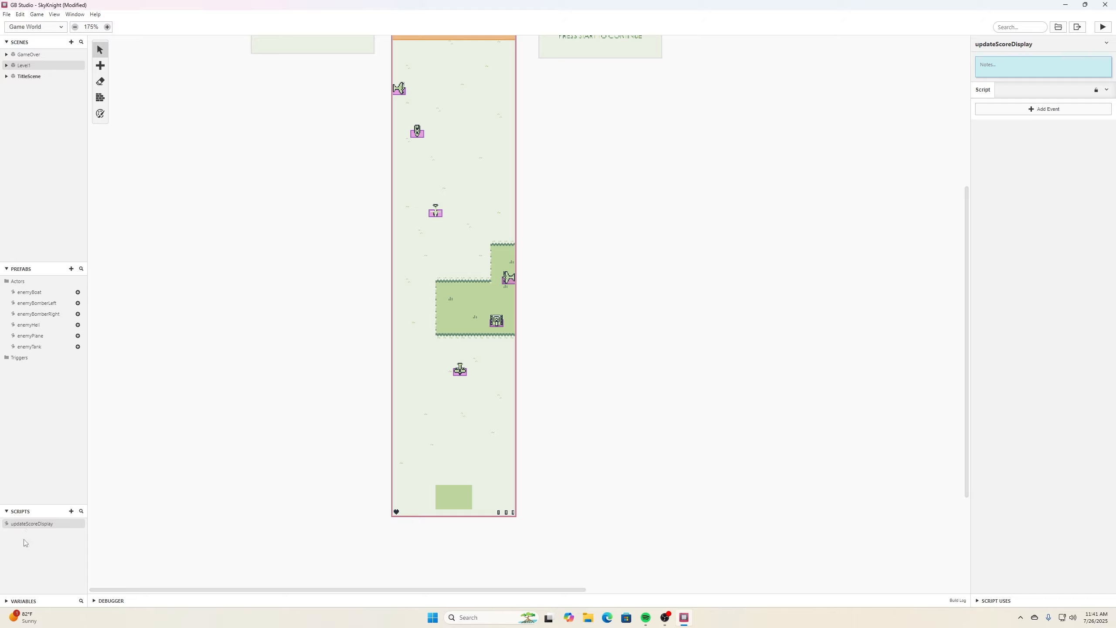
- Add an If Variable Compare With Value event to updateScoreDisplay checking whether scoreO is greater than 9
click(1041, 110)
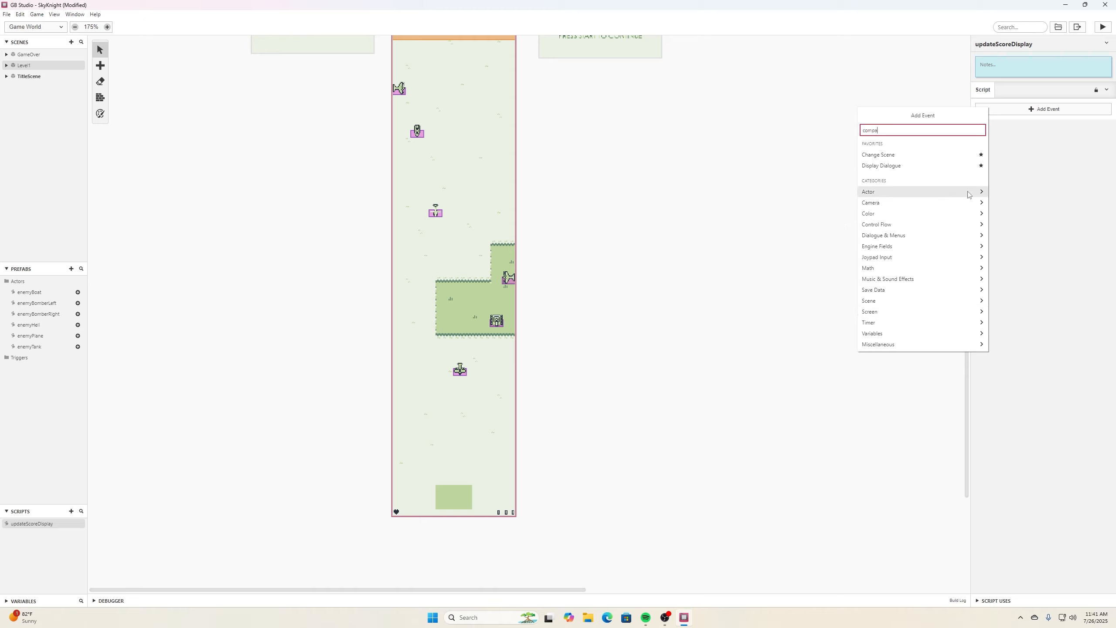
text(re var)
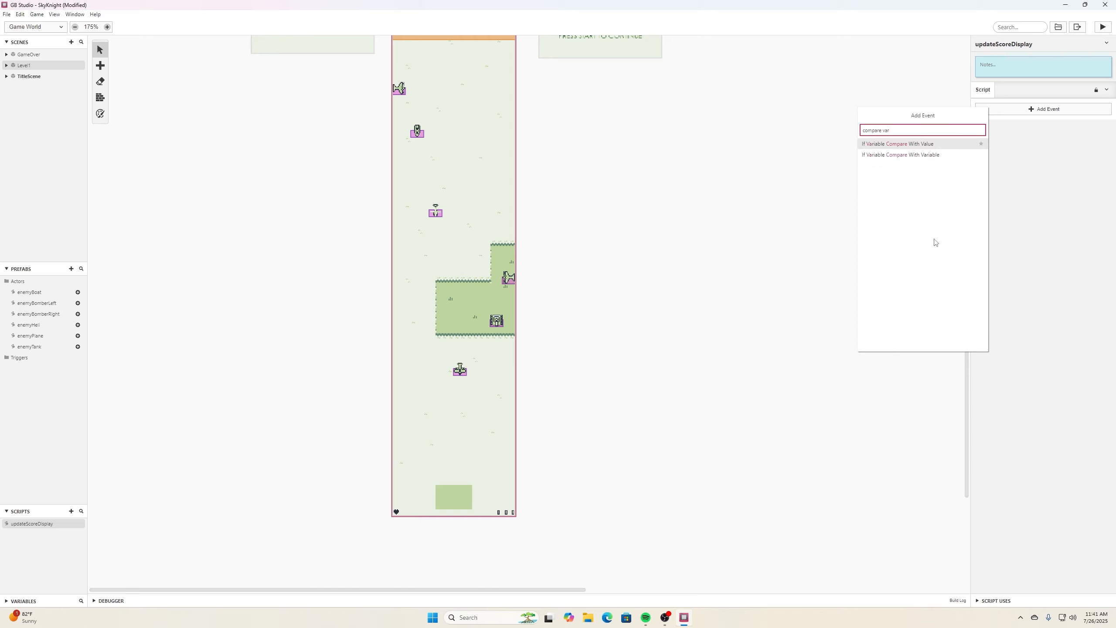
click(934, 145)
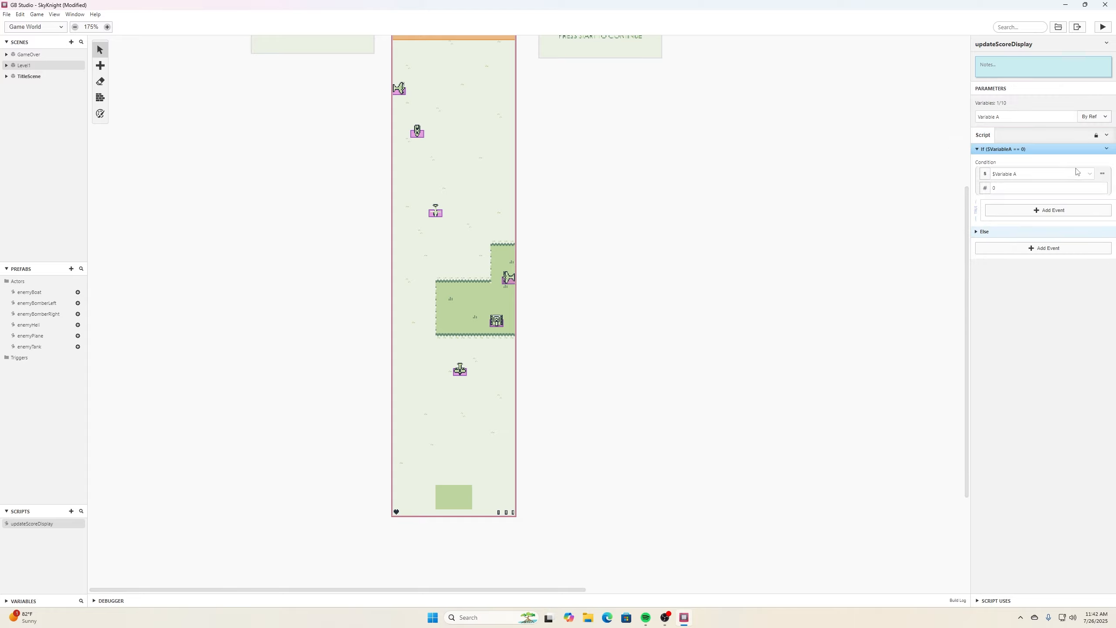
click(1090, 174)
scroll(1045, 225, down, 5)
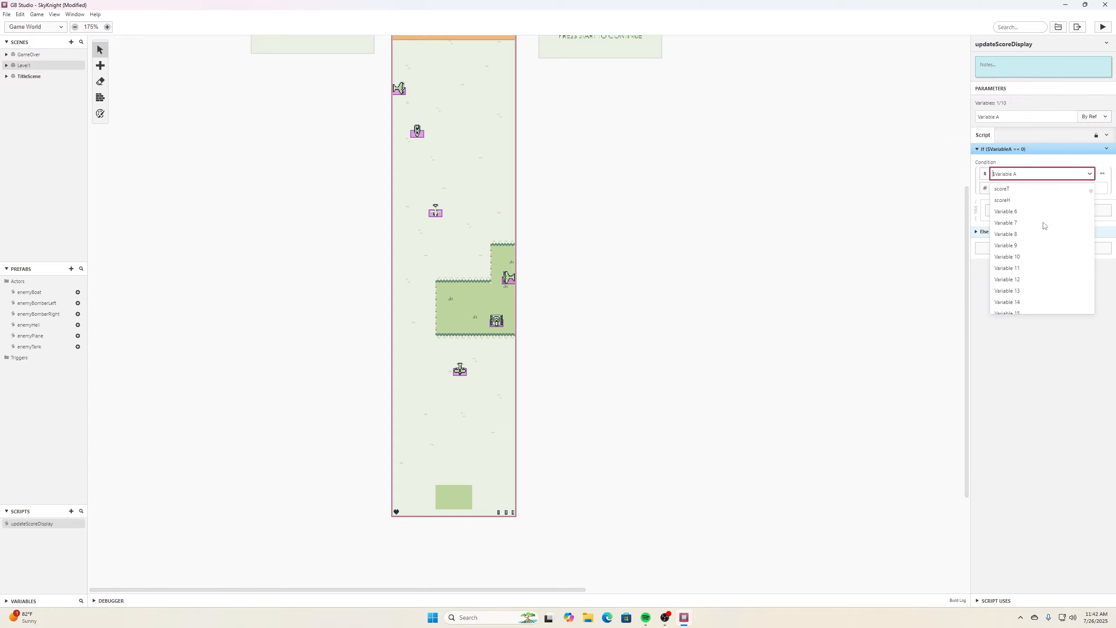
scroll(1044, 226, down, 3)
scroll(1042, 224, up, 10)
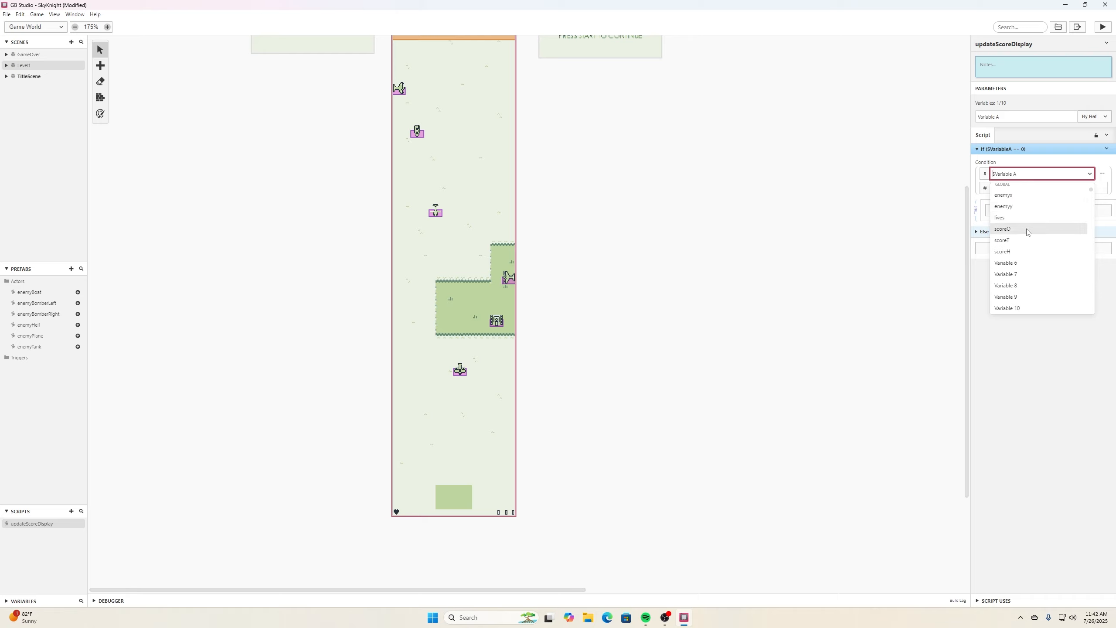
click(1028, 229)
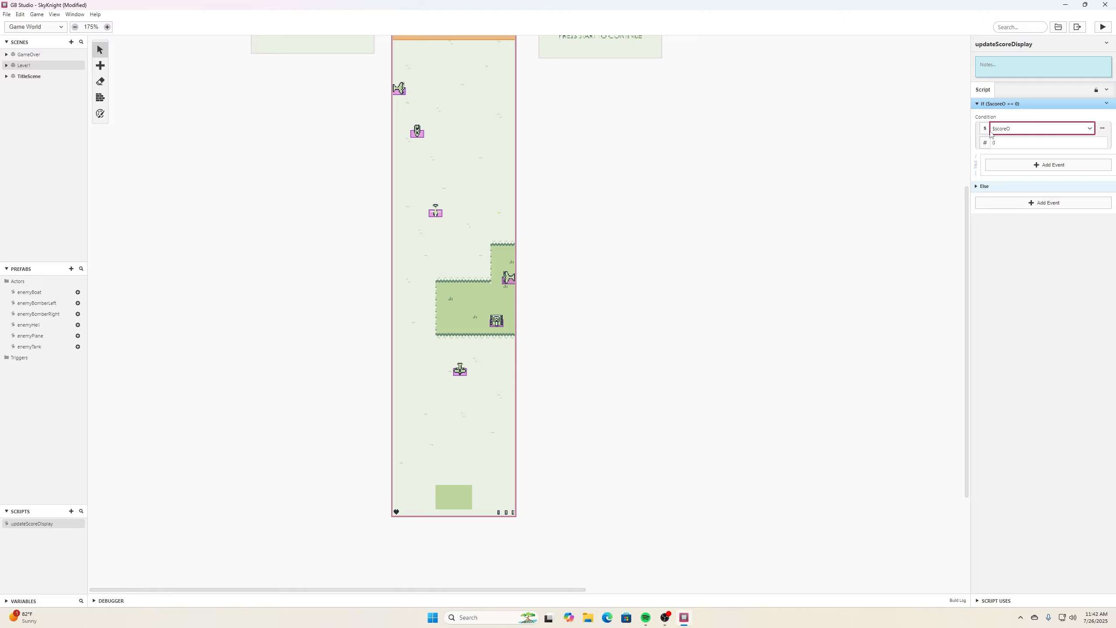
click(1103, 128)
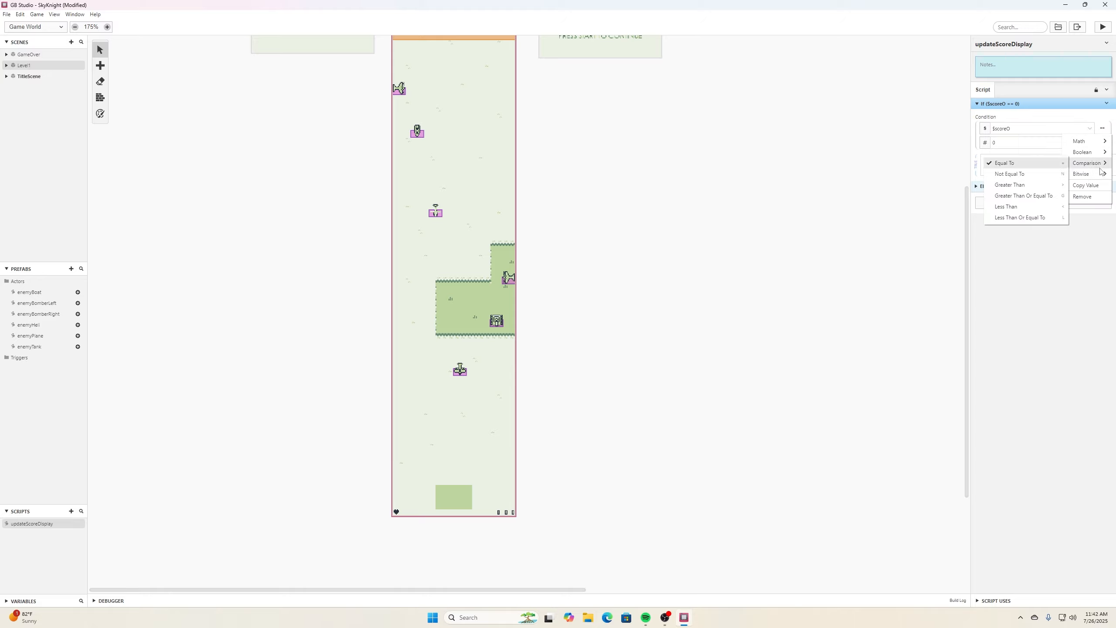
mouse_move(1092, 165)
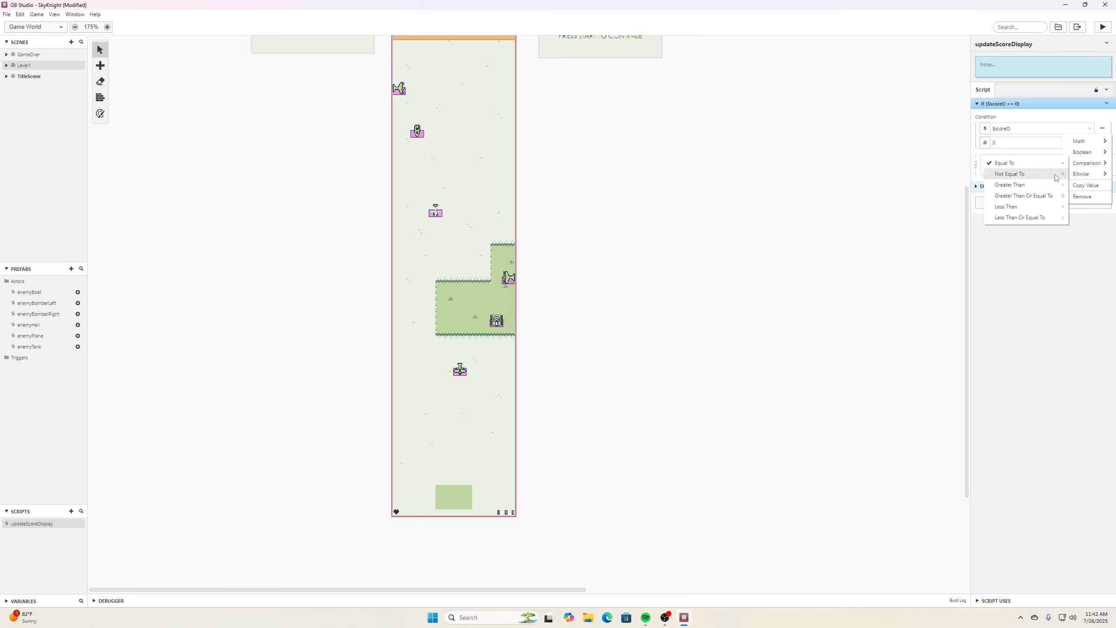
click(1046, 184)
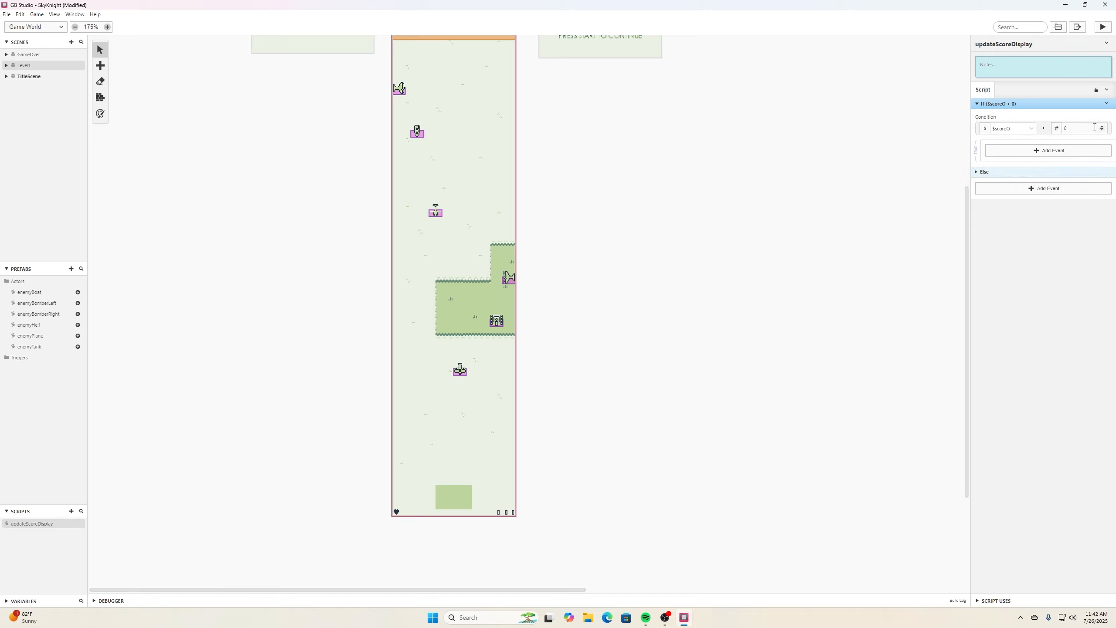
double_click(1085, 129)
text(9)
- Inside that If, add a Variable Increment By 1 event for scoreT
click(1053, 150)
text(inc)
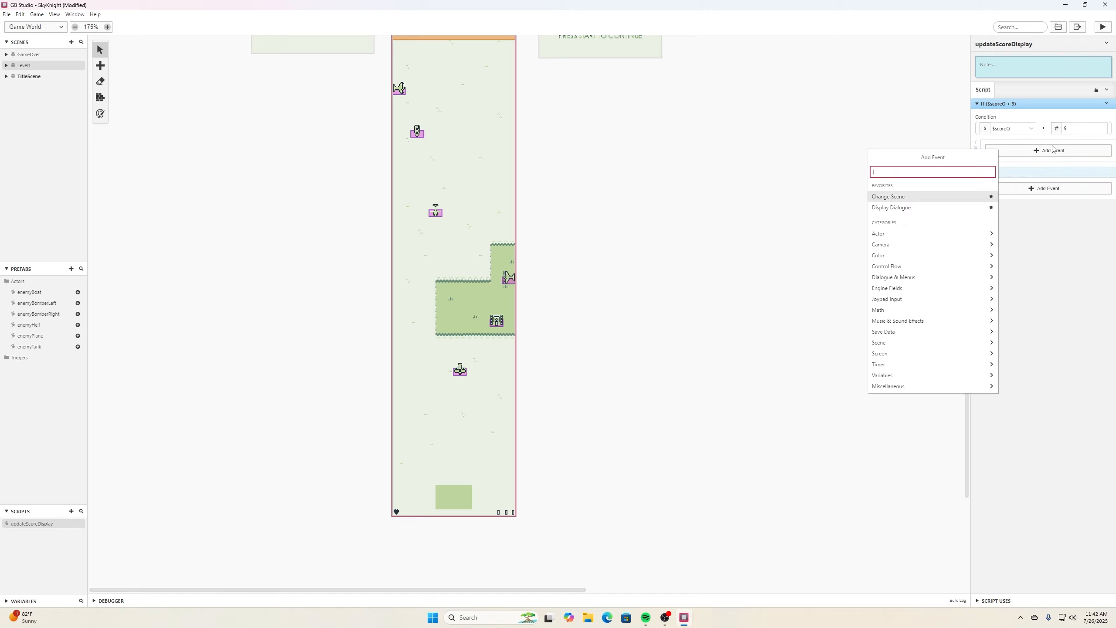
text(re)
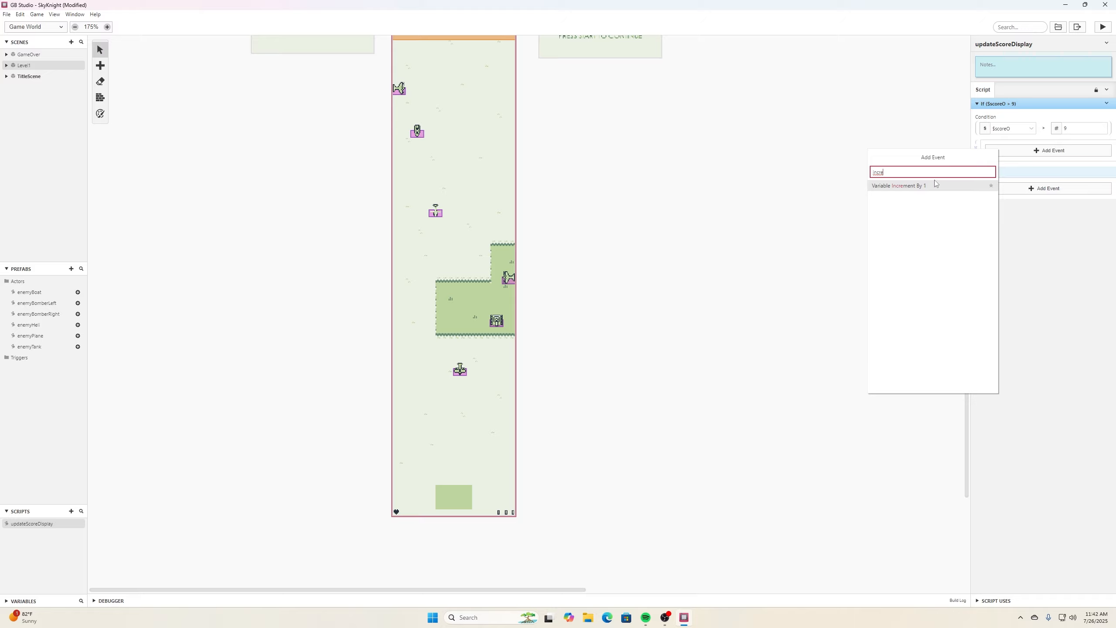
click(935, 186)
click(1013, 215)
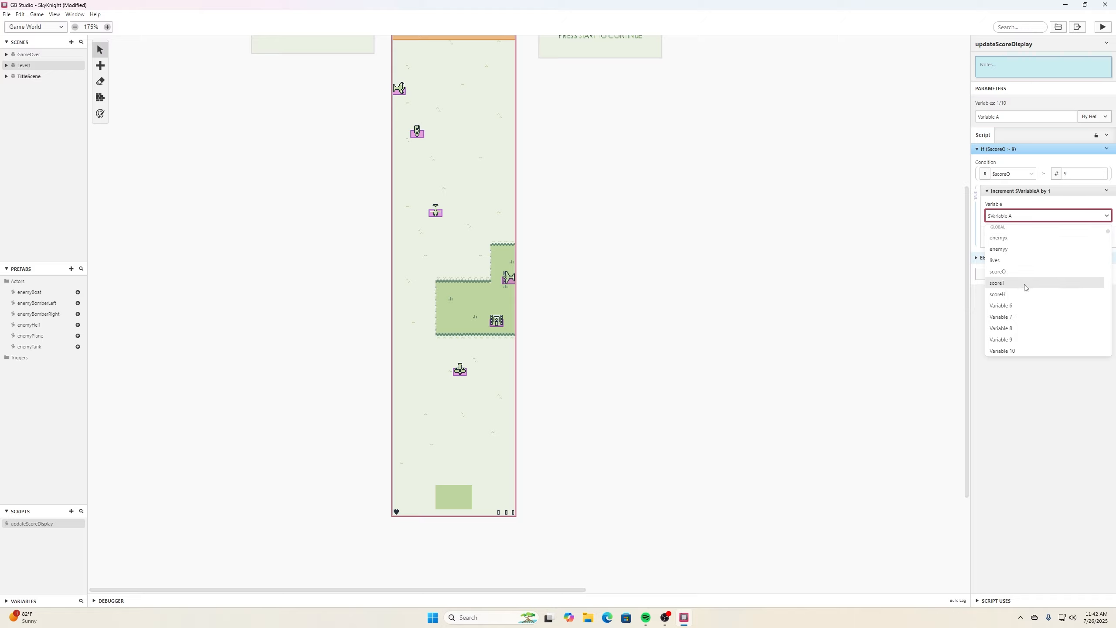
click(1025, 287)
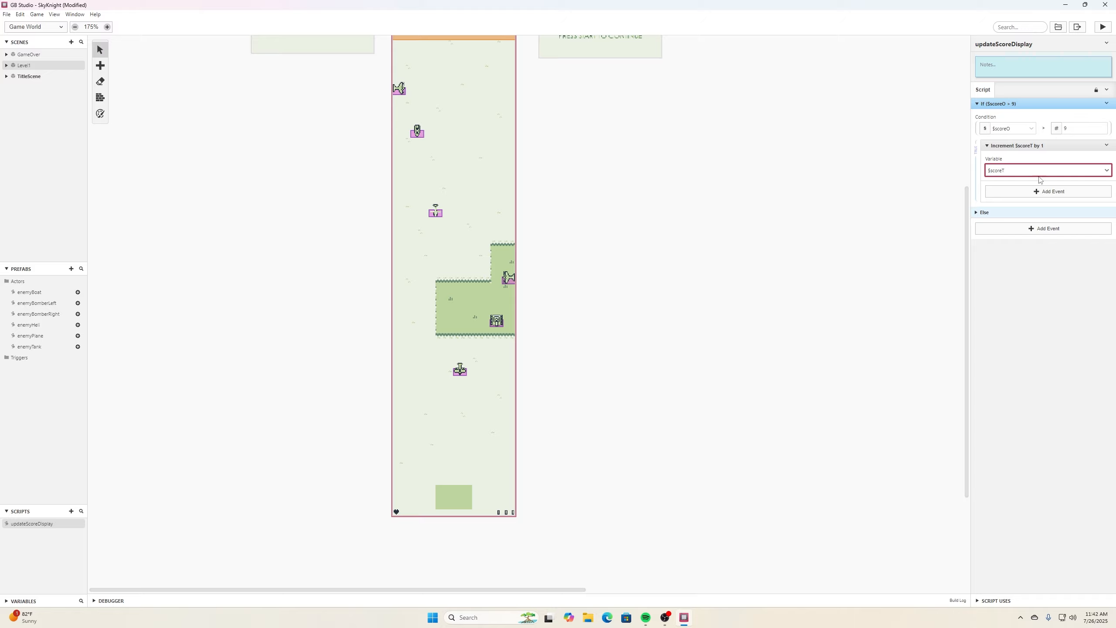
- Add a Variable Set To Value event below it that sets scoreO to 0
click(1047, 192)
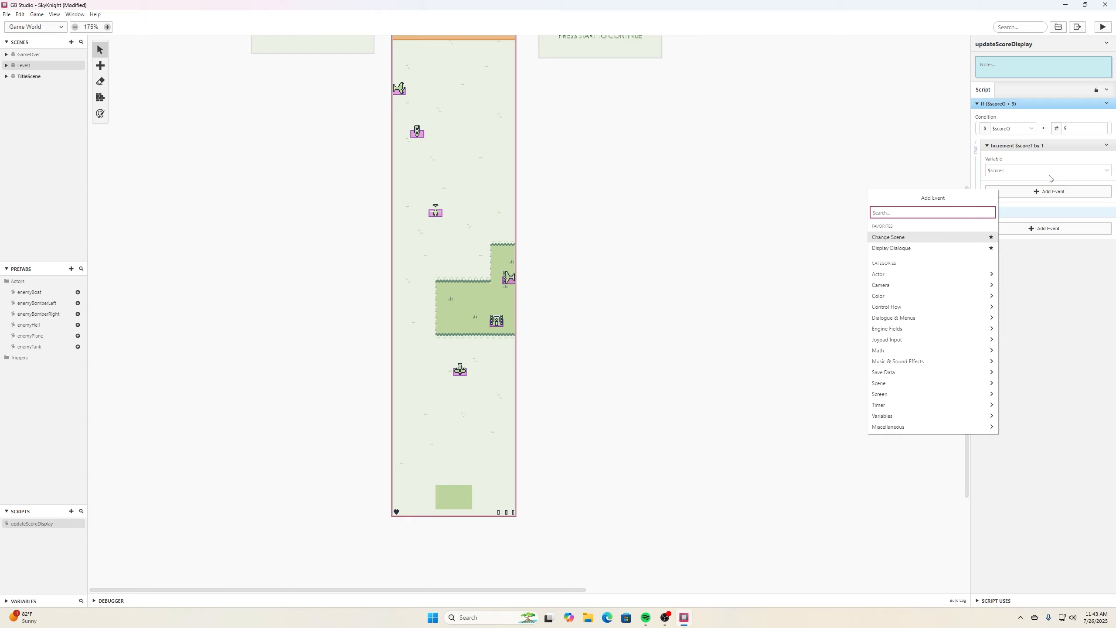
text(set variab)
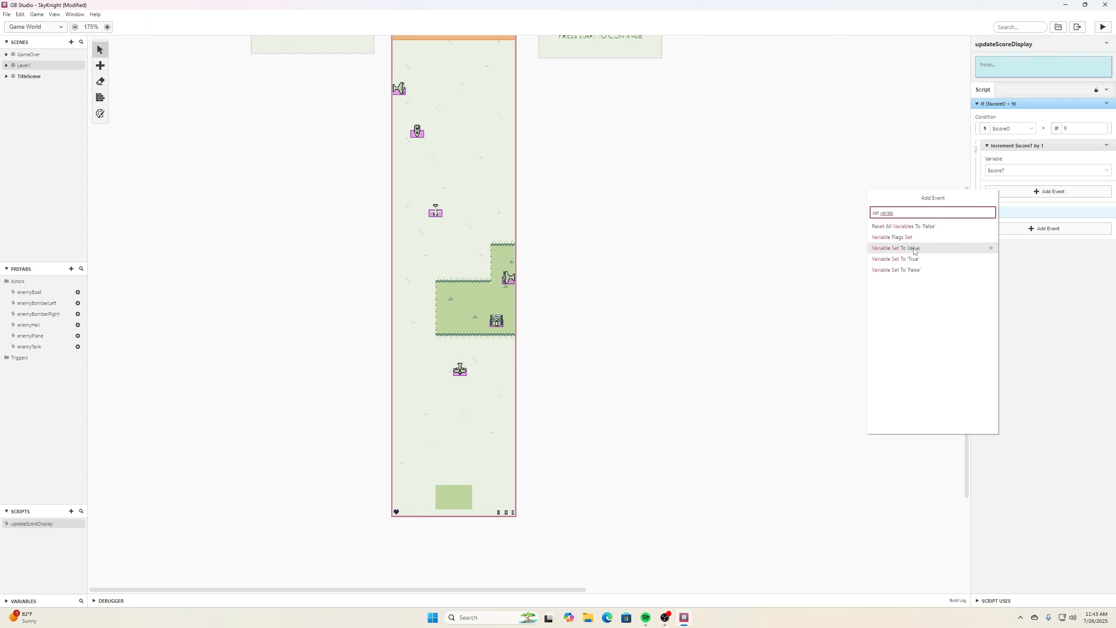
click(931, 248)
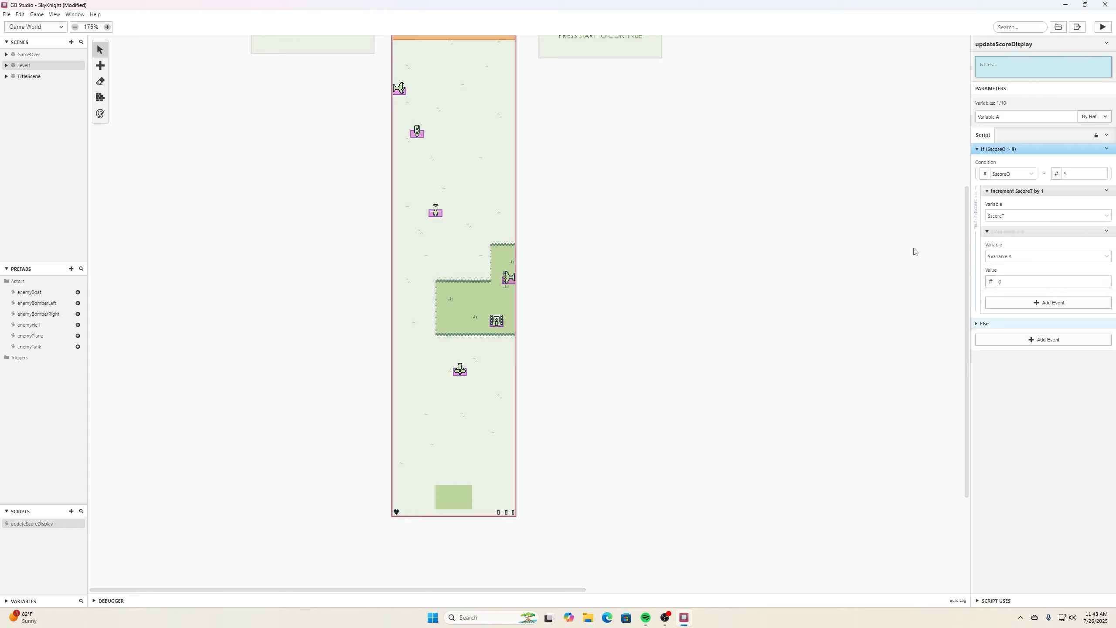
click(1106, 256)
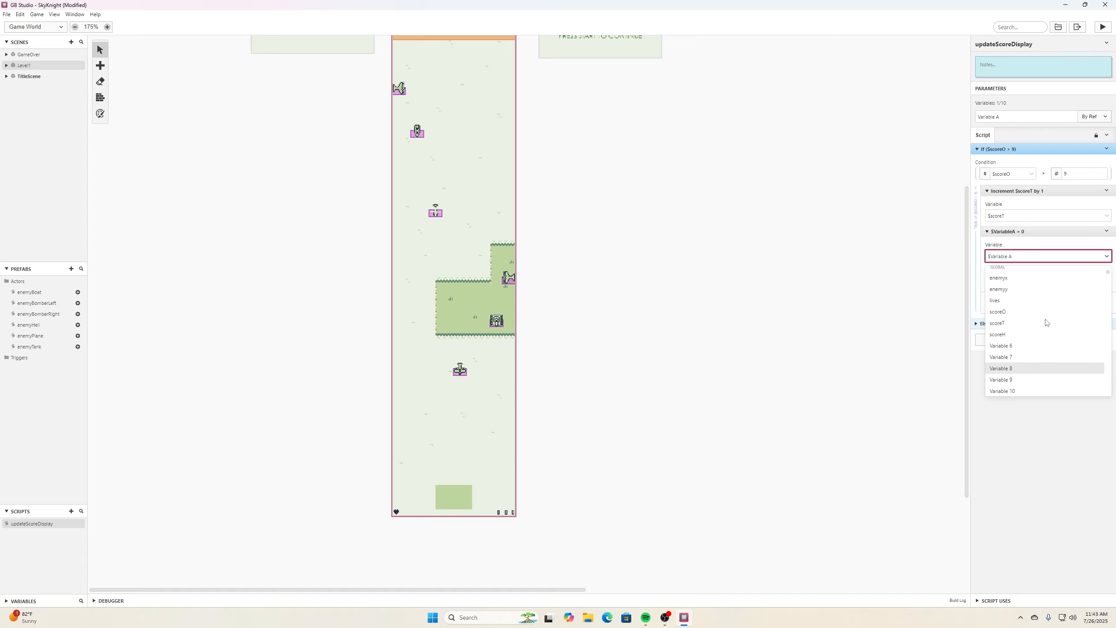
click(1030, 314)
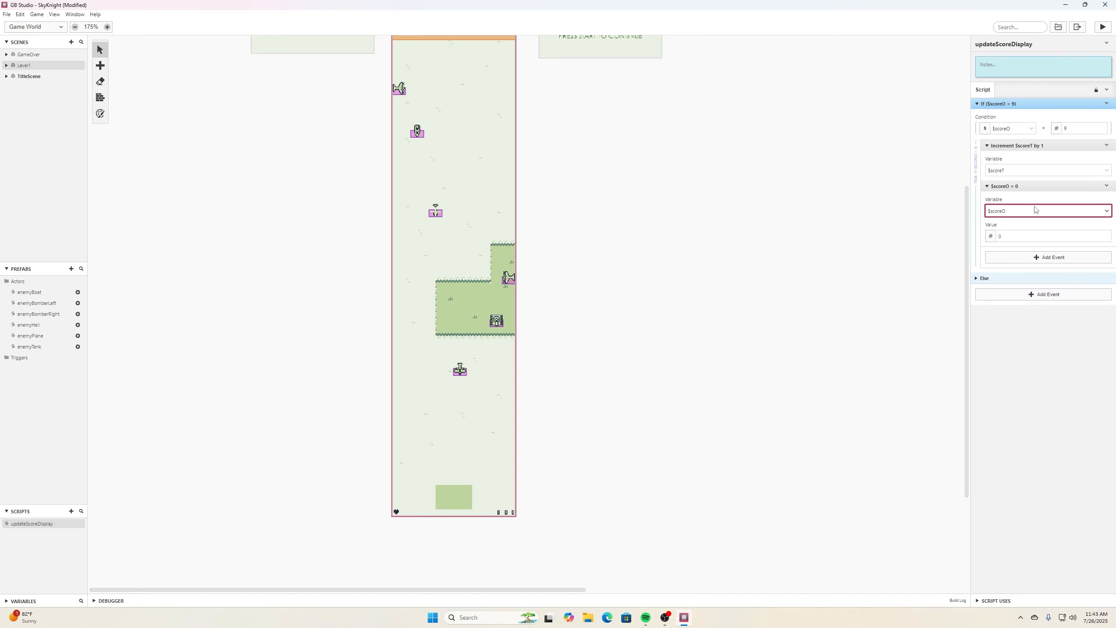
- Disable the If event's Else branch, then copy the If event and paste the copy after it
click(1107, 105)
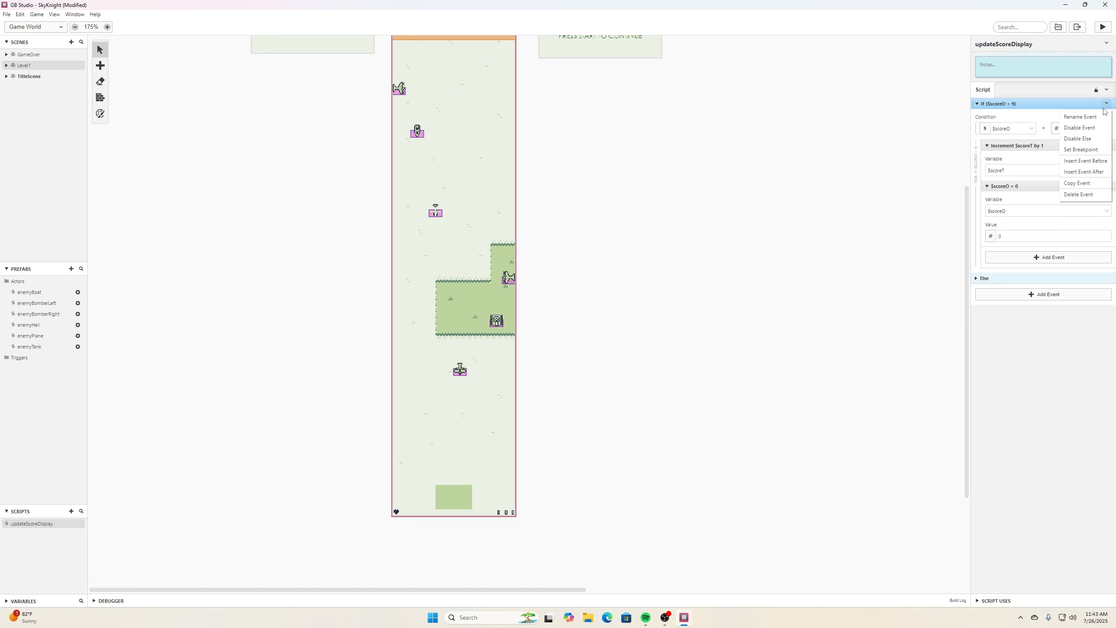
click(1096, 140)
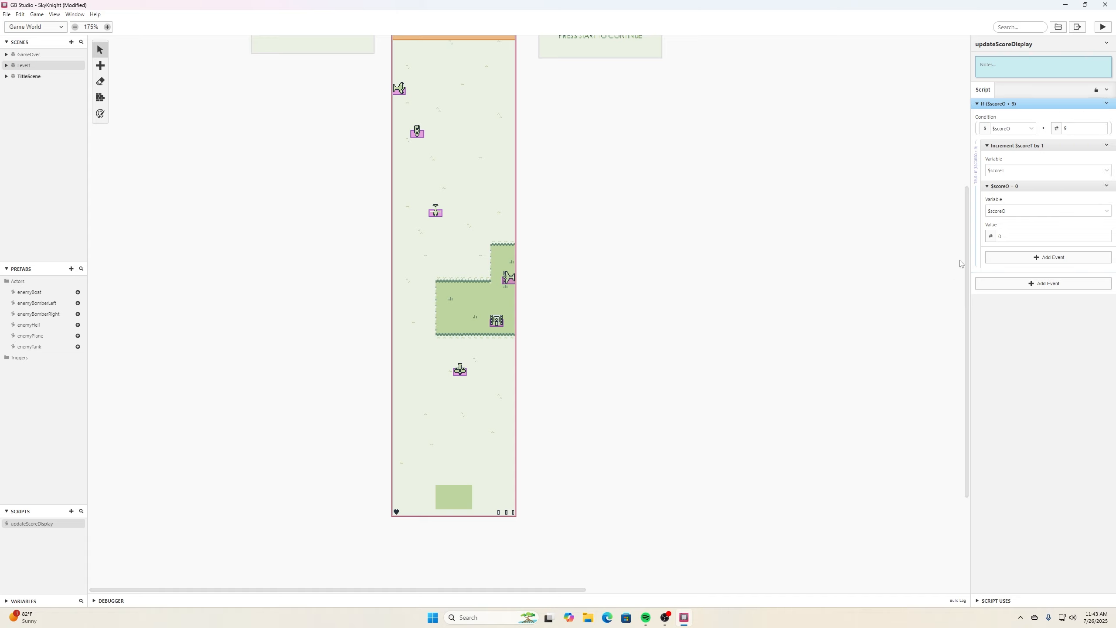
click(1107, 105)
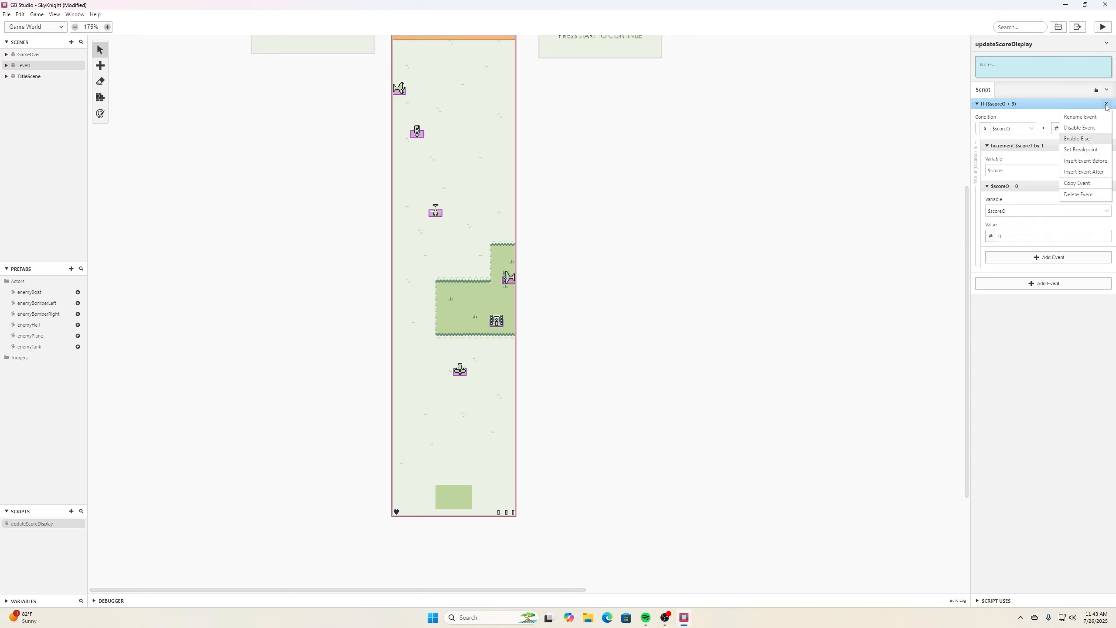
click(1096, 183)
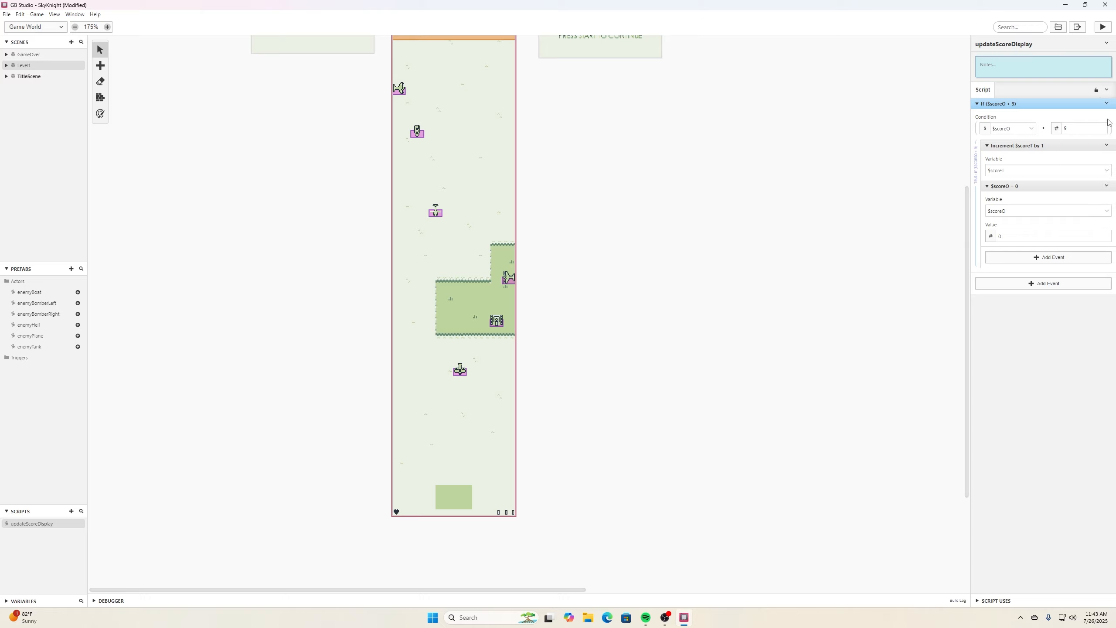
click(1107, 105)
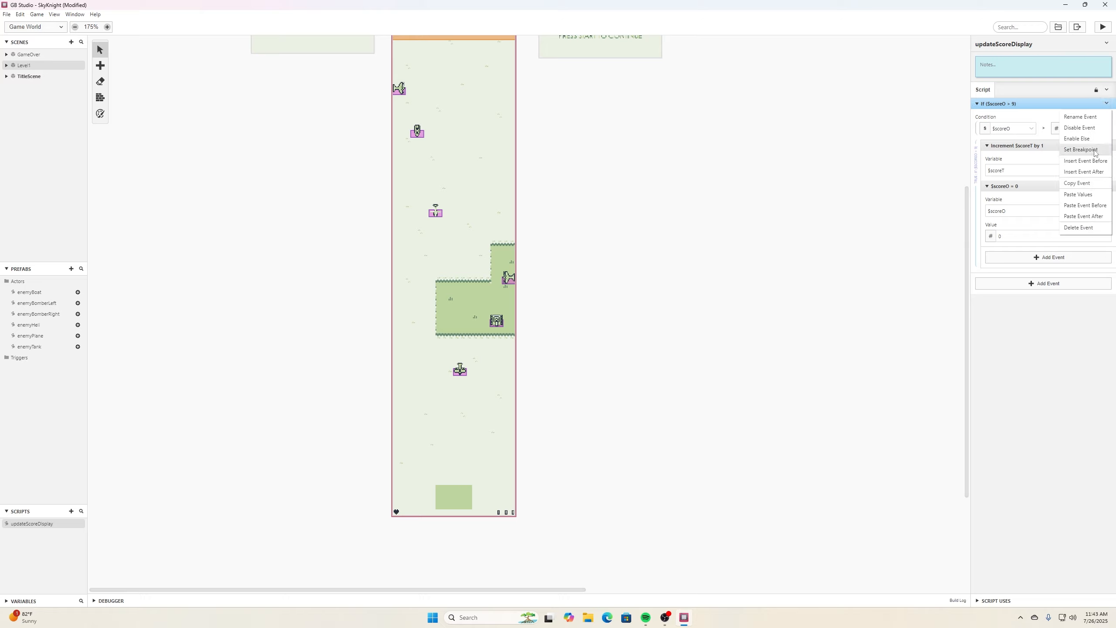
click(1096, 217)
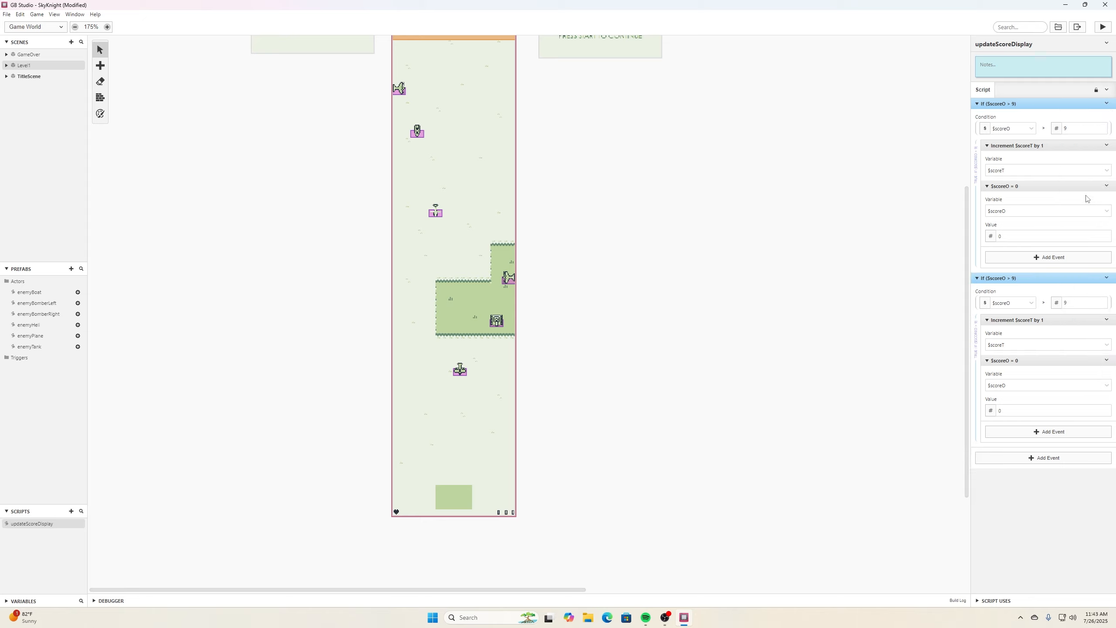
- Change the copied If event's condition variable to scoreT
click(1030, 303)
scroll(1000, 376, down, 3)
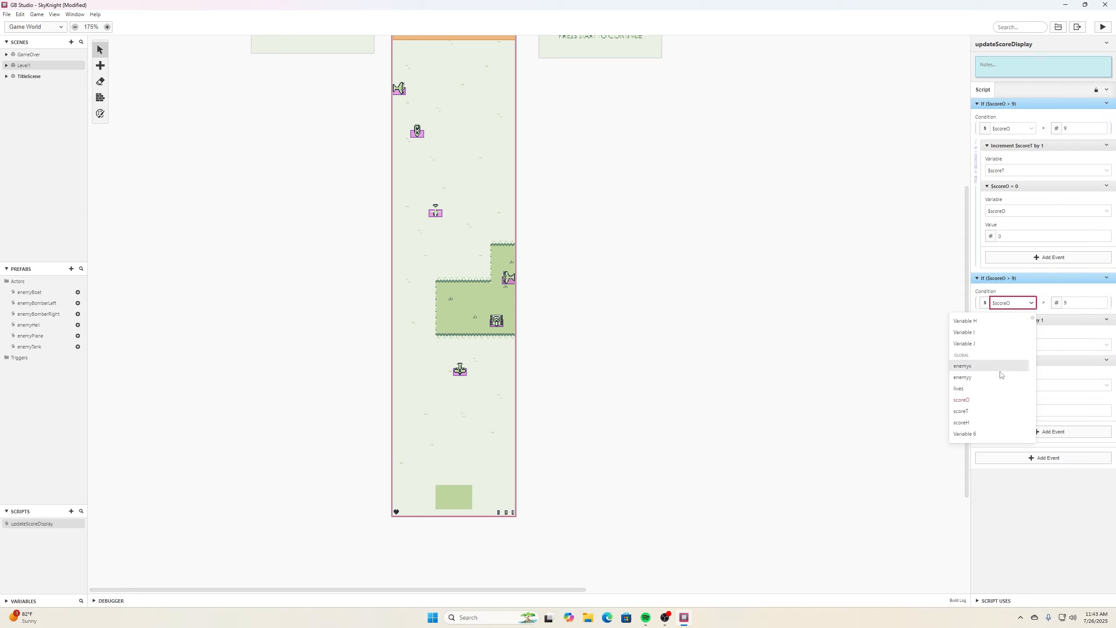
click(969, 371)
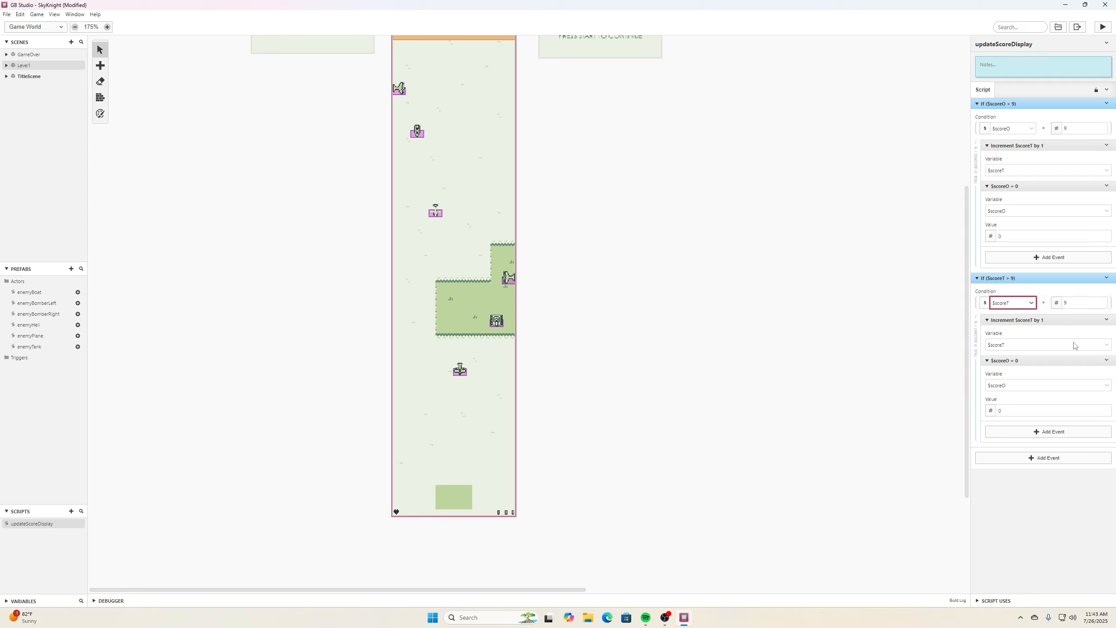
- In the copied If, make the increment target scoreH and the set-to-value event reset scoreT to 0
click(1050, 345)
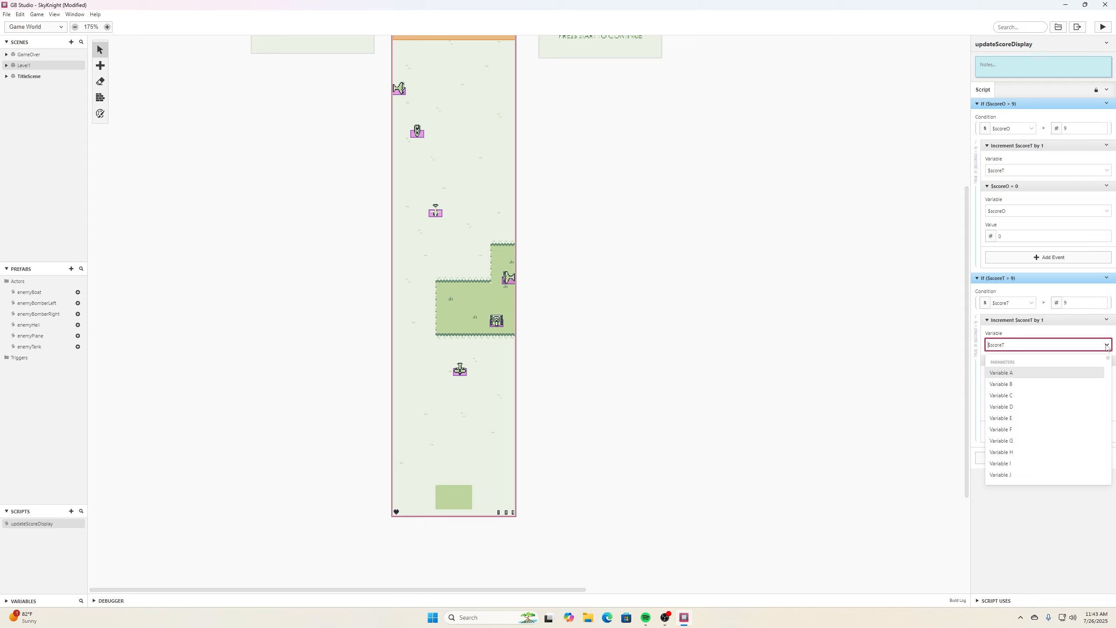
scroll(1054, 368, down, 5)
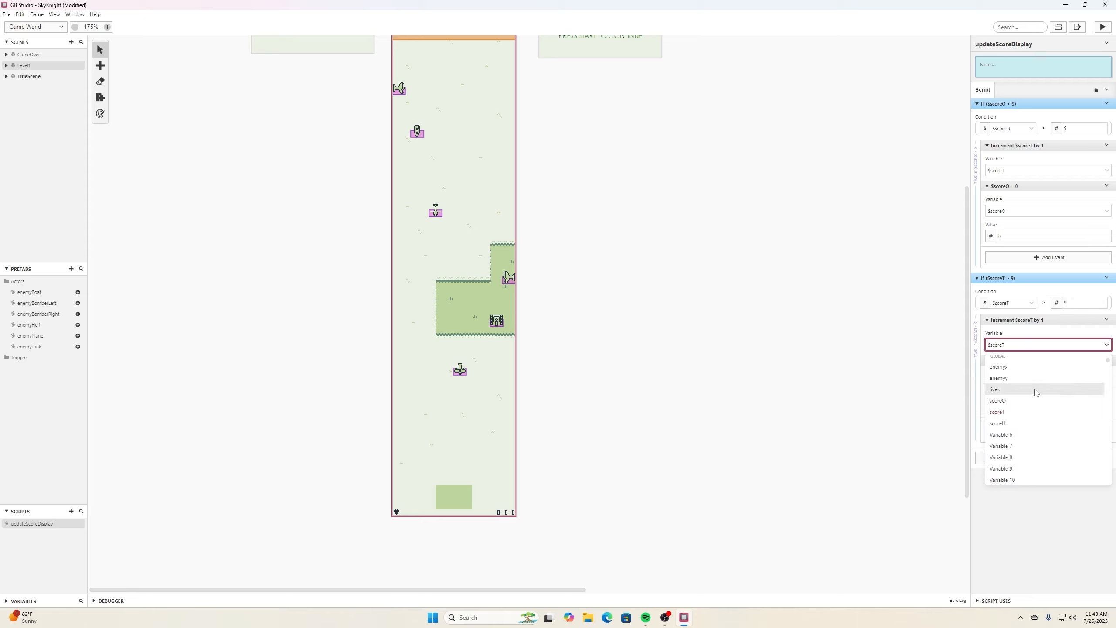
click(1016, 422)
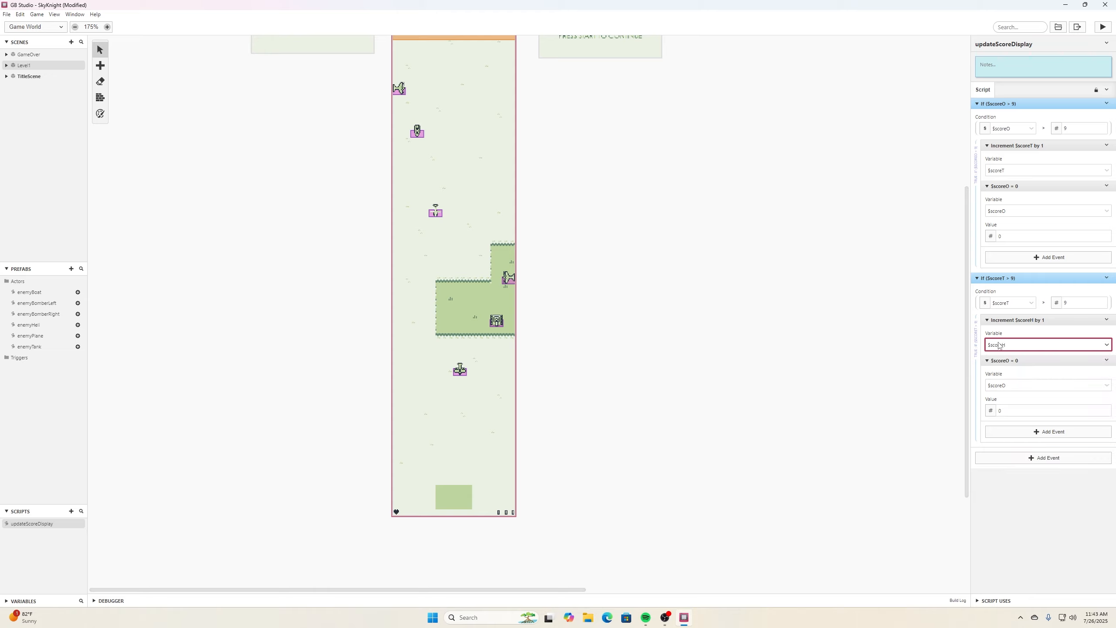
click(1107, 386)
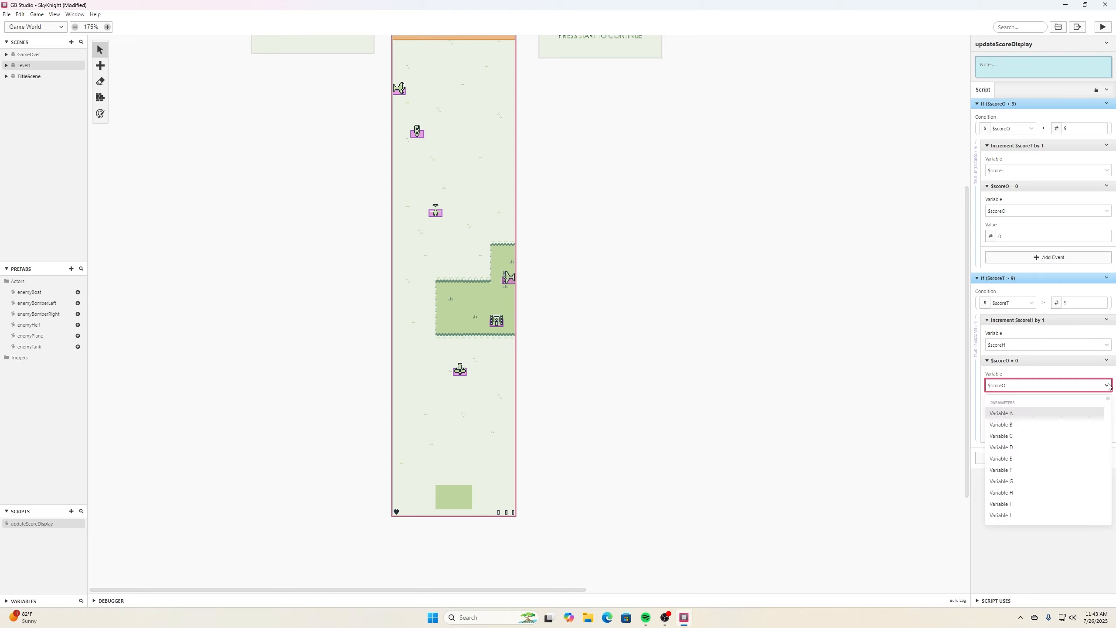
scroll(1037, 439, down, 5)
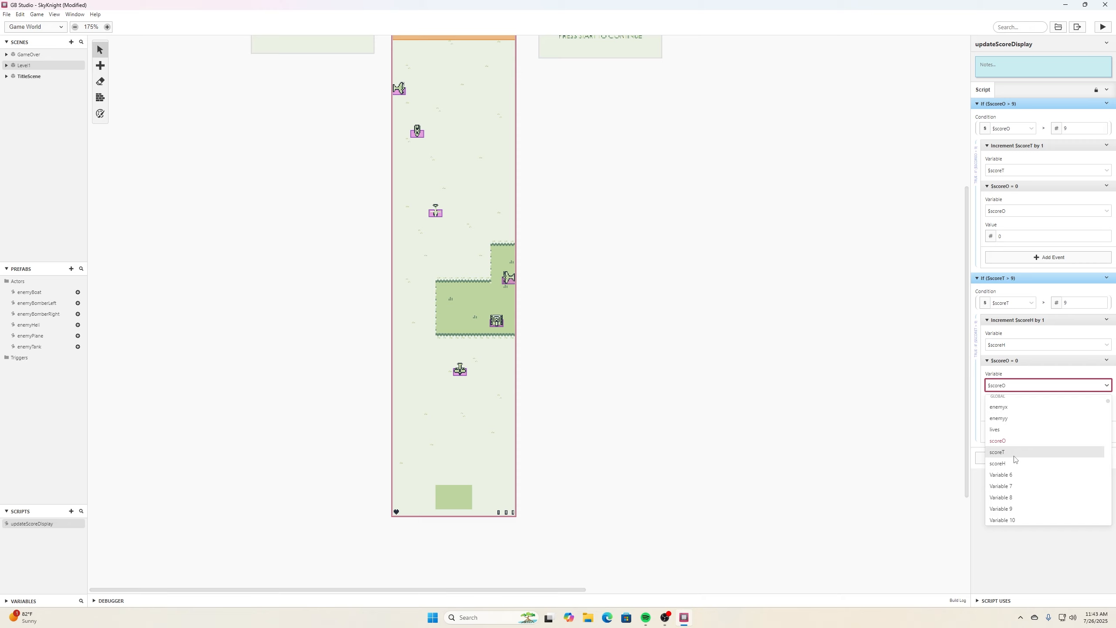
click(1016, 457)
click(1044, 504)
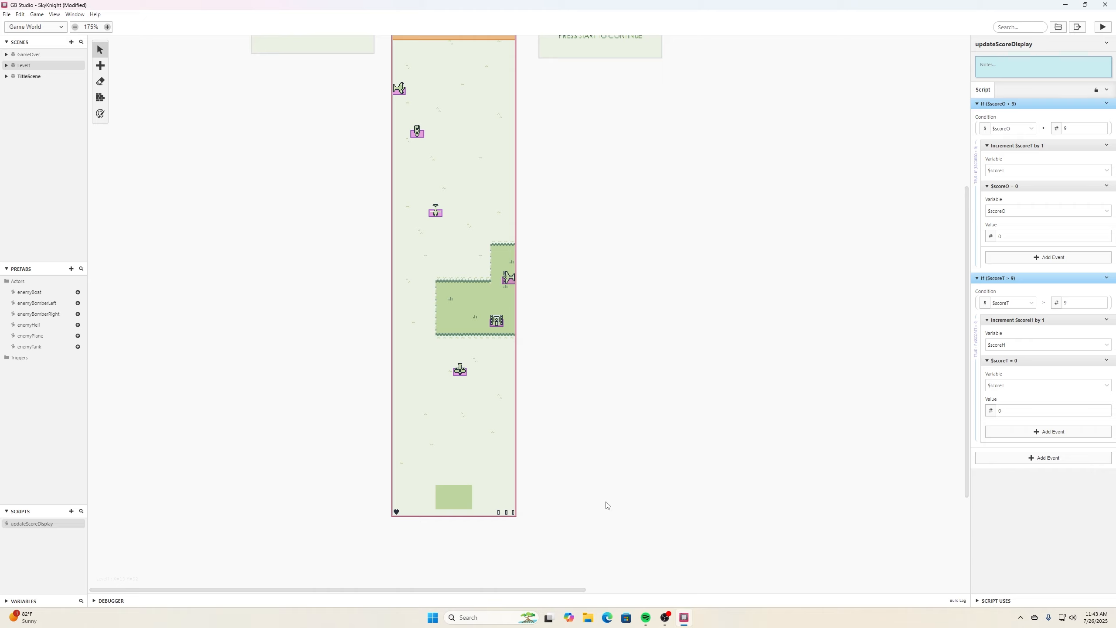
- Add another If Variable Compare With Value event at the end of the script
click(1047, 459)
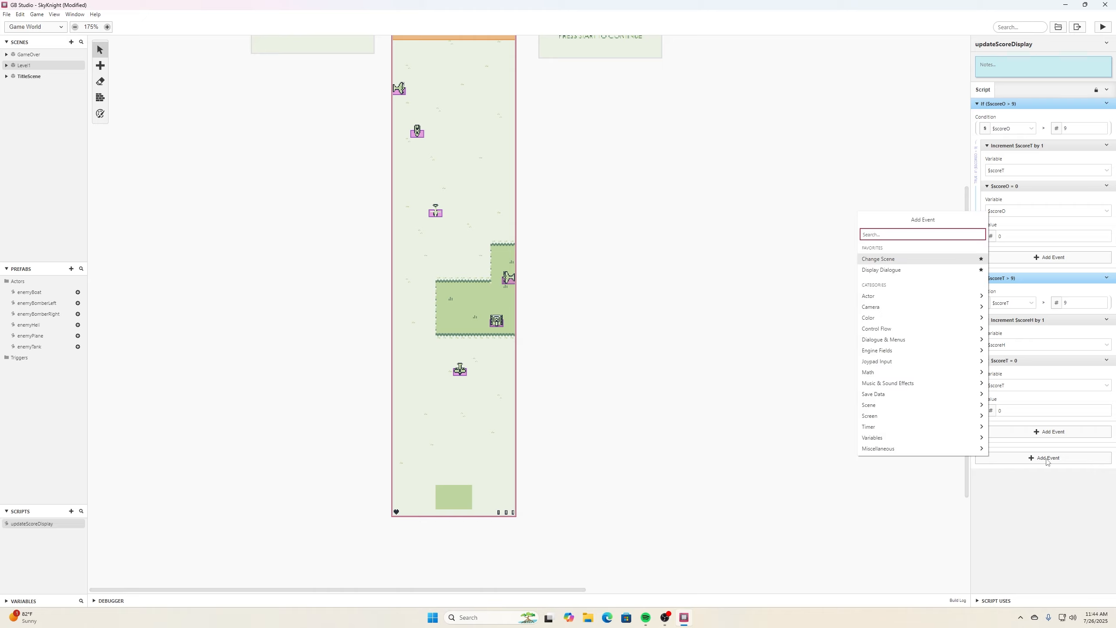
text(if var)
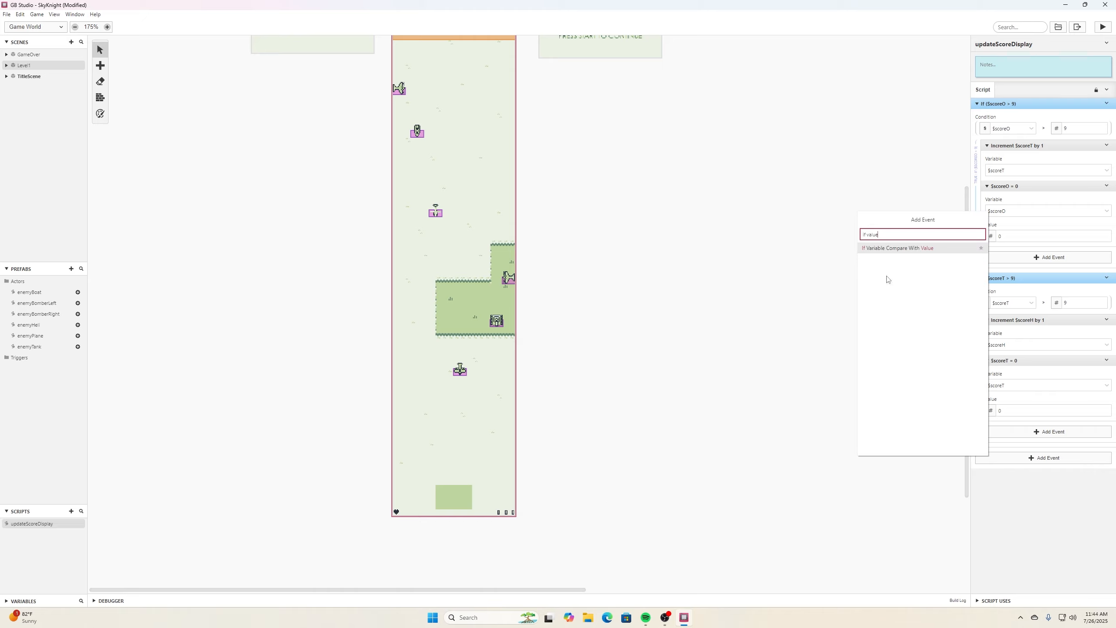
click(889, 249)
scroll(977, 411, down, 1)
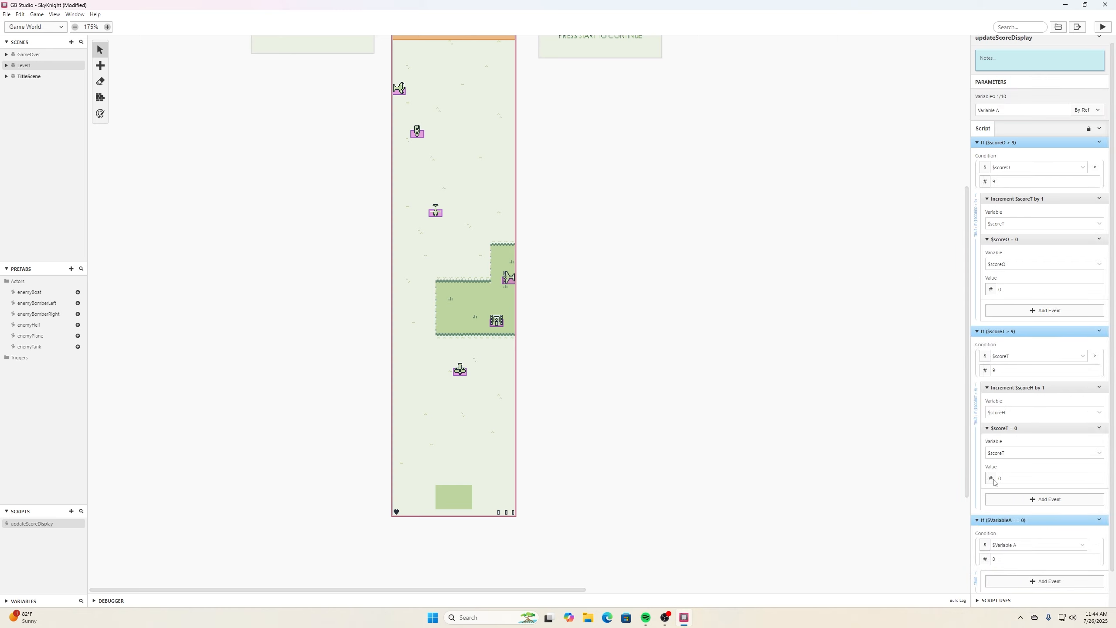
- Set the new If event's condition to compare scoreH with 9
click(1046, 509)
scroll(1064, 527, down, 4)
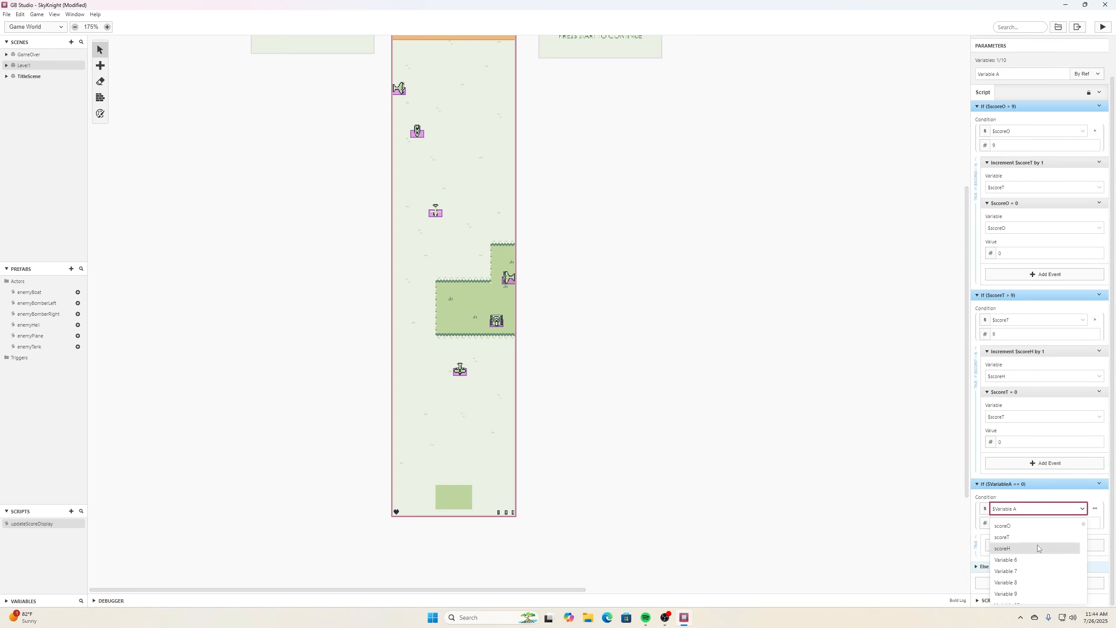
click(1037, 548)
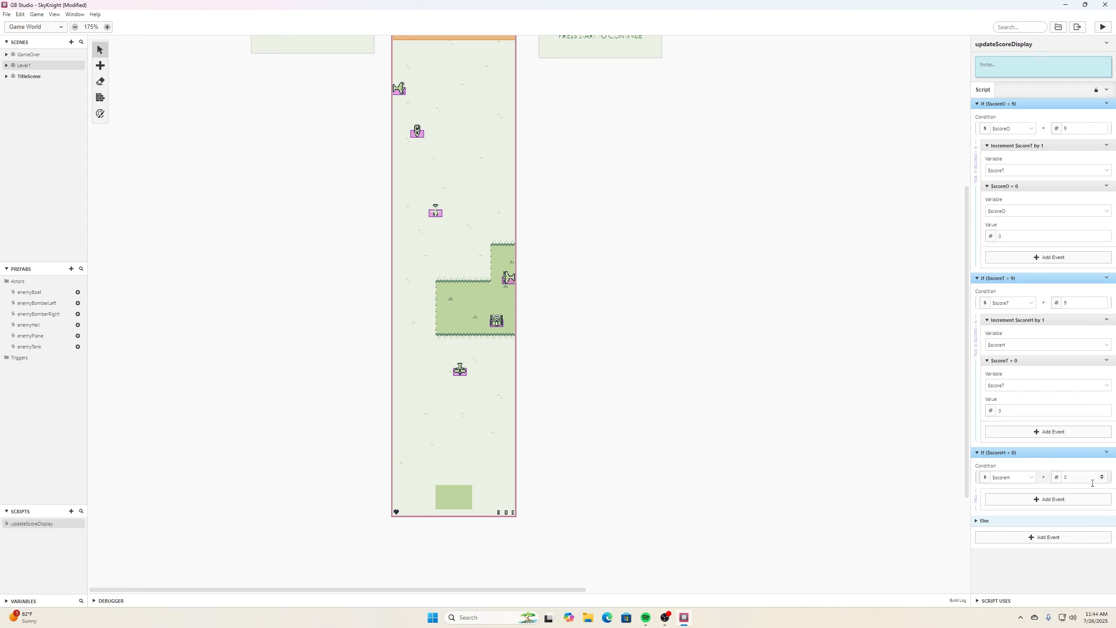
double_click(1079, 477)
text(9)
- Inside that If, add a Variable Set To Value event that sets scoreH to 9
click(1048, 499)
text(set va)
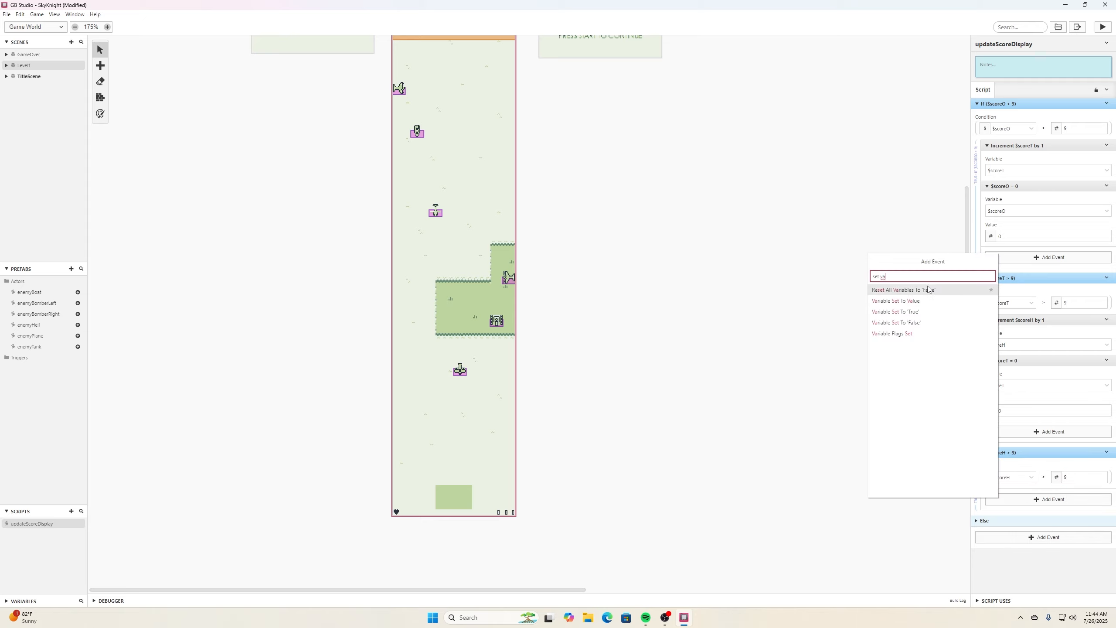
click(928, 304)
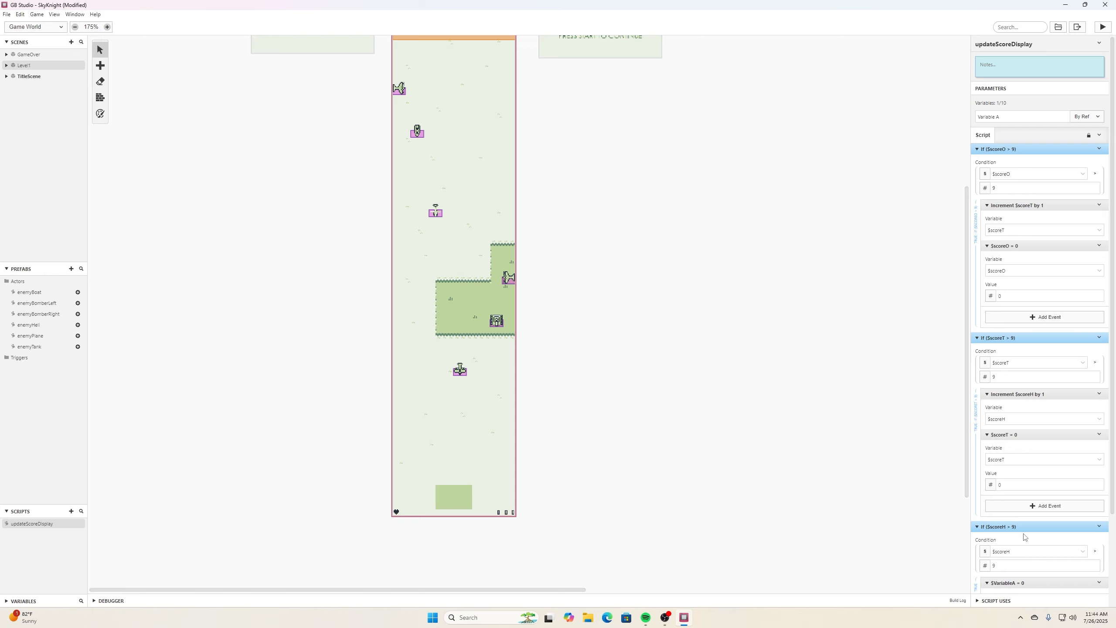
scroll(1054, 439, down, 1)
scroll(1066, 469, down, 1)
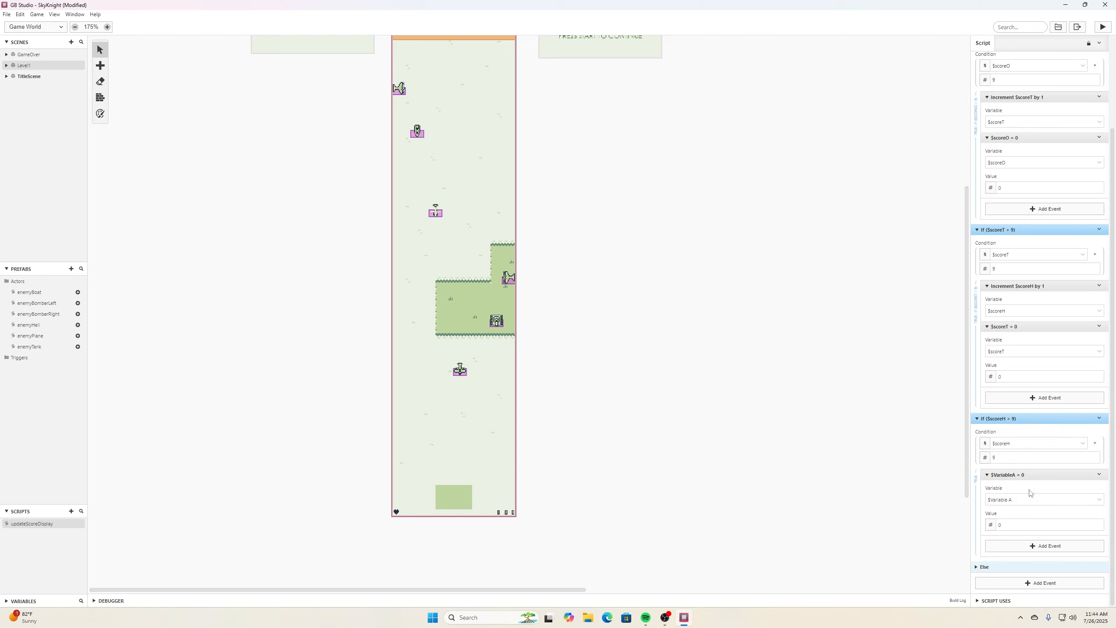
click(1100, 500)
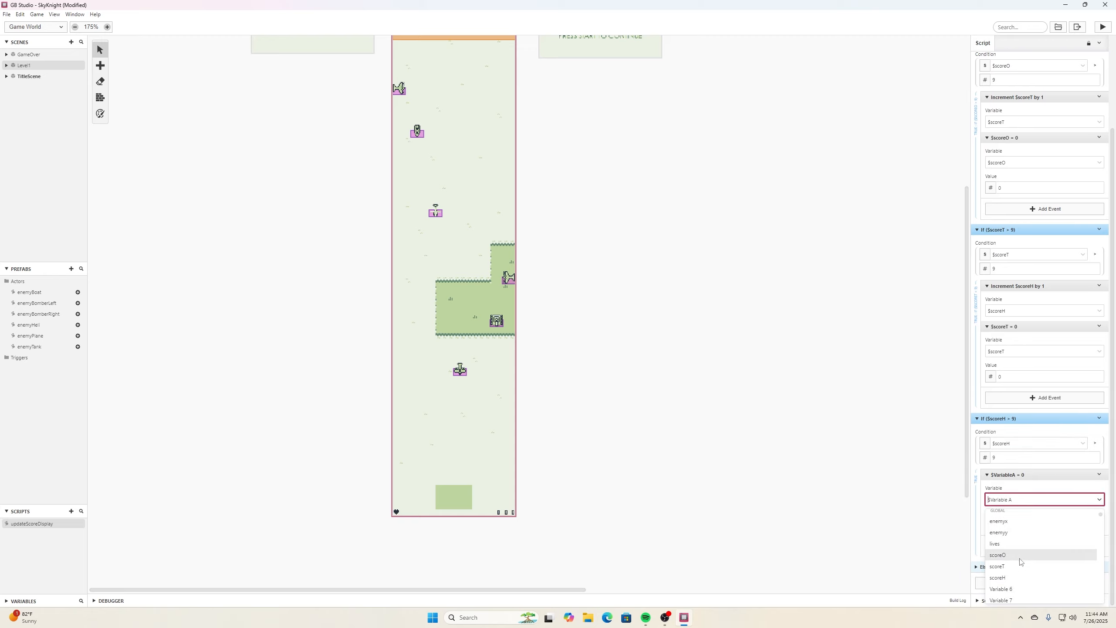
click(1014, 574)
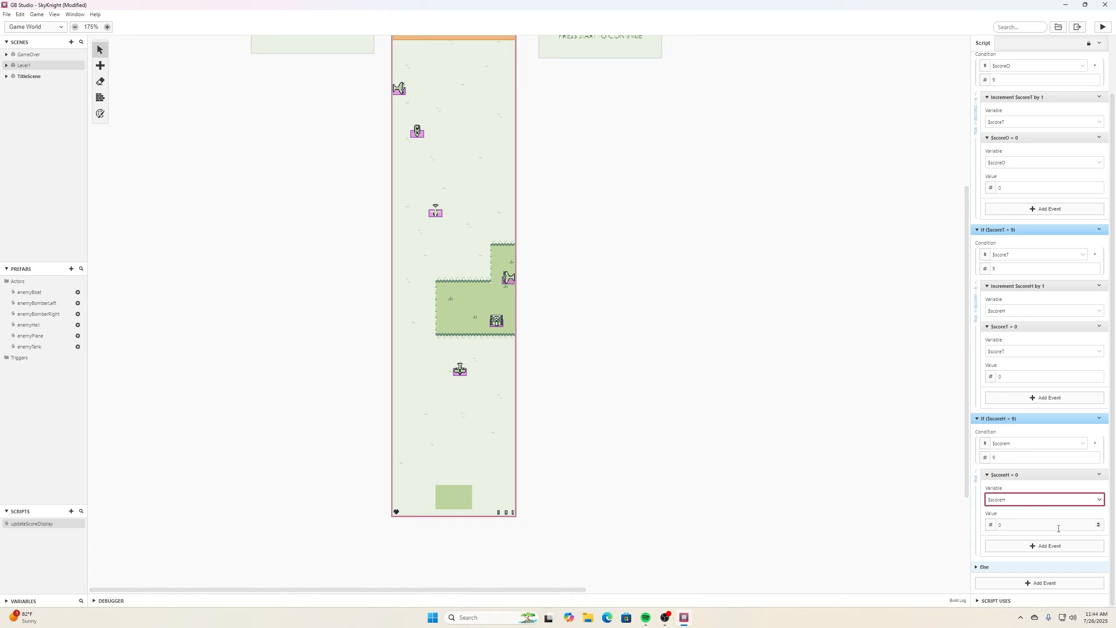
click(1001, 525)
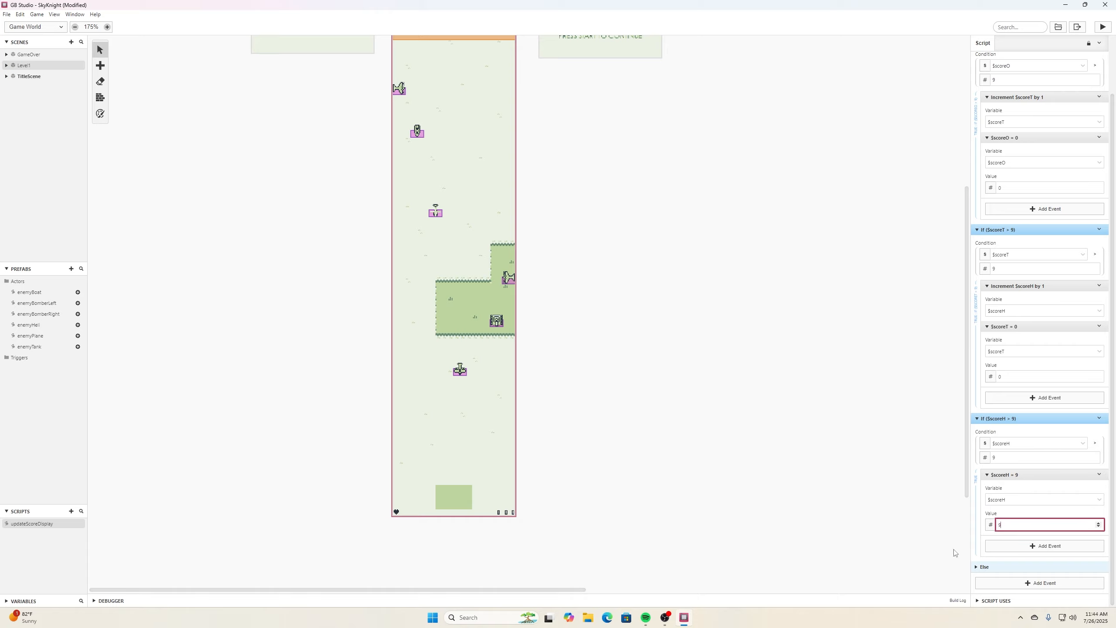
click(879, 567)
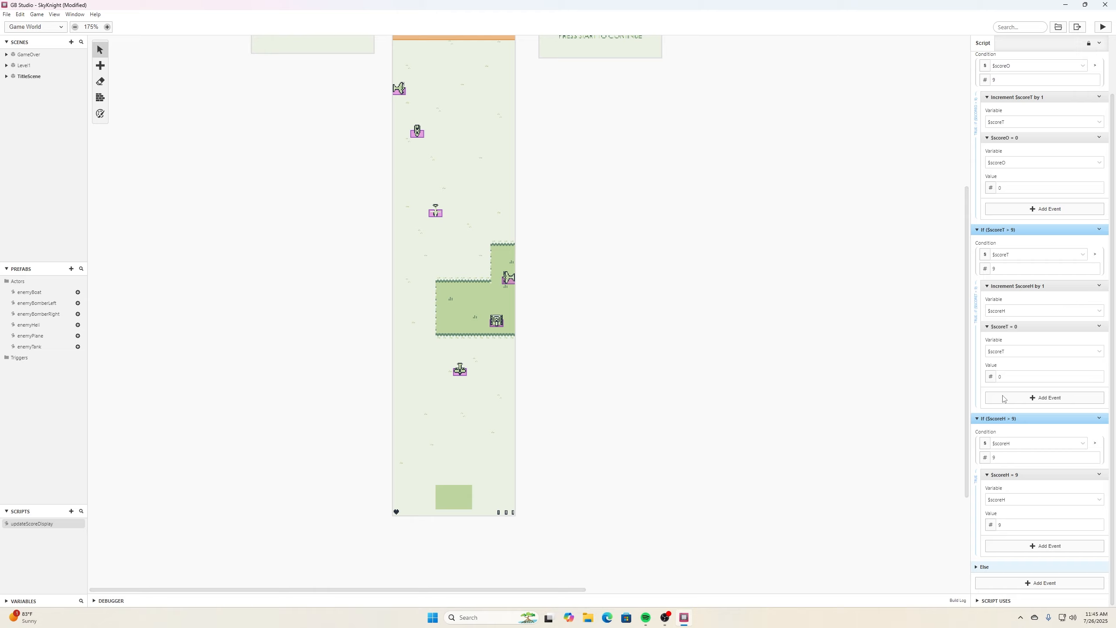
- Append another If Variable Compare With Value event at the script's end, checking scoreO equals 0
click(1047, 585)
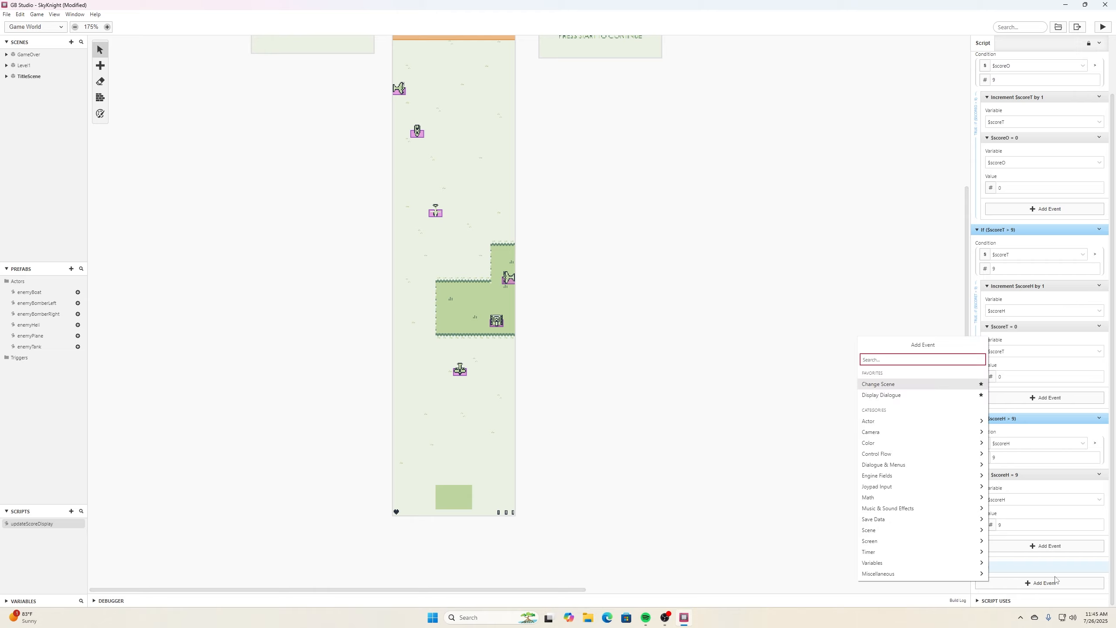
text(compare)
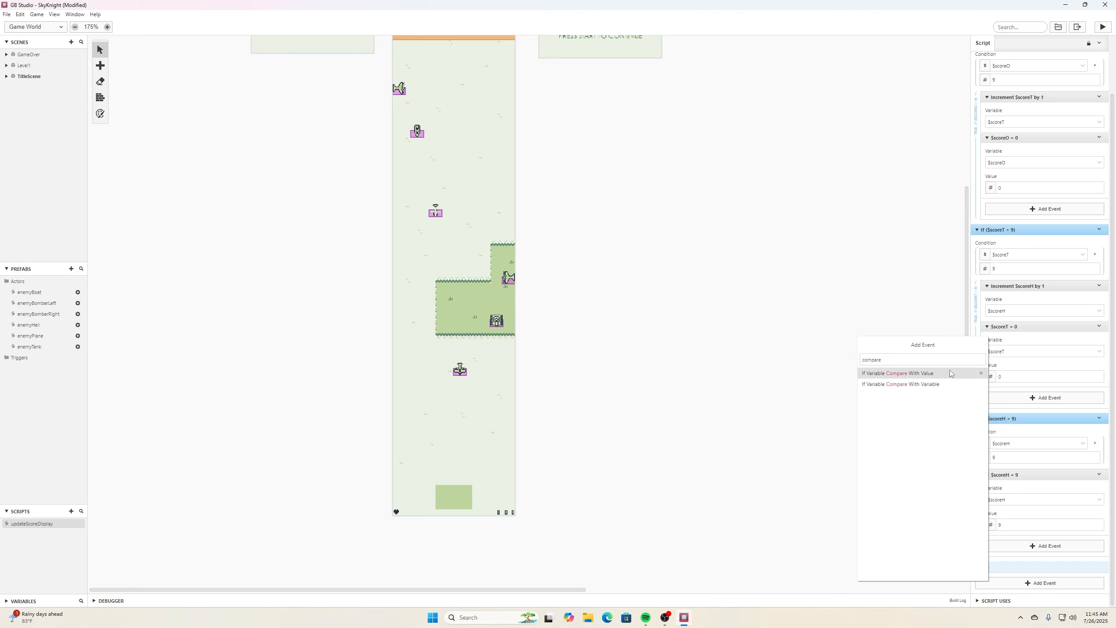
click(951, 373)
click(1018, 565)
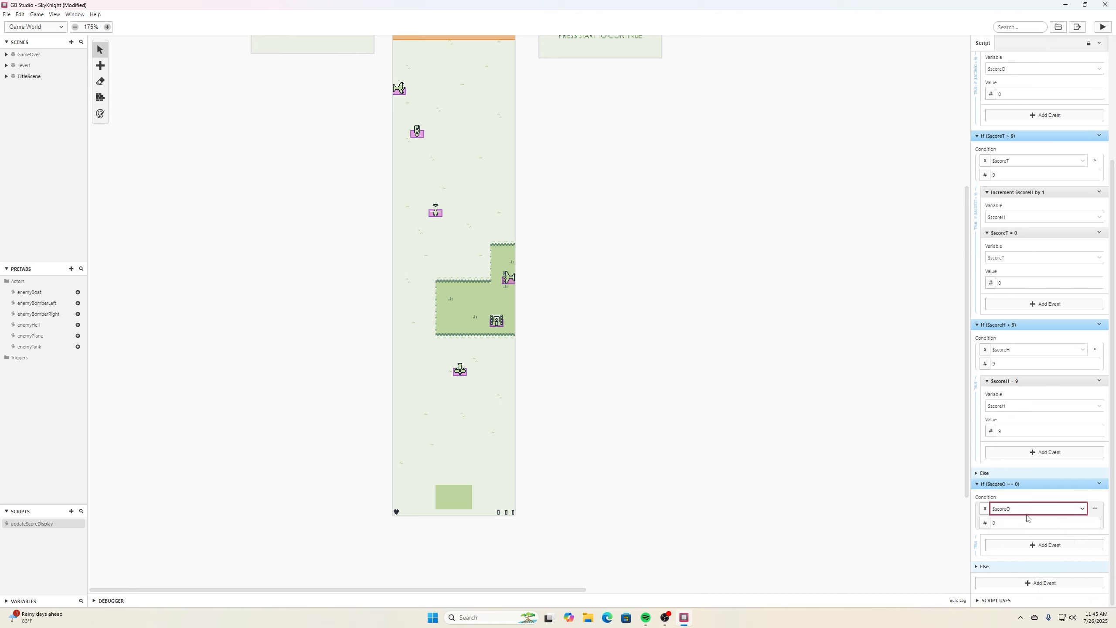
- Inside the scoreO If, add a Replace Tile At Position event with X set to 19, and open its Y value for editing
click(1045, 545)
text(tile)
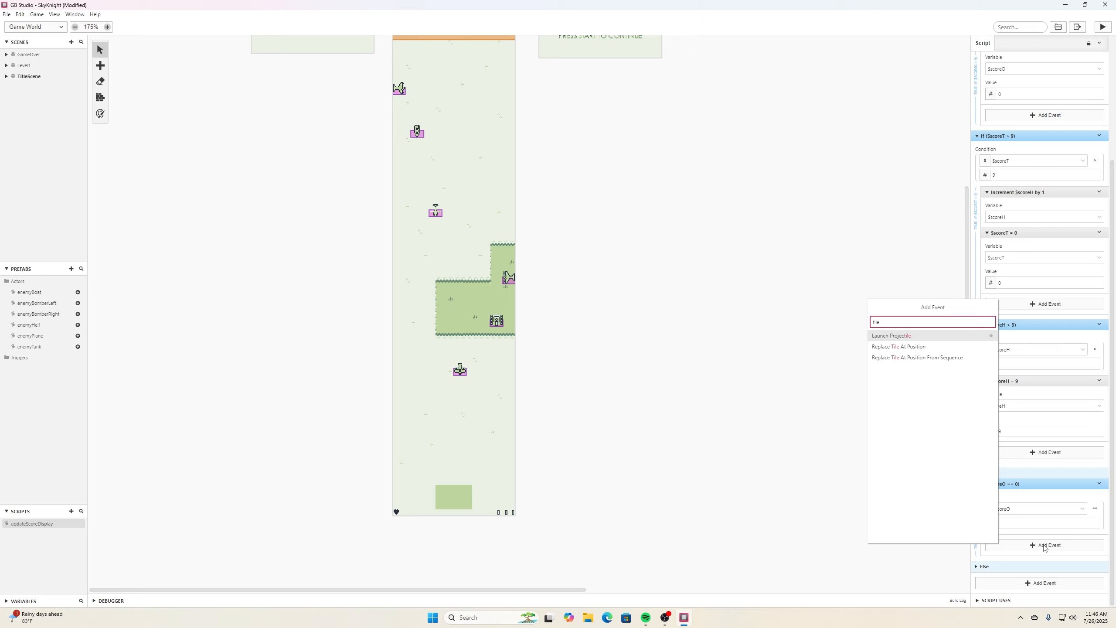
click(890, 347)
scroll(1054, 436, down, 2)
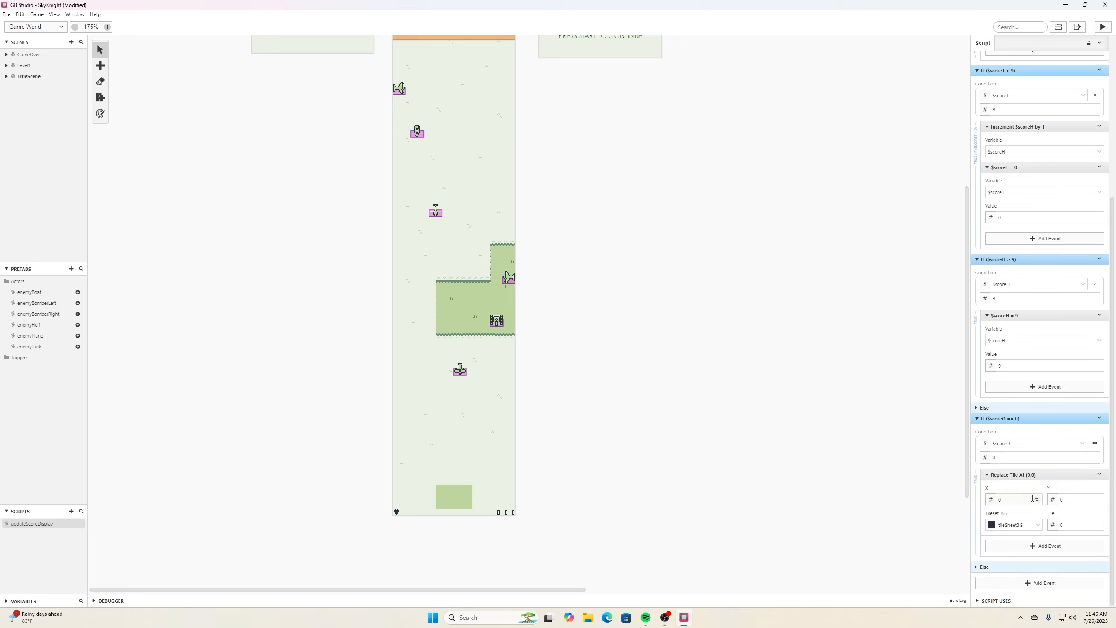
click(1013, 500)
text(19)
double_click(1083, 500)
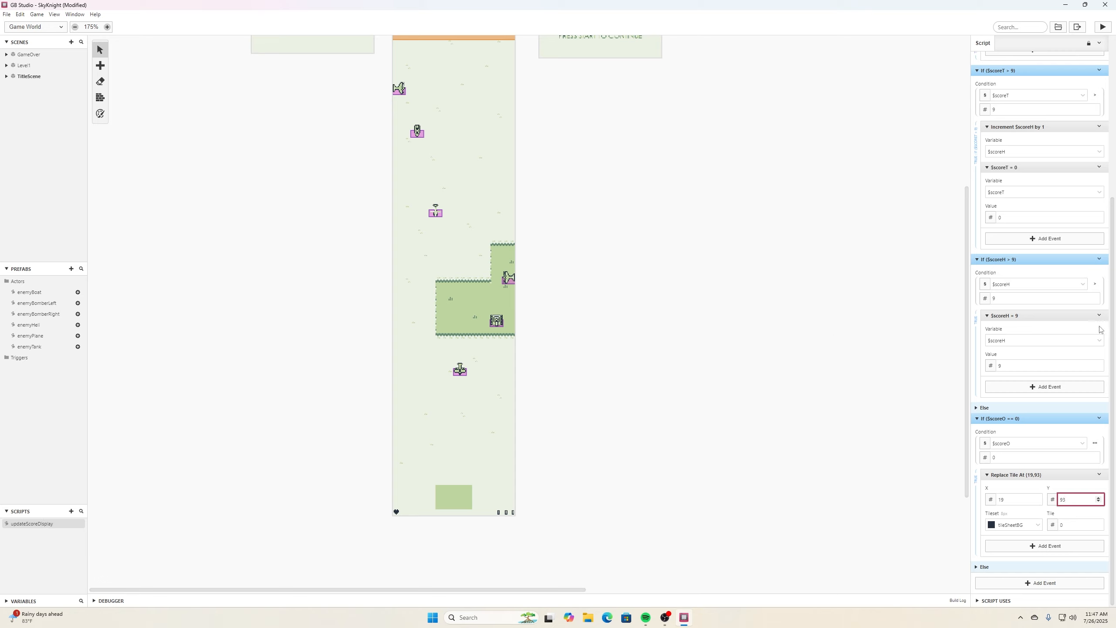
- Set the Replace Tile event's tile number to 23
click(1099, 526)
text(8)
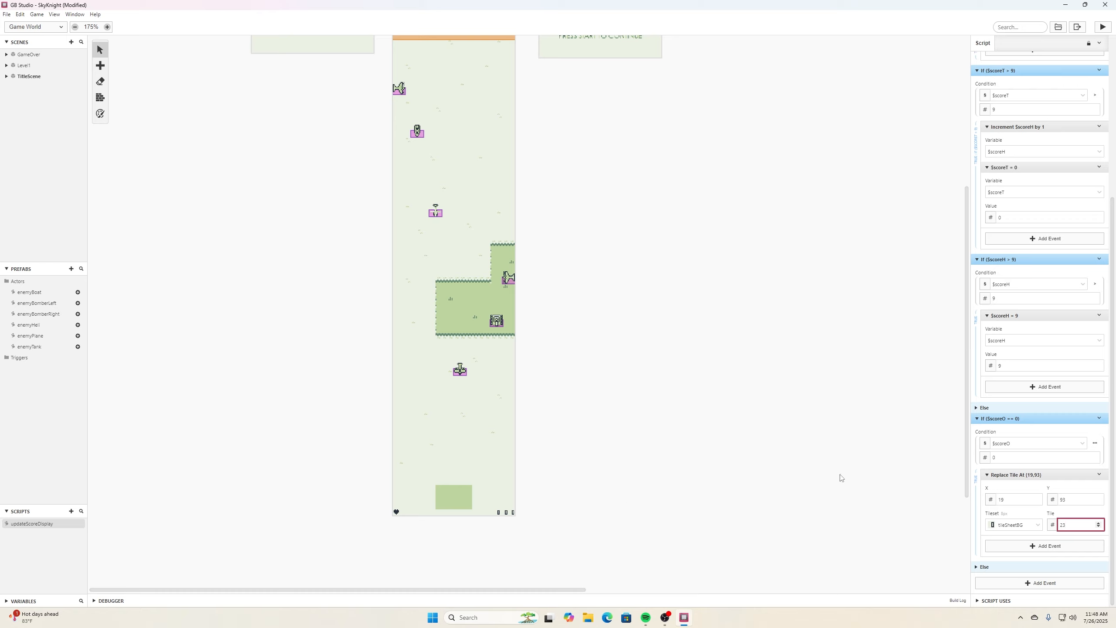
- Copy the If scoreO == 0 event and paste a duplicate directly after it
click(1099, 419)
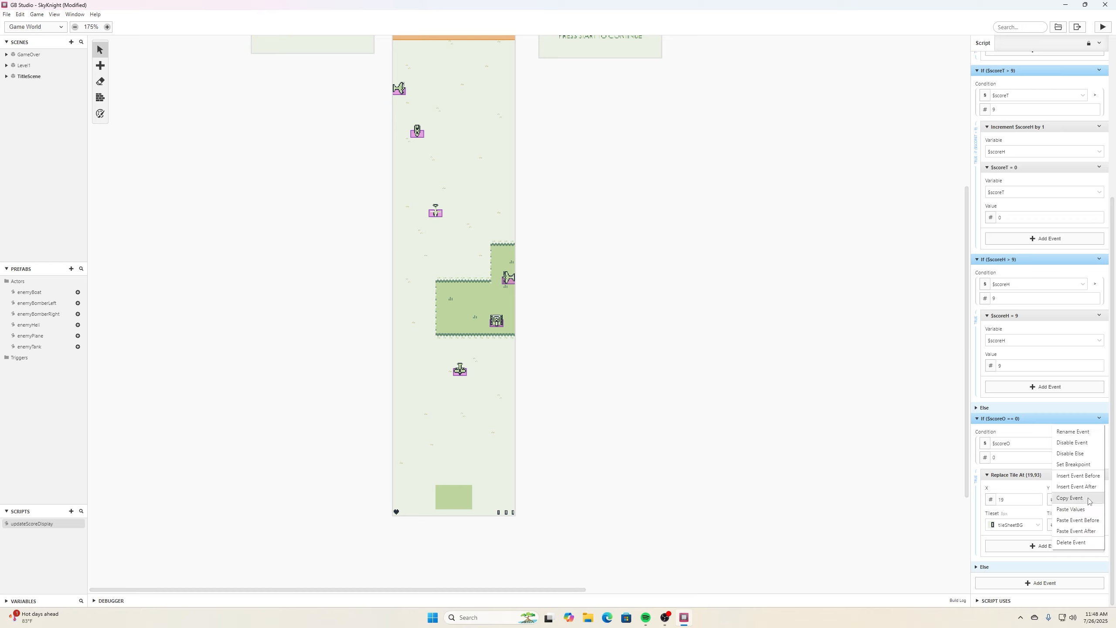
click(1089, 499)
click(1099, 419)
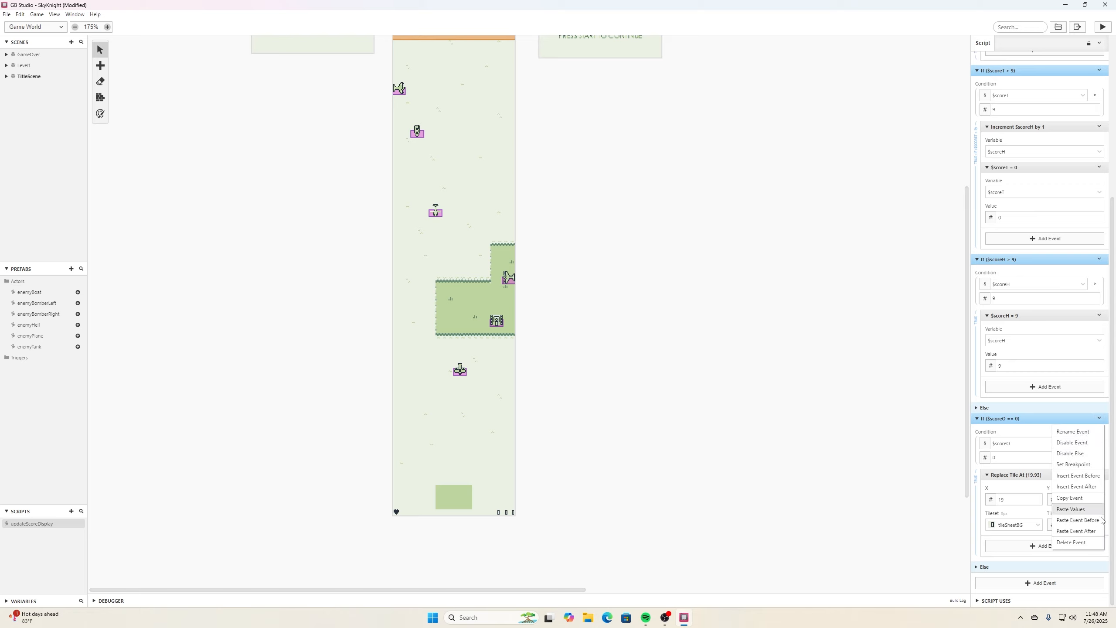
click(1101, 531)
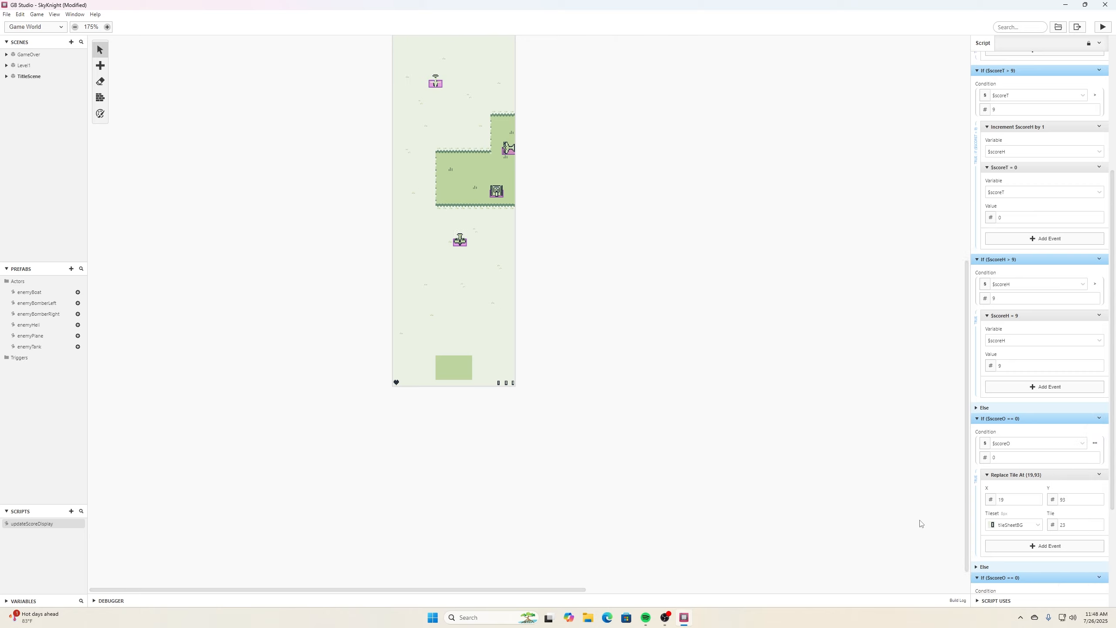
scroll(1072, 466, down, 4)
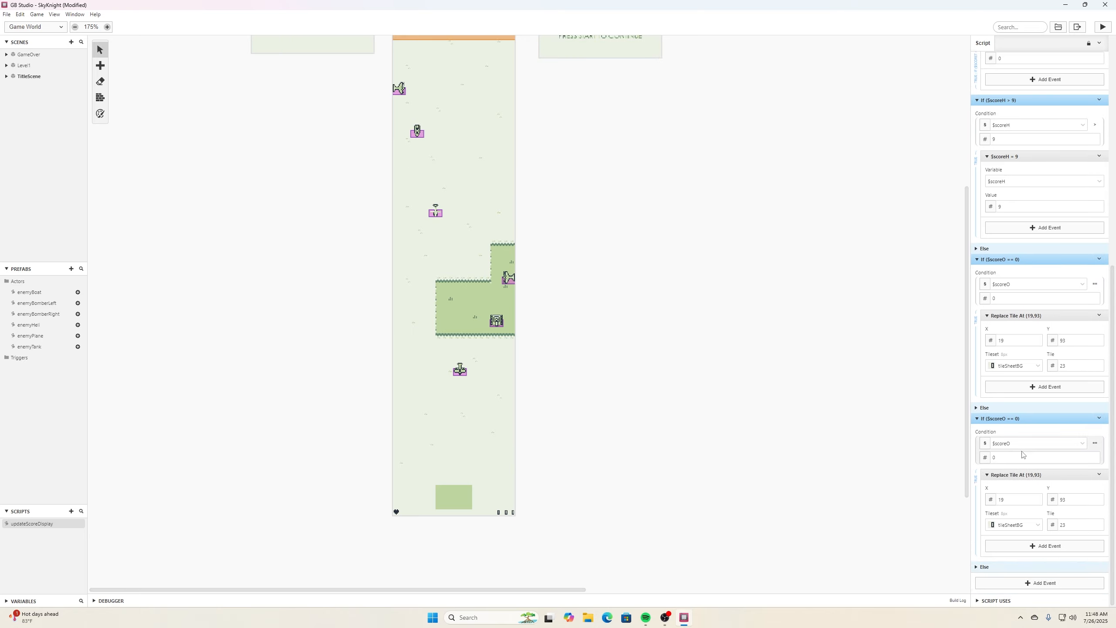
- Set the duplicate's comparison value to 1 and its tile to 24, then save the project
click(1095, 456)
click(1099, 522)
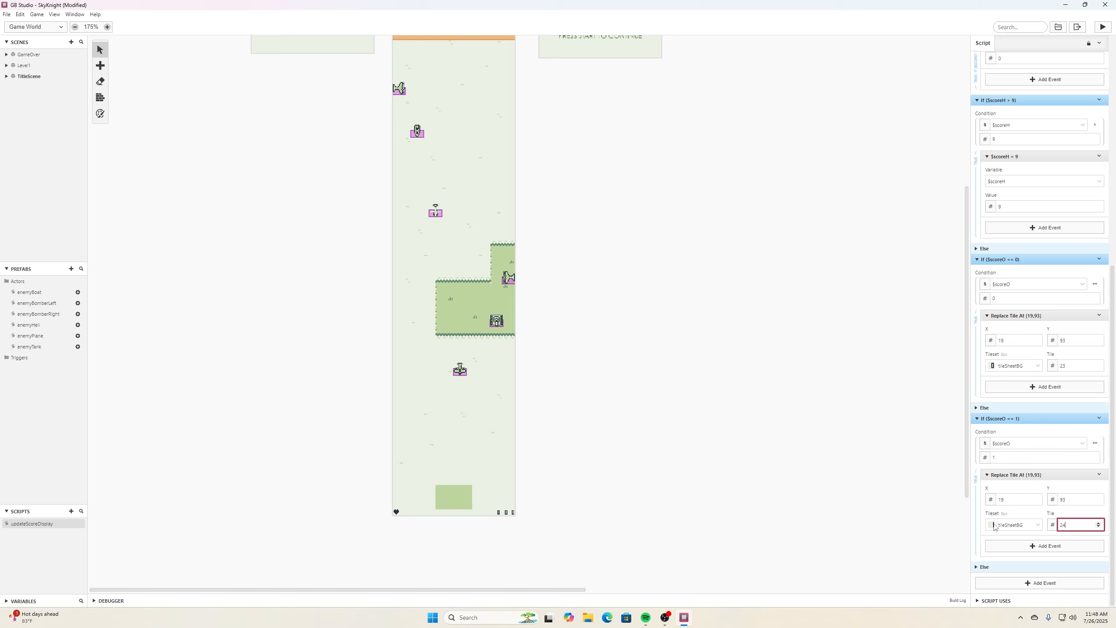
key(ctrl+s)
- Duplicate the If scoreO == 1 event, set the copy to check 2 with tile 25, and save
click(1099, 418)
click(1084, 500)
click(1099, 418)
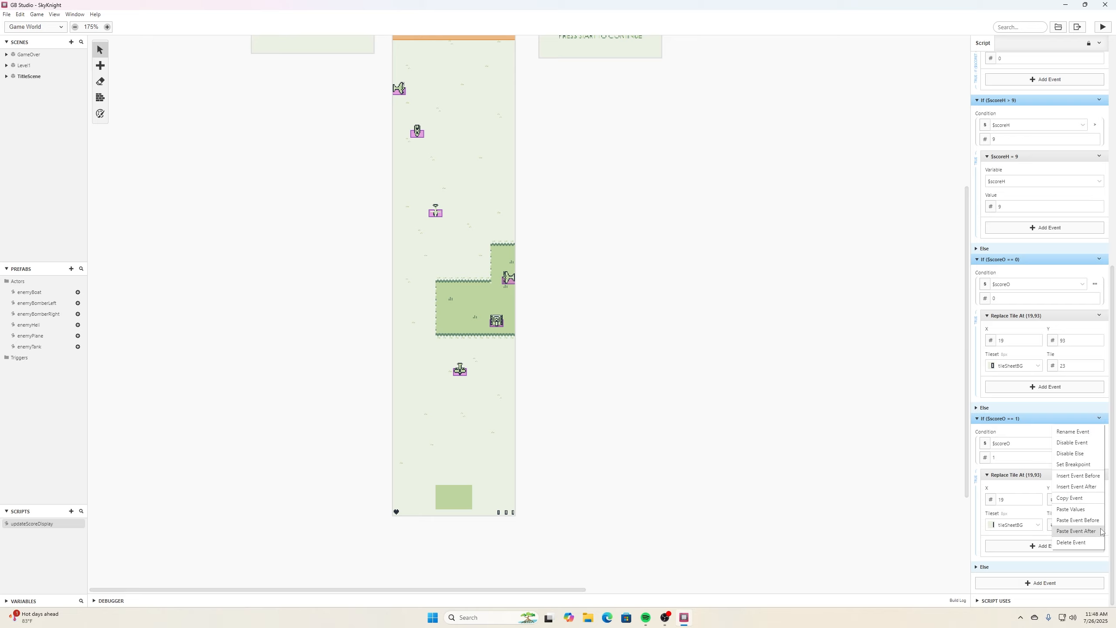
click(1101, 531)
scroll(1100, 528, down, 4)
click(1095, 456)
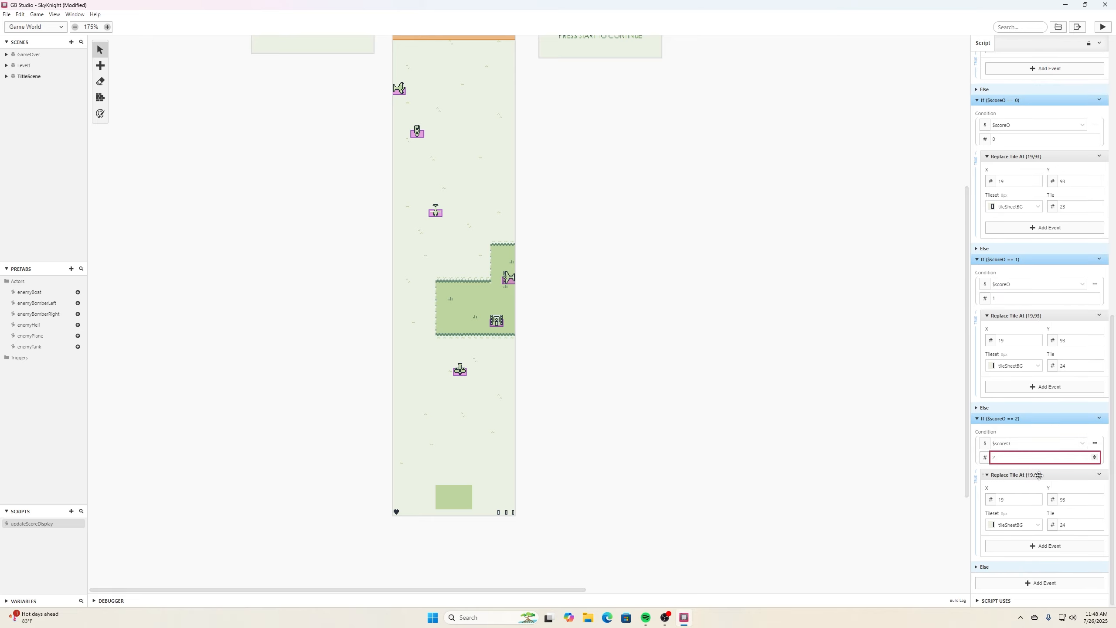
click(1098, 523)
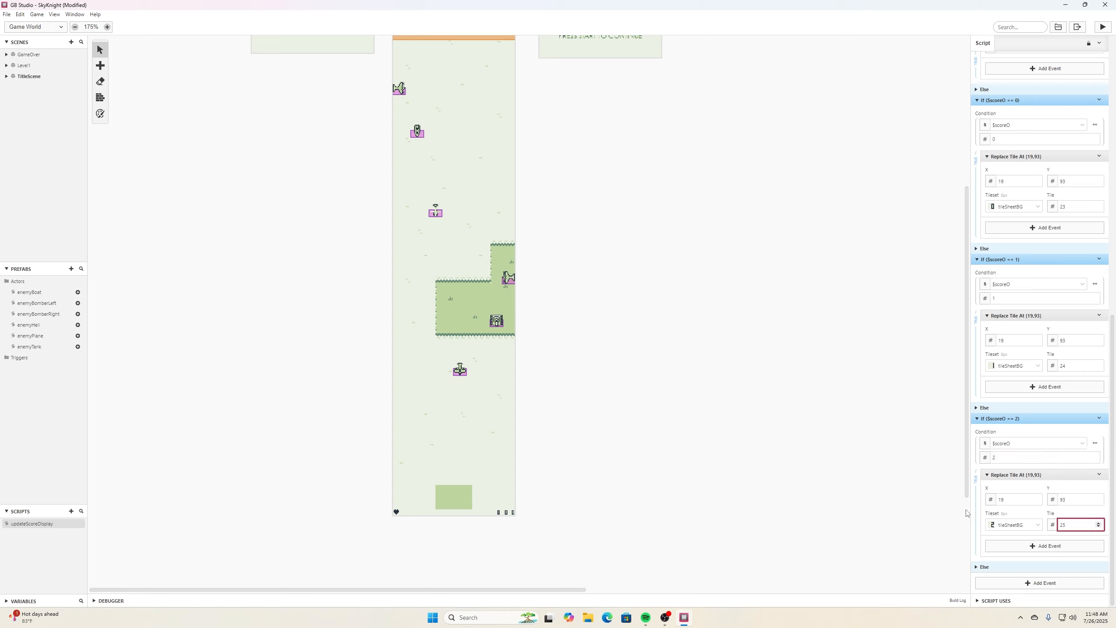
click(7, 14)
click(26, 60)
- Add a Call Script event running updateScoreDisplay to the end of the enemy plane actor's On Hit script
click(463, 373)
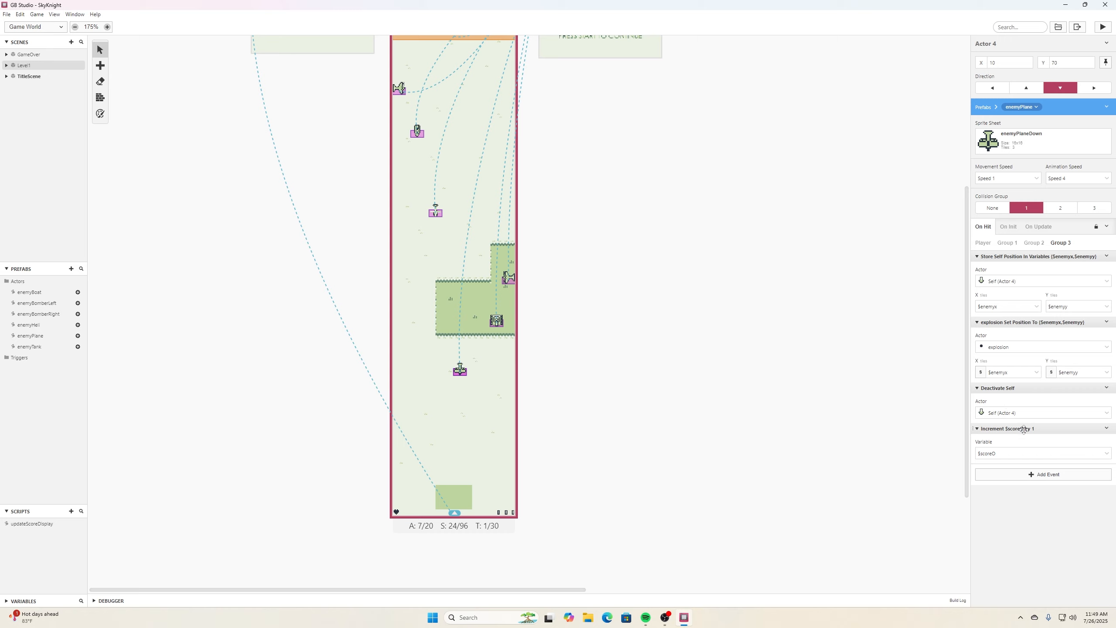
click(1034, 475)
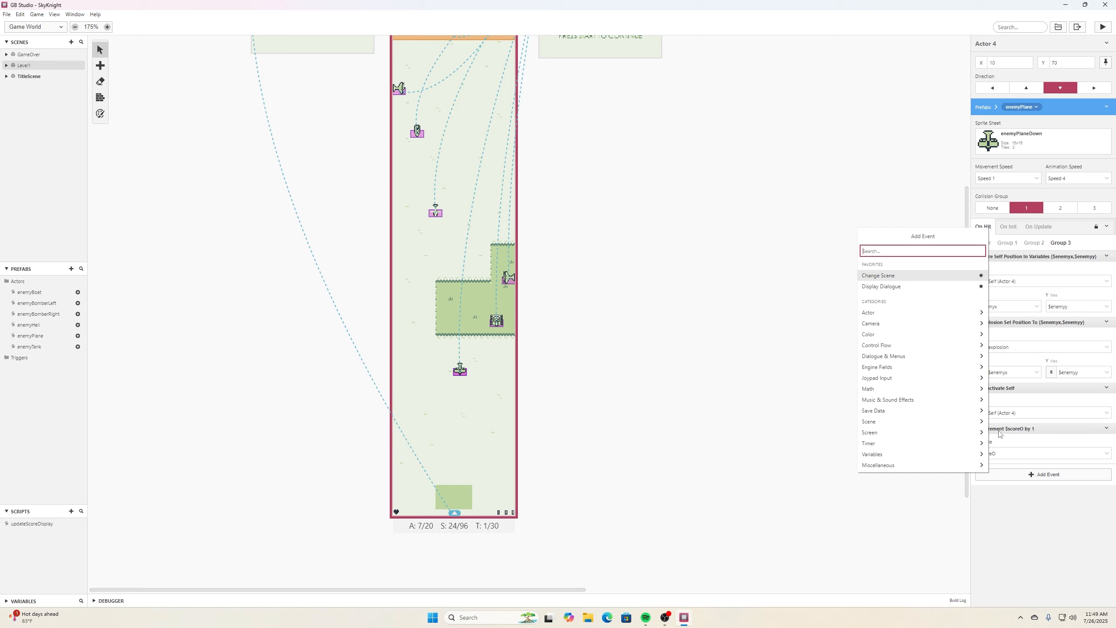
text(call sc)
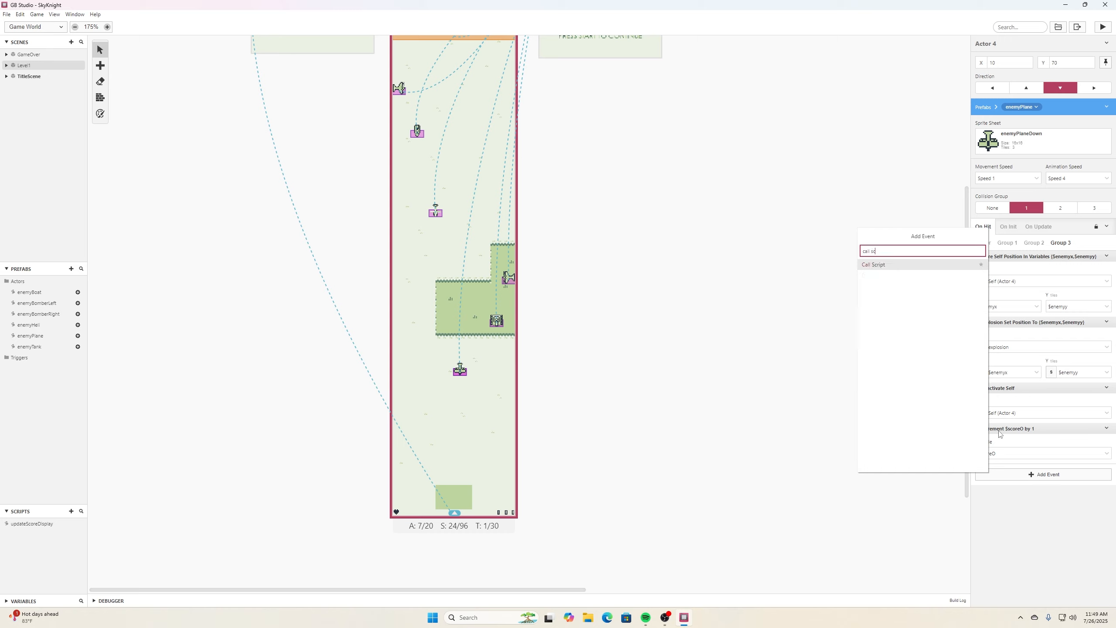
click(942, 266)
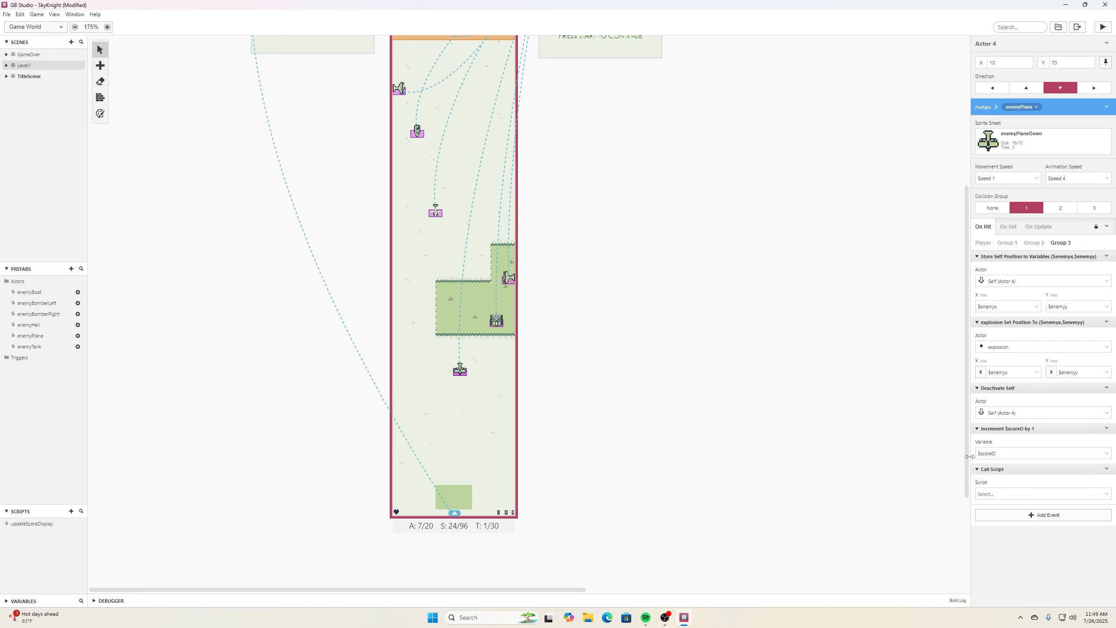
click(1109, 502)
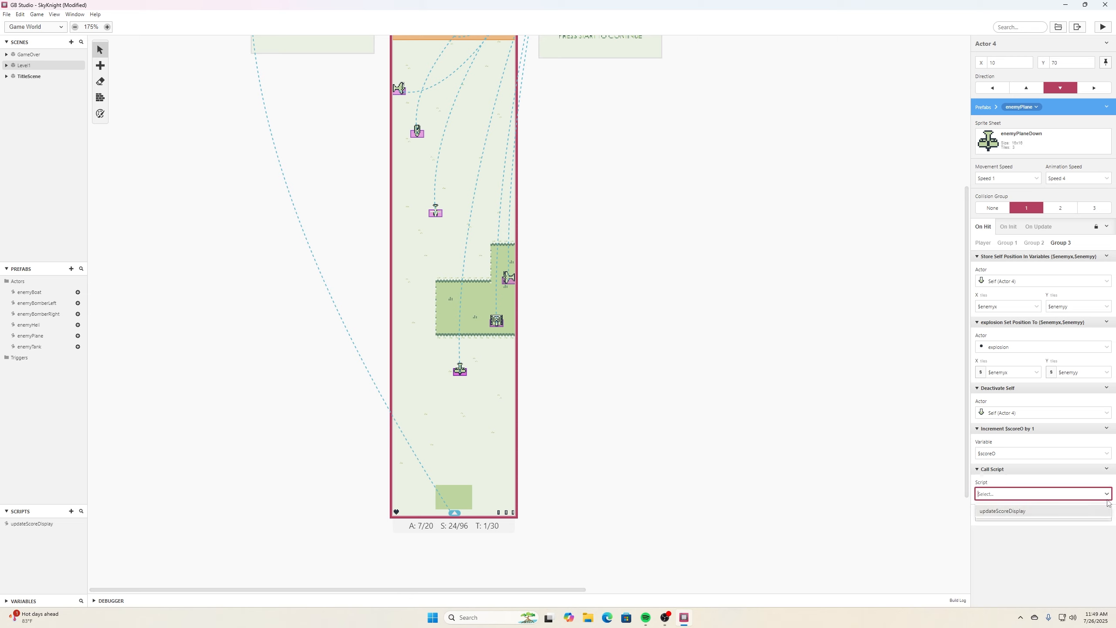
click(1007, 516)
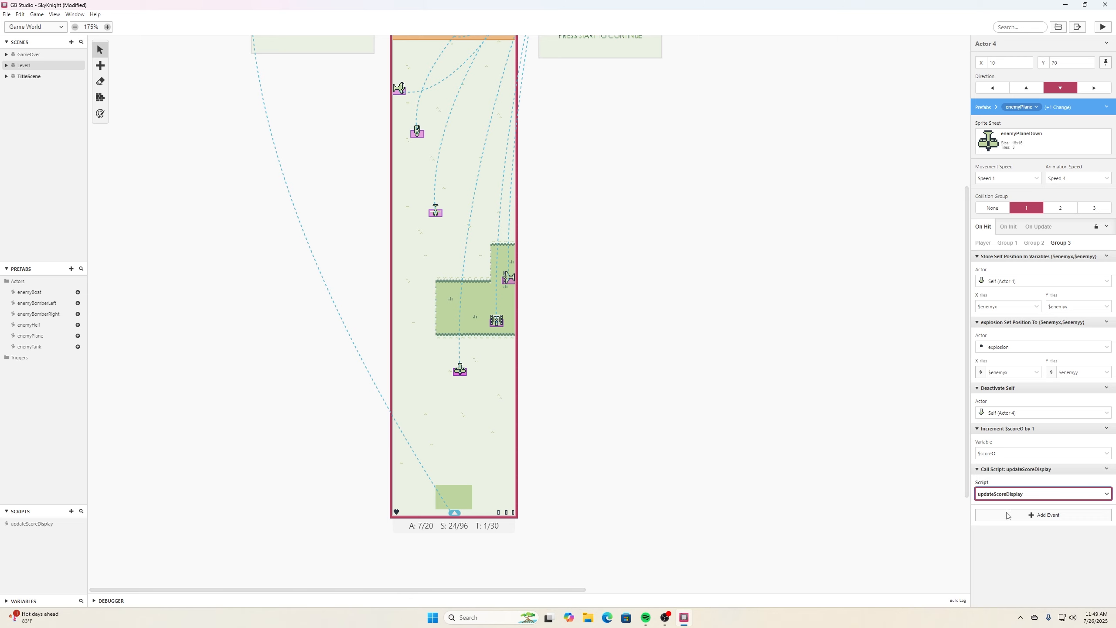
- Save the project, run the game in a test window, and close it
click(7, 14)
click(15, 59)
click(1103, 27)
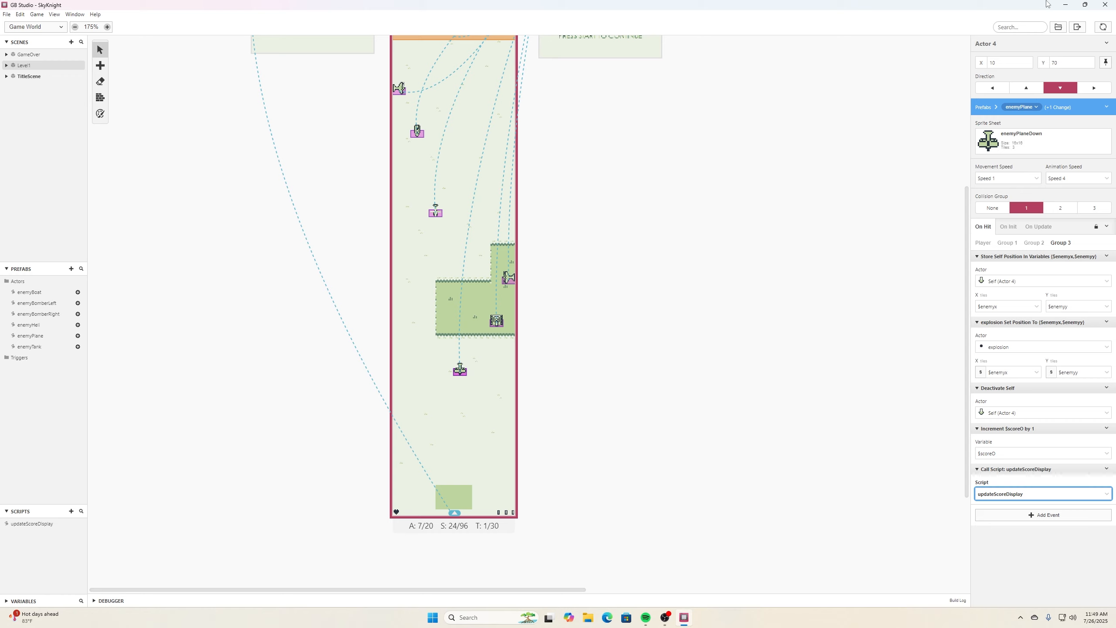
key(Return)
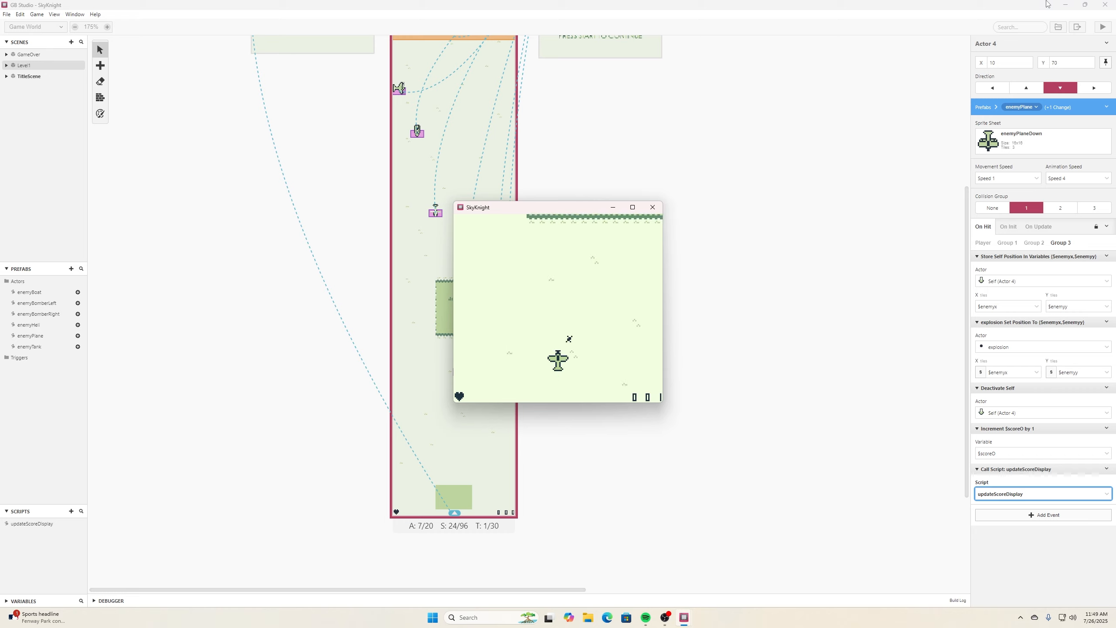
click(653, 207)
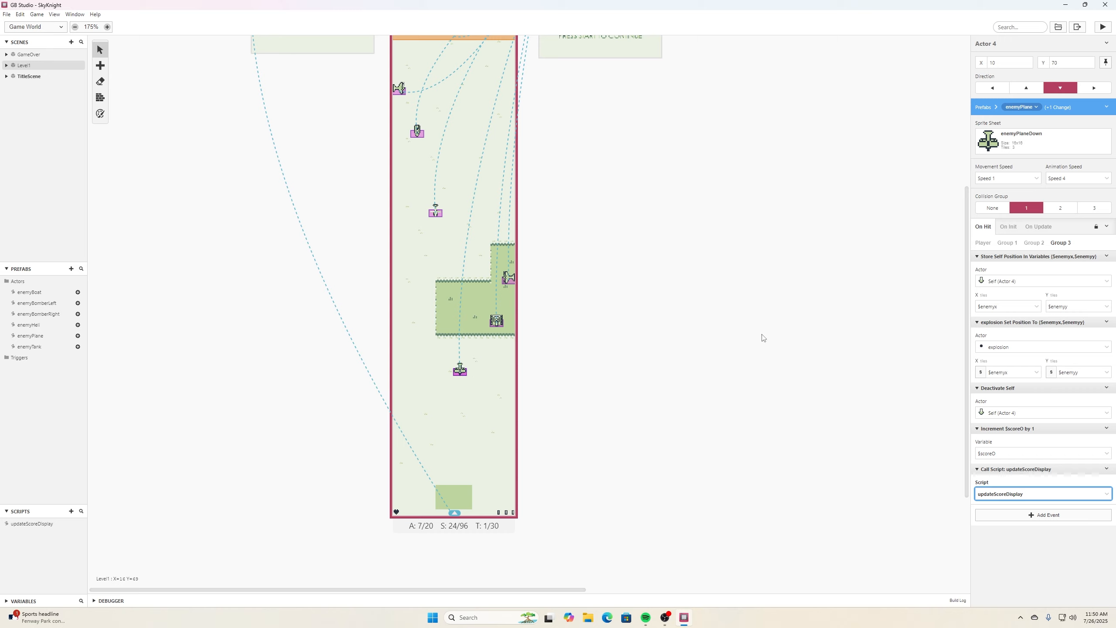
- Apply the plane actor's changes to the enemyPlane prefab and save the project
click(1107, 107)
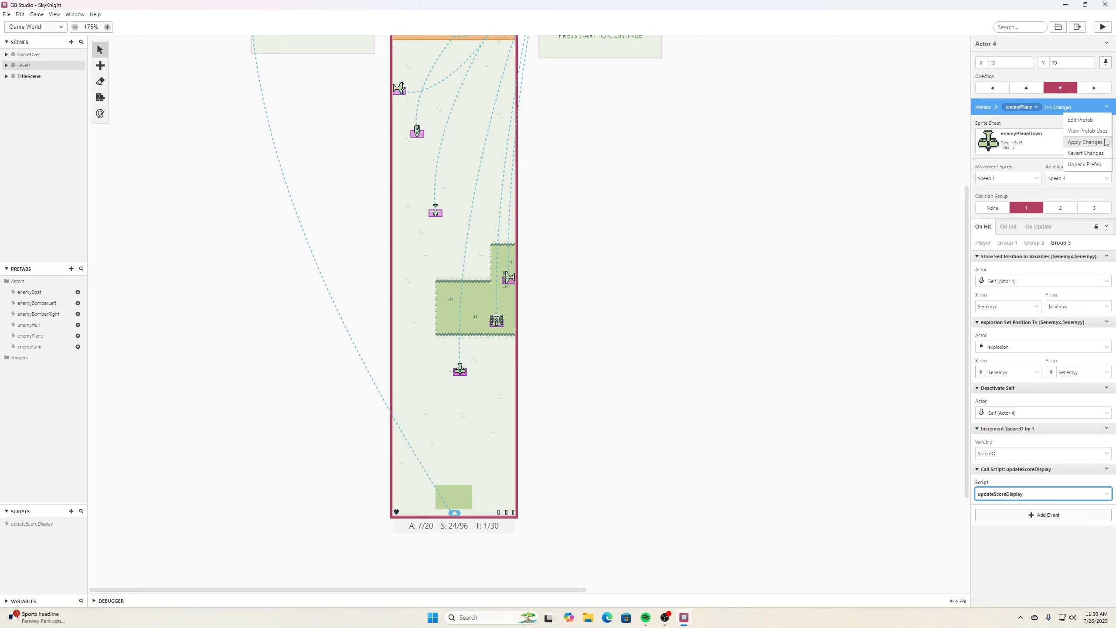
click(1086, 142)
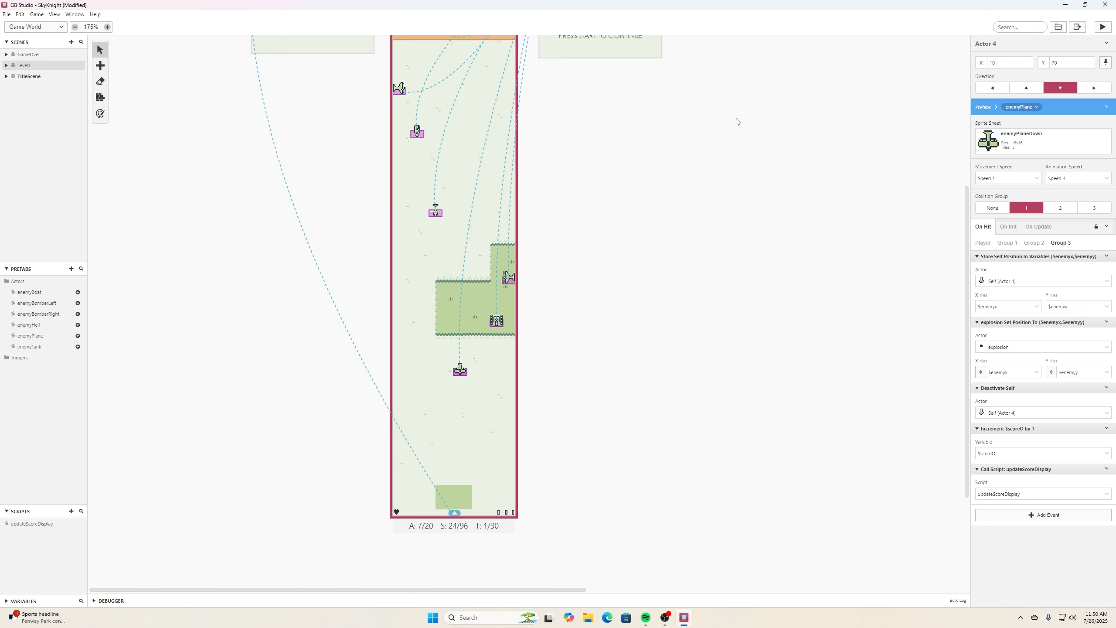
click(31, 336)
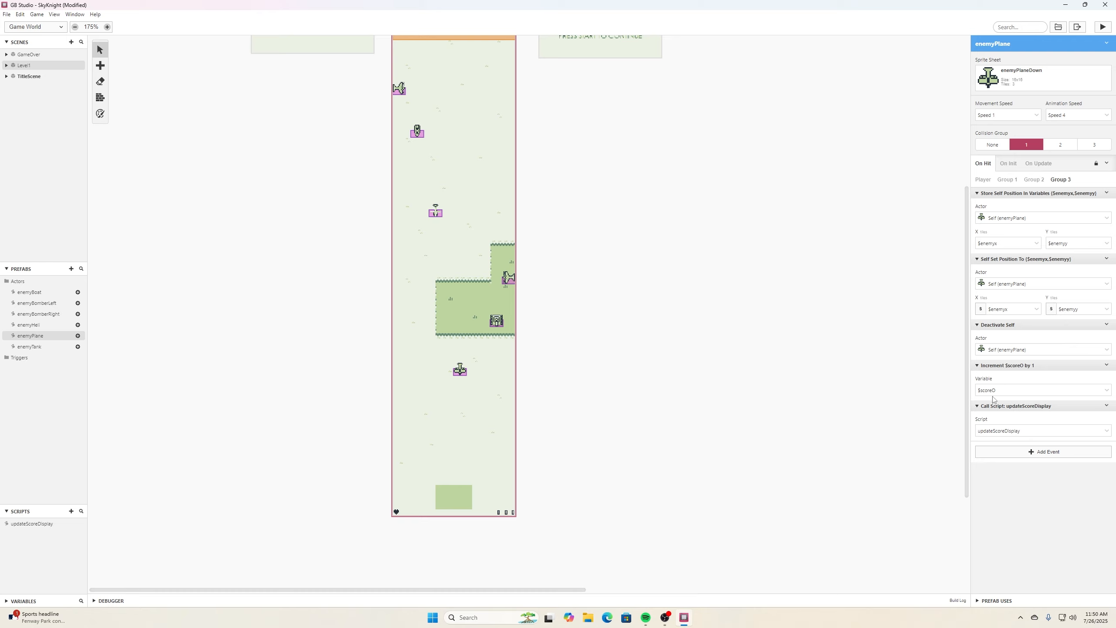
click(7, 14)
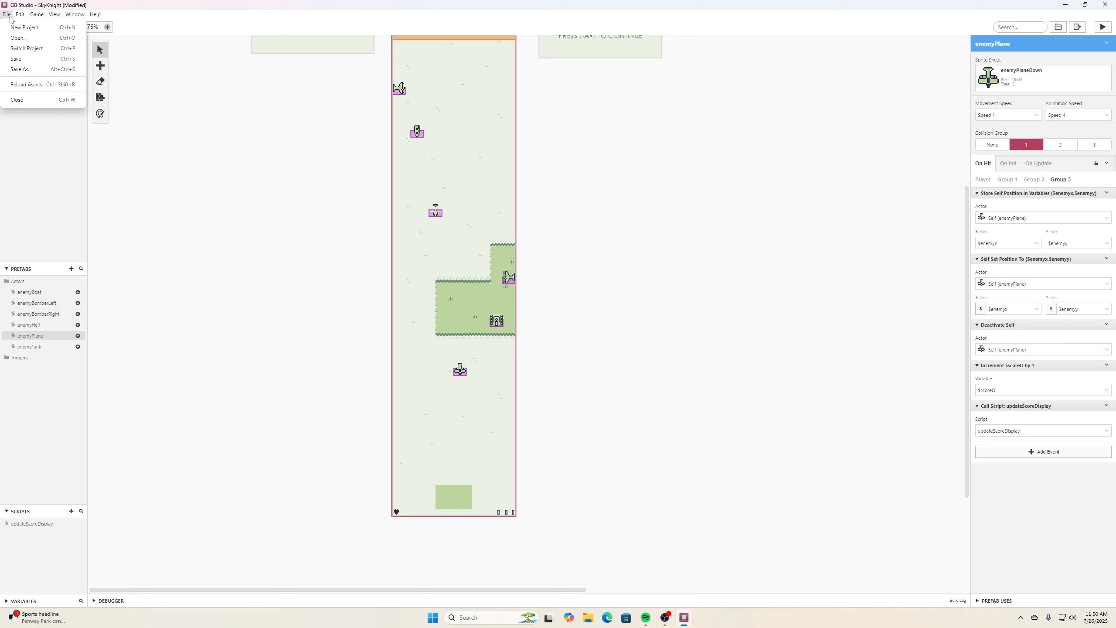
click(15, 58)
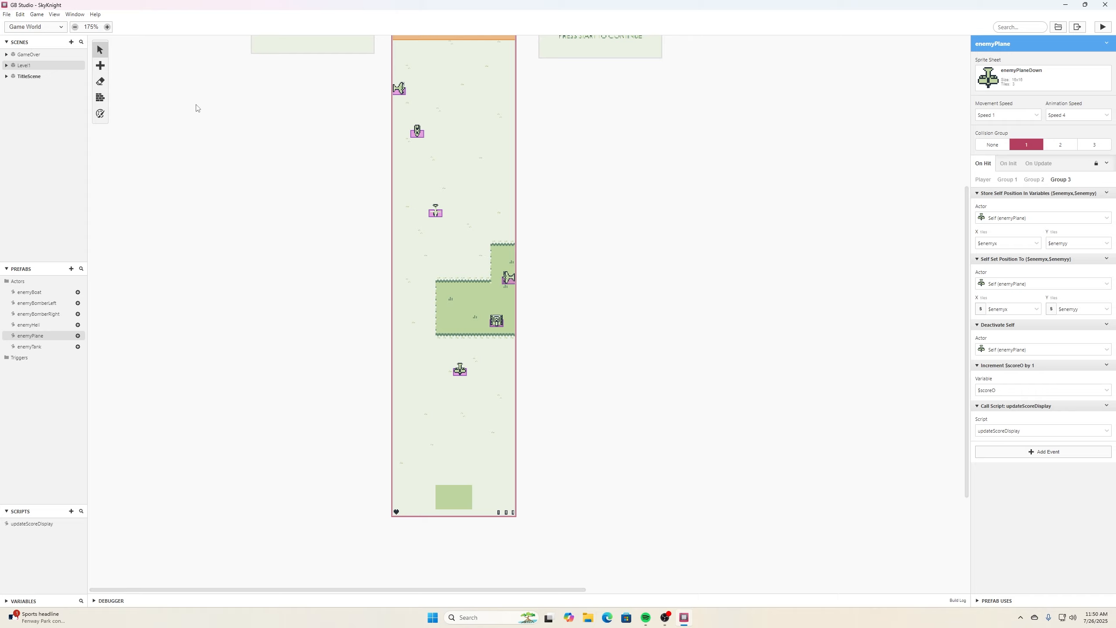
- Open the updateScoreDisplay script and duplicate the last If scoreO == 9 event after itself
click(316, 317)
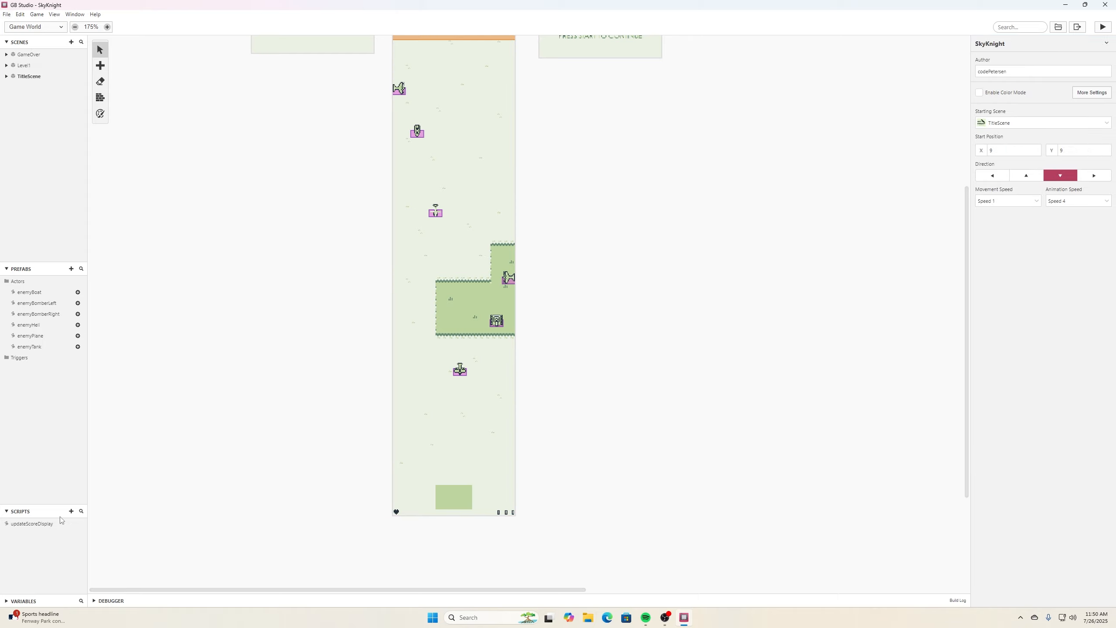
click(50, 523)
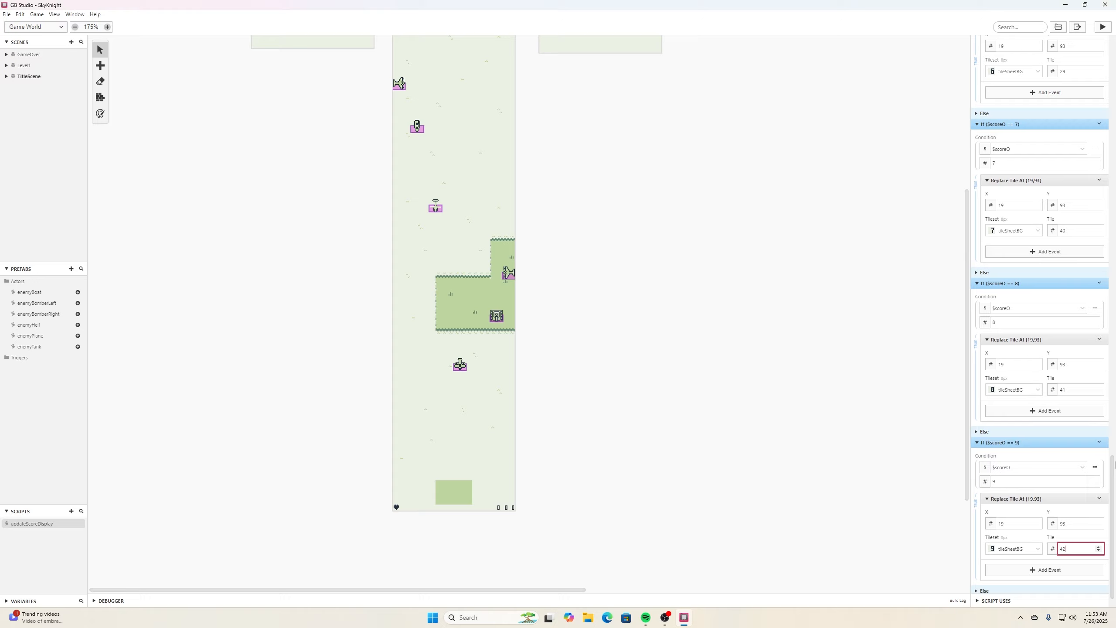
scroll(1115, 220, down, 3)
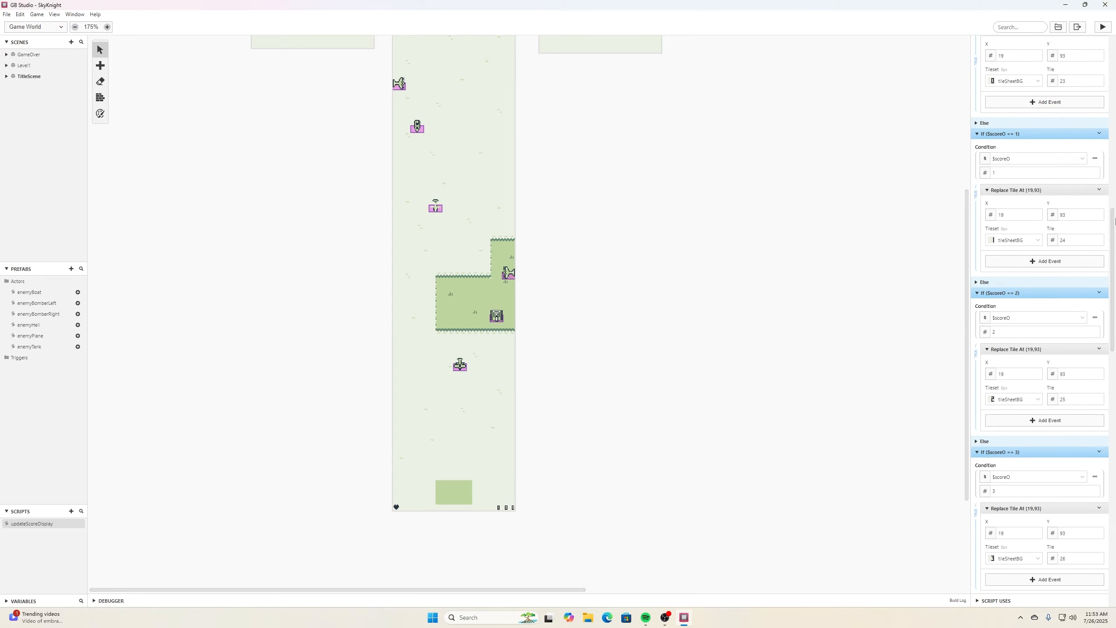
scroll(1114, 221, down, 1)
drag(1114, 220, 1115, 528)
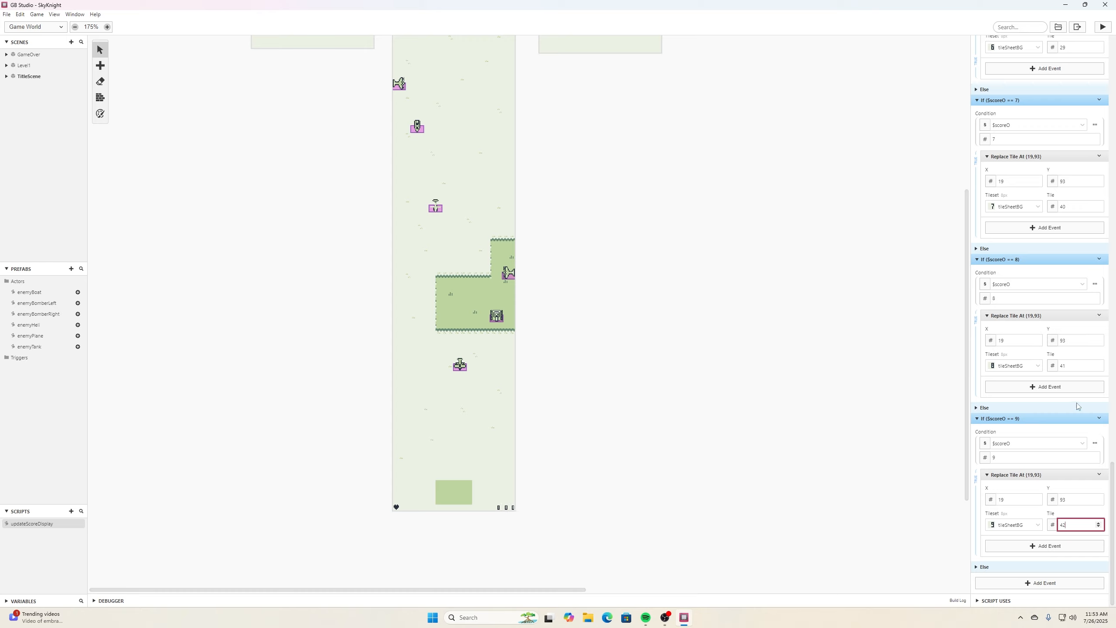
click(1099, 418)
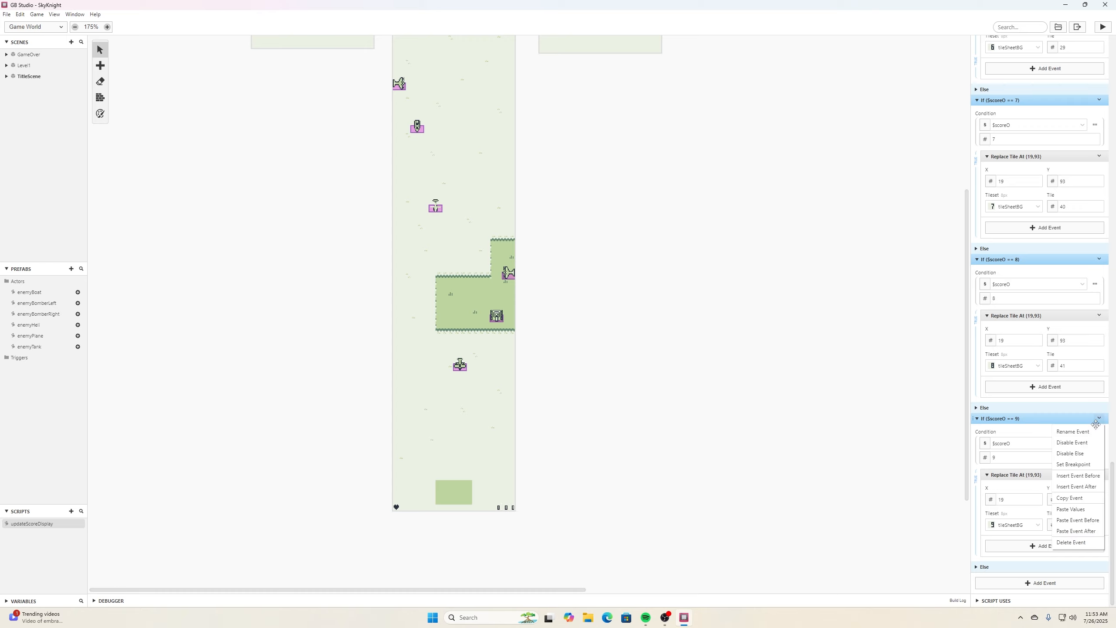
click(1085, 500)
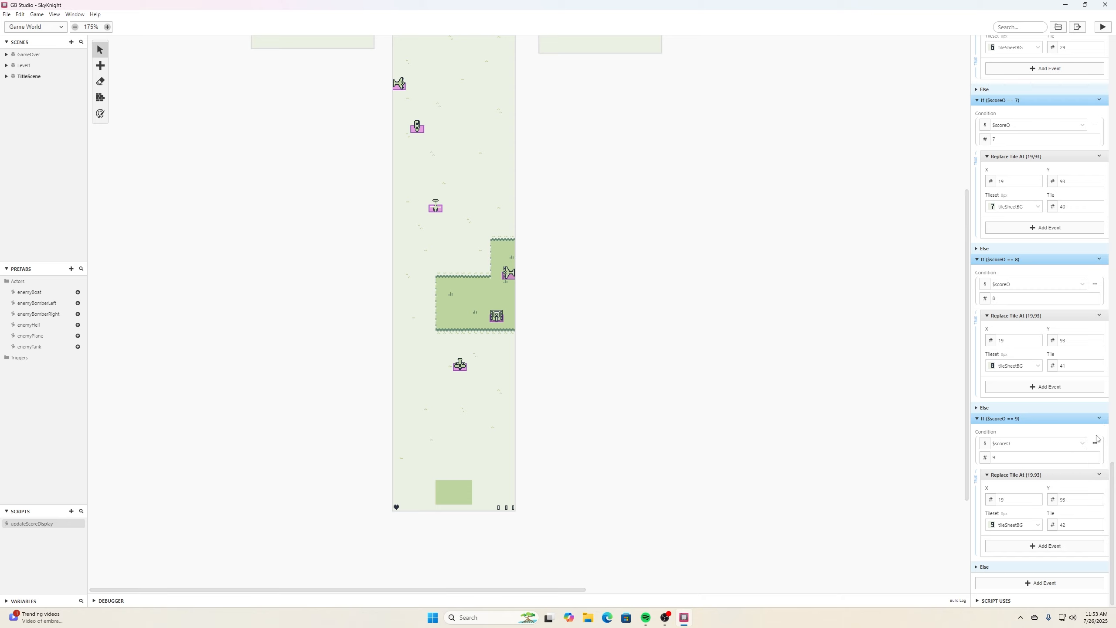
click(1102, 421)
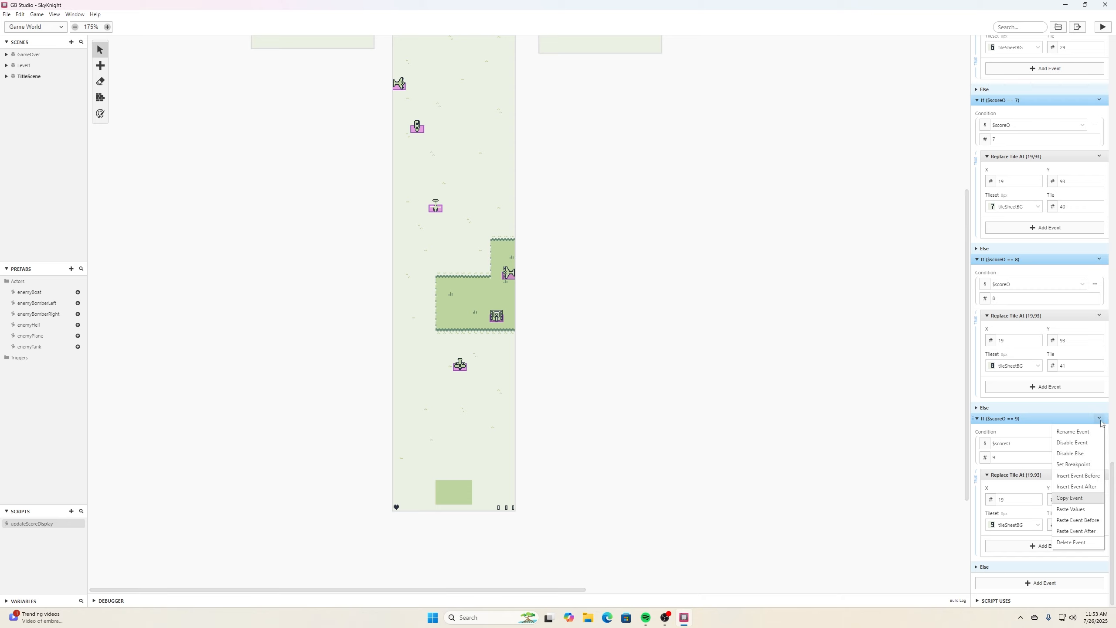
click(1100, 533)
- Change the copy's condition to scoreT equals 0 and set its tile to 43
scroll(1114, 493, down, 3)
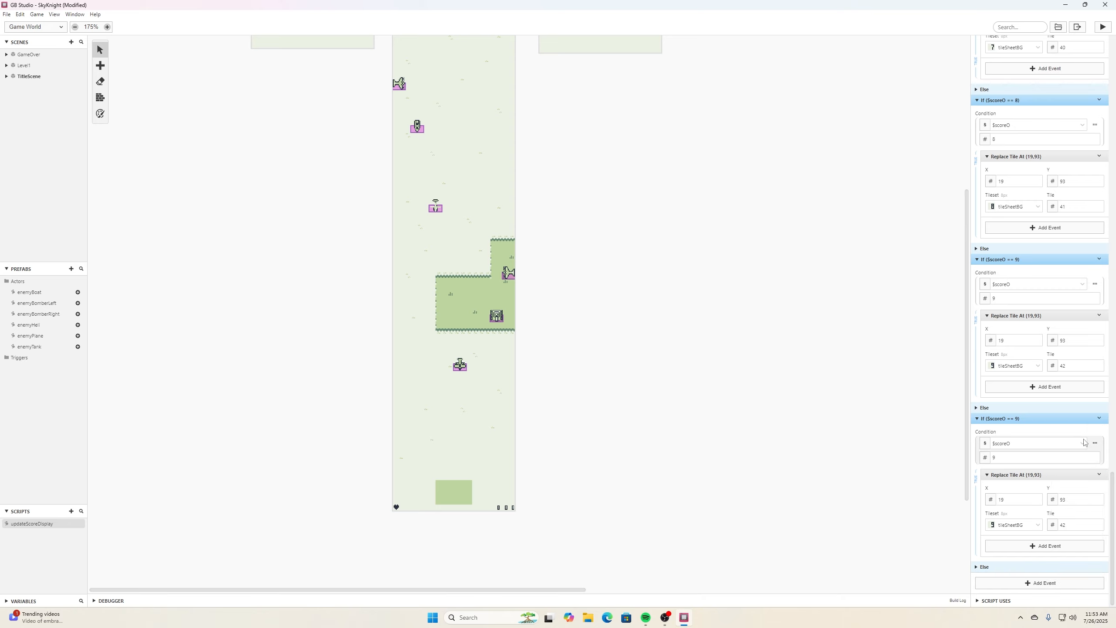
click(1083, 444)
scroll(1046, 501, down, 1)
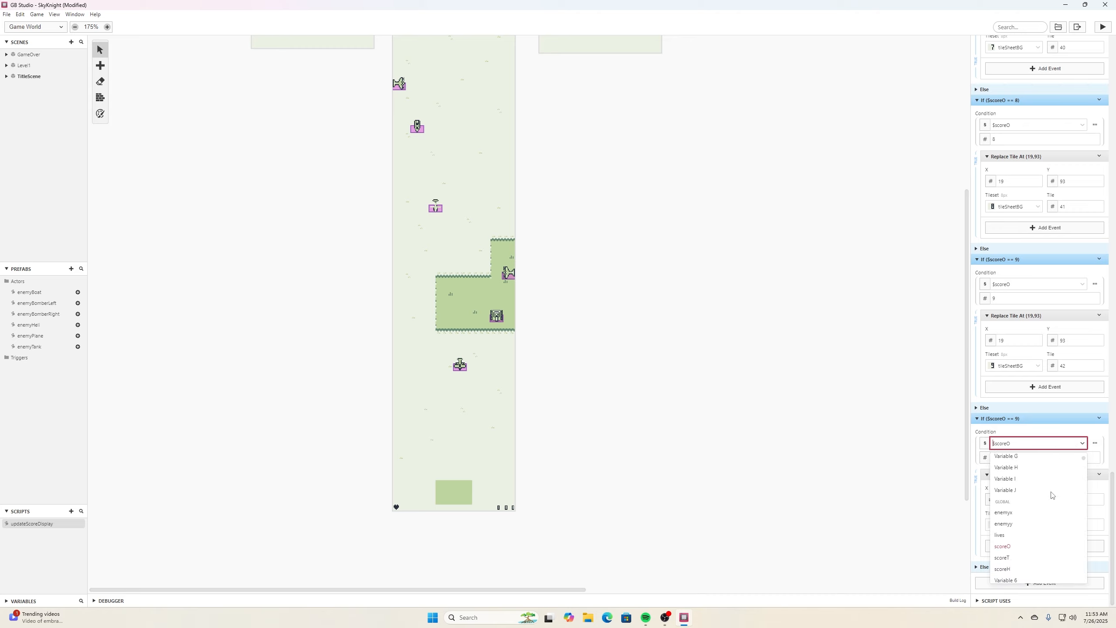
click(1024, 553)
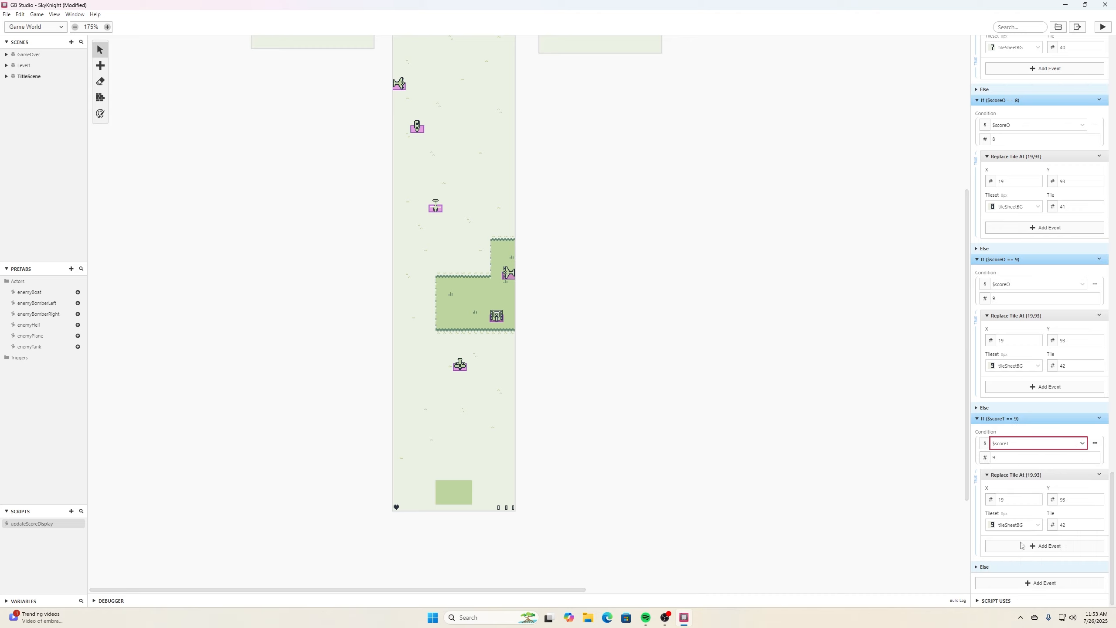
double_click(1030, 459)
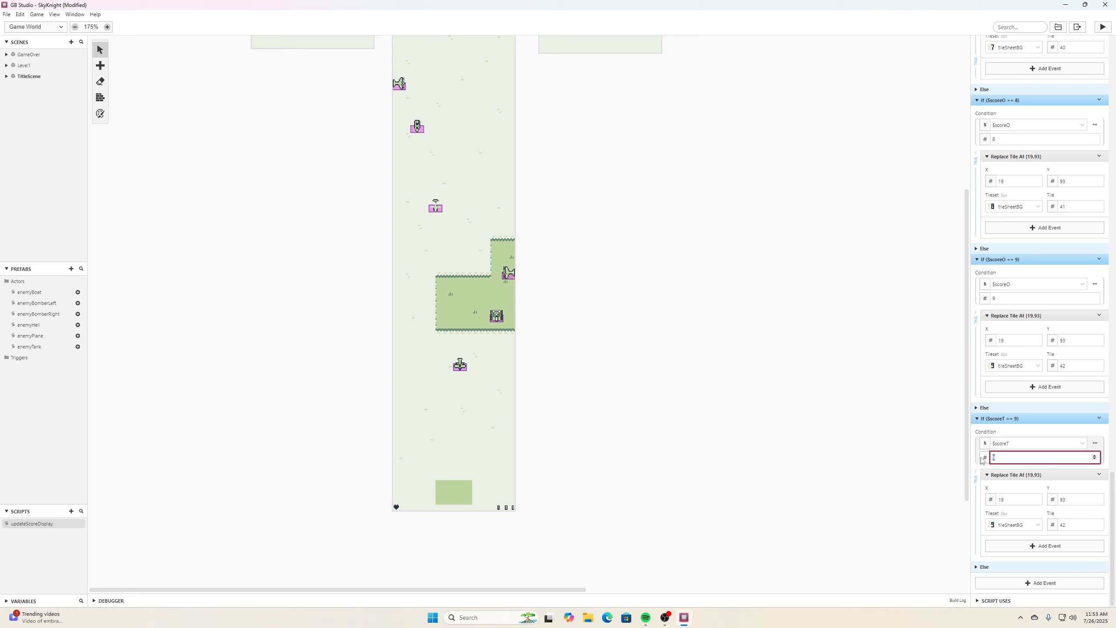
text(0)
click(1099, 524)
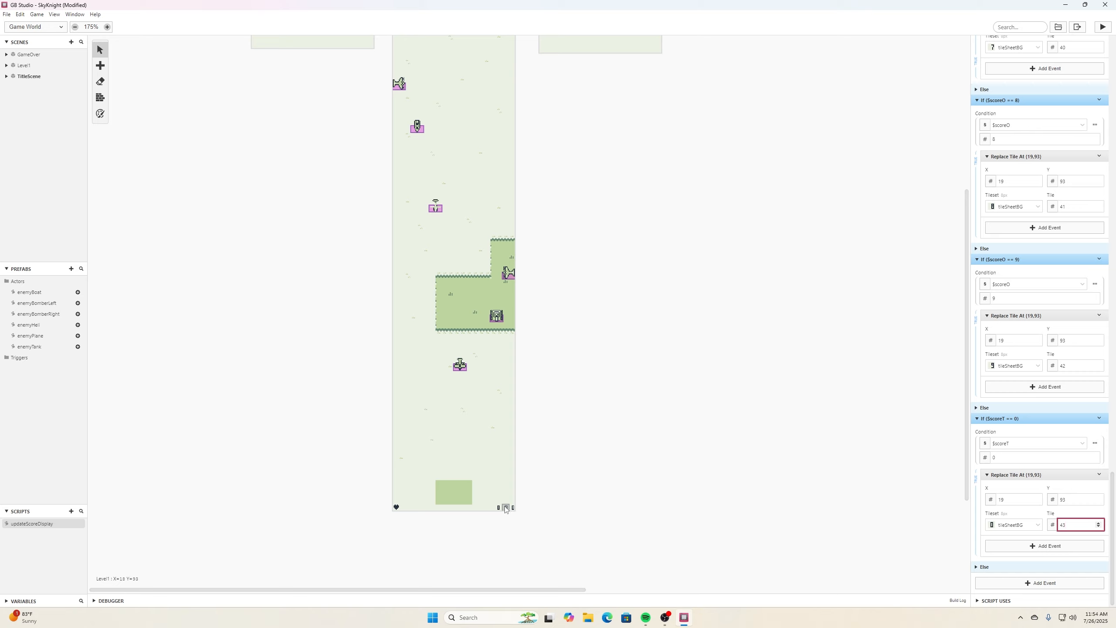
- Set the scoreT == 0 tile's X position to 18 and save the project
click(1038, 502)
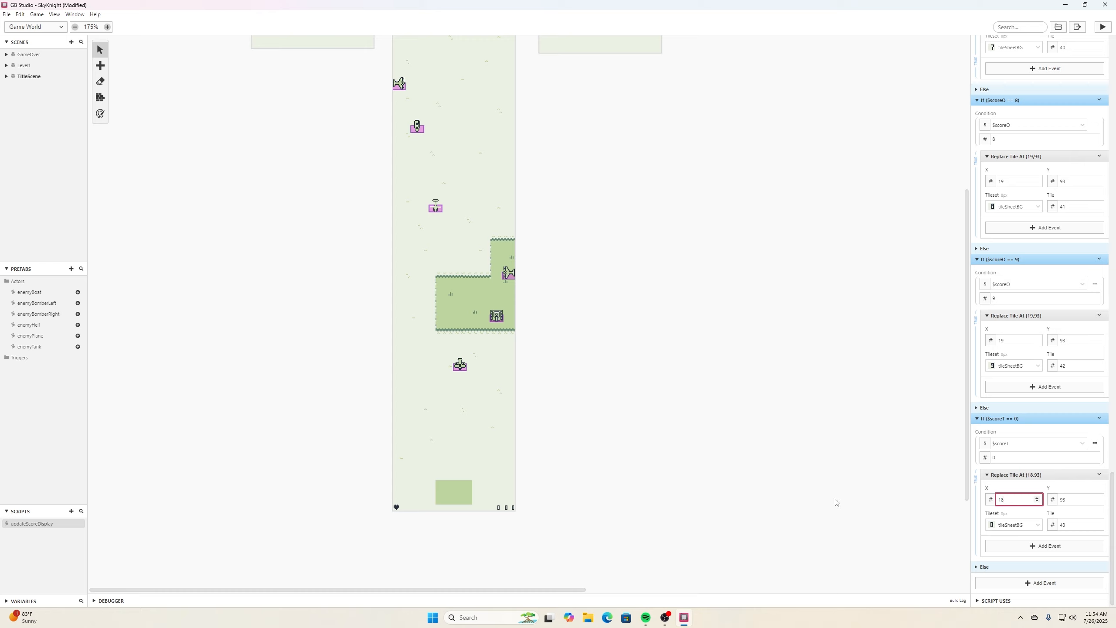
key(ctrl+s)
- Duplicate the If scoreT == 0 event, set the copy to scoreT equals 1 with tile 44, and save
click(1100, 418)
click(1101, 420)
click(1102, 420)
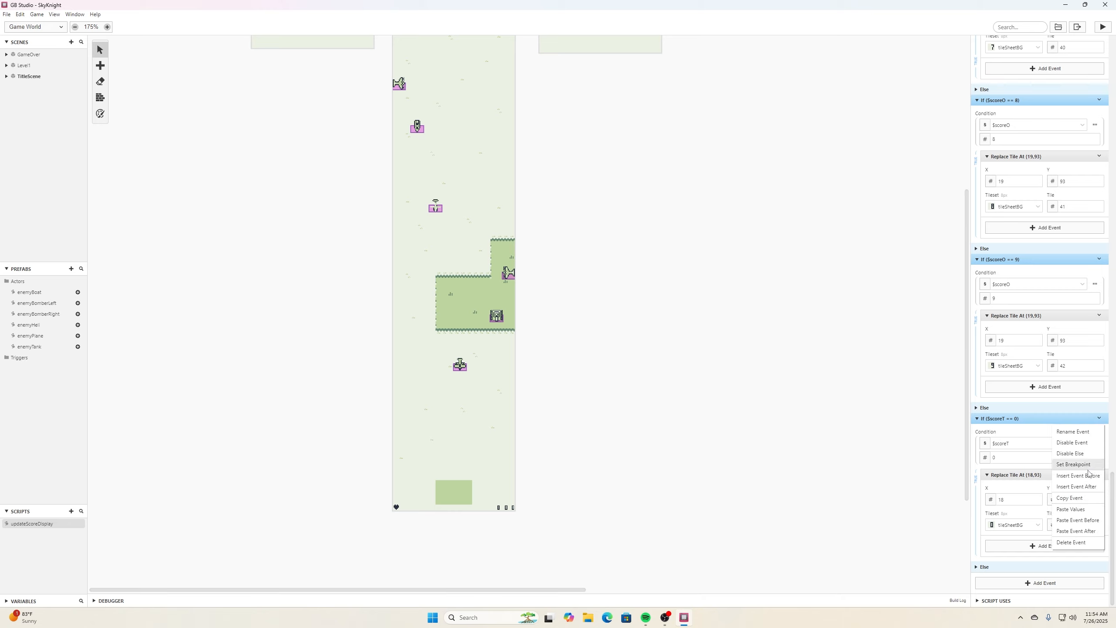
click(1086, 521)
scroll(1097, 459, down, 4)
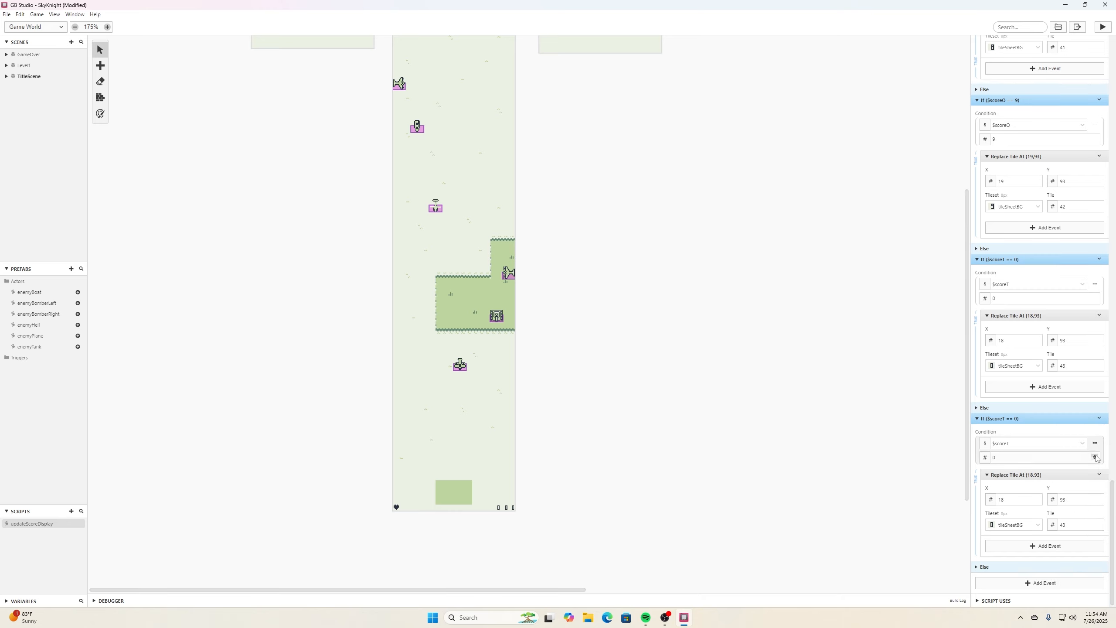
click(1097, 457)
click(1100, 523)
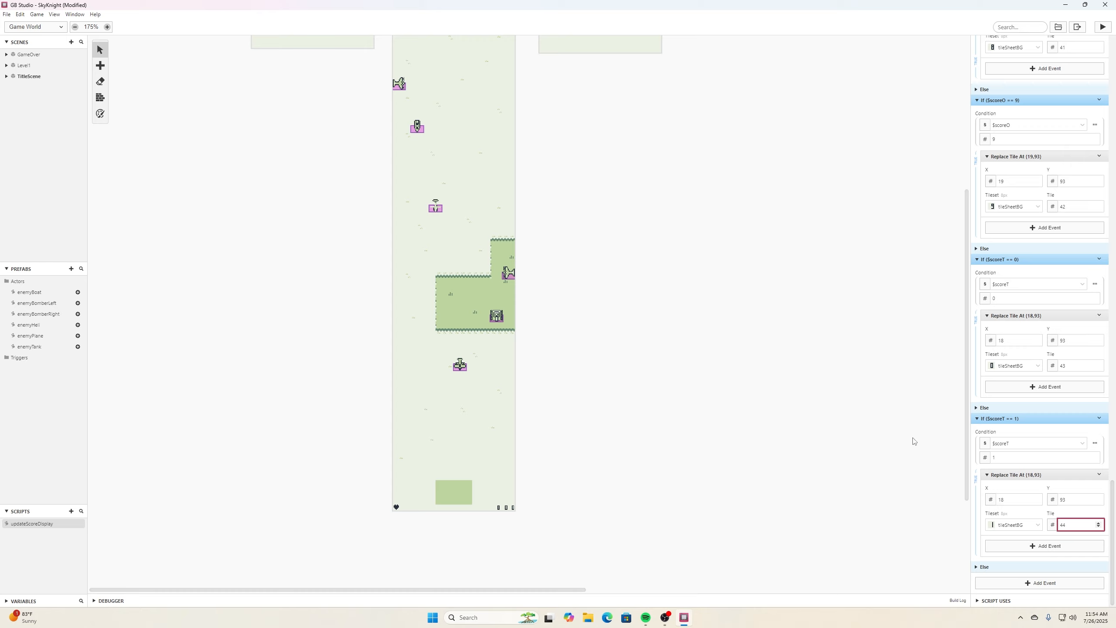
click(9, 14)
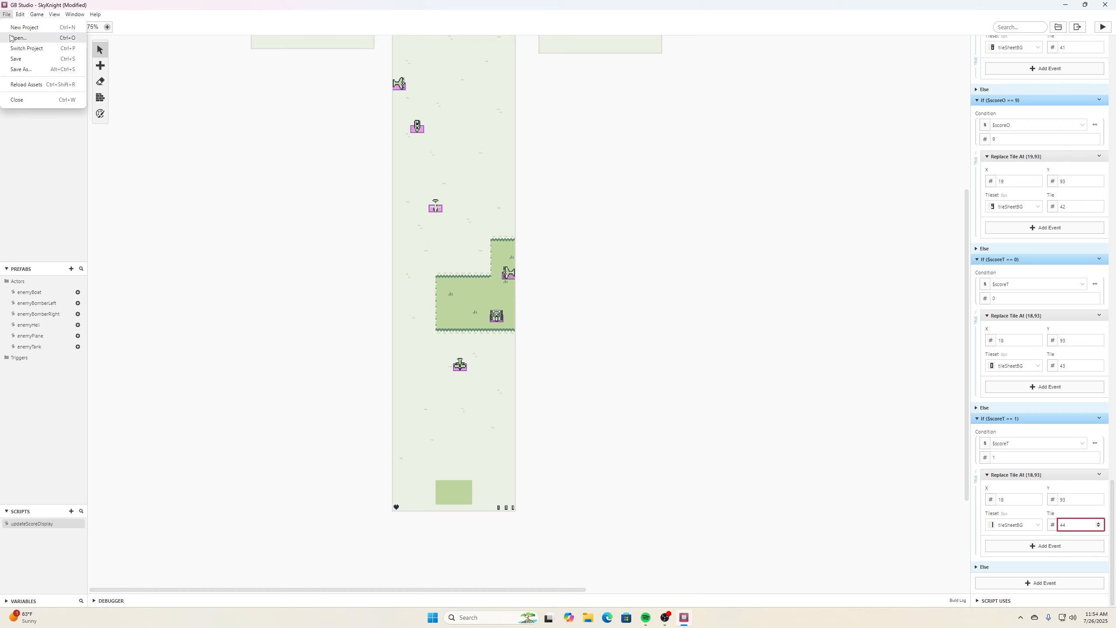
click(26, 61)
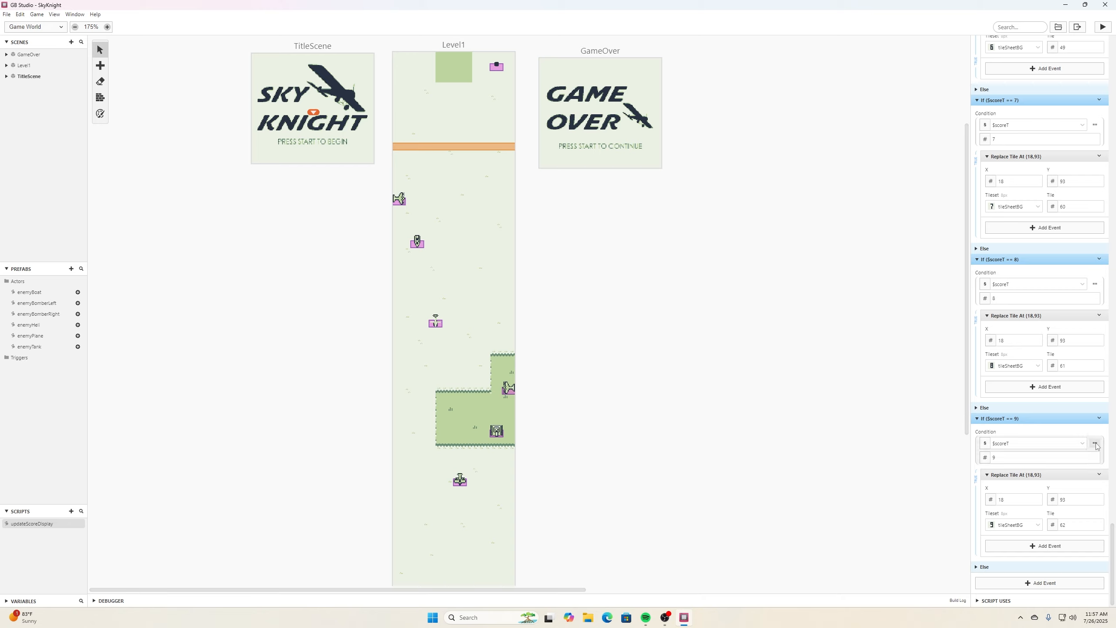
- Duplicate the If scoreT == 9 event and change the copy to scoreH equals 0, tile 63, X position 17
click(1099, 420)
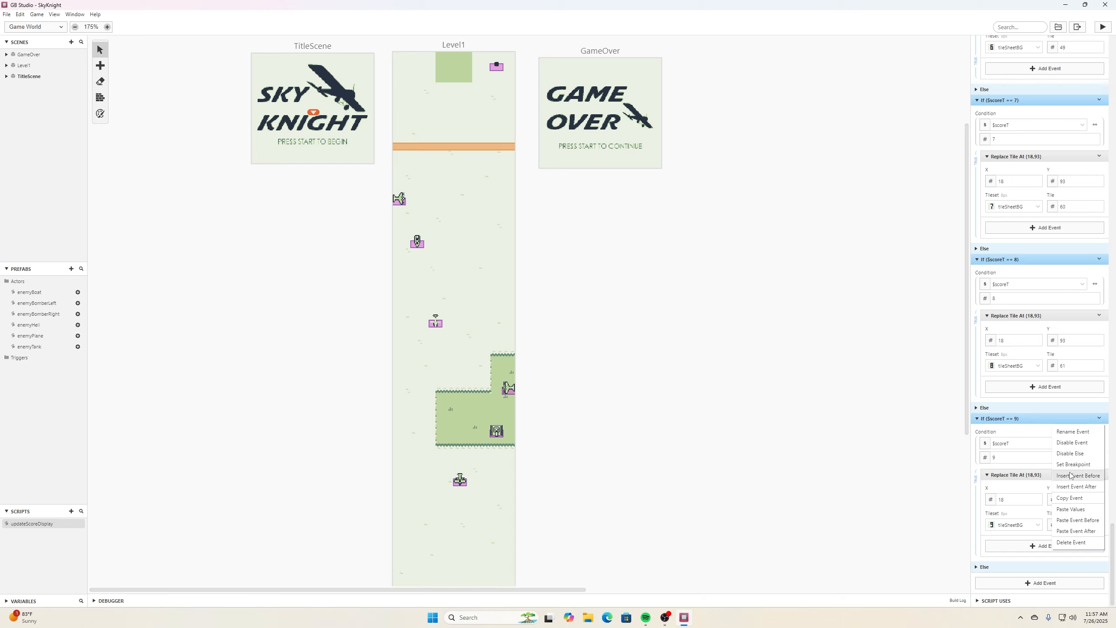
click(1069, 500)
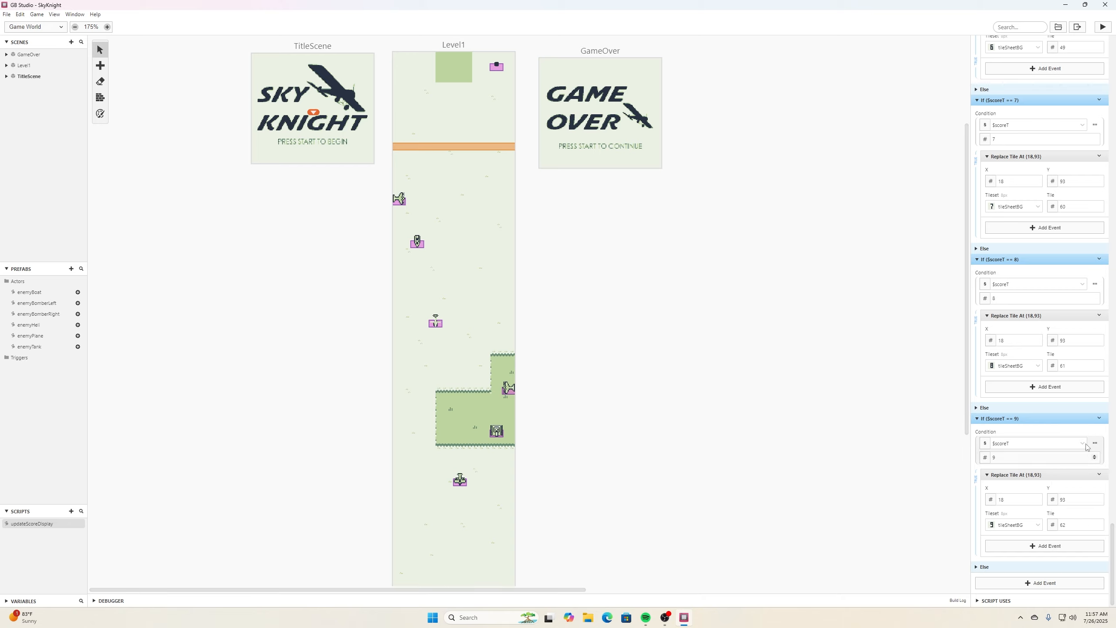
click(1100, 420)
click(1070, 526)
scroll(1047, 504, down, 1)
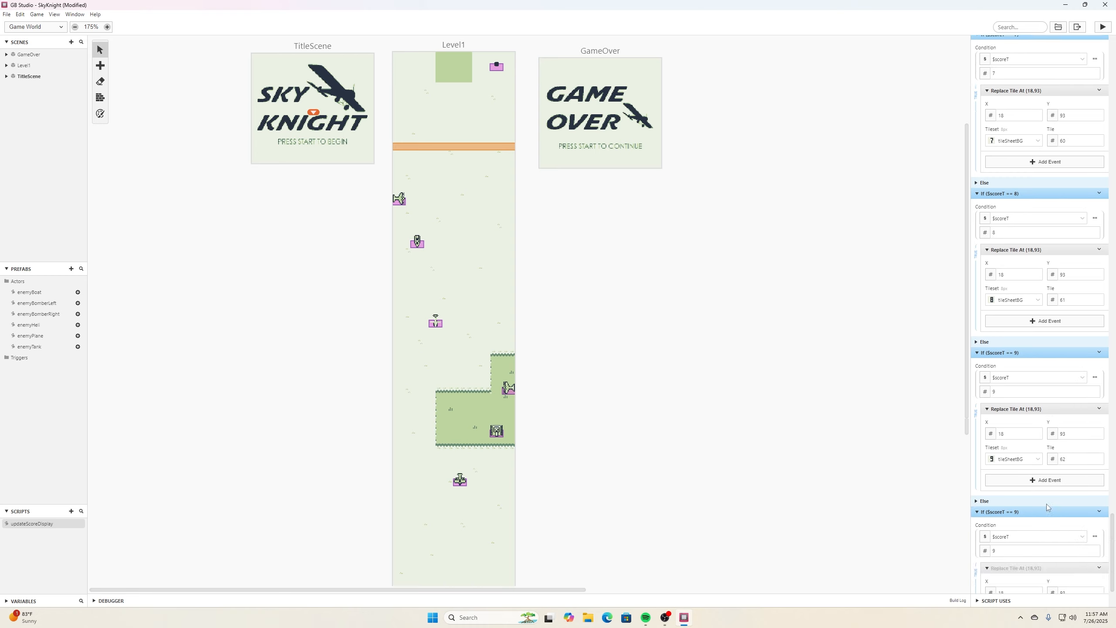
scroll(1046, 506, down, 2)
click(1030, 443)
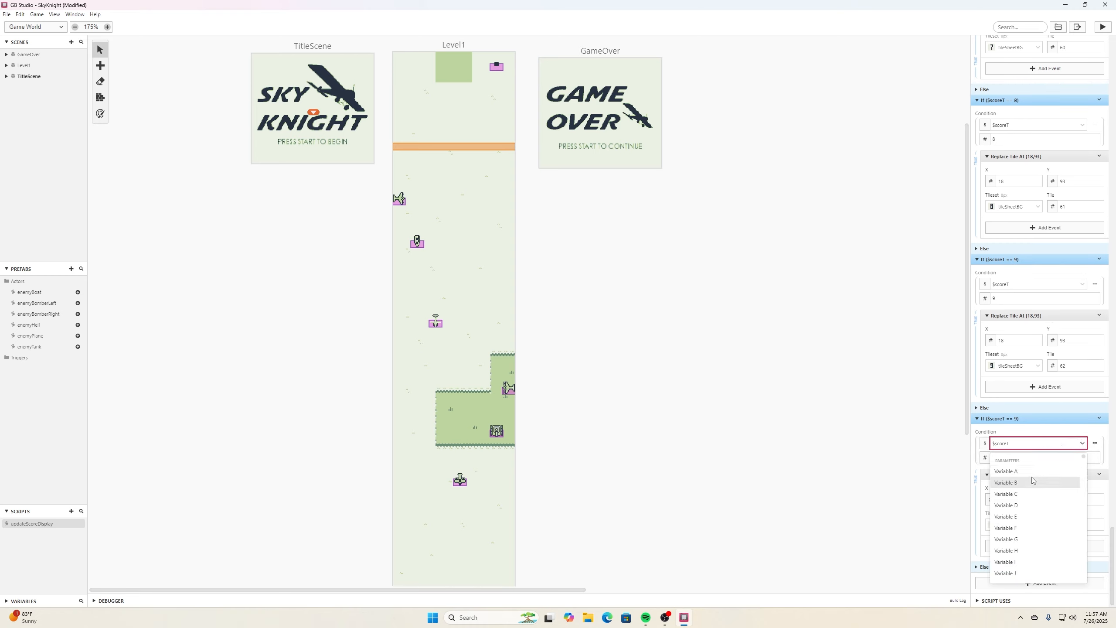
scroll(1032, 479, down, 2)
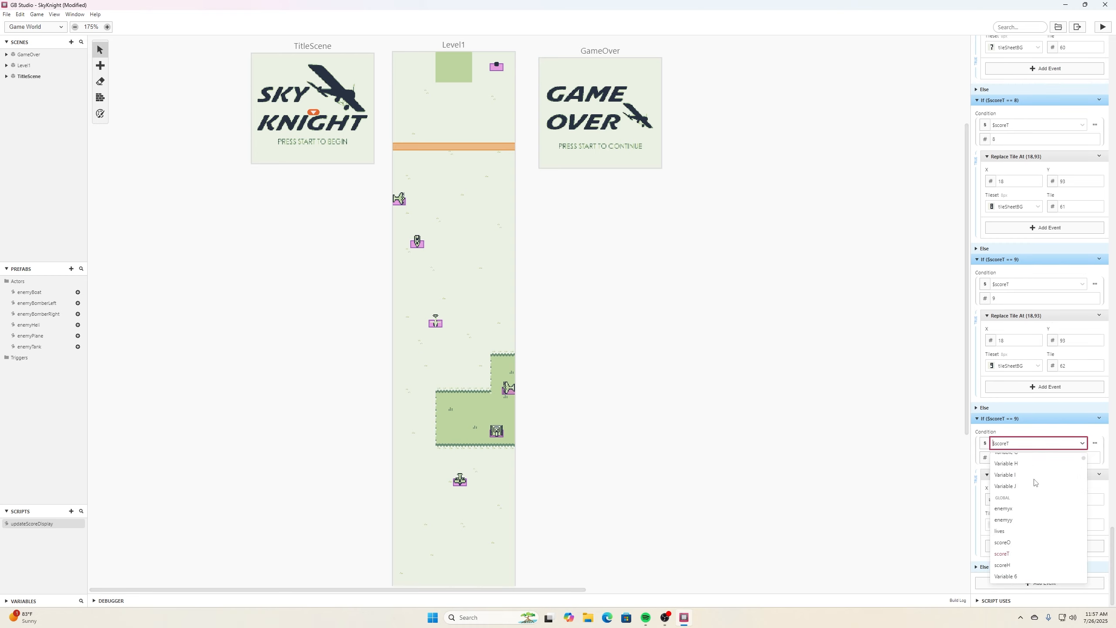
click(1013, 565)
click(1000, 458)
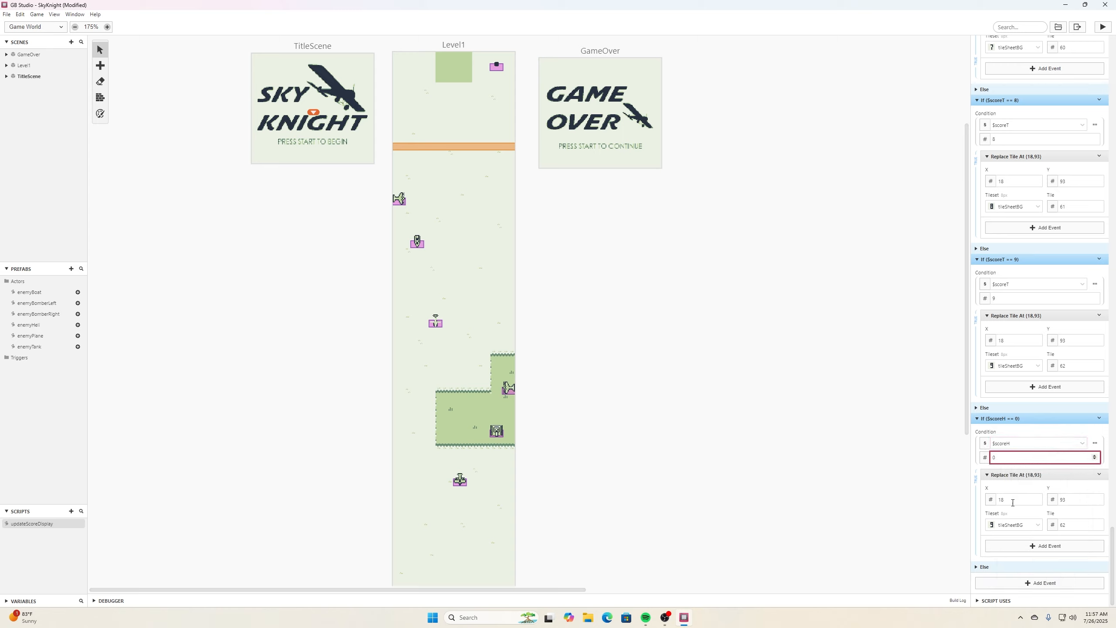
click(936, 484)
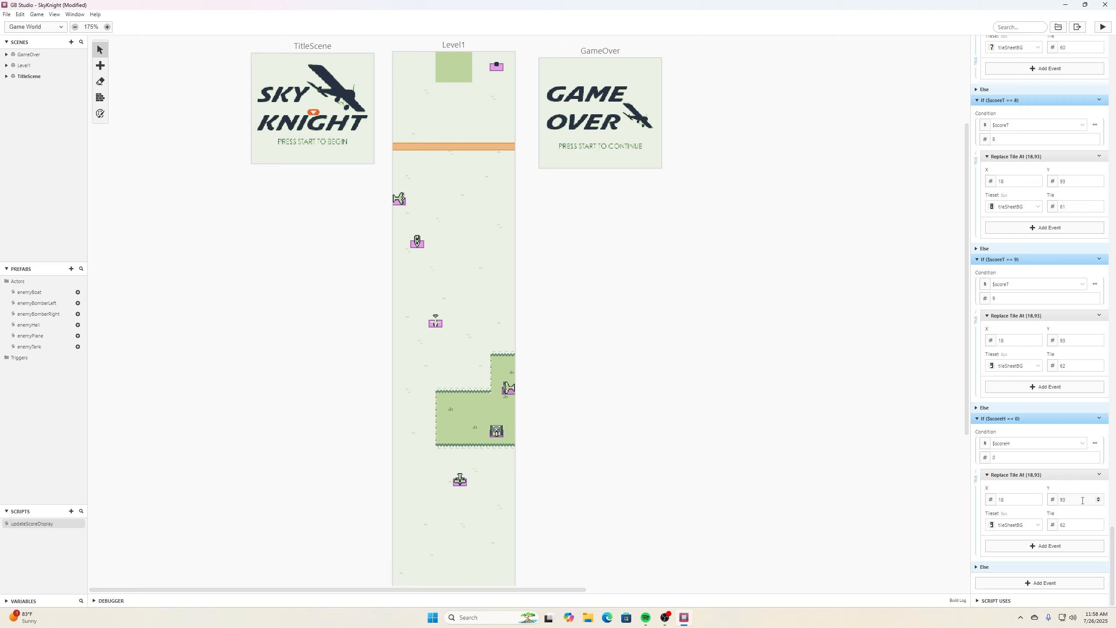
click(1099, 523)
scroll(510, 534, down, 2)
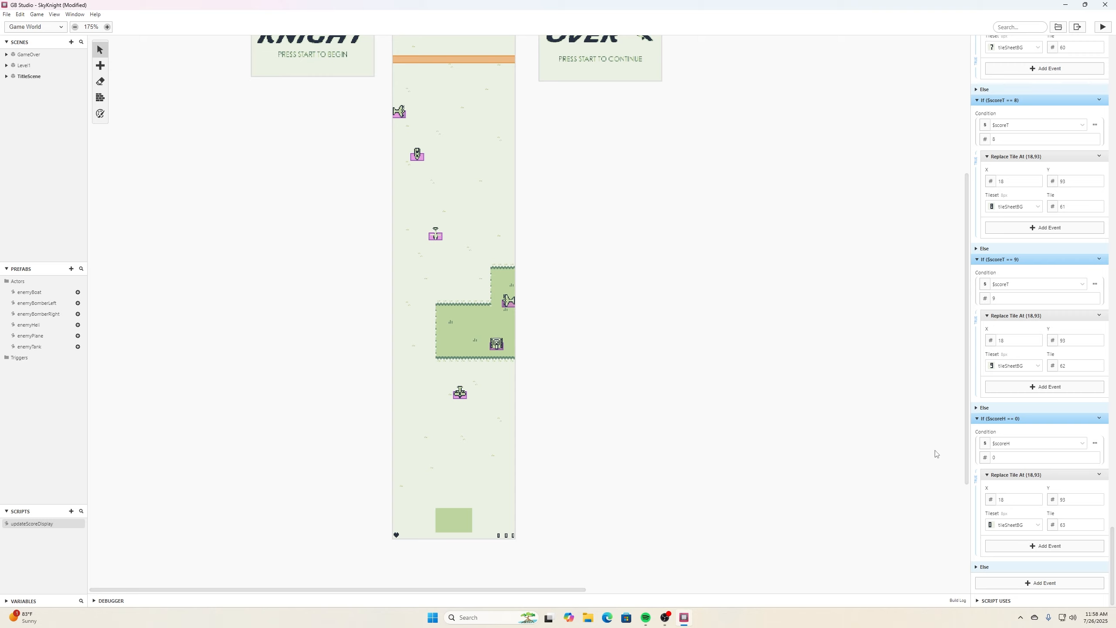
click(1037, 503)
- Duplicate the If scoreH == 0 event, set the copy to scoreH equals 1 with tile 64, and save
click(1095, 442)
click(1100, 437)
click(1100, 419)
click(1077, 529)
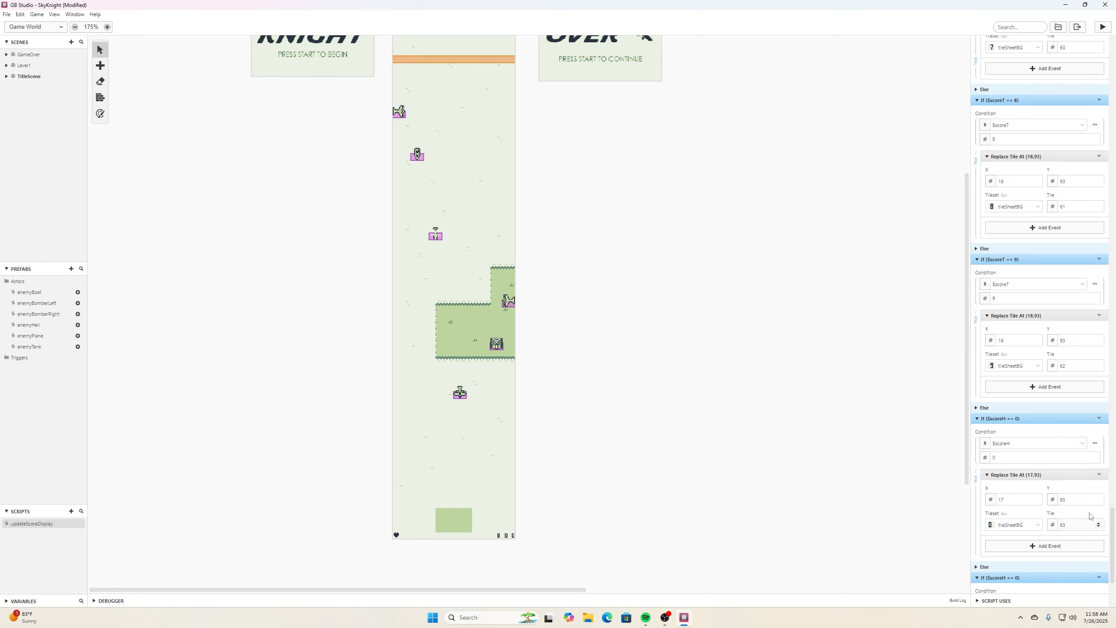
scroll(1088, 504, down, 3)
scroll(1089, 504, down, 1)
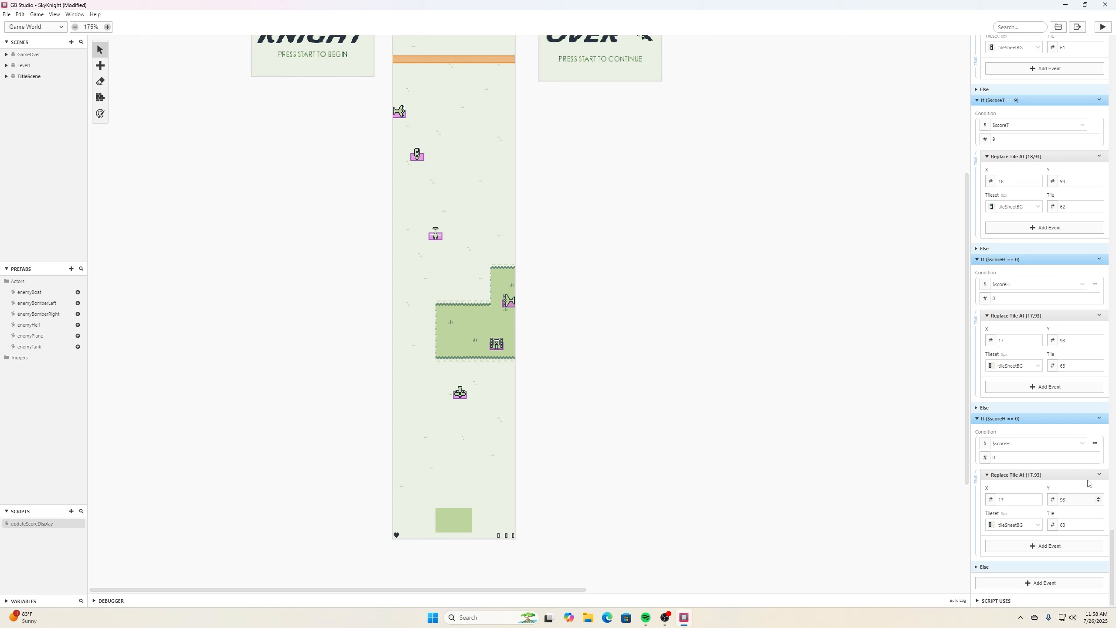
click(1095, 457)
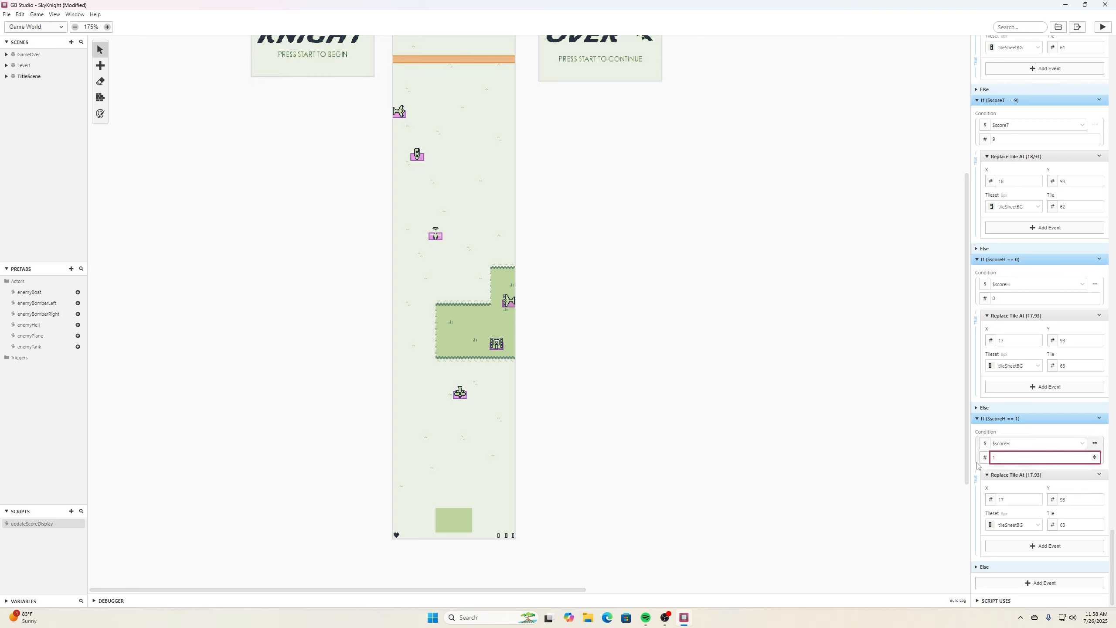
click(1097, 523)
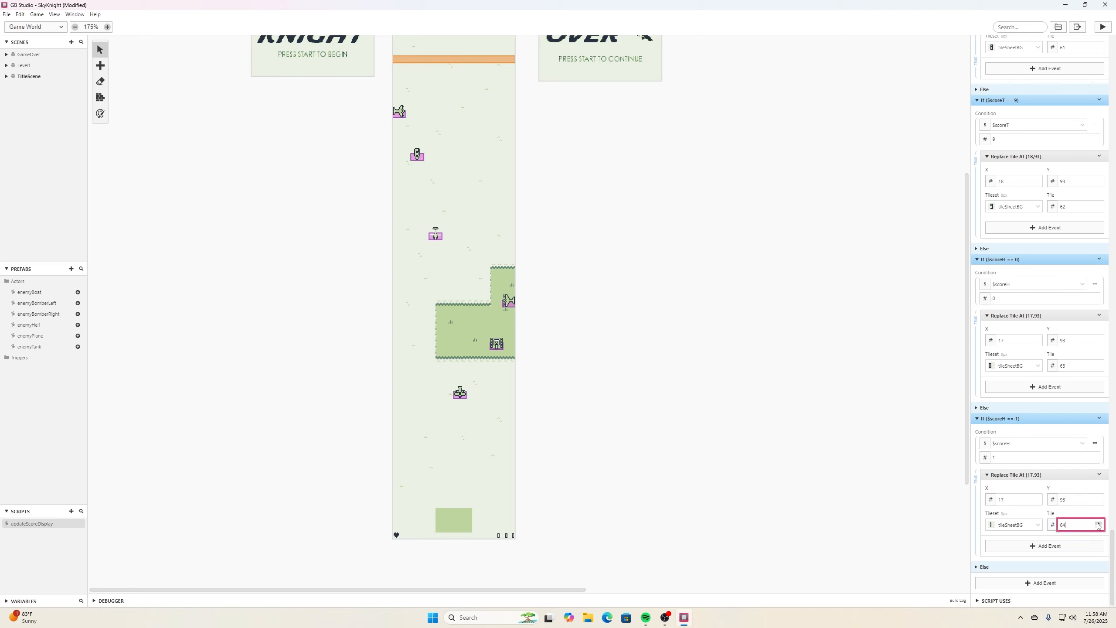
key(ctrl+s)
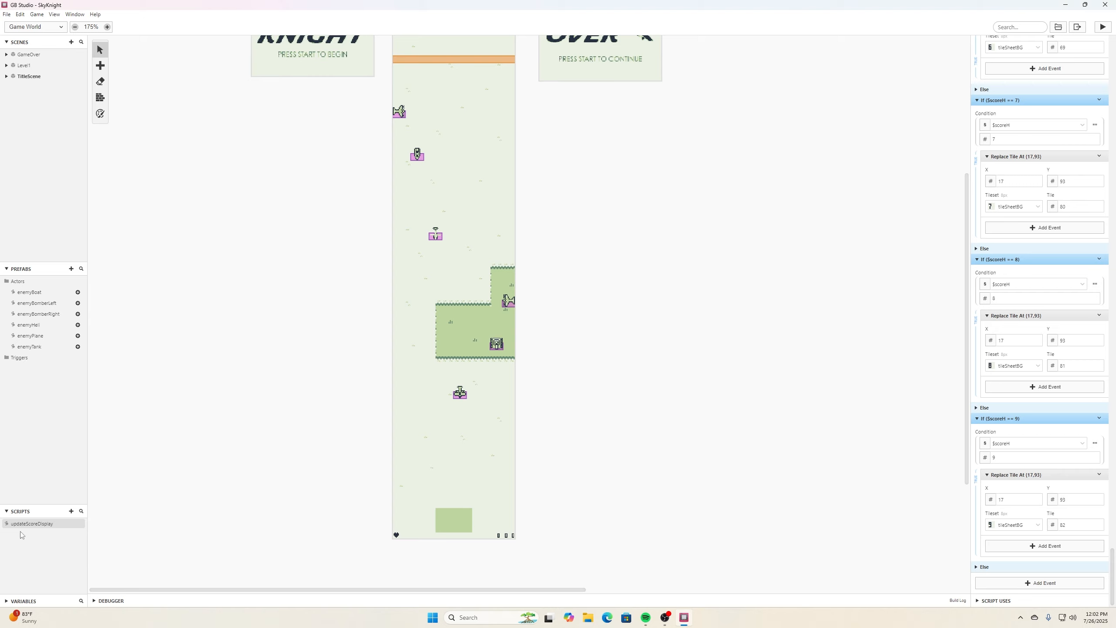
- Add a Call Script event running updateScoreDisplay to the enemy tank's hit script and apply the changes to the enemyTank prefab
click(459, 393)
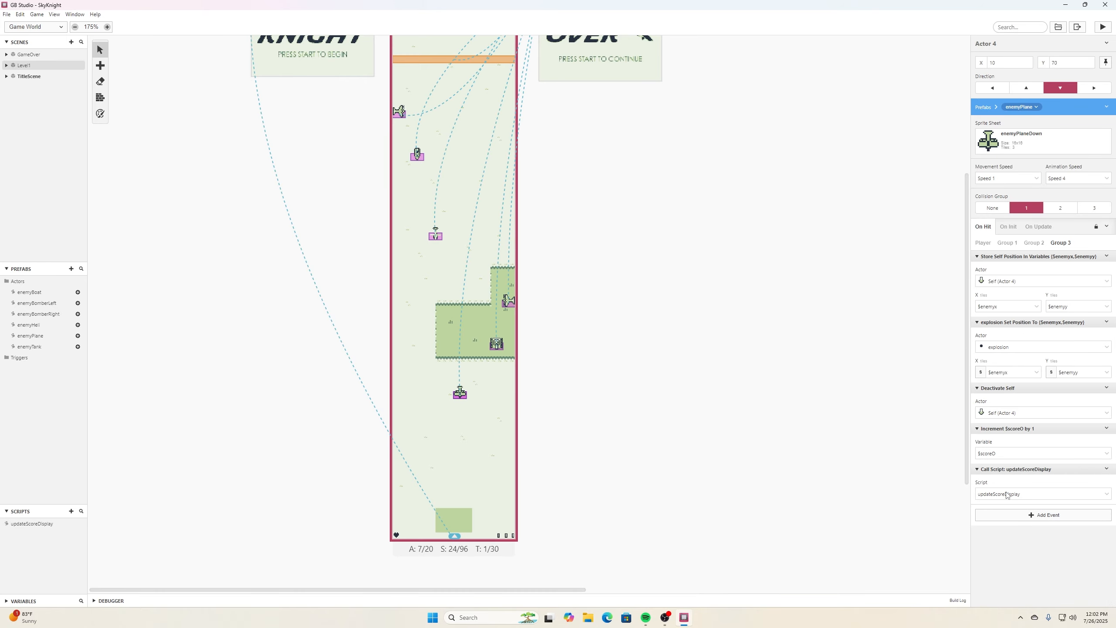
click(495, 348)
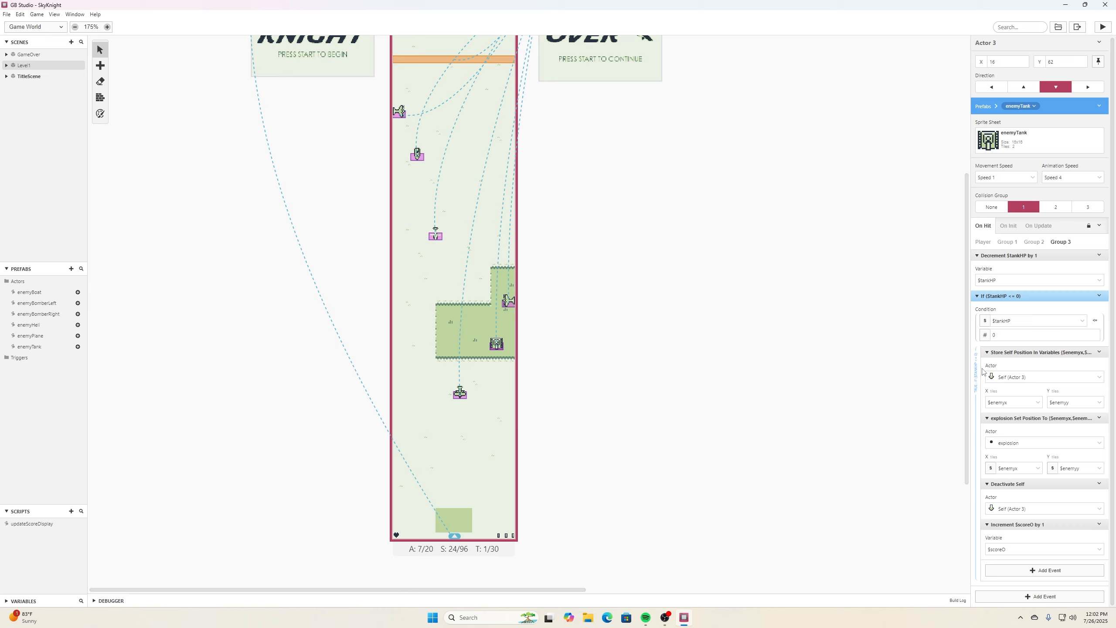
text(ll)
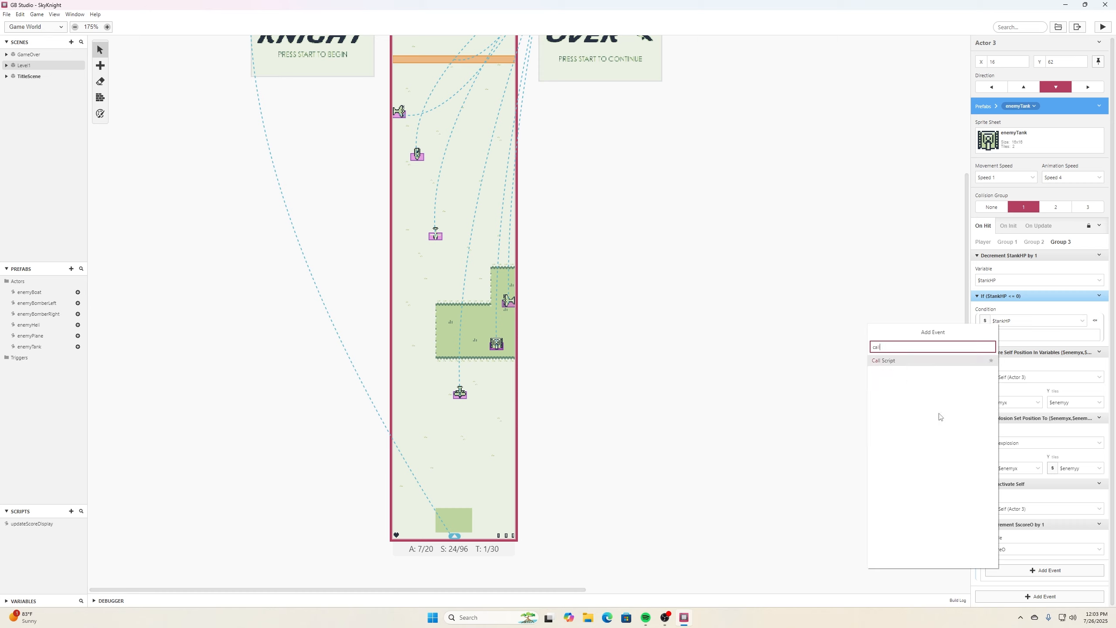
click(882, 361)
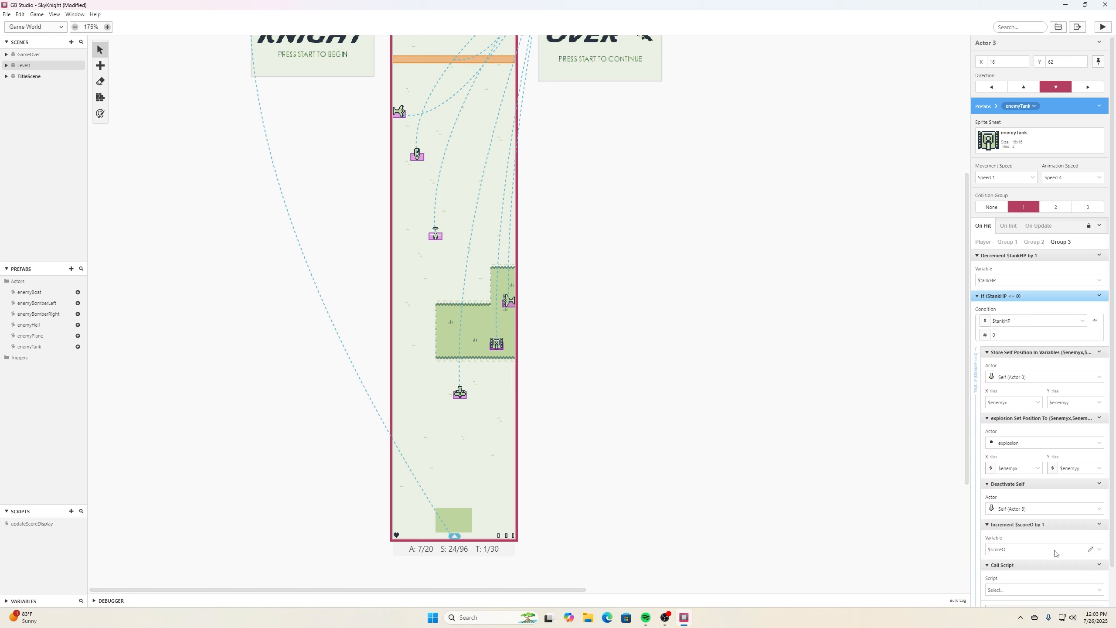
scroll(1055, 554, down, 1)
click(1089, 554)
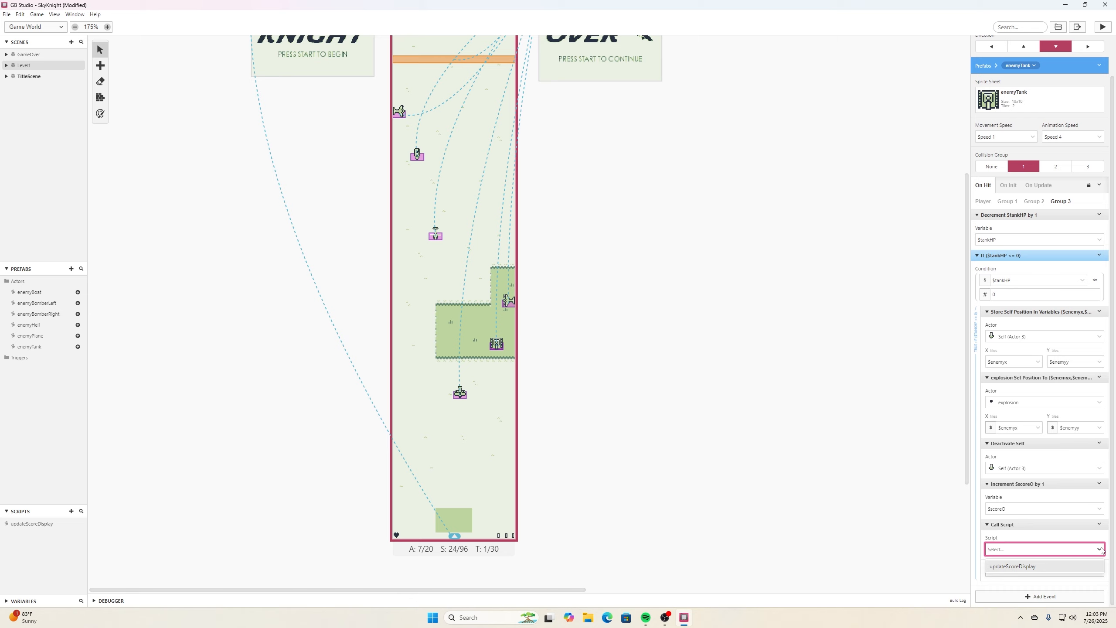
click(1044, 568)
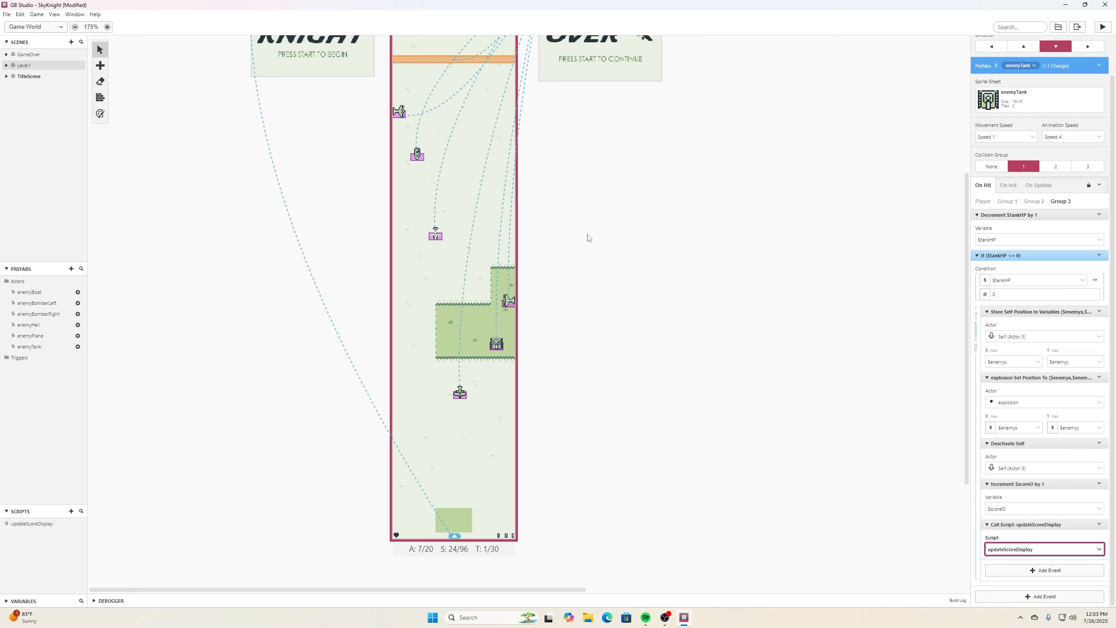
key(ctrl+s)
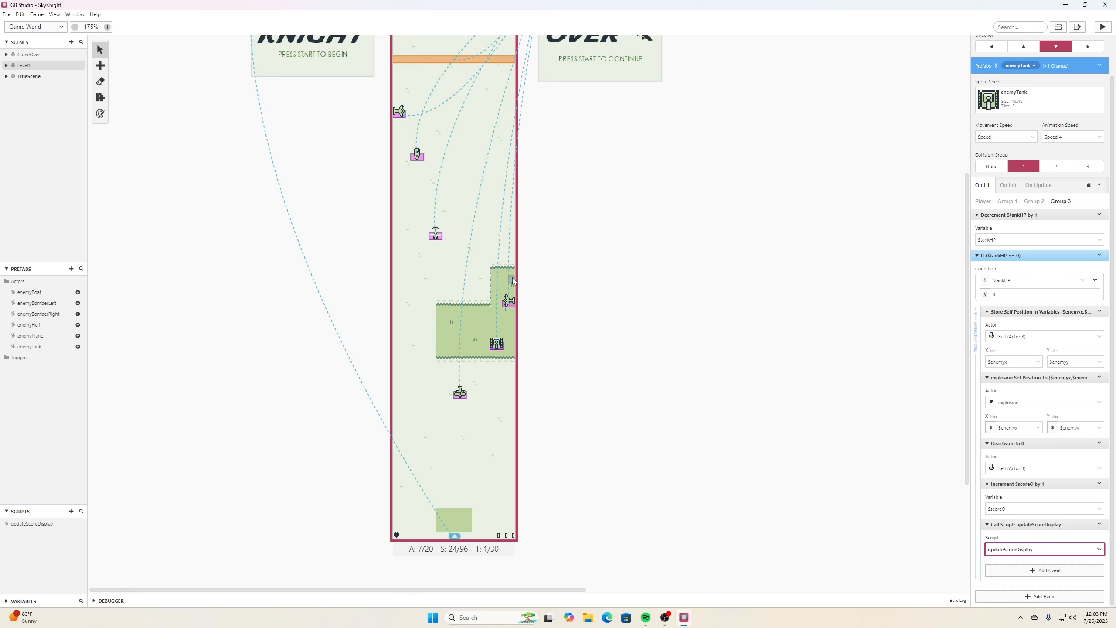
click(1098, 66)
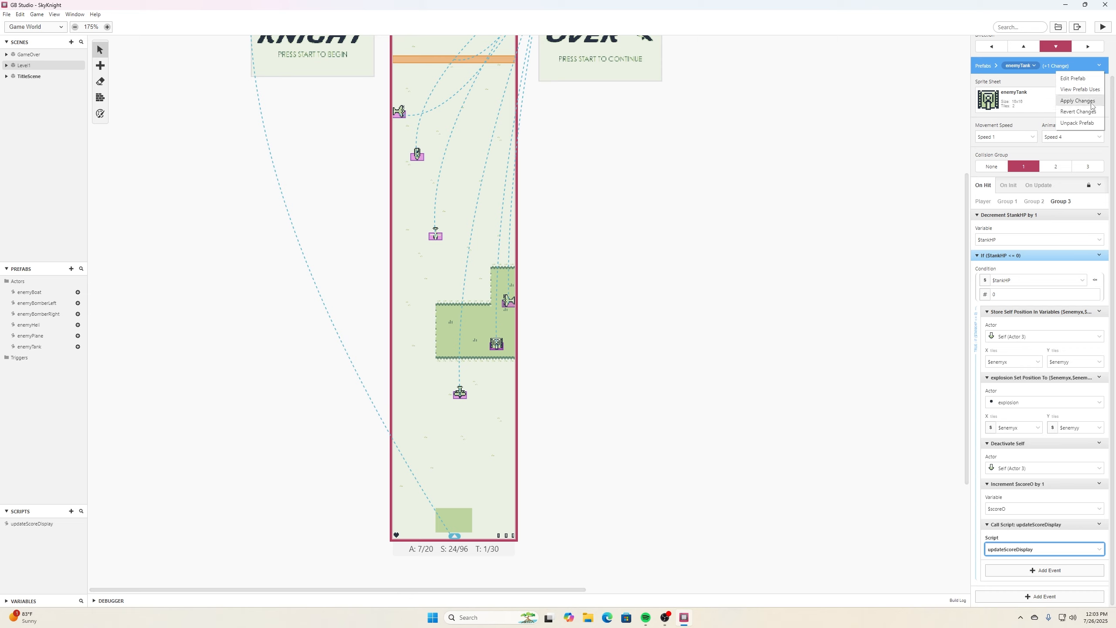
click(1078, 101)
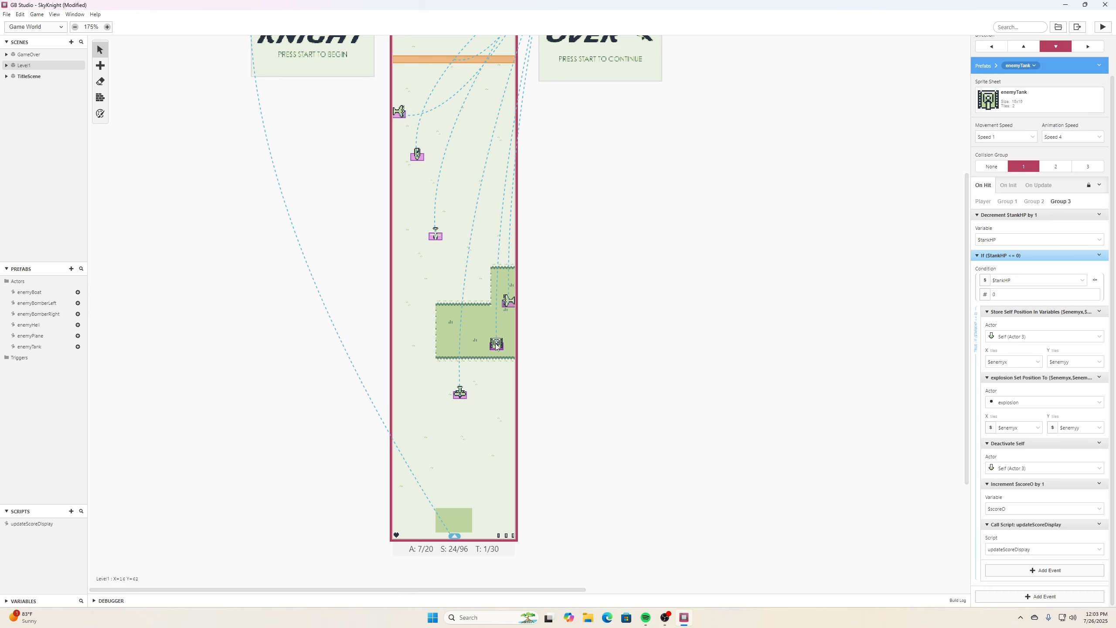
- Add a Call Script updateScoreDisplay event to the bomber's hit script and apply the changes to the enemyBomberLeft prefab
click(509, 301)
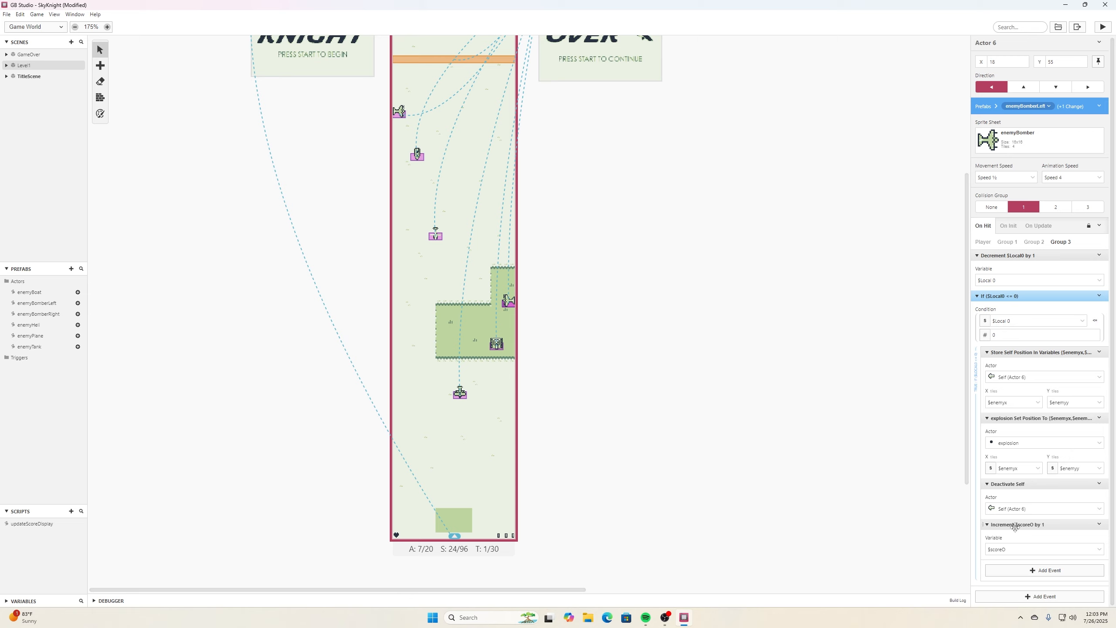
click(1048, 571)
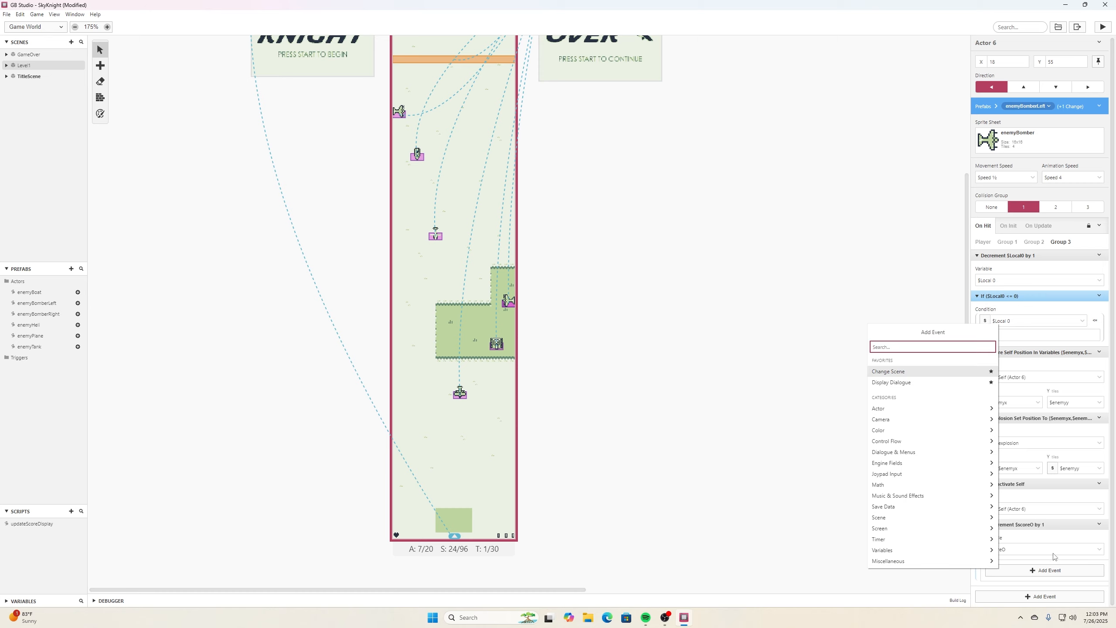
text(call sc)
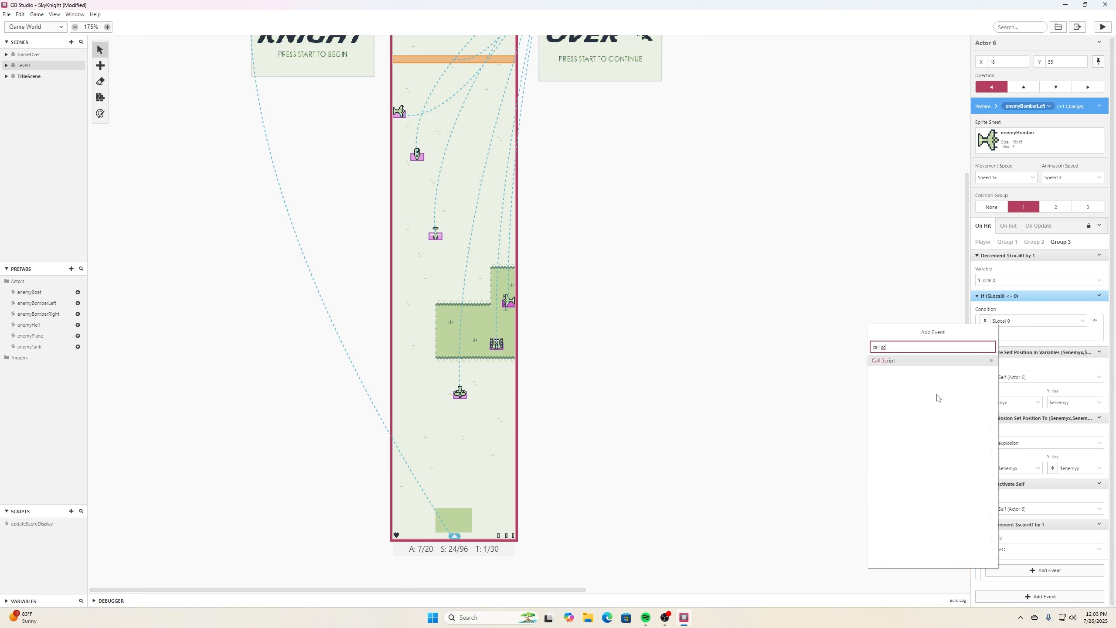
click(940, 364)
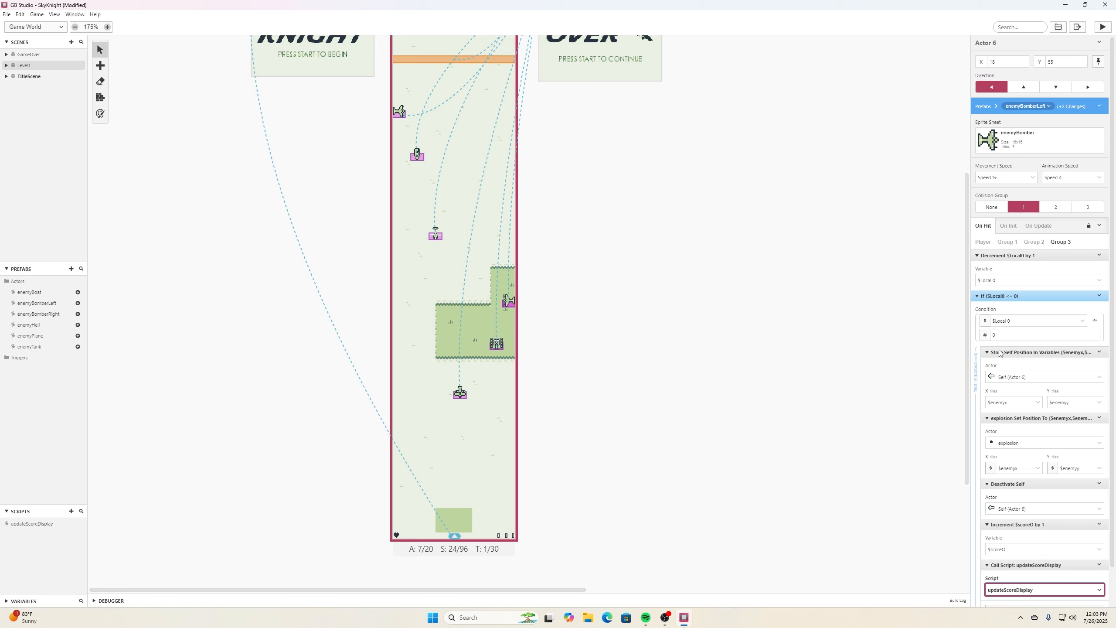
click(1098, 107)
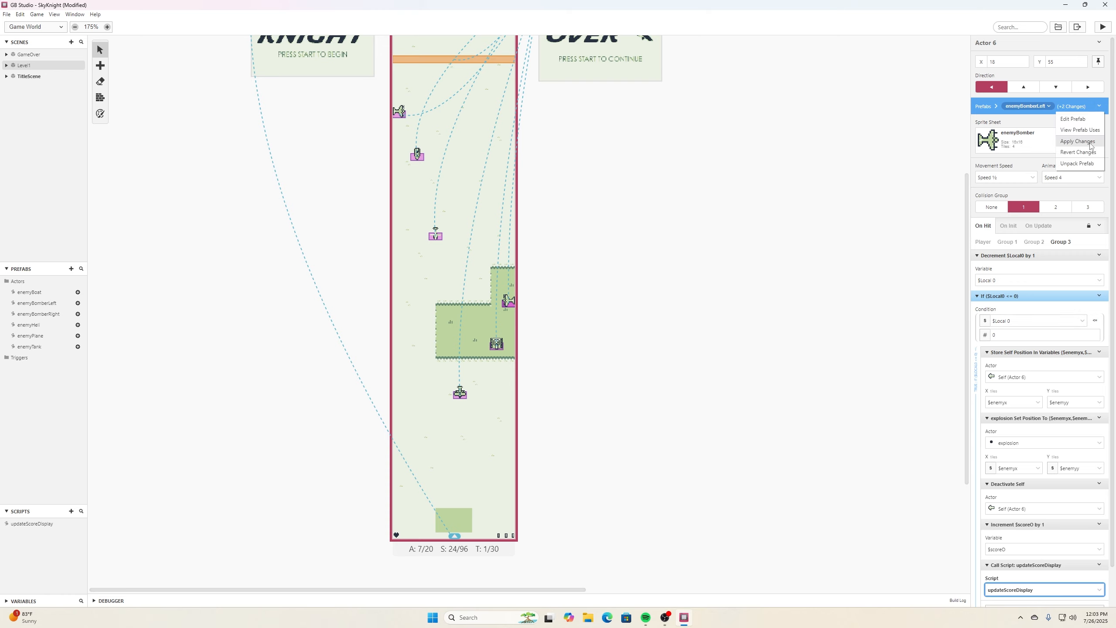
click(1091, 146)
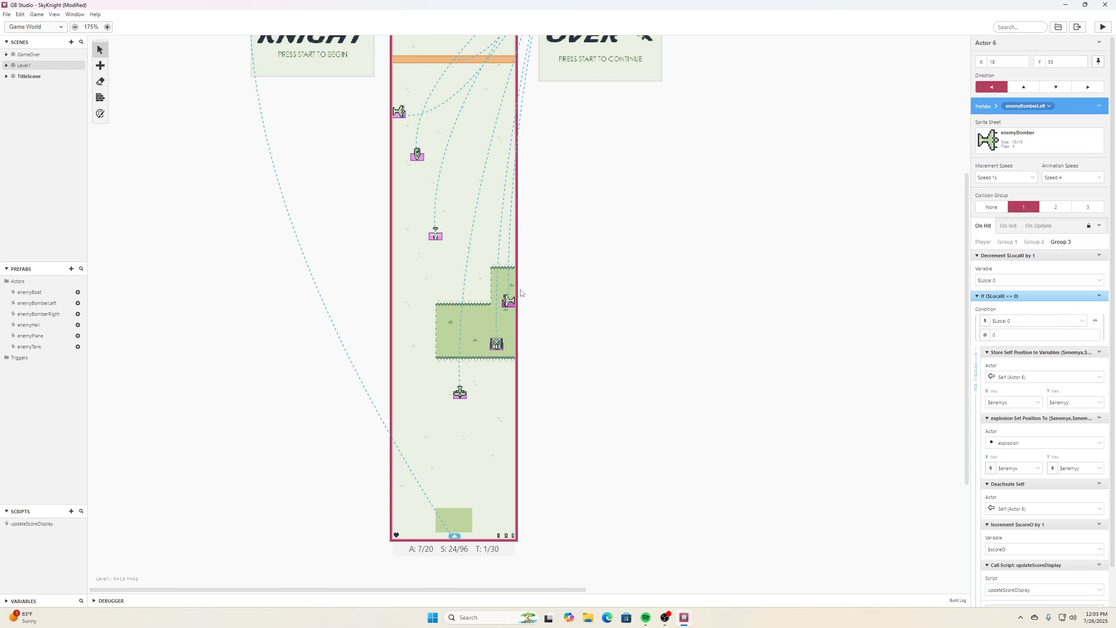
- Add a Call Script updateScoreDisplay event to the helicopter's hit script and apply the changes to the enemyHeli prefab
scroll(510, 299, up, 3)
click(437, 325)
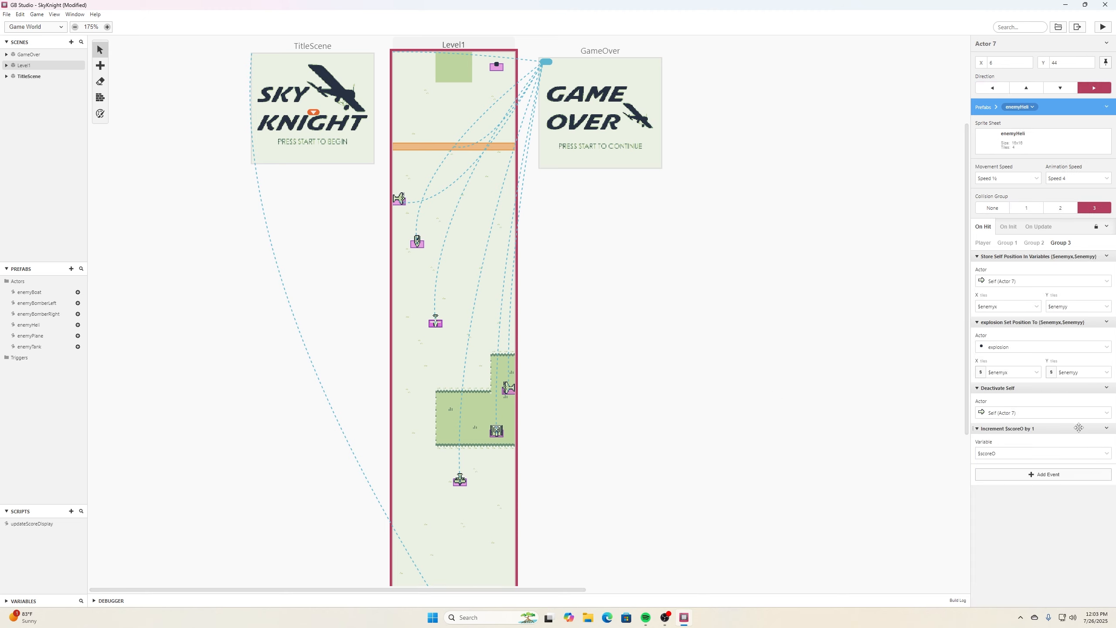
click(1084, 474)
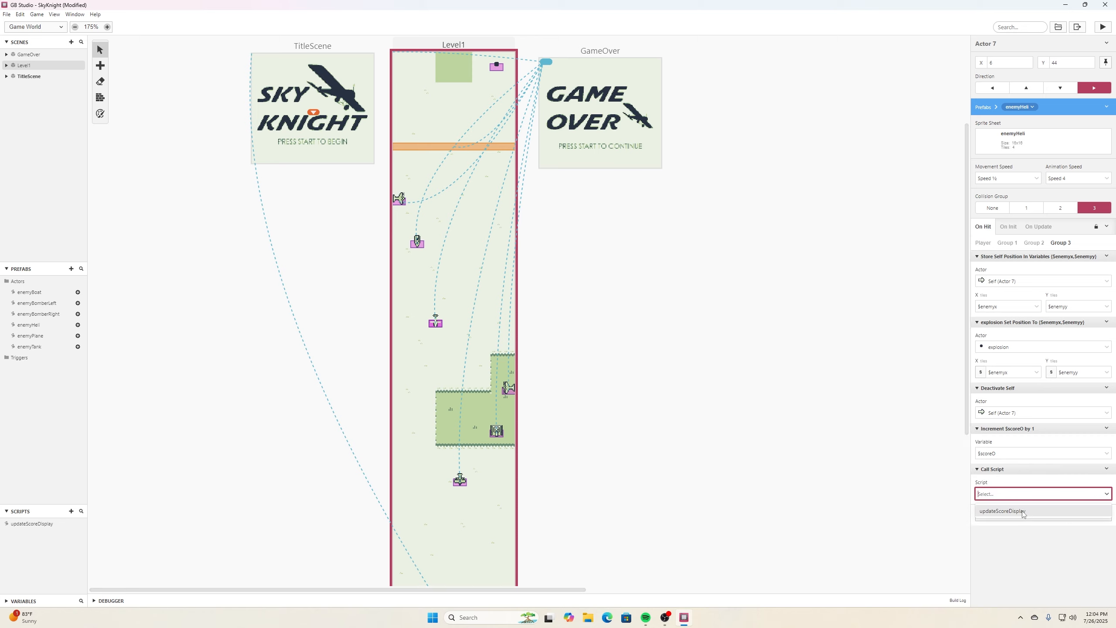
click(1024, 515)
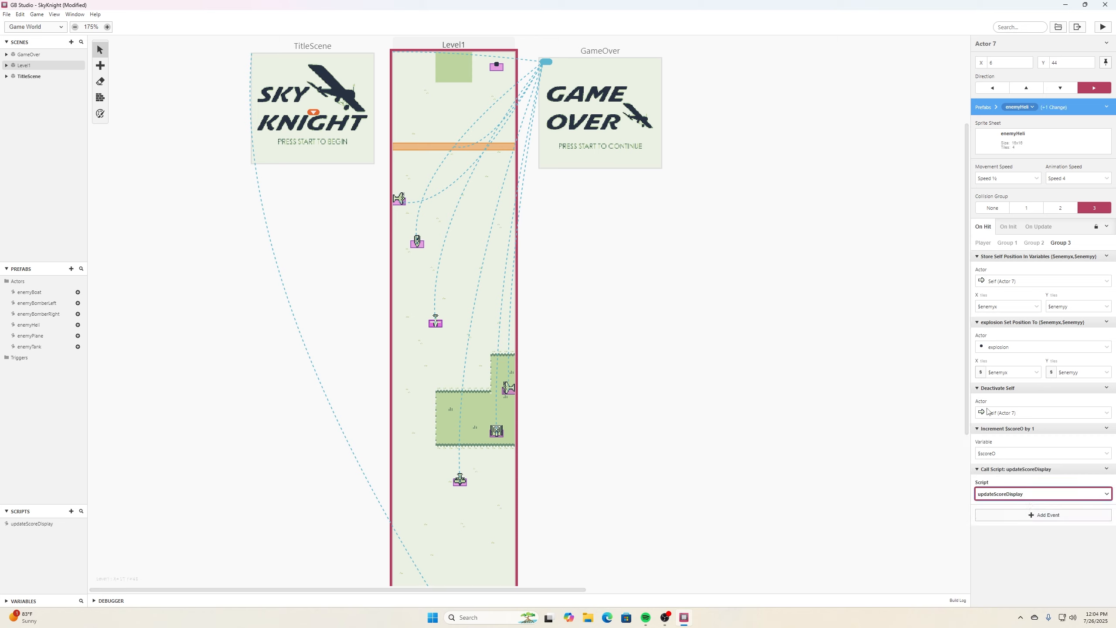
click(1106, 107)
click(1085, 142)
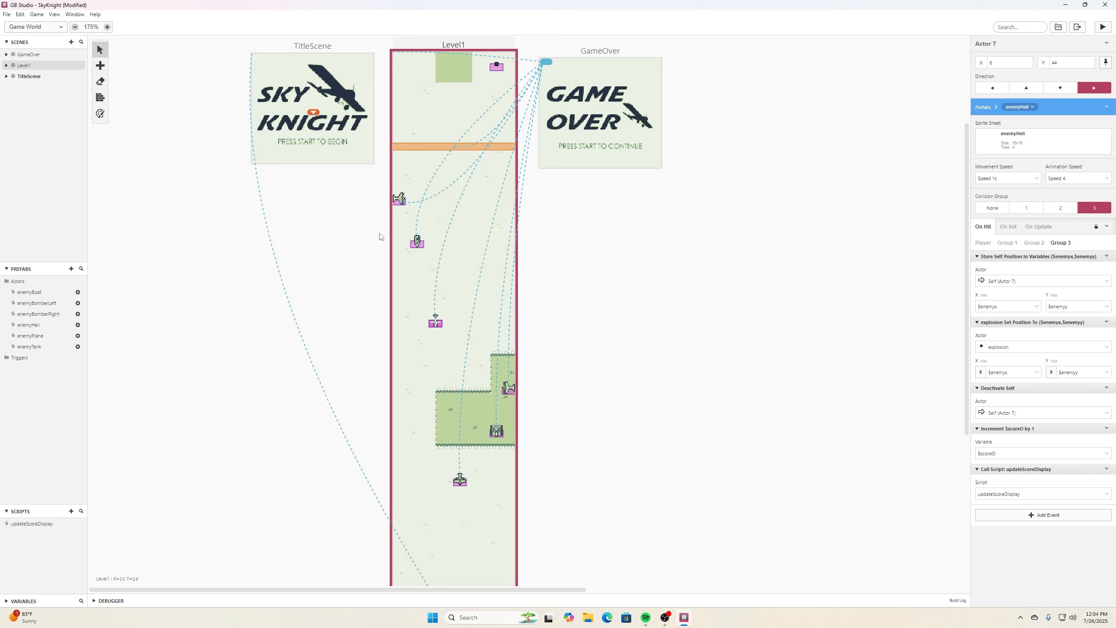
- Add a Call Script updateScoreDisplay event to the boat's hit script and apply the changes to the enemyBoat prefab
click(418, 245)
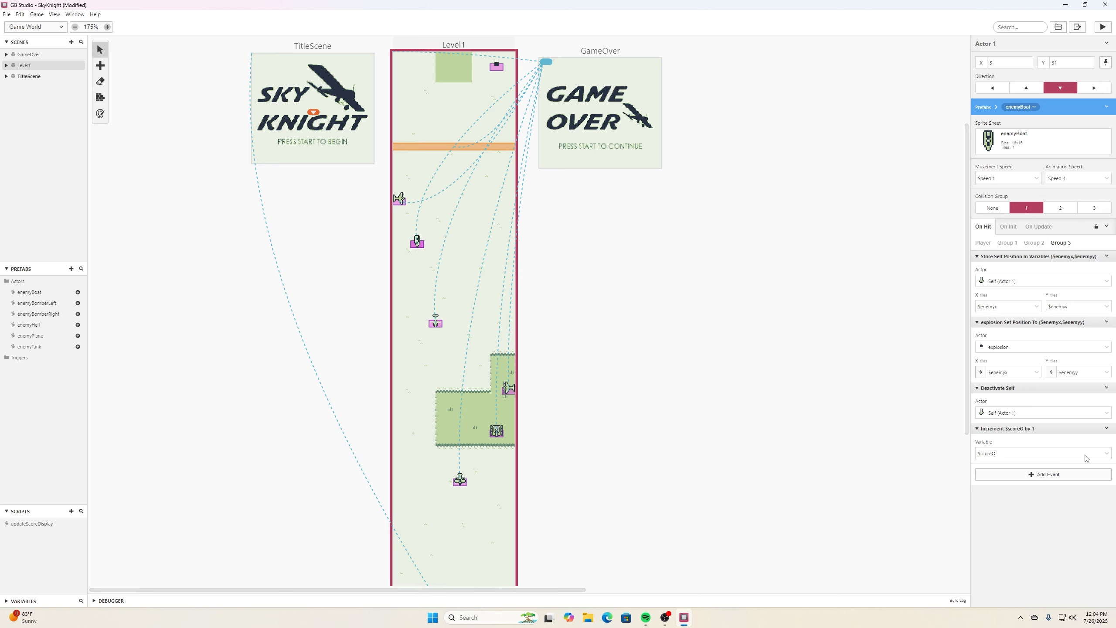
click(1069, 476)
text(call scri)
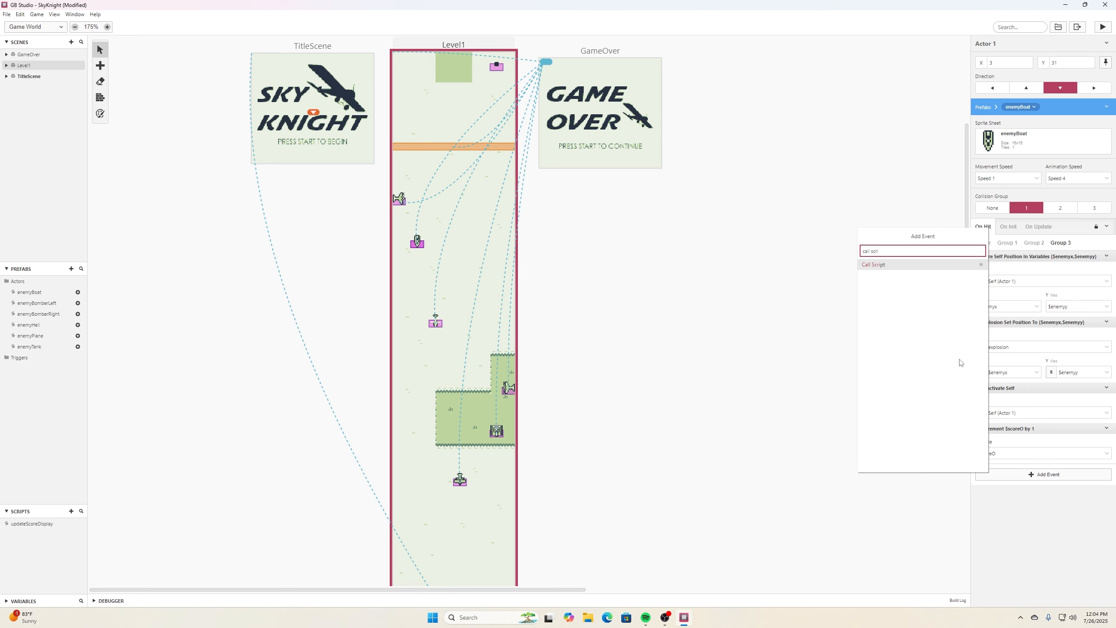
click(907, 264)
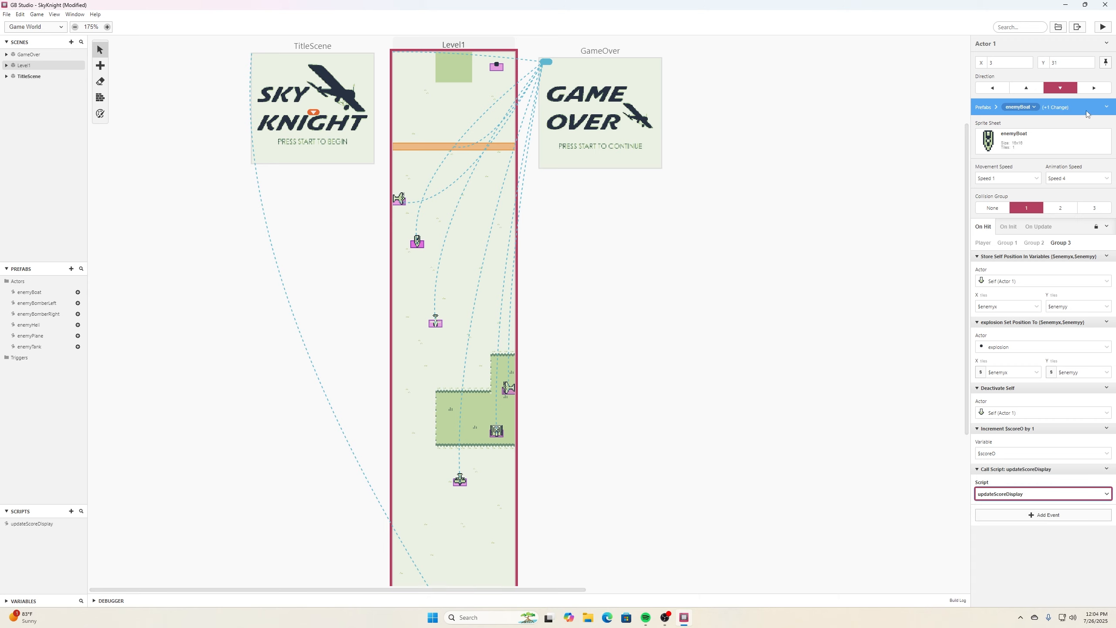
click(1106, 107)
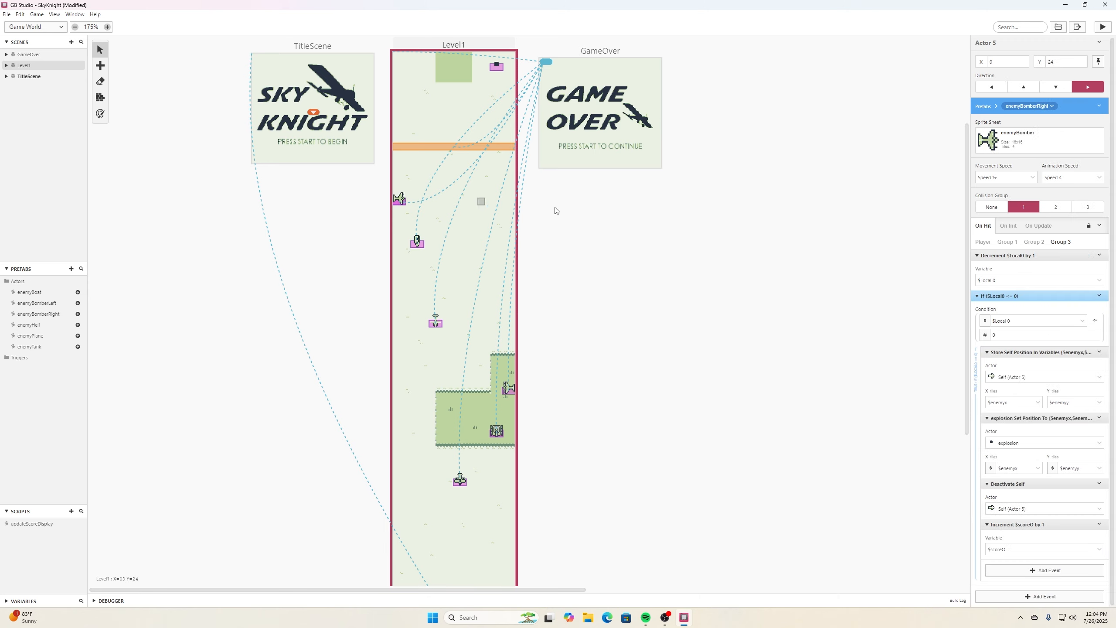
- Add a Call Script updateScoreDisplay event to the right-facing bomber's hit script and apply the changes to the enemyBomberRight prefab
click(398, 199)
click(1044, 575)
text(call script)
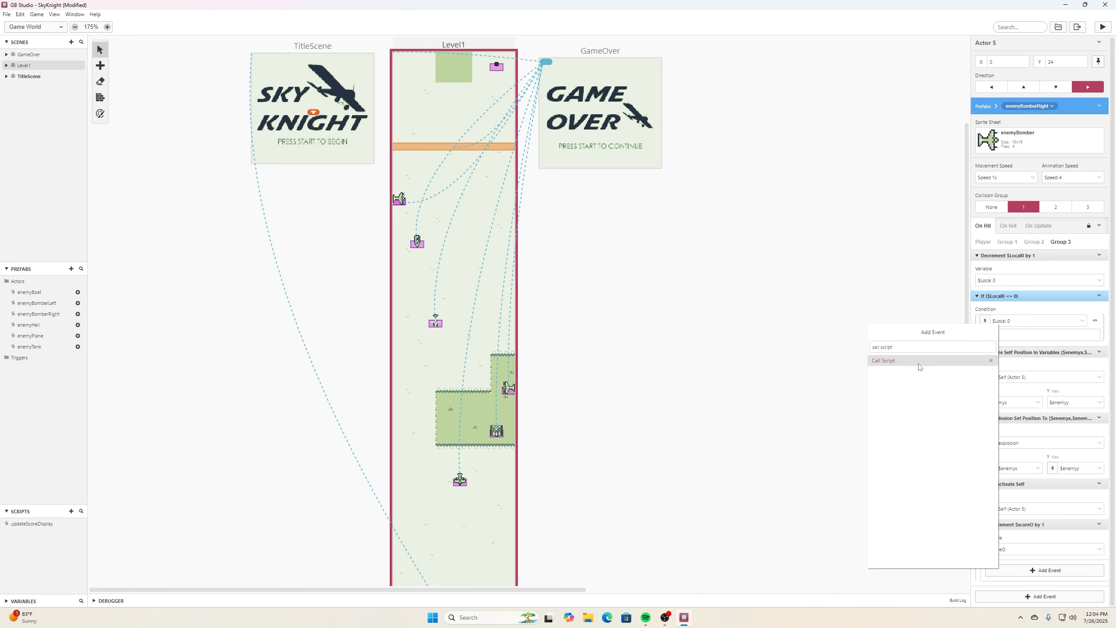
click(920, 361)
click(1027, 567)
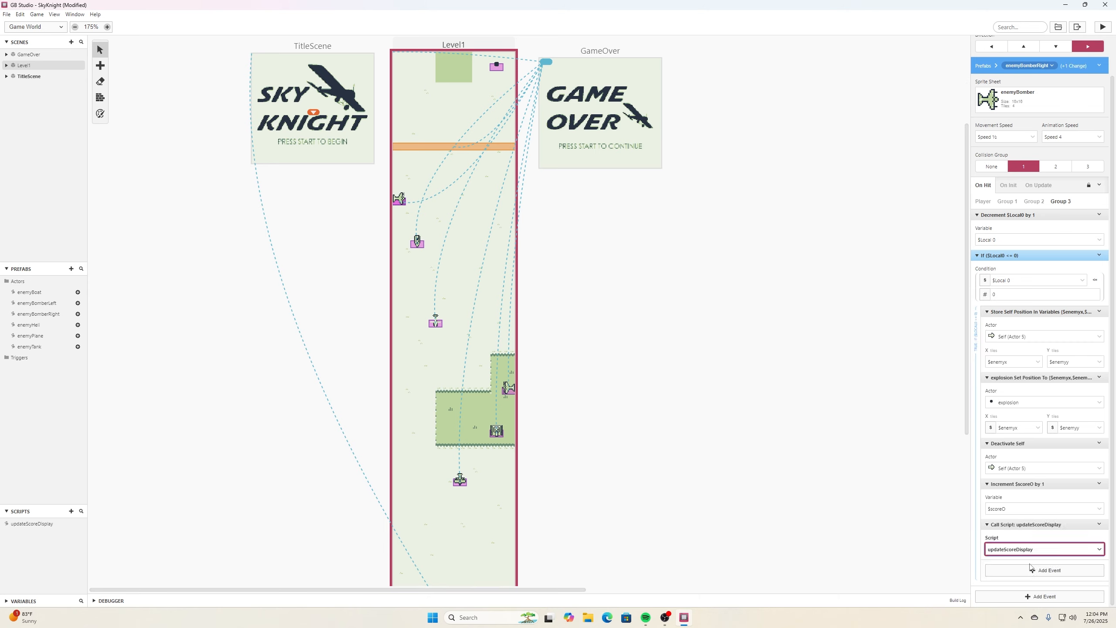
click(1100, 65)
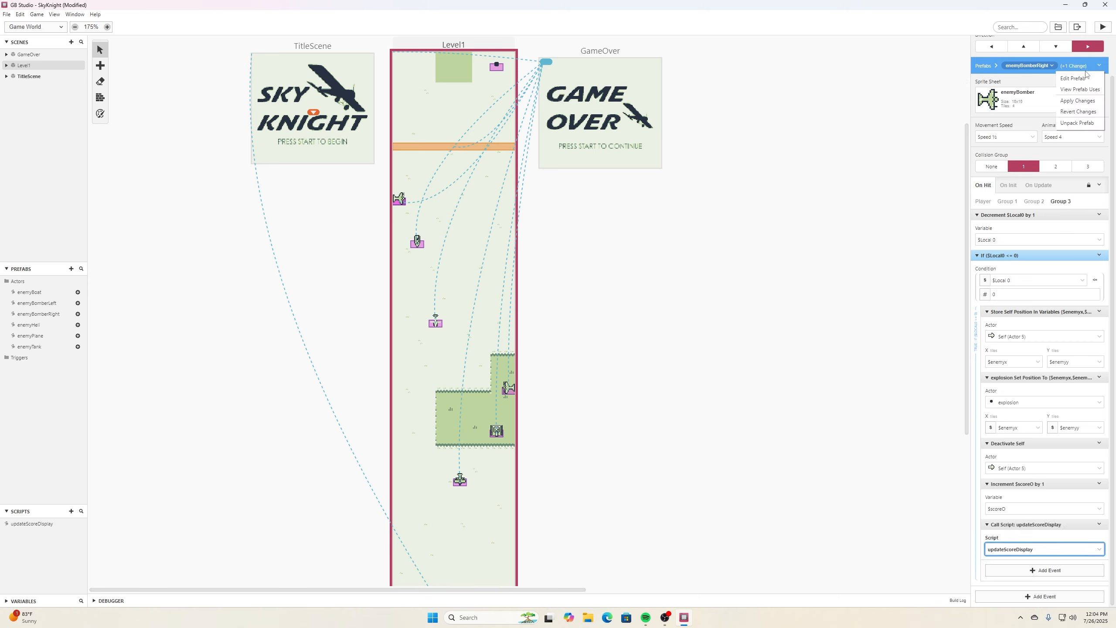
click(1090, 103)
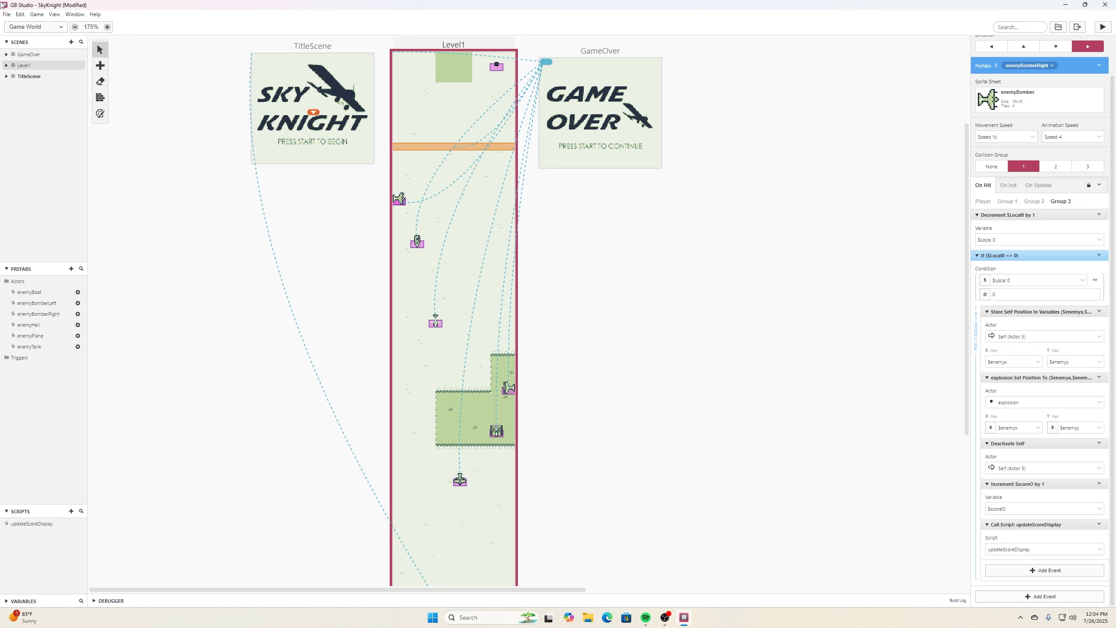
- Save the project
click(6, 15)
click(19, 60)
scroll(556, 312, down, 3)
scroll(556, 311, up, 3)
scroll(557, 307, up, 2)
scroll(556, 307, down, 3)
- Place several extra enemyBoat prefab instances across Level1 for testing
click(416, 201)
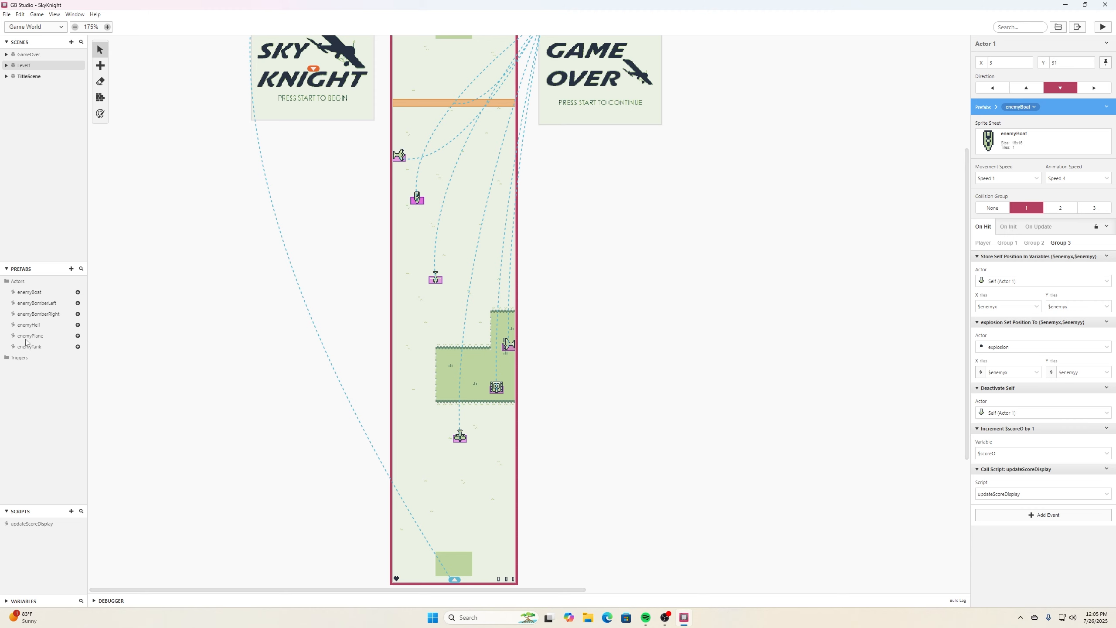
drag(73, 292, 414, 294)
drag(72, 292, 416, 370)
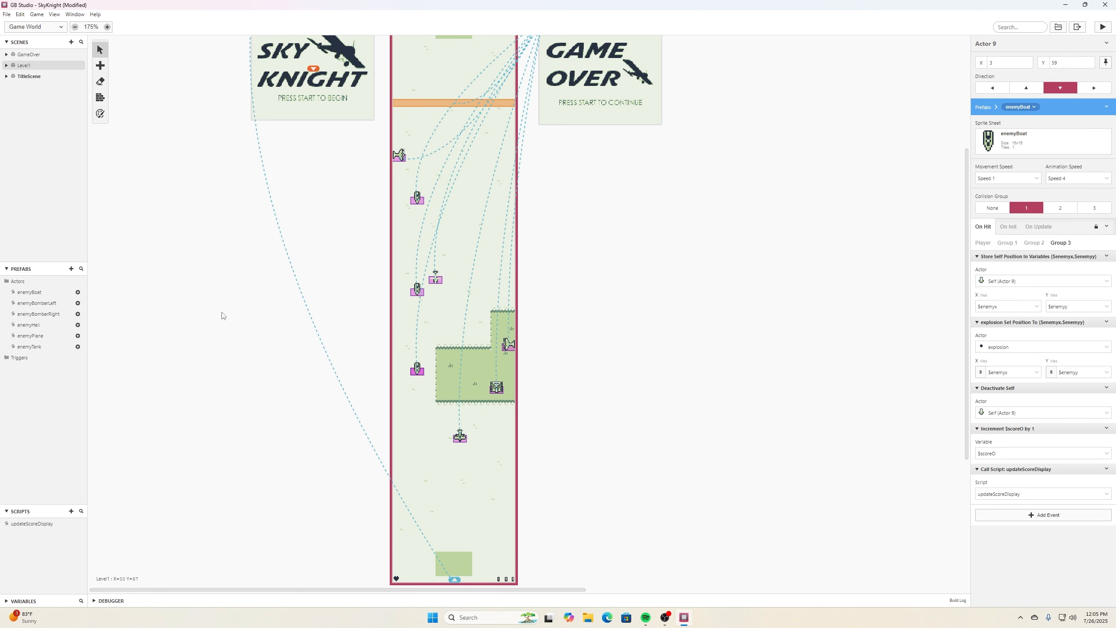
click(77, 293)
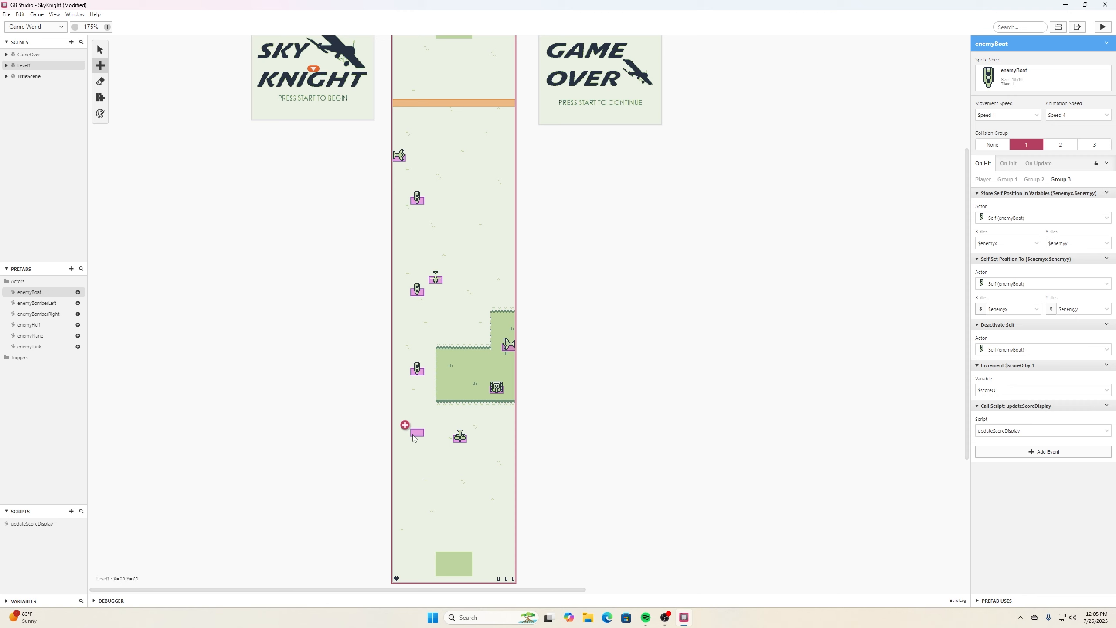
click(413, 421)
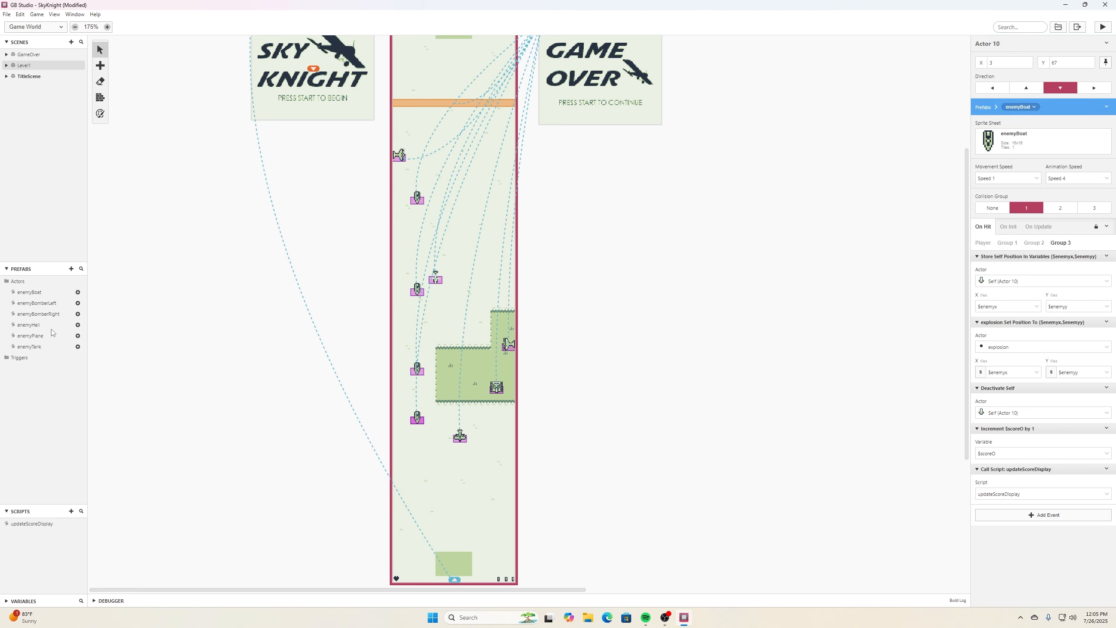
click(78, 292)
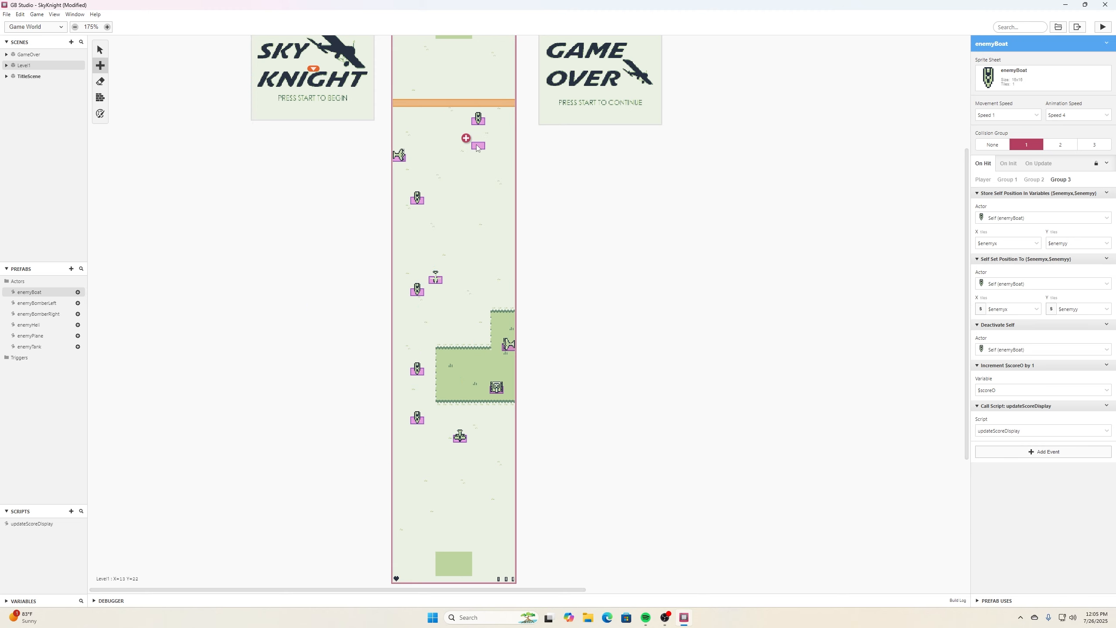
click(477, 148)
- Run the game and play Level1, shooting enemies to test the score counter, then close the game window
click(7, 14)
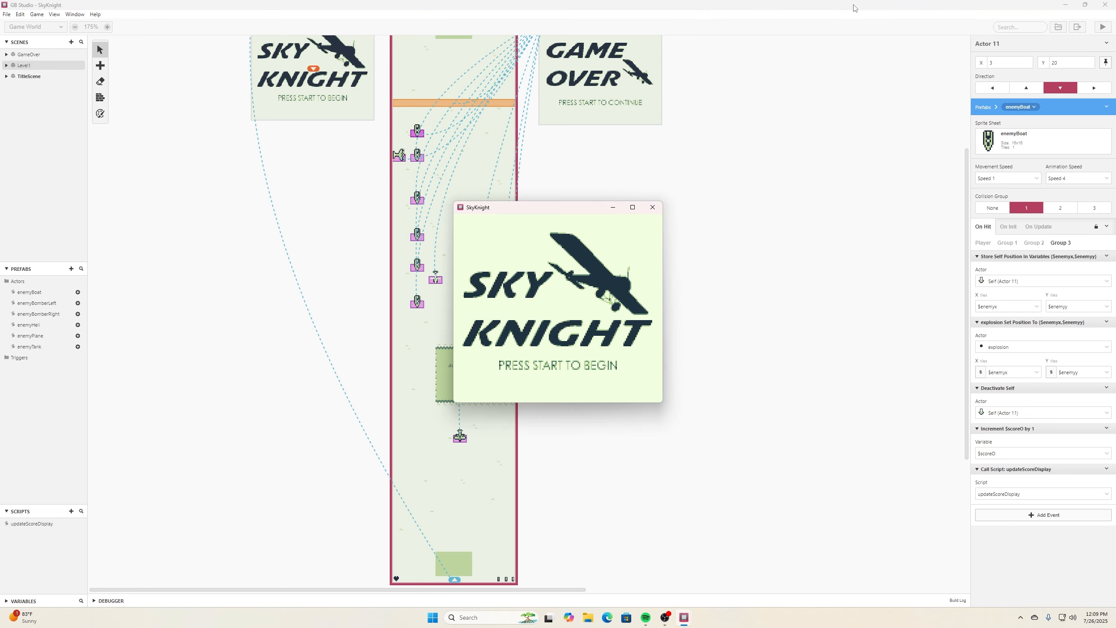
key(Return)
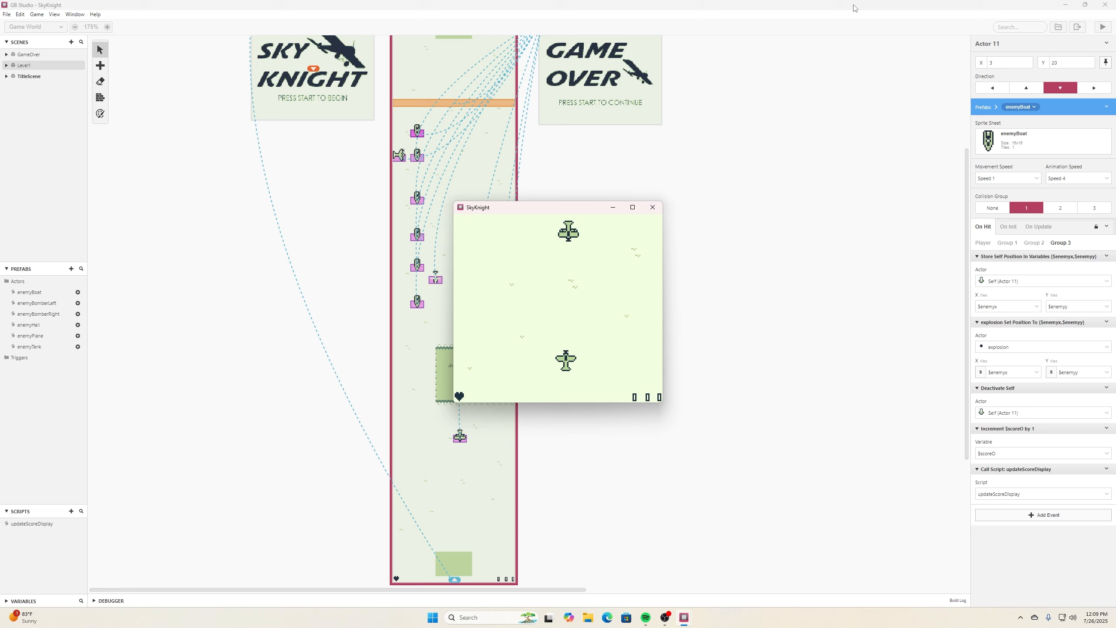
key(Right)
key(Right)
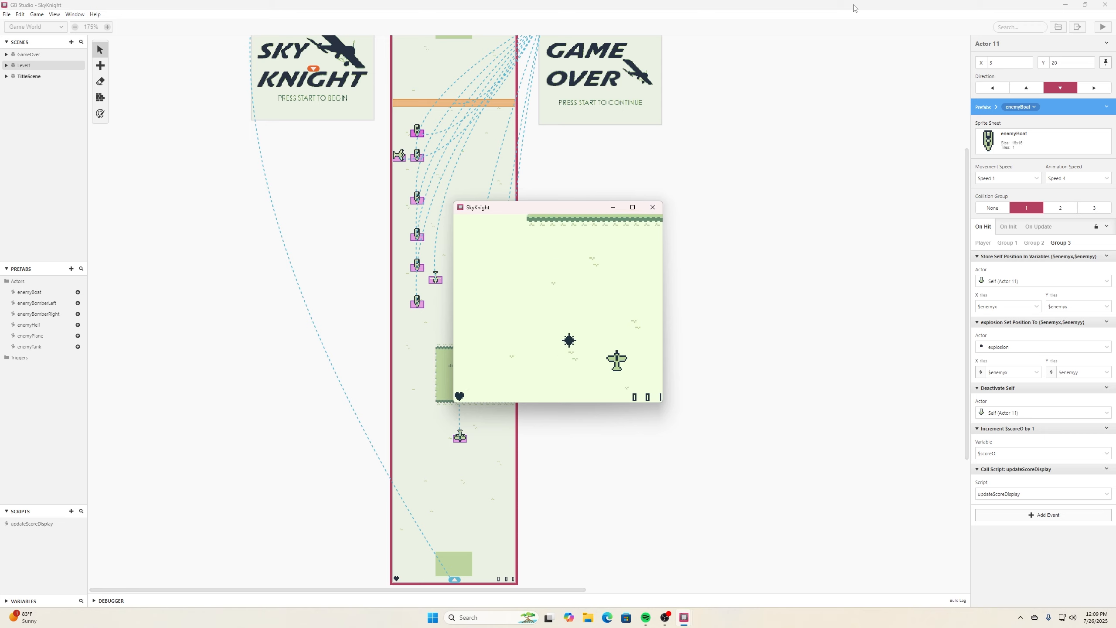
key(Left)
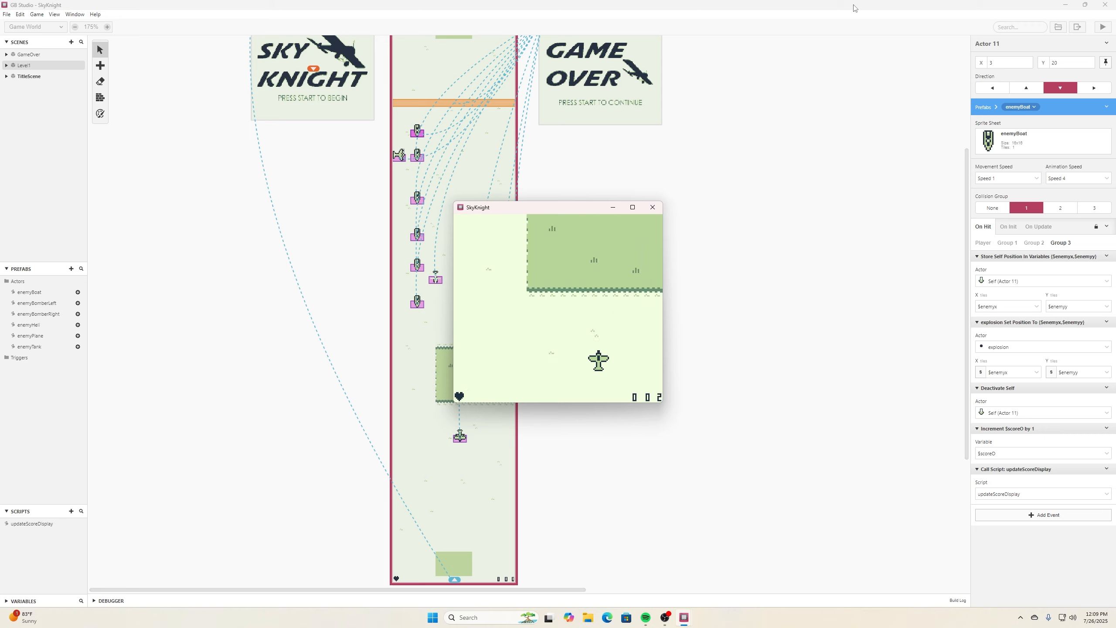
key(Left)
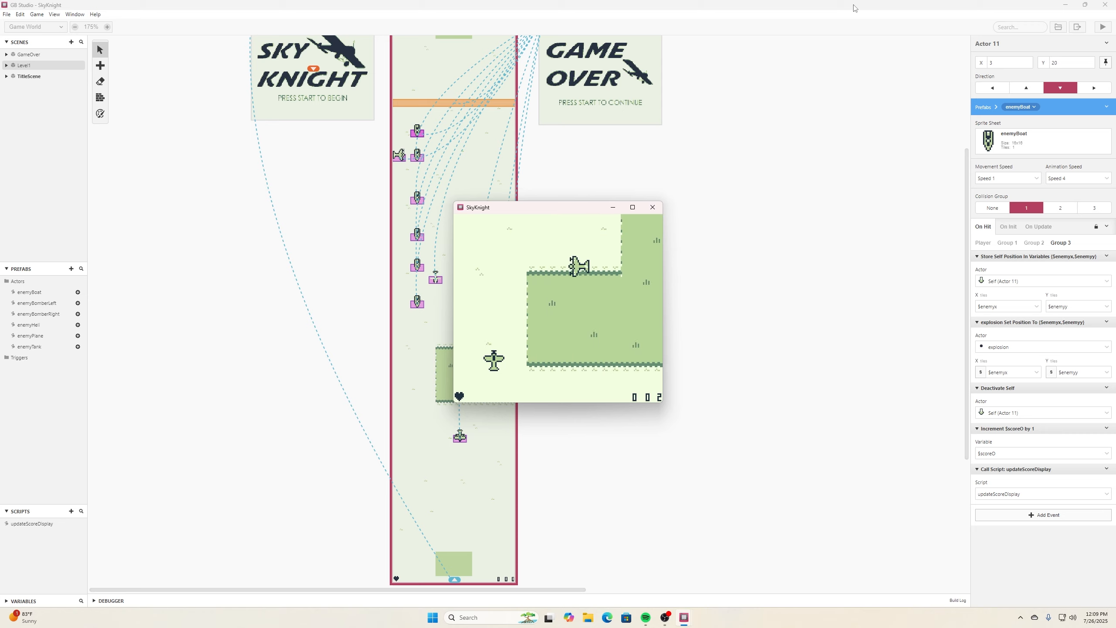
key(Right)
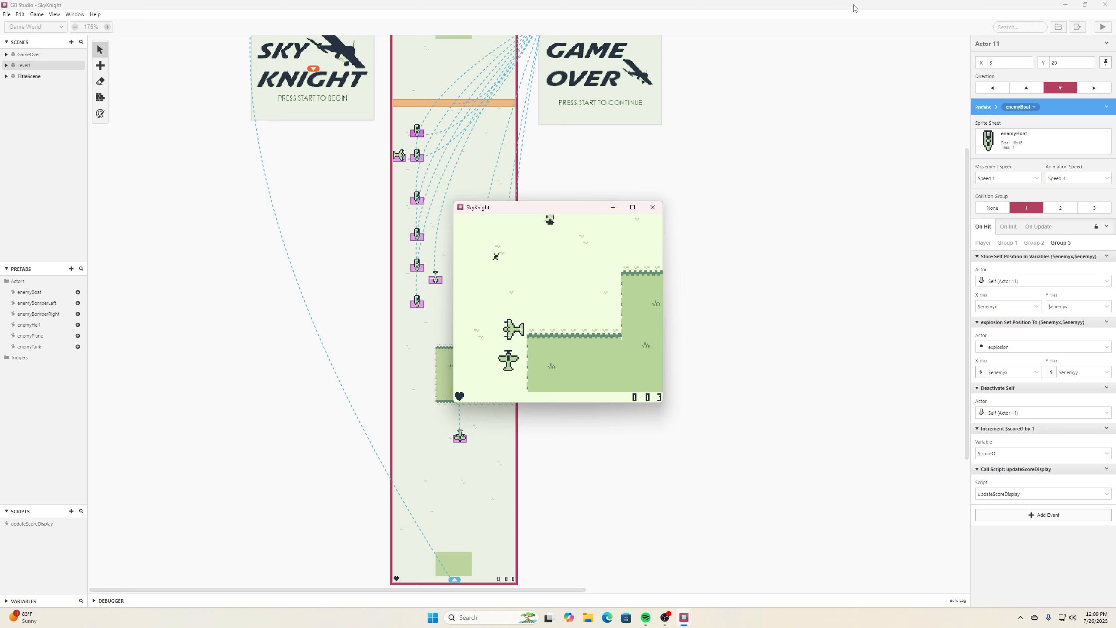
key(Right)
key(Left)
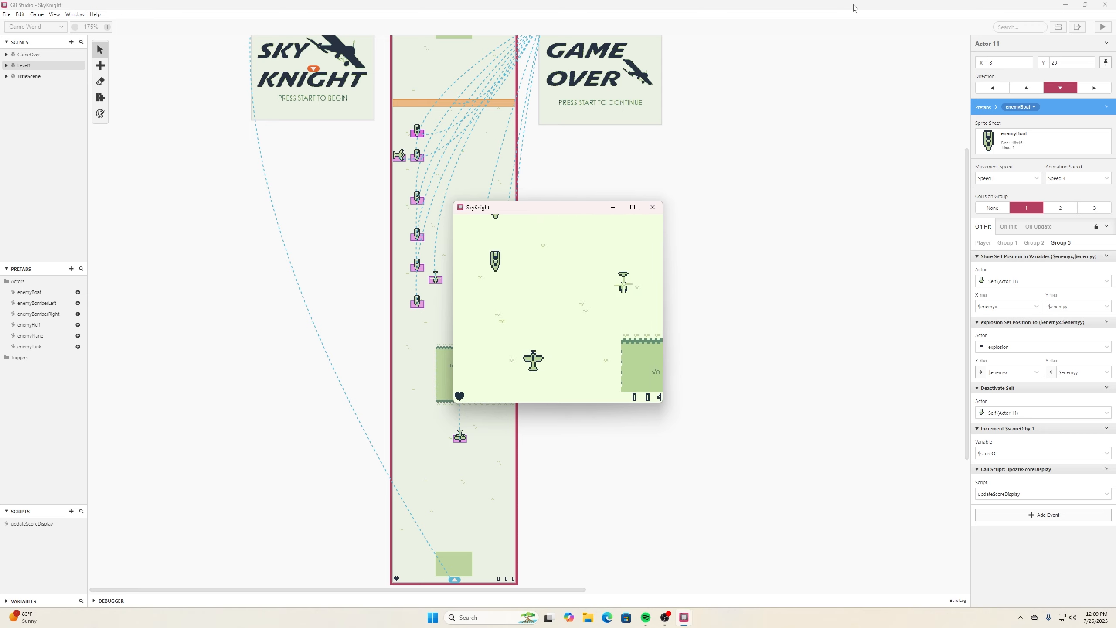
key(Right)
key(Right)
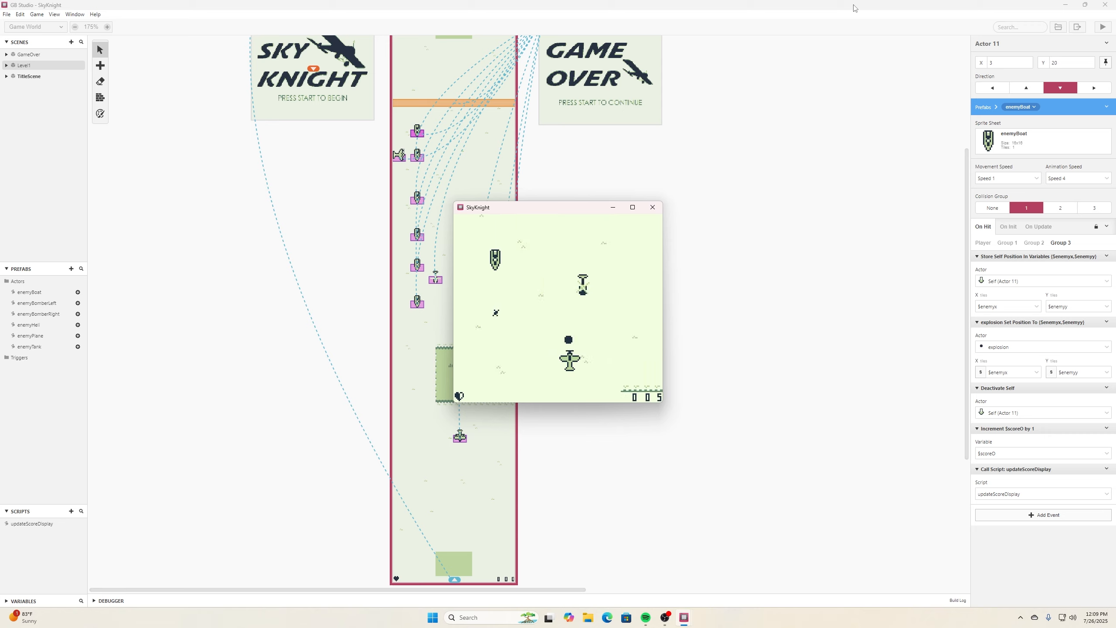
key(Left)
key(Left)
key(z)
key(Right)
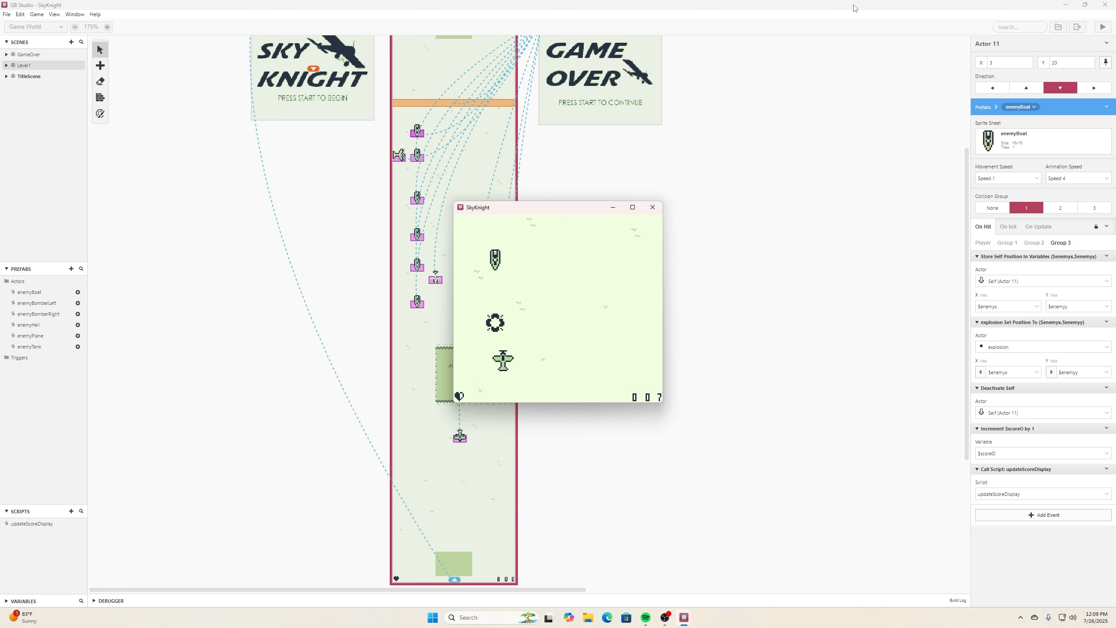
key(Left)
key(z)
key(Right)
key(Left)
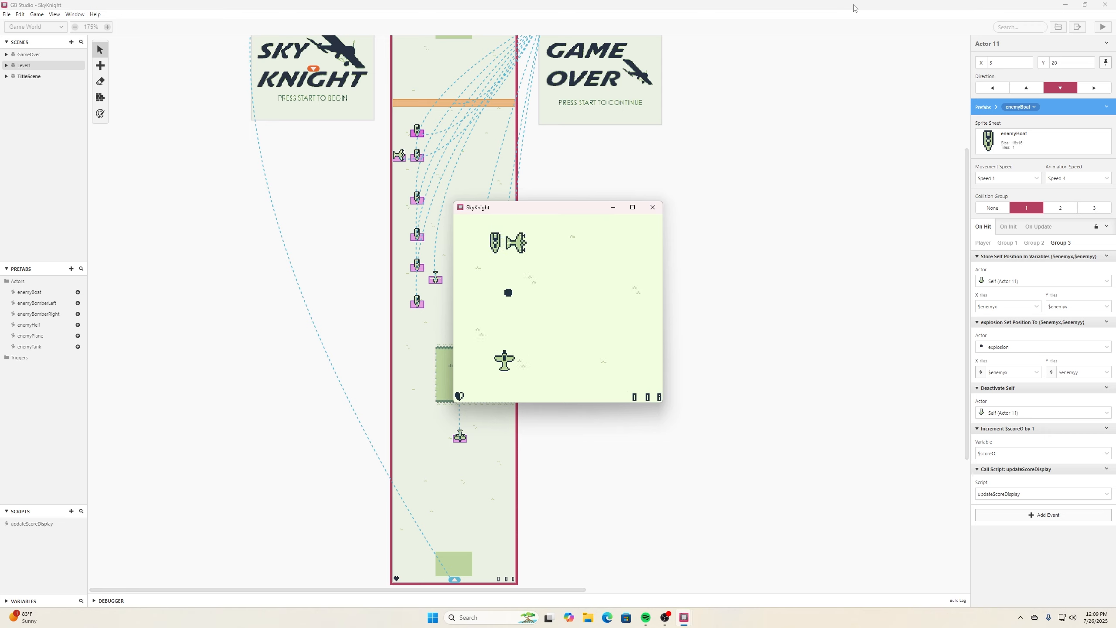
key(z)
key(Right)
key(Right)
key(z)
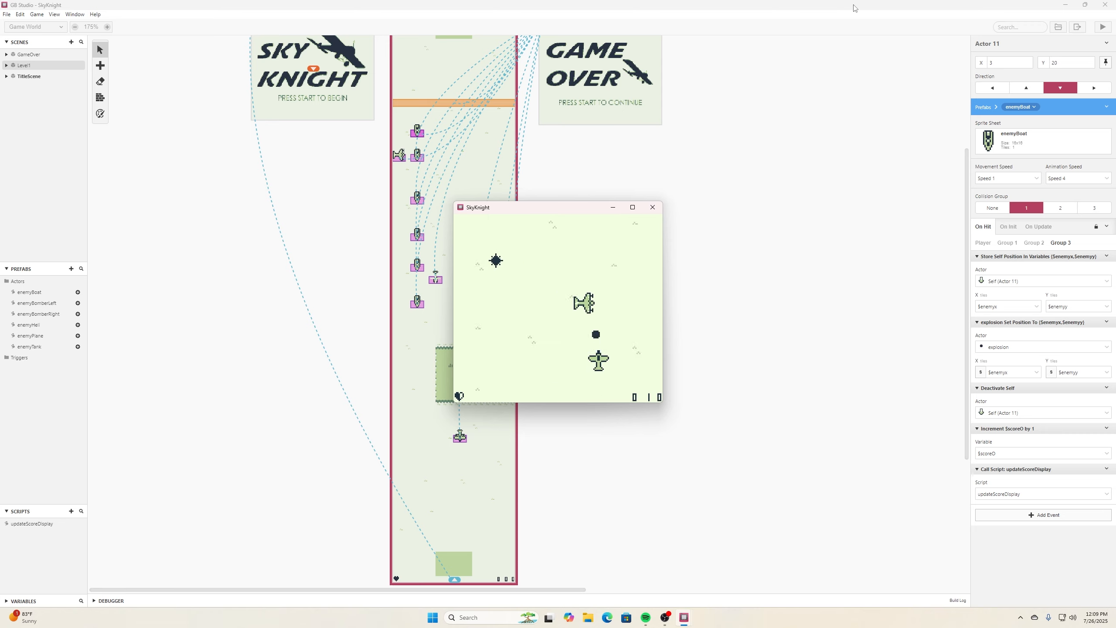
key(Left)
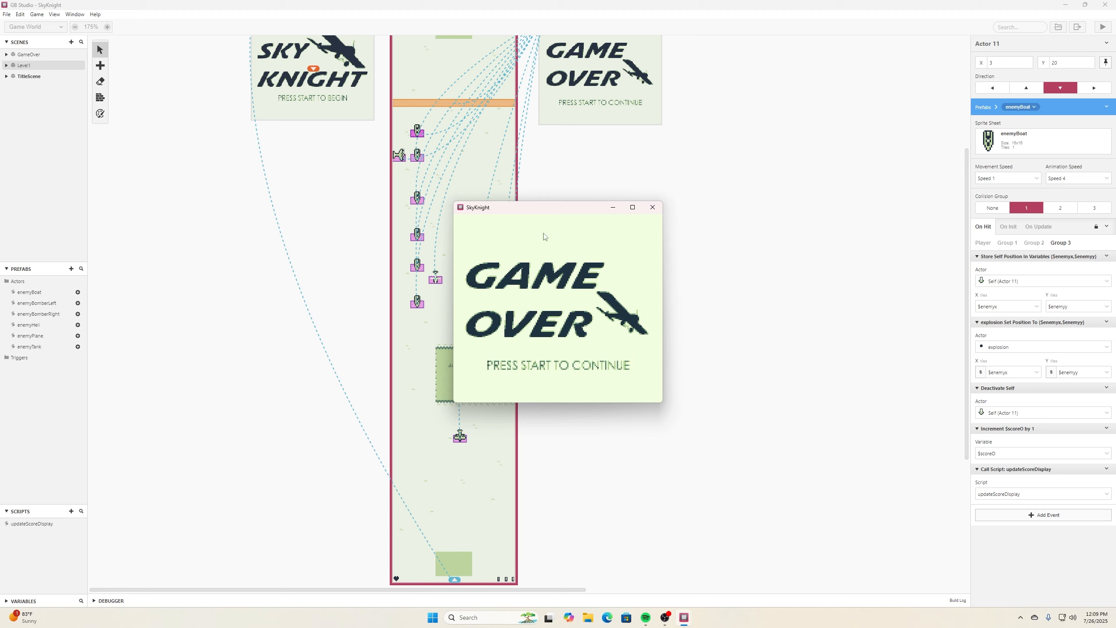
click(653, 207)
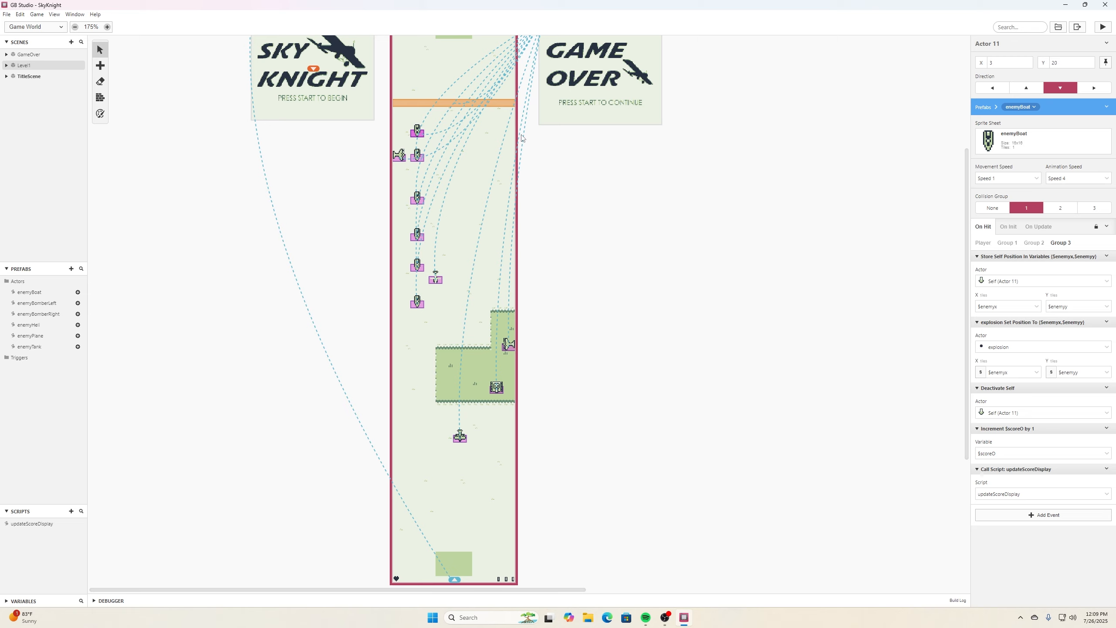
- Undo the extra boat placements and delete the remaining test boat from Level1
key(ctrl+z)
key(ctrl+z)
key(ctrl+z)
key(ctrl+z)
key(ctrl+z)
key(ctrl+z)
key(ctrl+z)
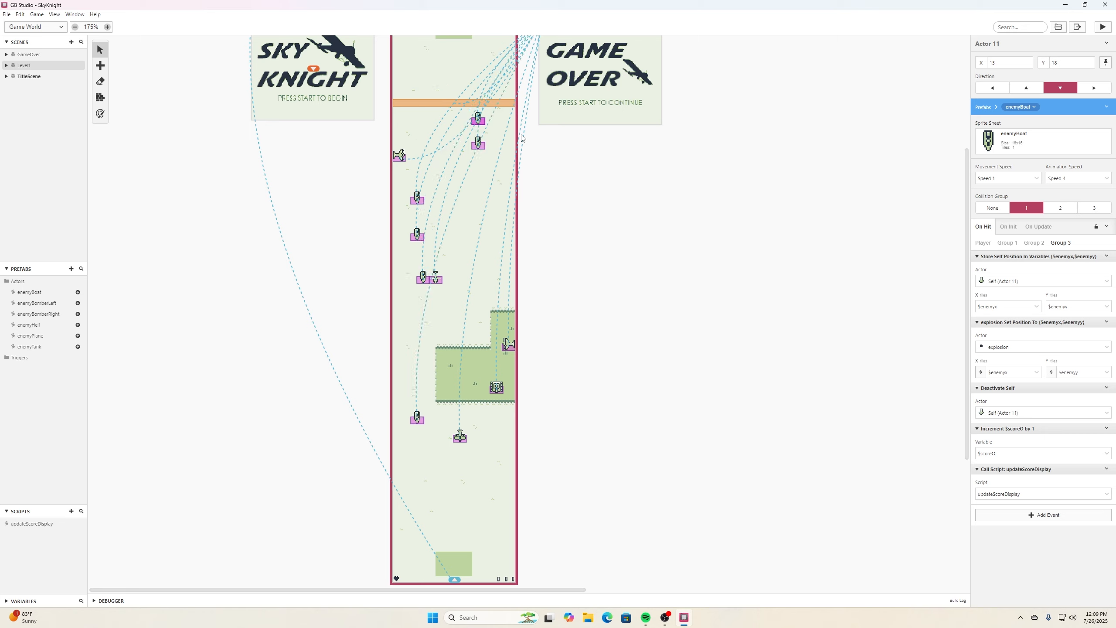
key(ctrl+z)
key(ctrl+z)
key(ctrl+z)
key(ctrl+z)
key(ctrl+z)
key(ctrl+z)
key(ctrl+z)
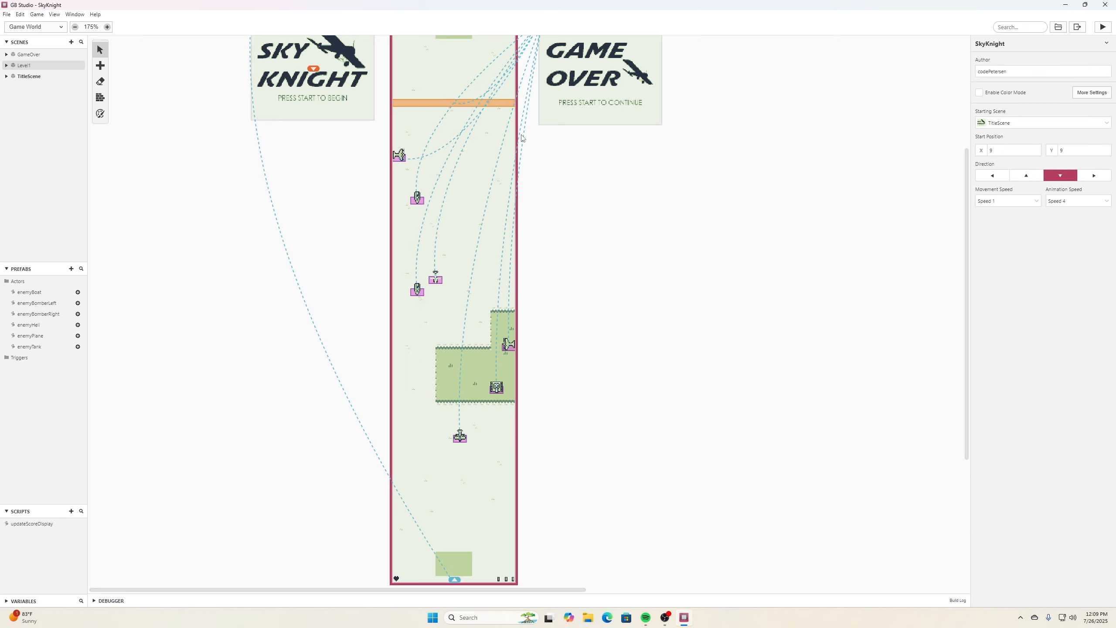
click(417, 288)
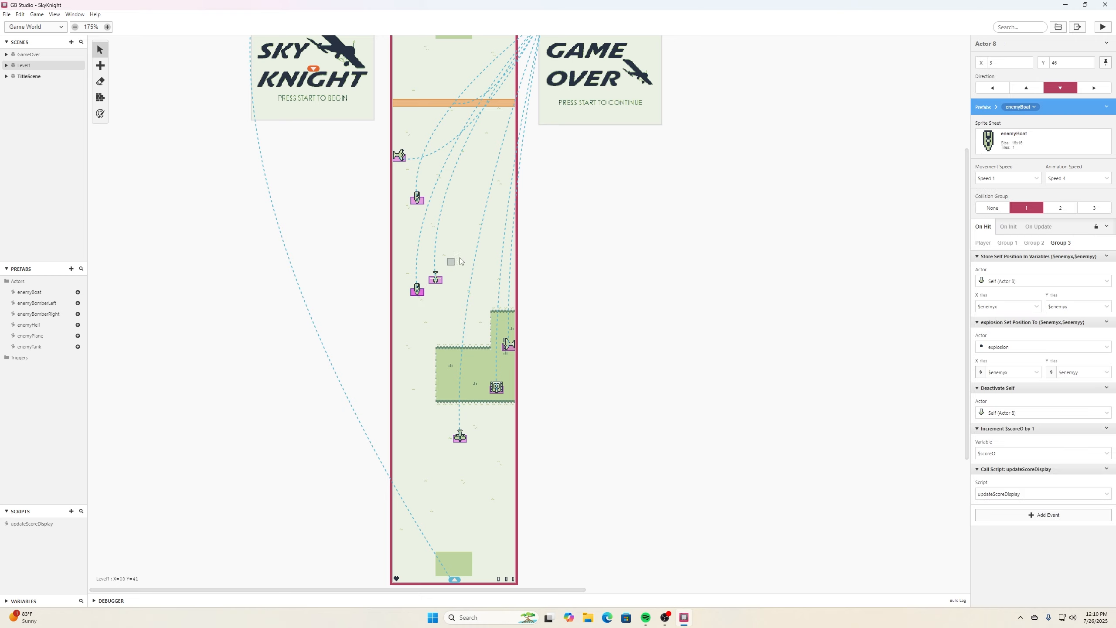
key(Delete)
- Save the project
scroll(481, 199, up, 1)
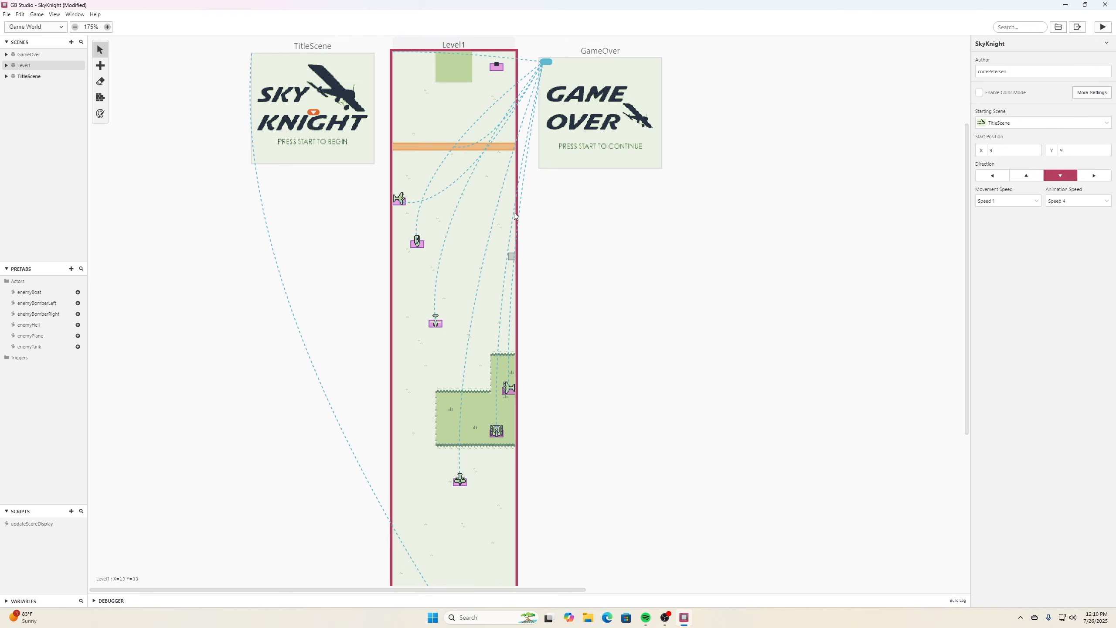
scroll(475, 222, down, 1)
click(19, 14)
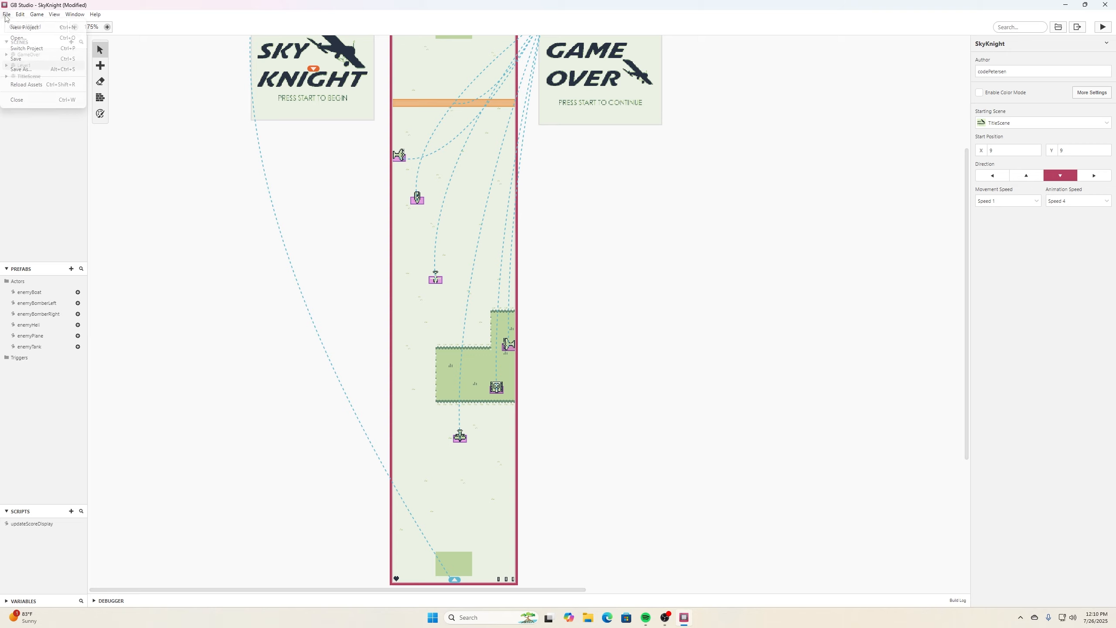
click(21, 25)
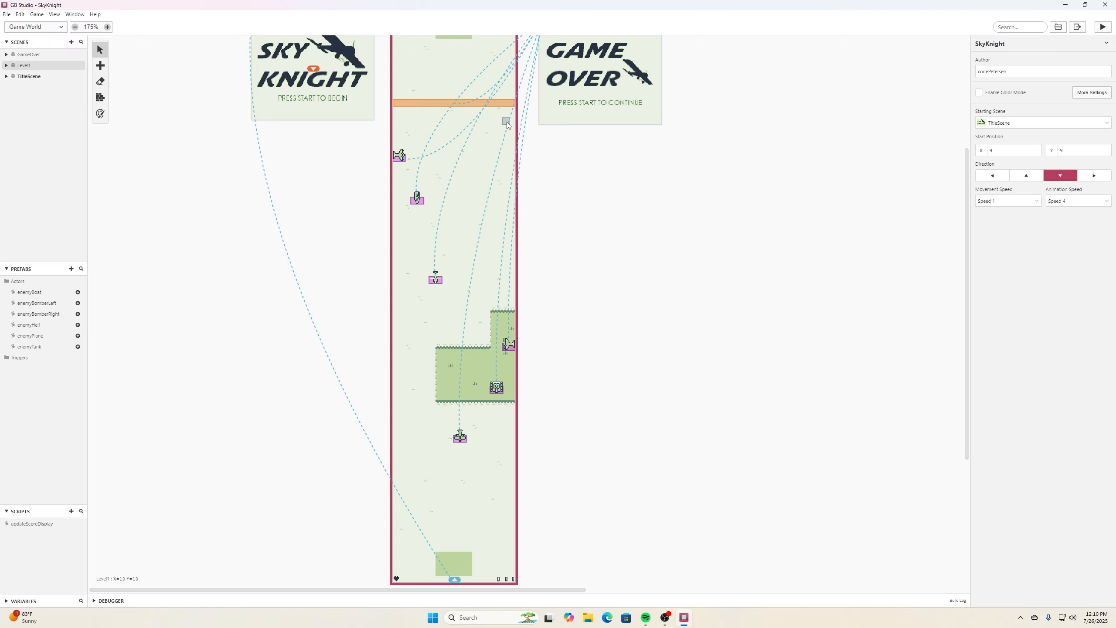
- Add a Draw Text event to the GameOver scene's On Init script
scroll(508, 125, down, 2)
scroll(507, 125, up, 4)
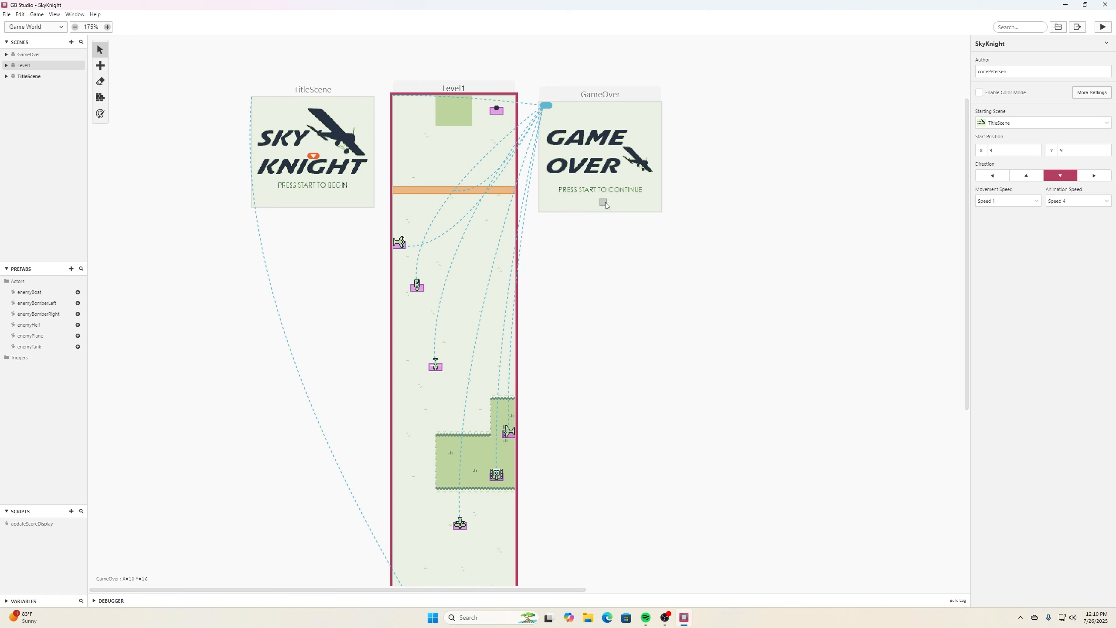
scroll(499, 269, down, 5)
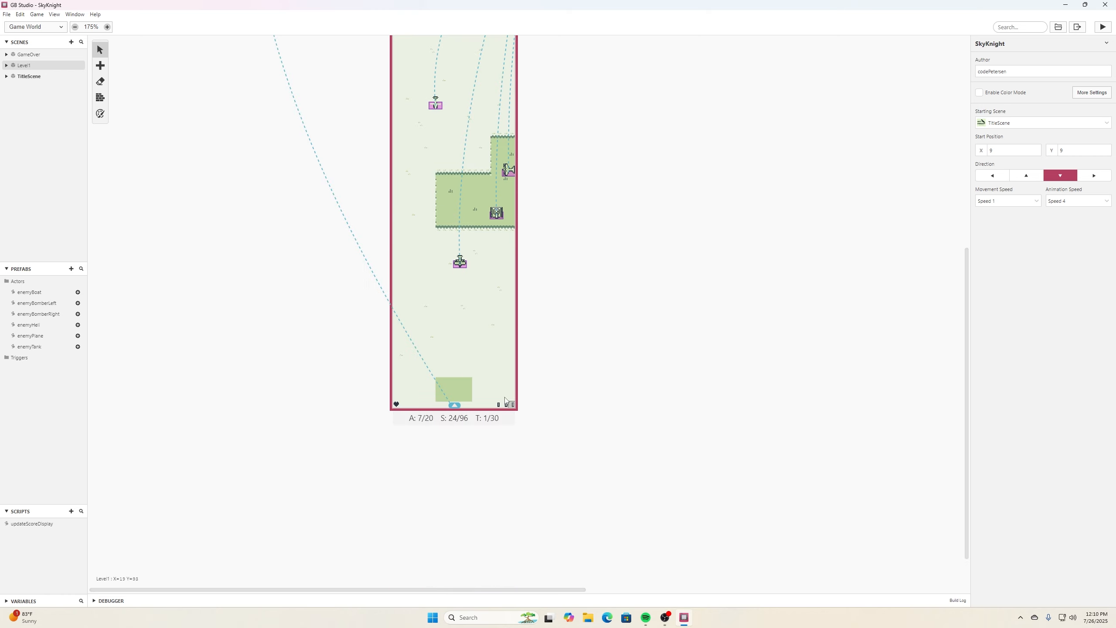
scroll(493, 361, up, 5)
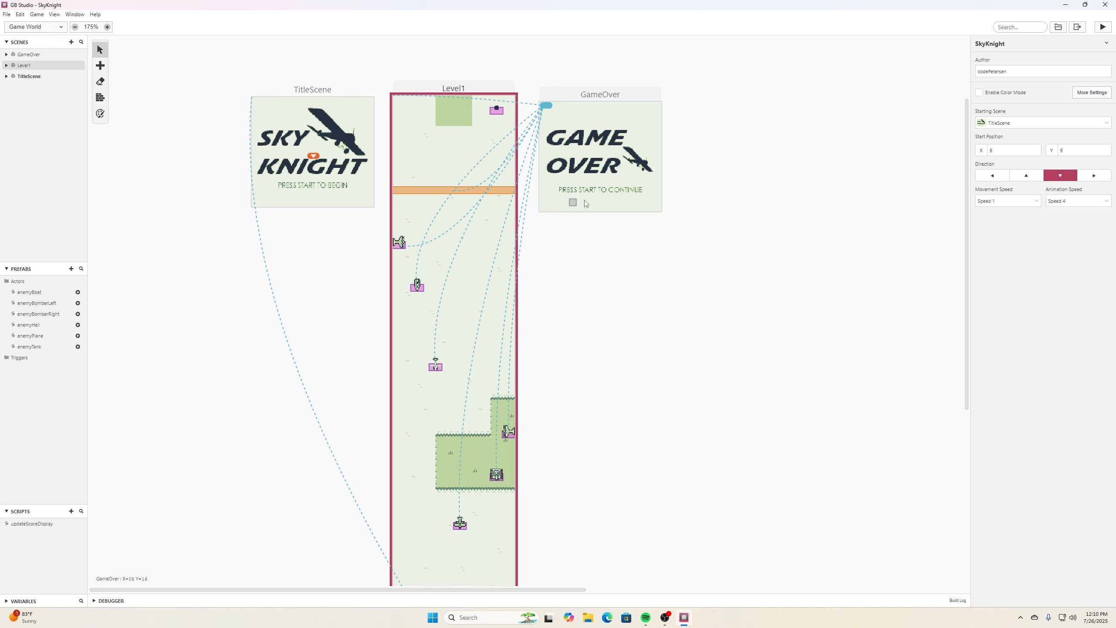
click(606, 197)
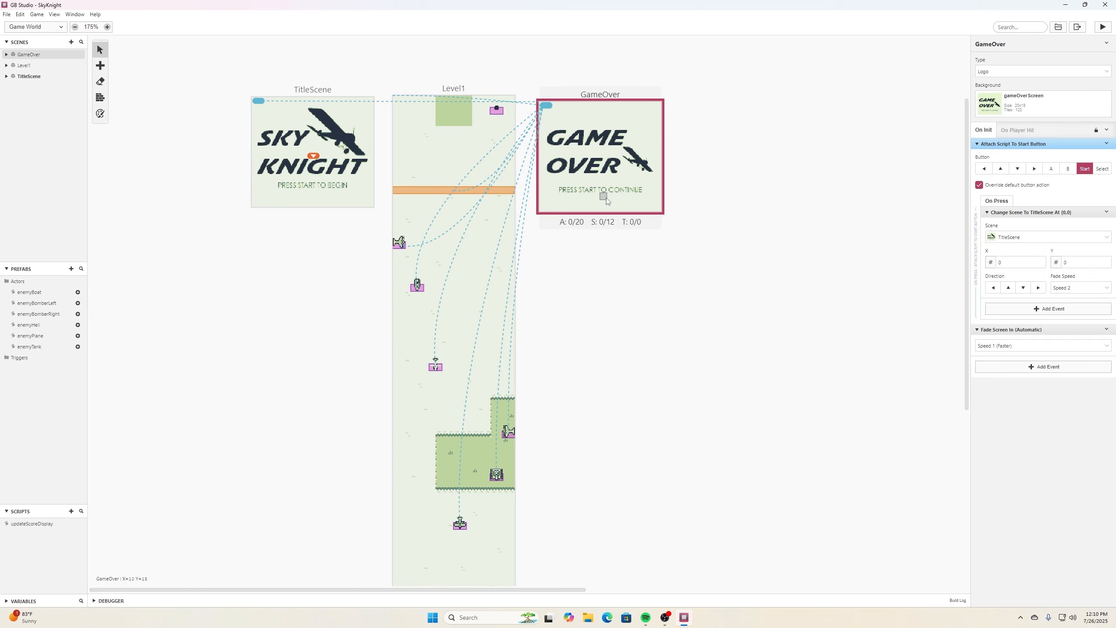
click(1039, 368)
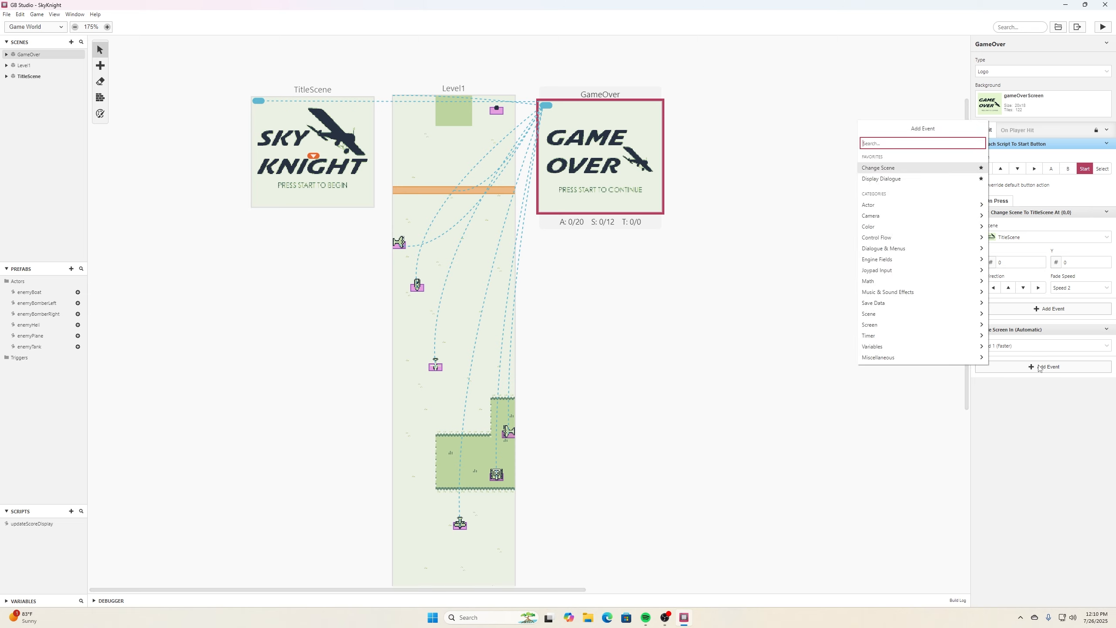
text(draw)
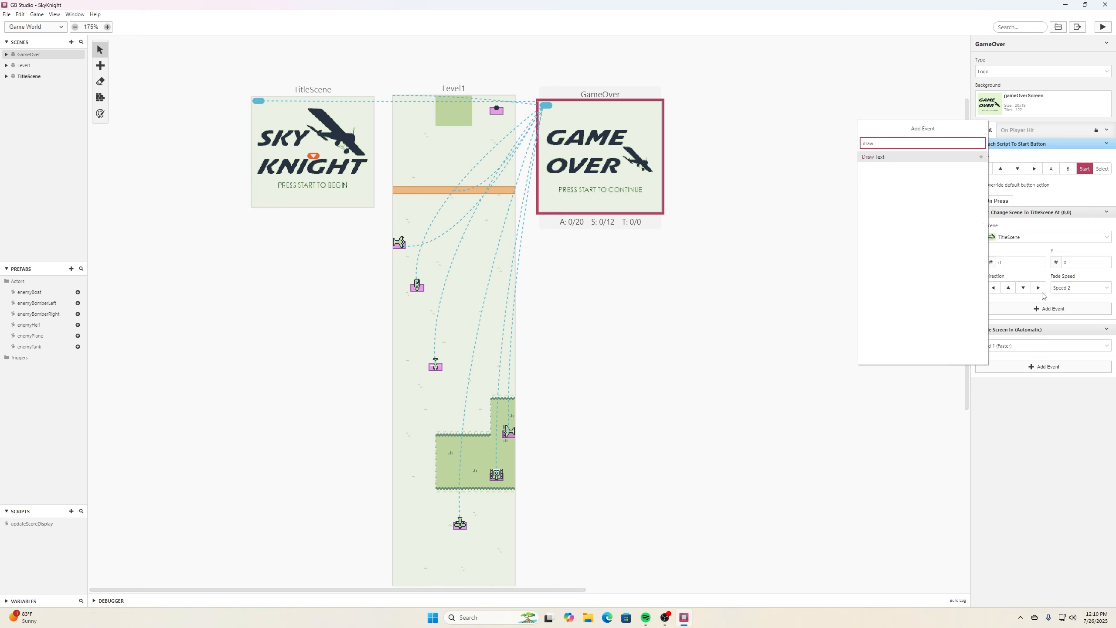
click(903, 158)
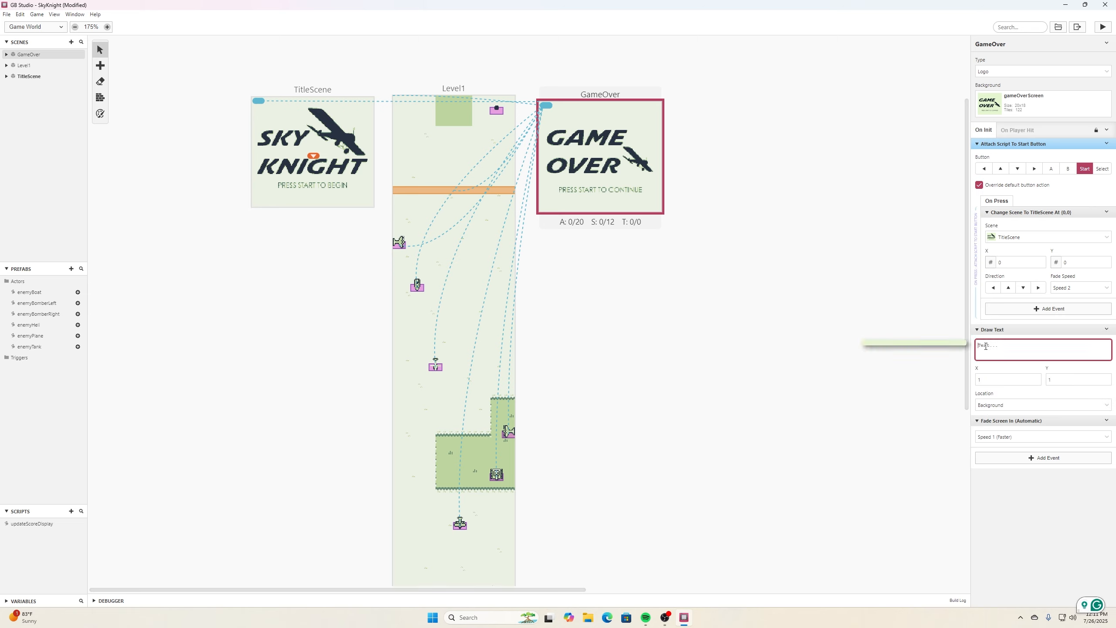
- Set the Draw Text to "score:" followed by the $scoreH, $scoreT and $score0 variables
text($score)
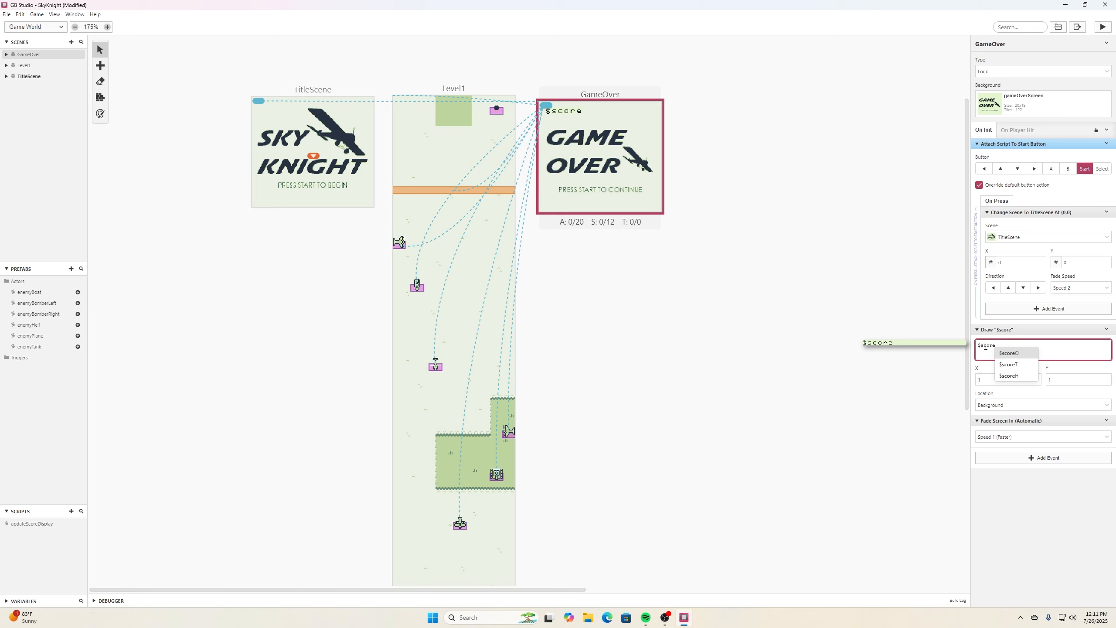
key(Down)
key(Down)
key(Return)
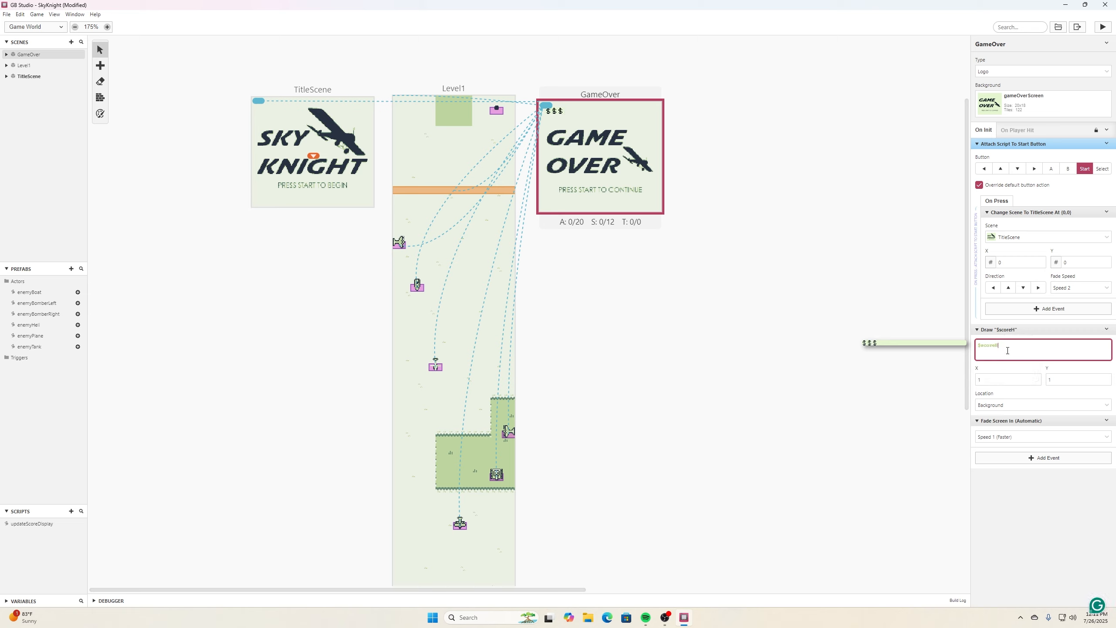
text(score)
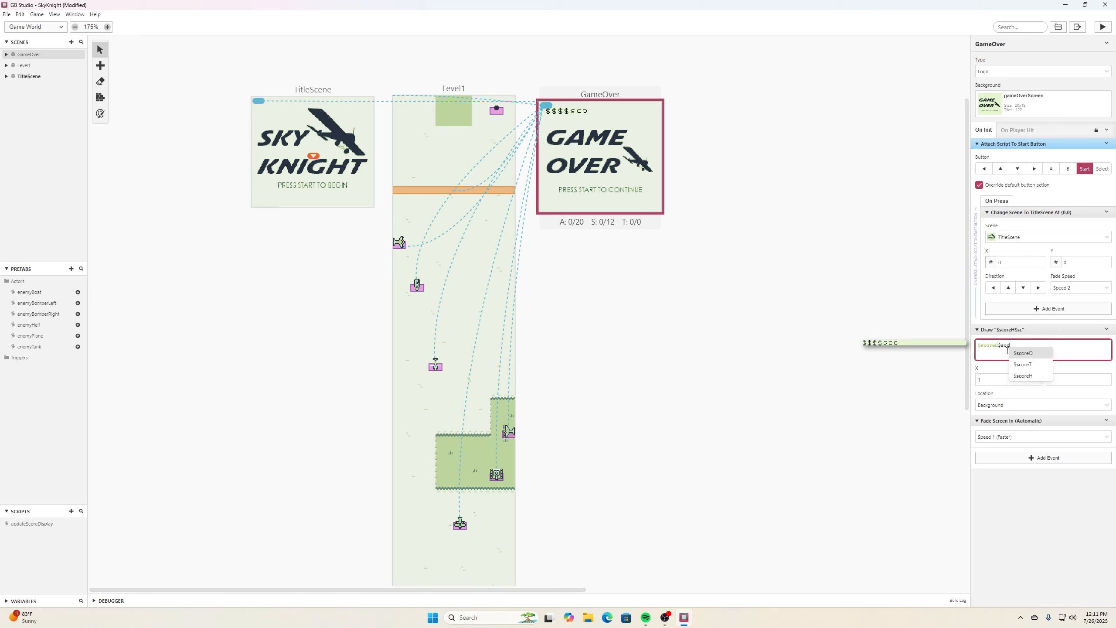
click(1028, 364)
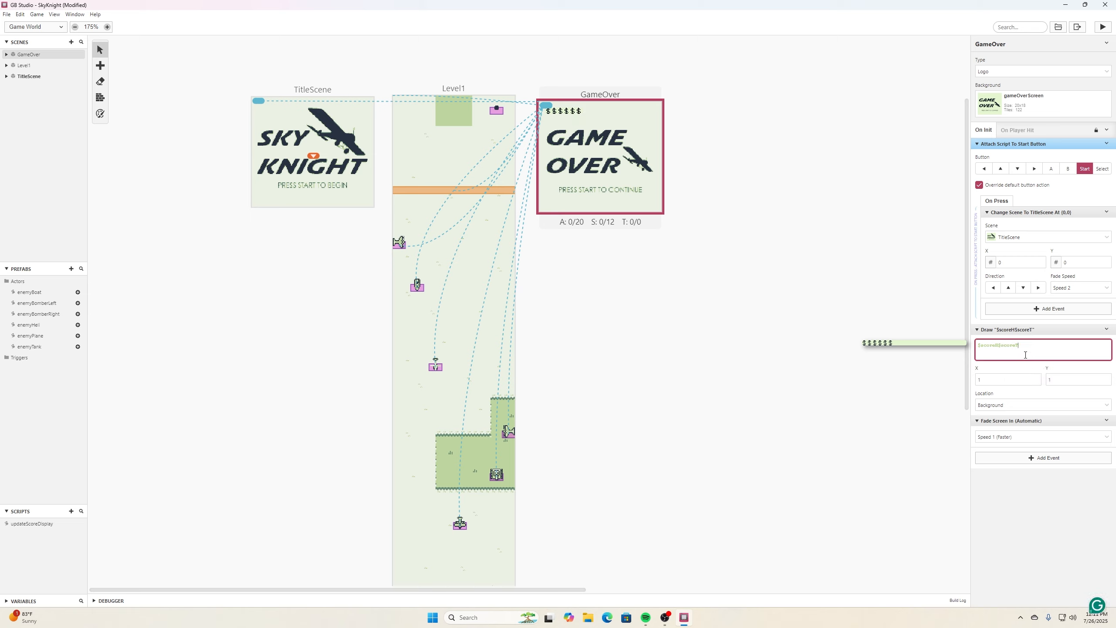
text($score)
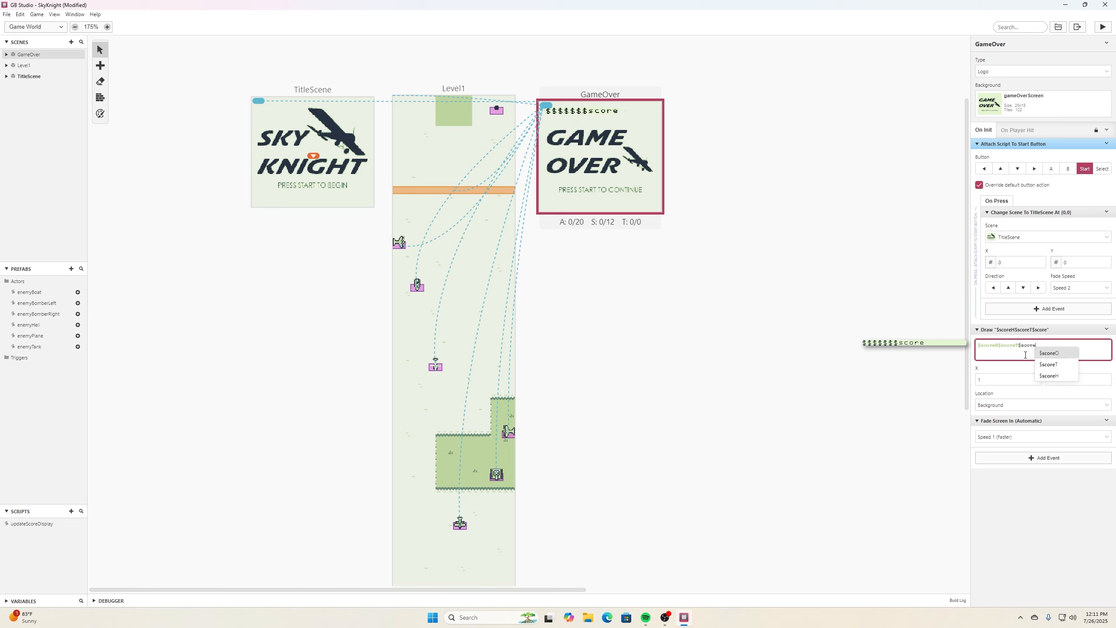
click(1042, 354)
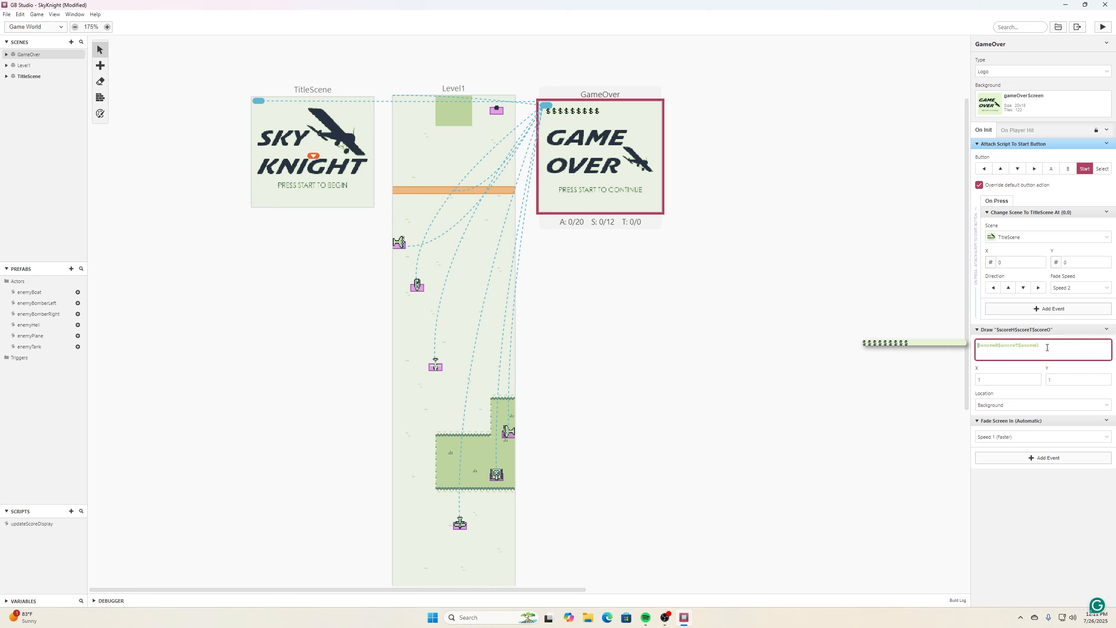
key(Home)
text(score:)
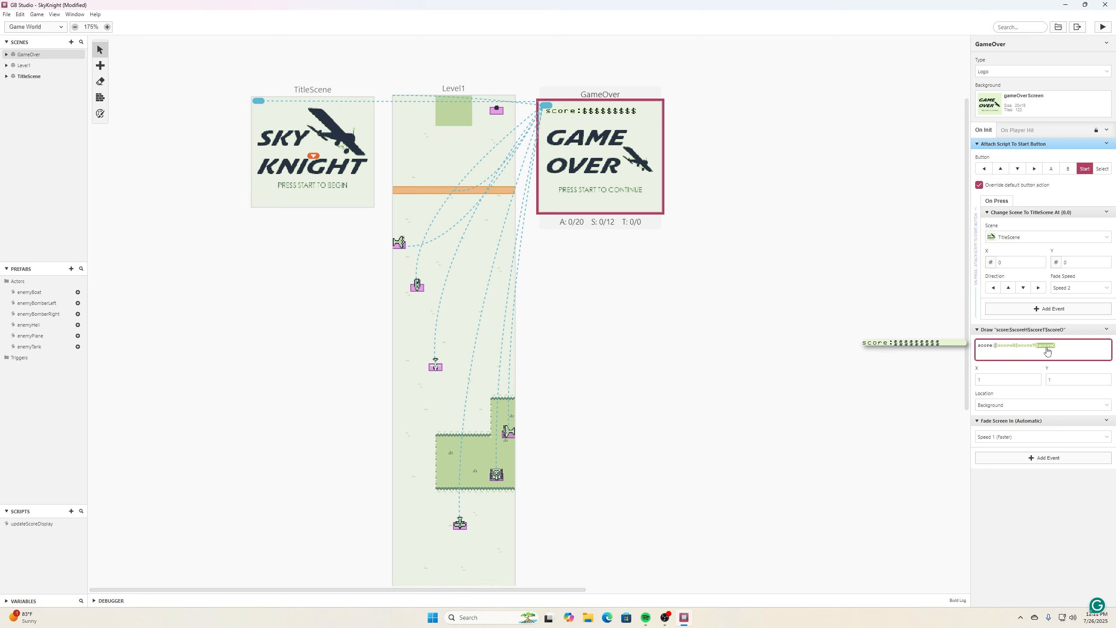
- Run the game and play until game over to check the score text, then close the game window
click(919, 350)
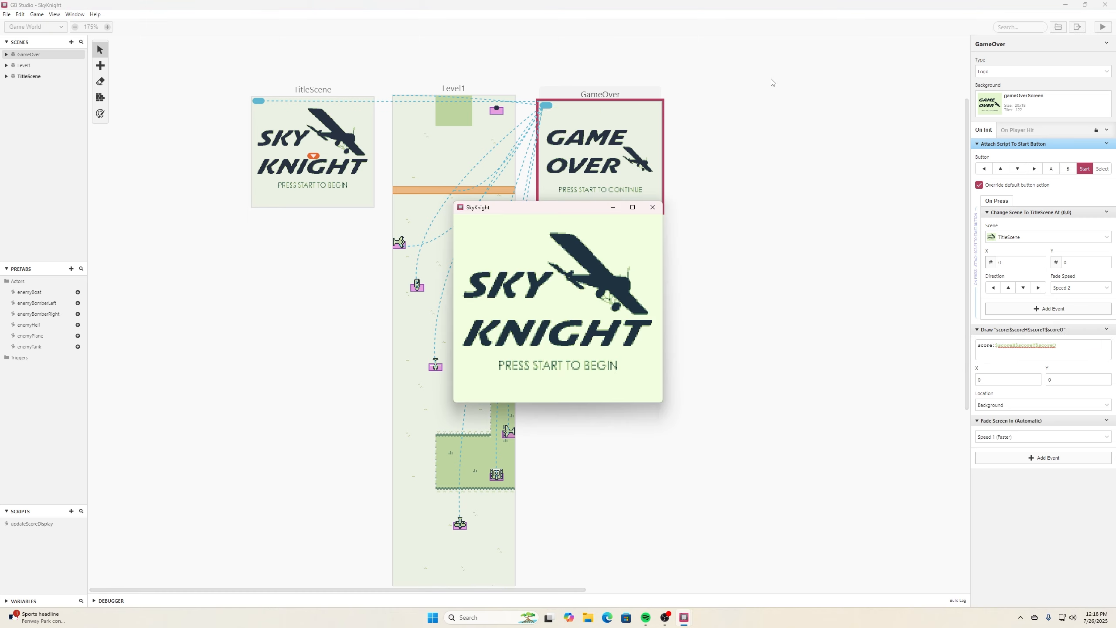
key(Return)
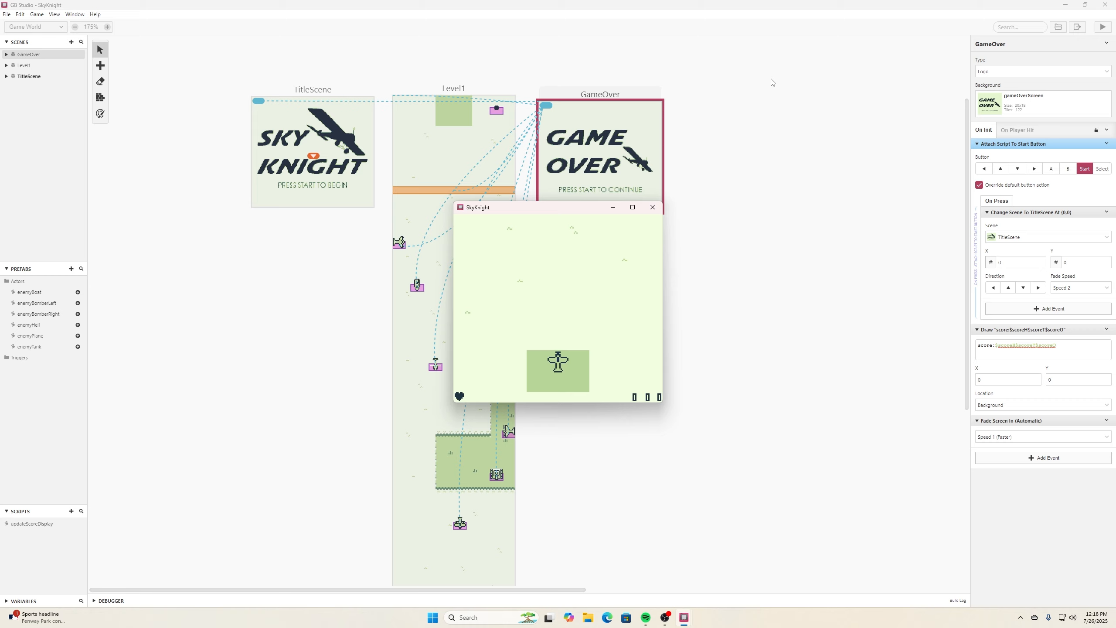
key(Right)
key(z)
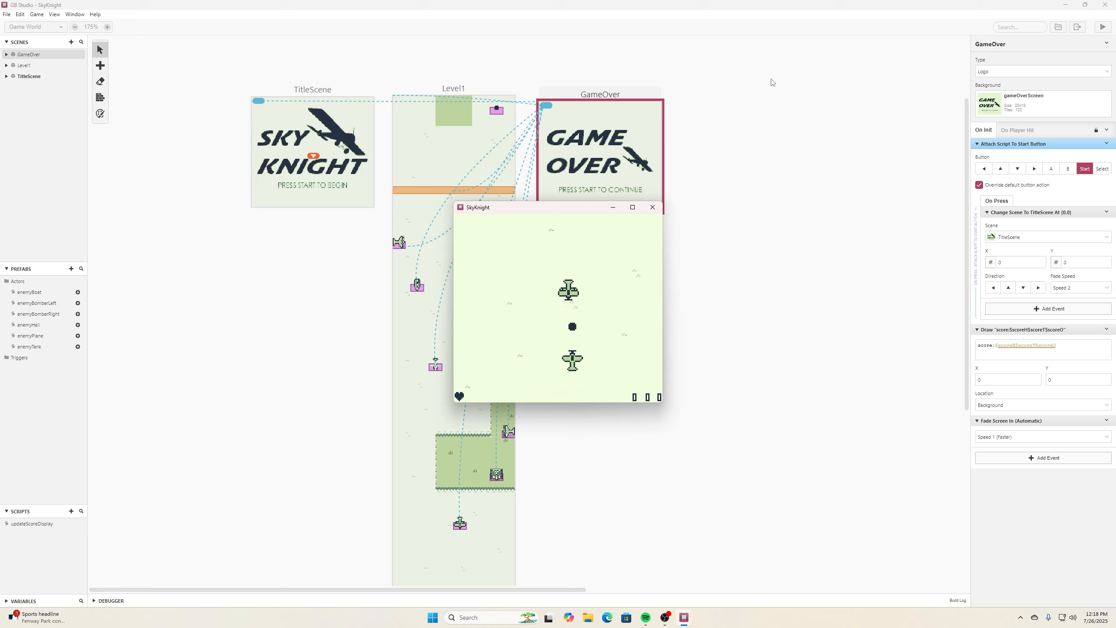
key(z)
key(Right)
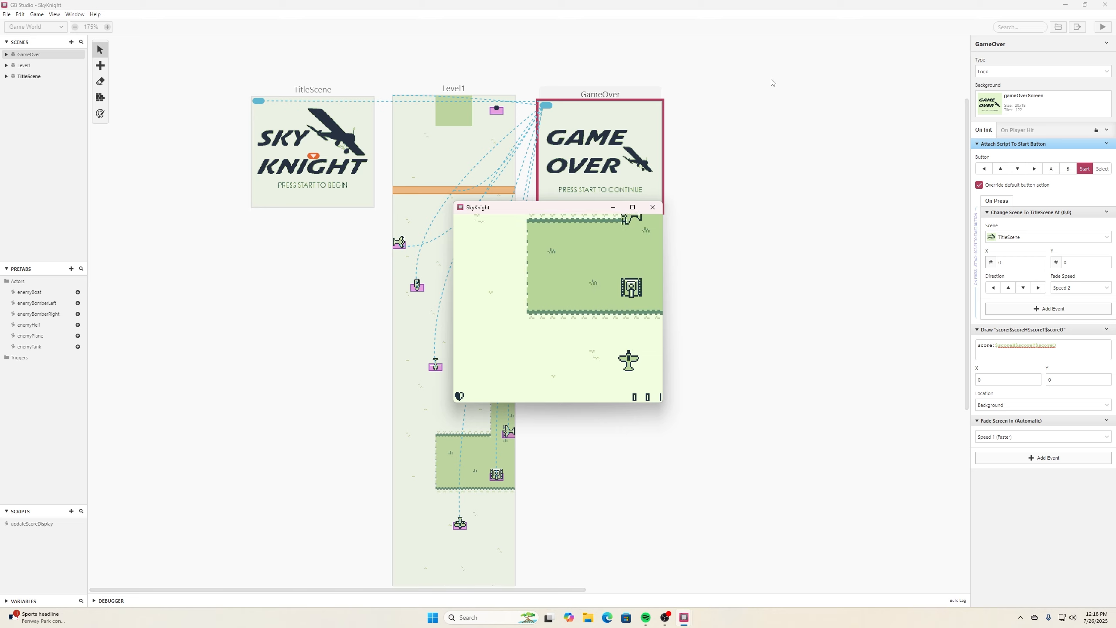
key(Left)
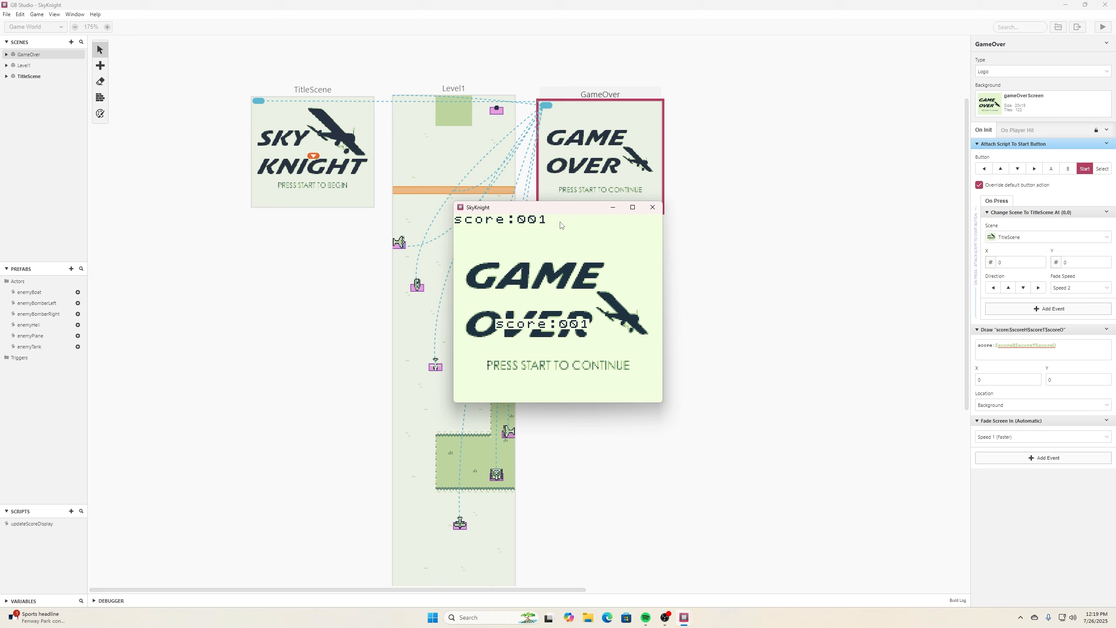
click(652, 207)
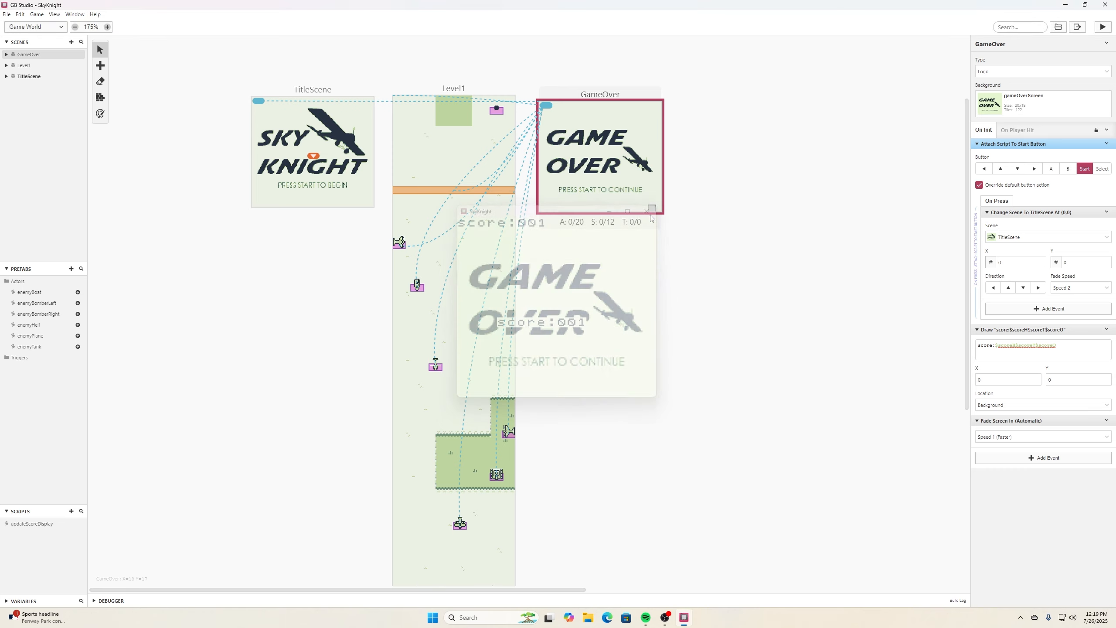
- Change the GameOver scene type to Top Down 2D
click(7, 14)
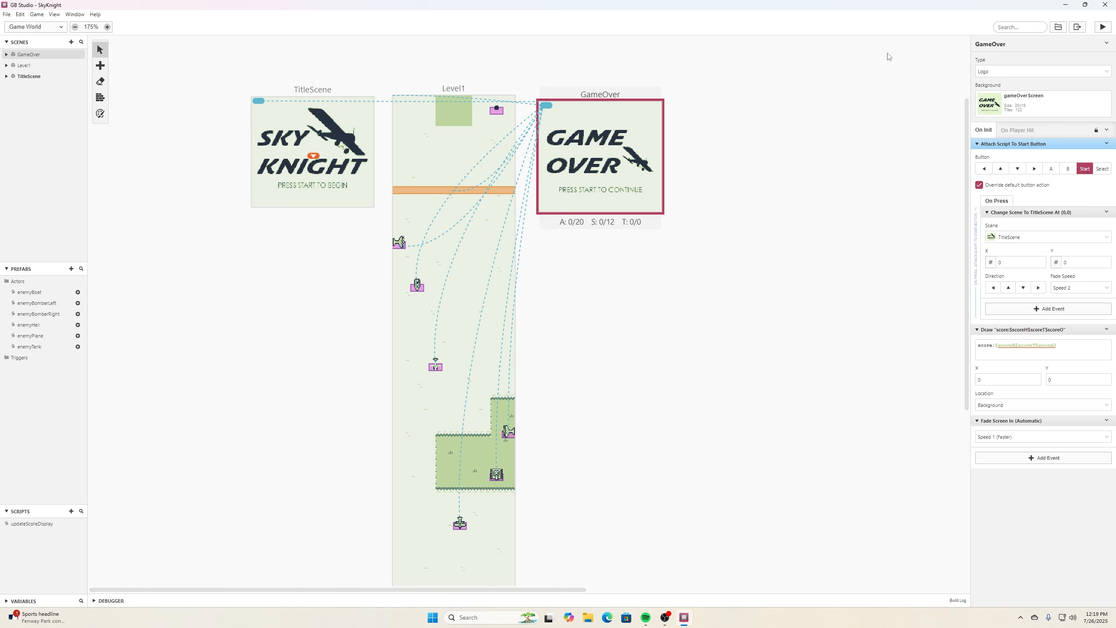
click(1003, 72)
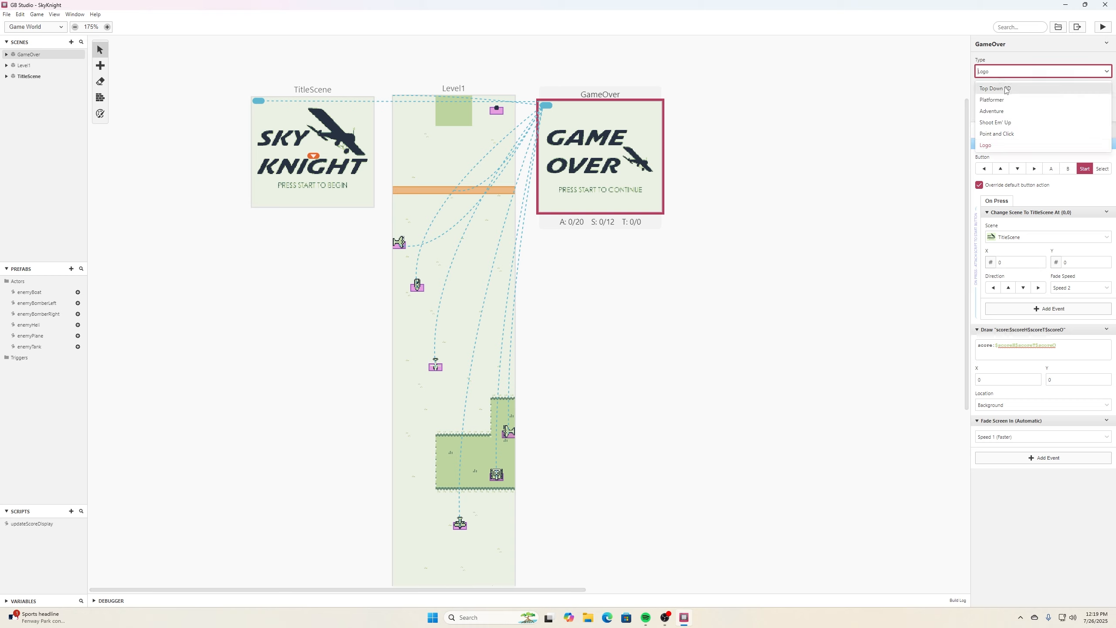
click(1006, 90)
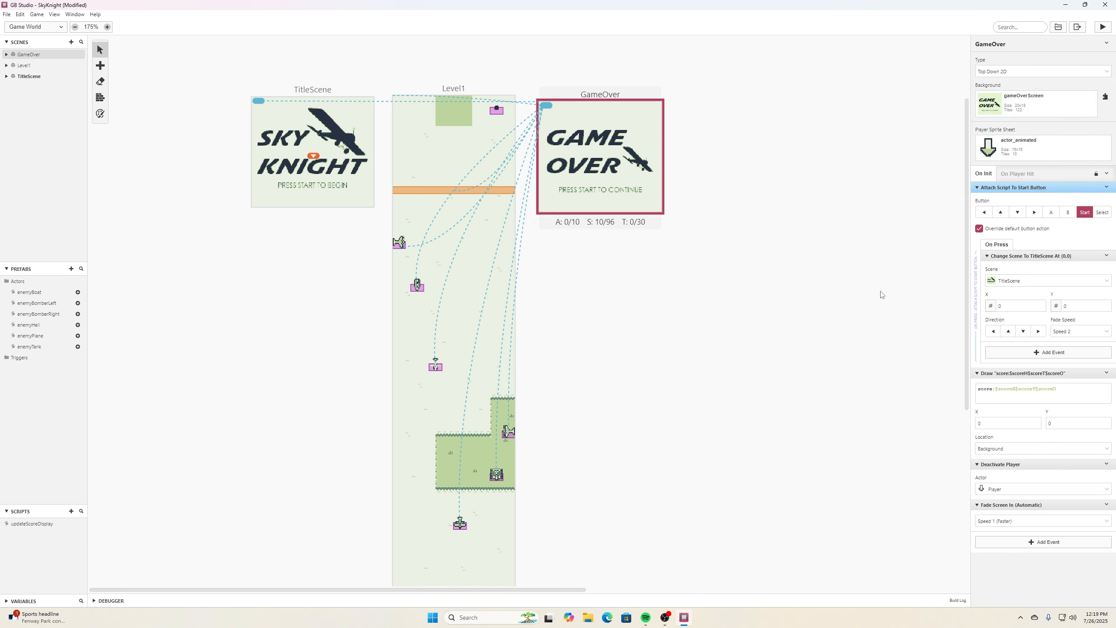
- Set the Deactivate Player event's actor to Player, move it to the start of On Init, and save
click(1105, 492)
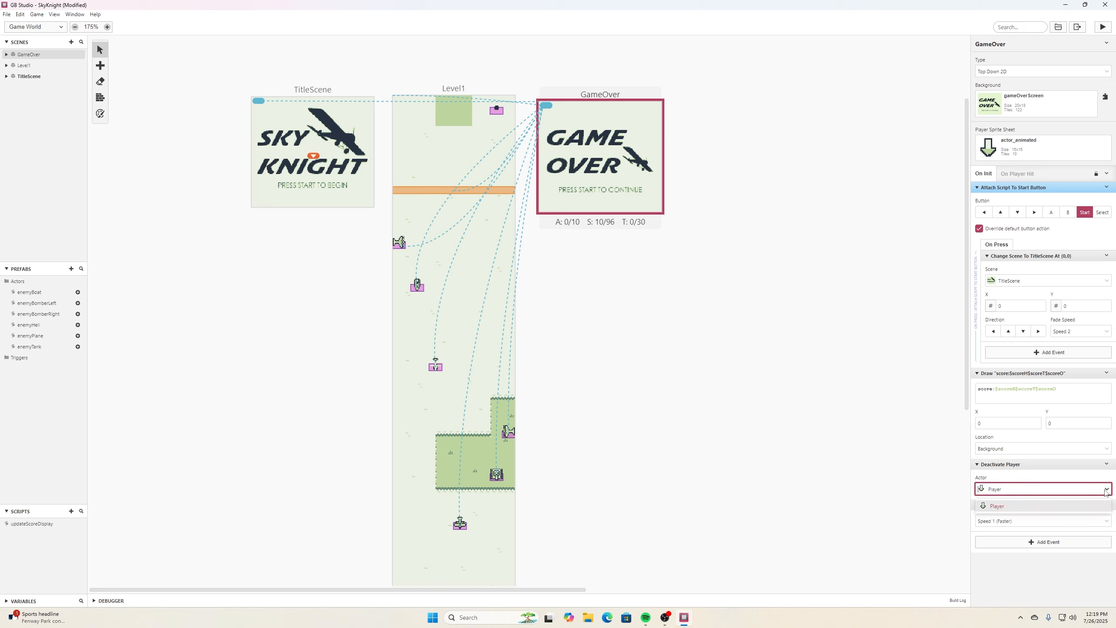
click(1002, 507)
drag(1045, 465, 1065, 207)
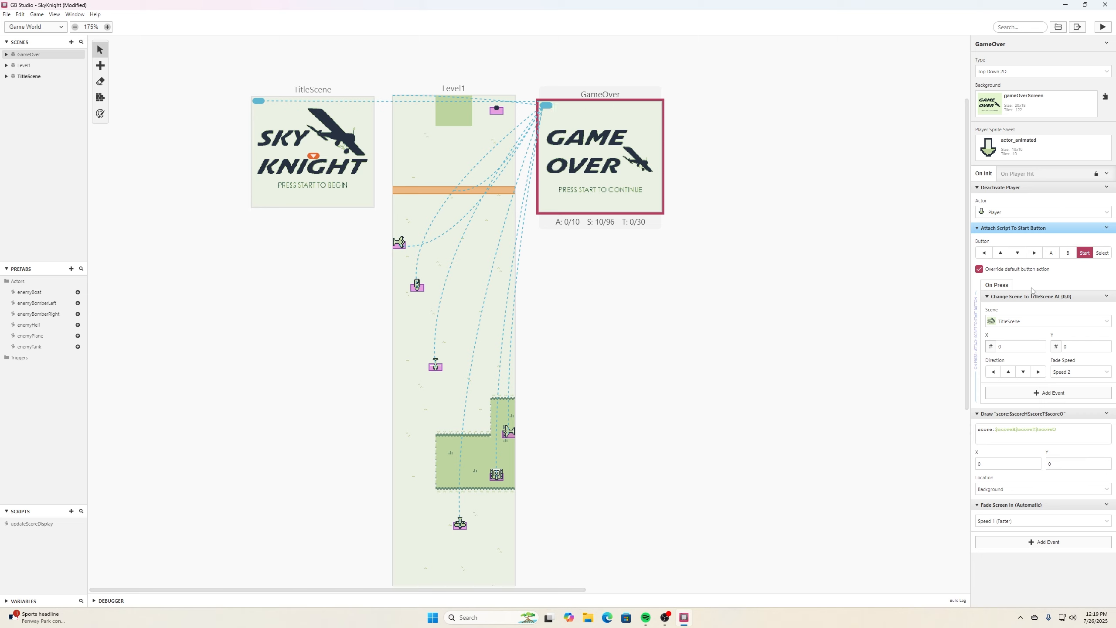
key(ctrl+s)
- Run the game again and play until game over to check the score text, then close the game window
click(1103, 27)
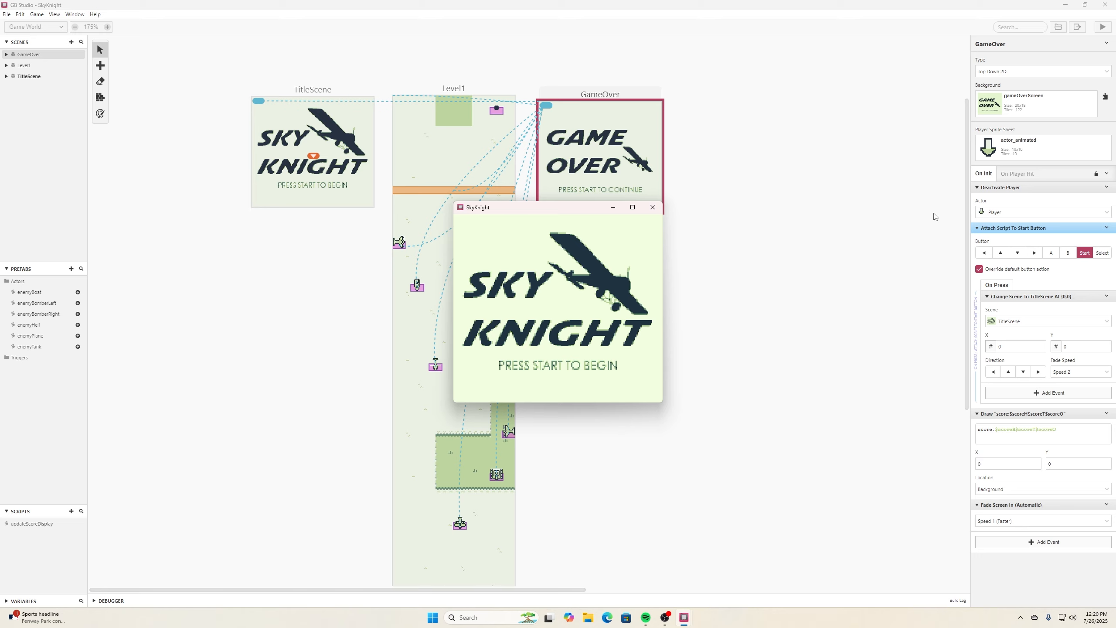
key(Return)
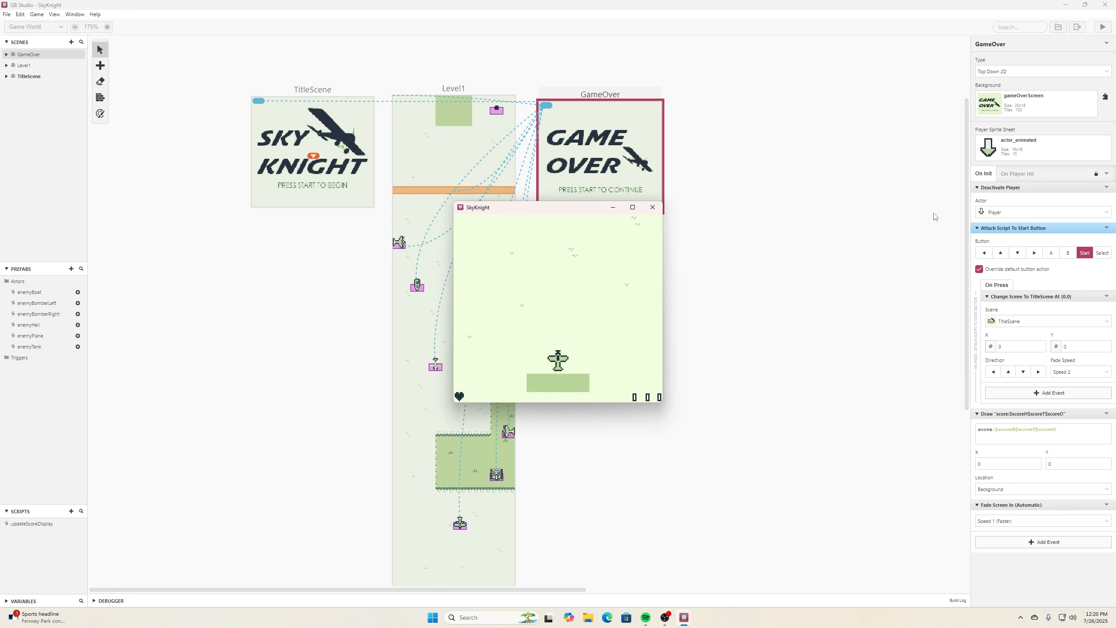
key(Right)
key(Left)
key(Right)
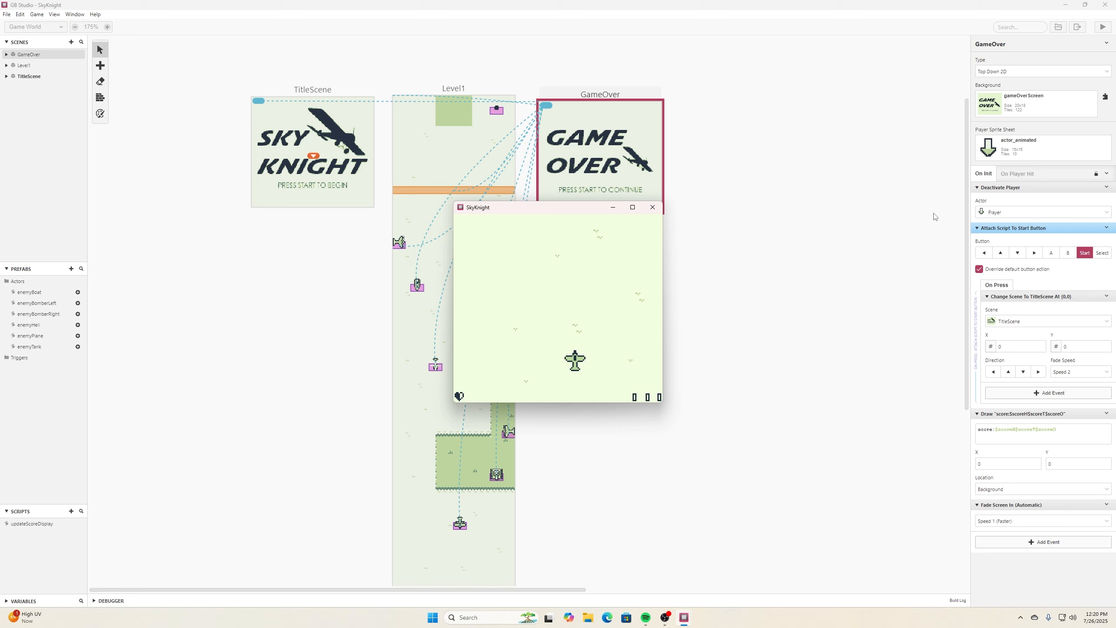
key(Right)
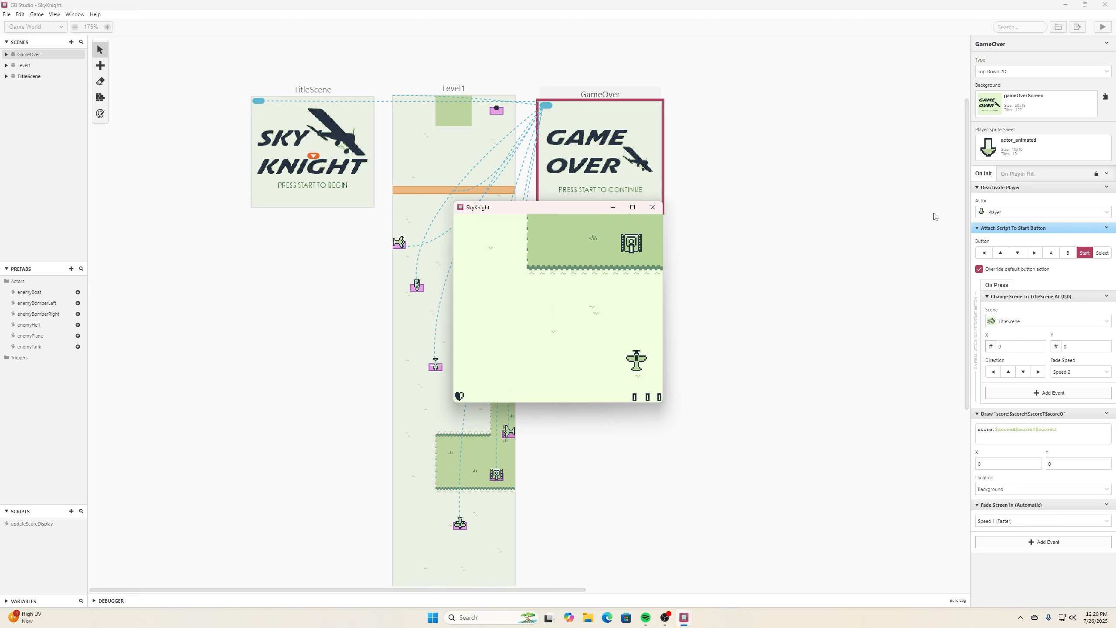
key(Left)
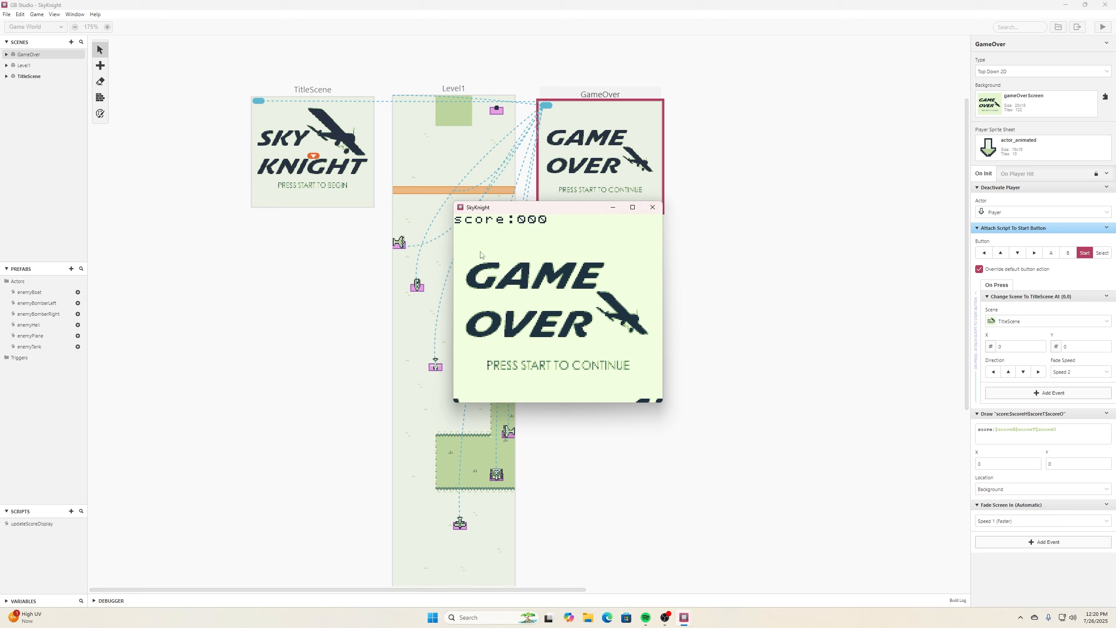
click(653, 207)
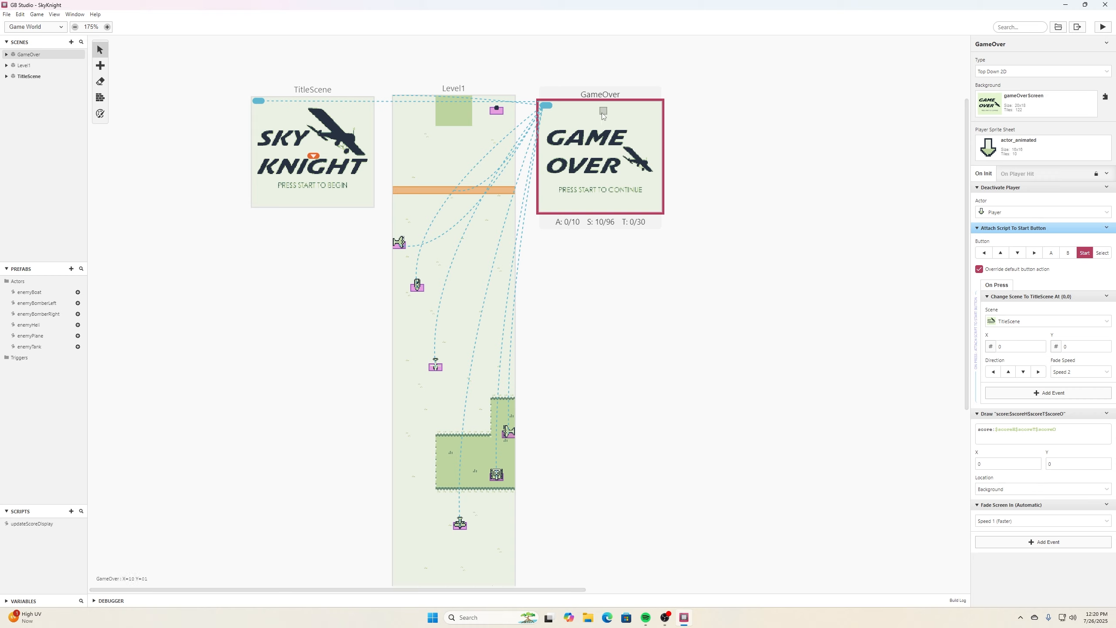
- Position the score Draw Text at X 4, Y 15
click(1002, 439)
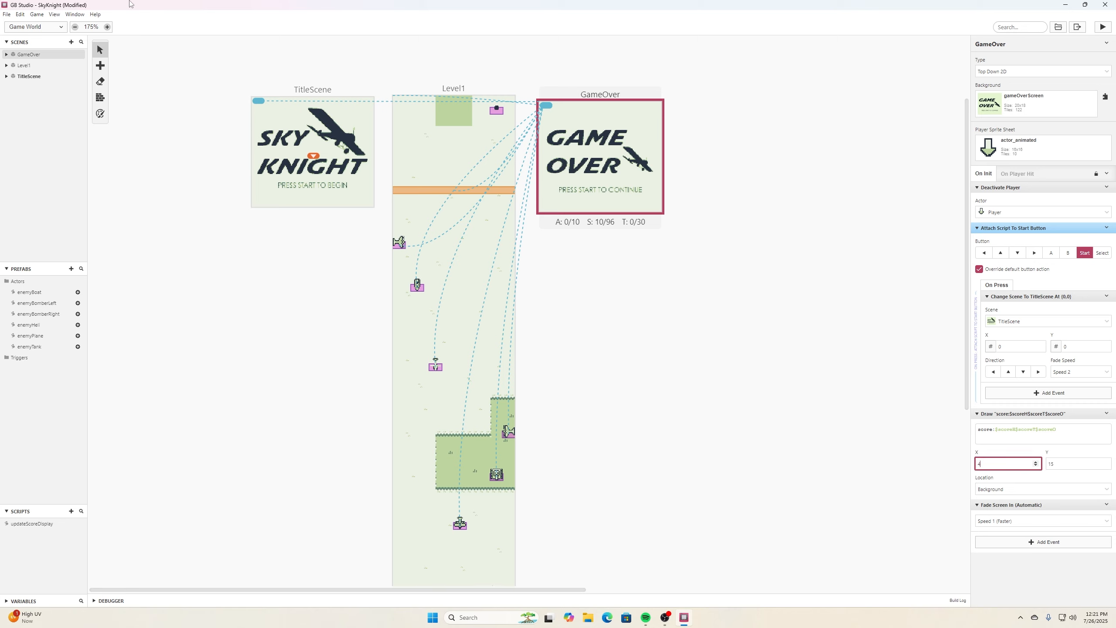
click(18, 59)
- Playtest the game to the game over screen to check the repositioned score, then close the game window
click(1103, 28)
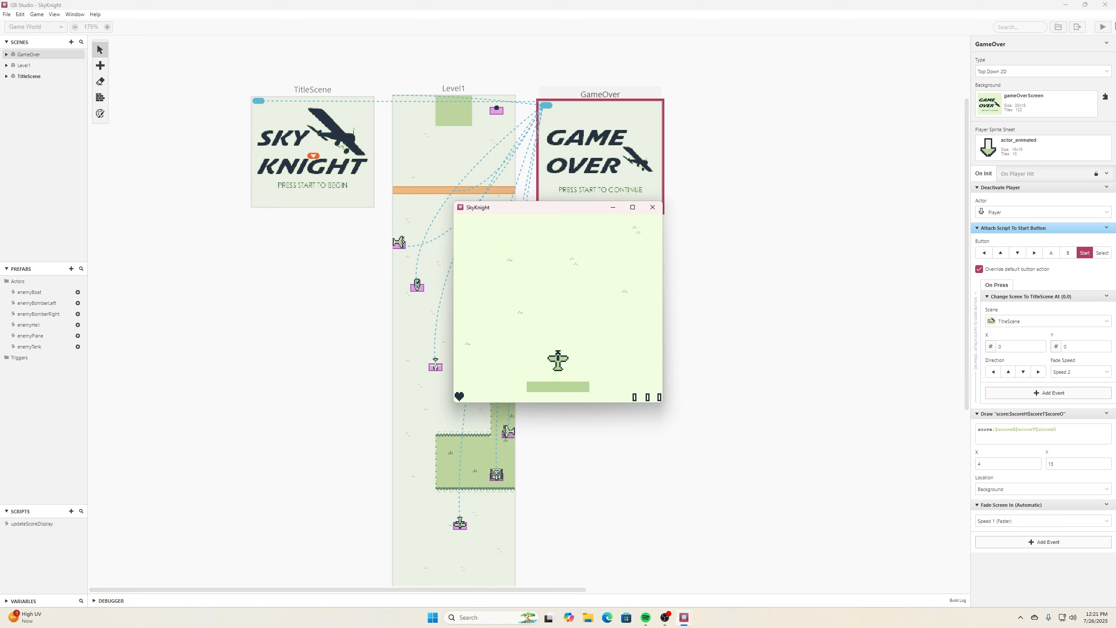
key(Right)
key(Left)
key(z)
key(Right)
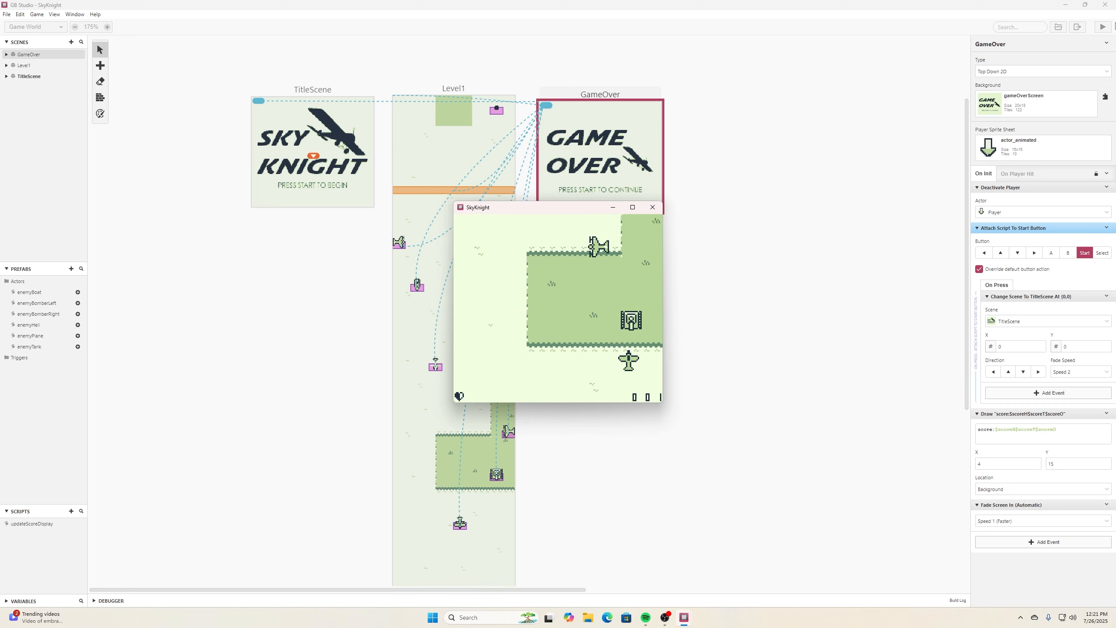
key(Left)
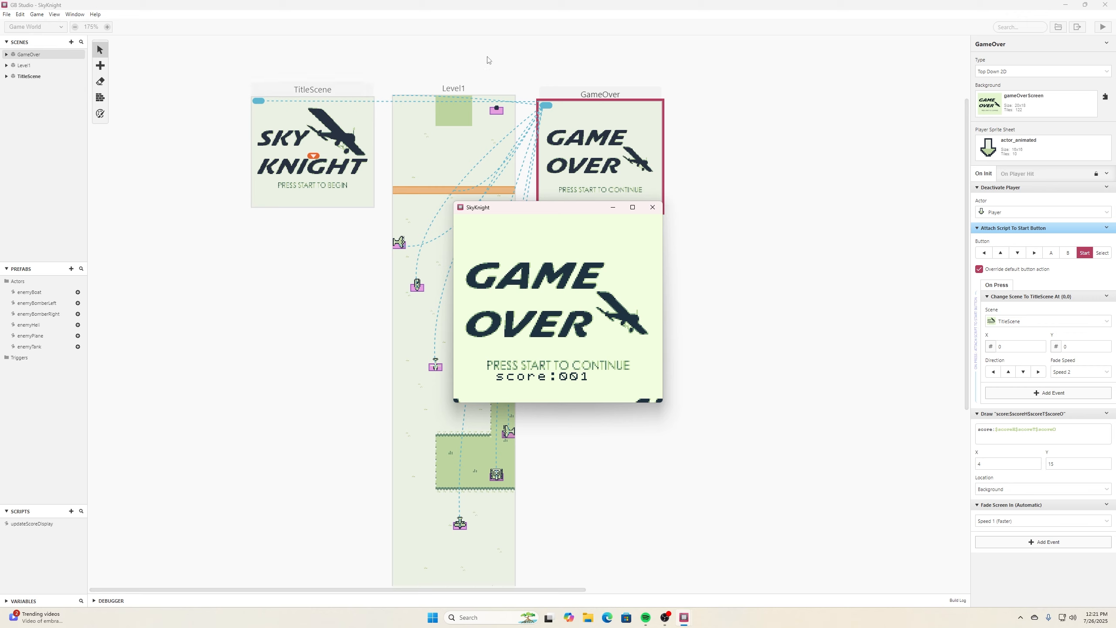
click(653, 208)
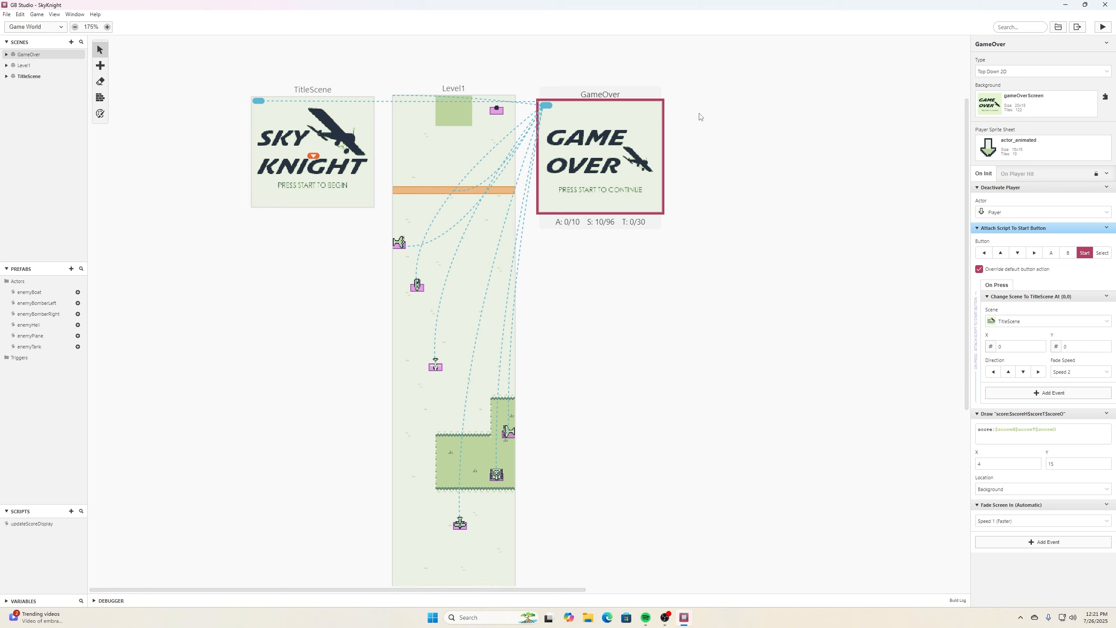
scroll(663, 314, down, 4)
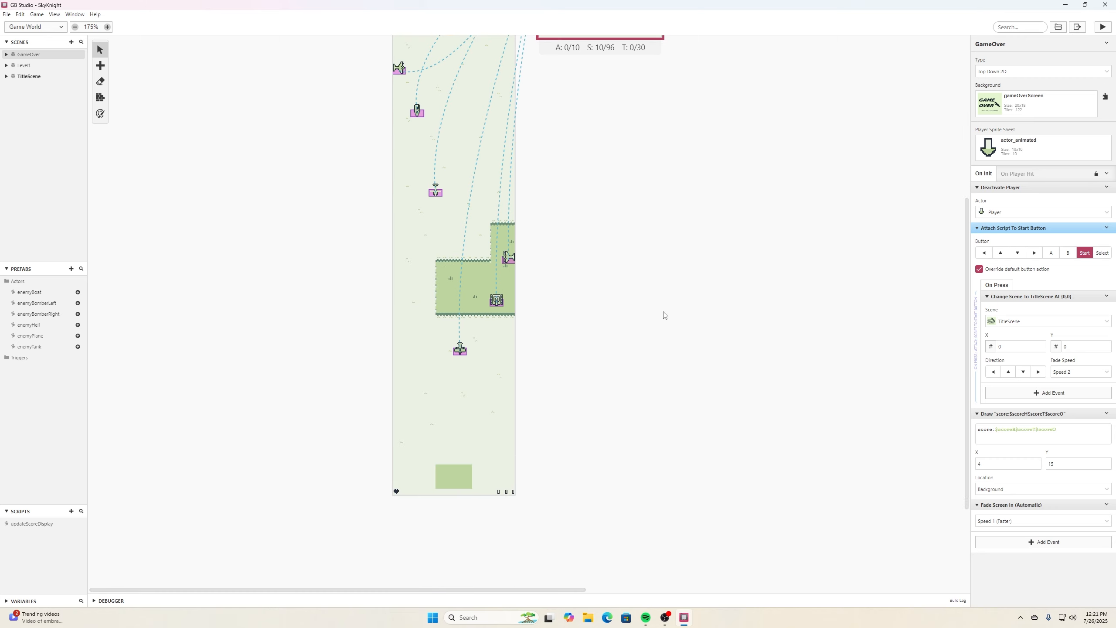
scroll(676, 260, up, 4)
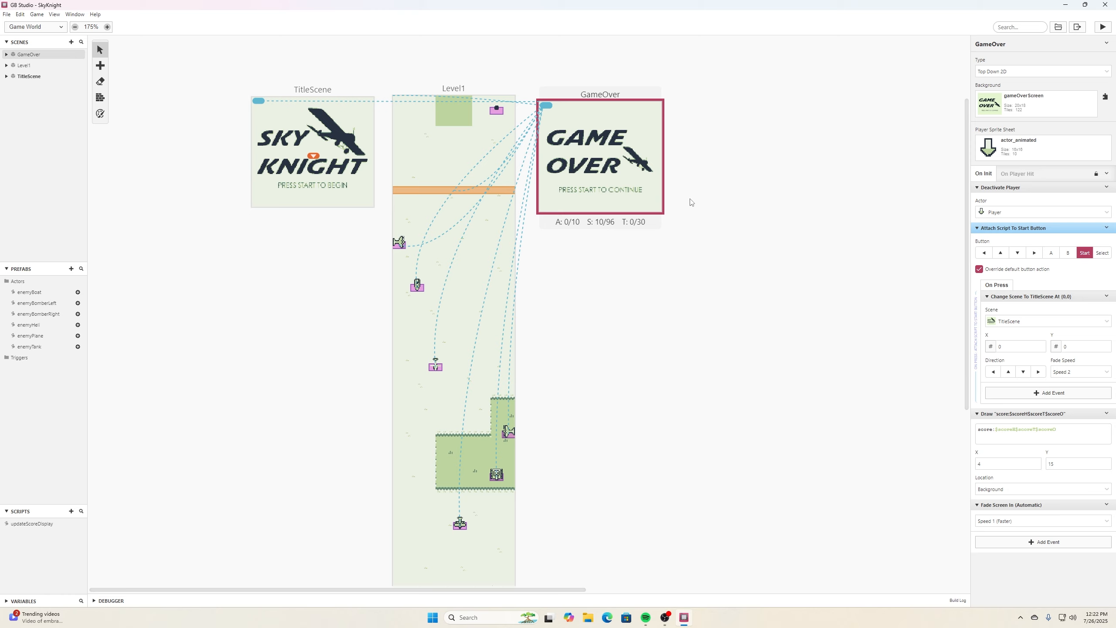